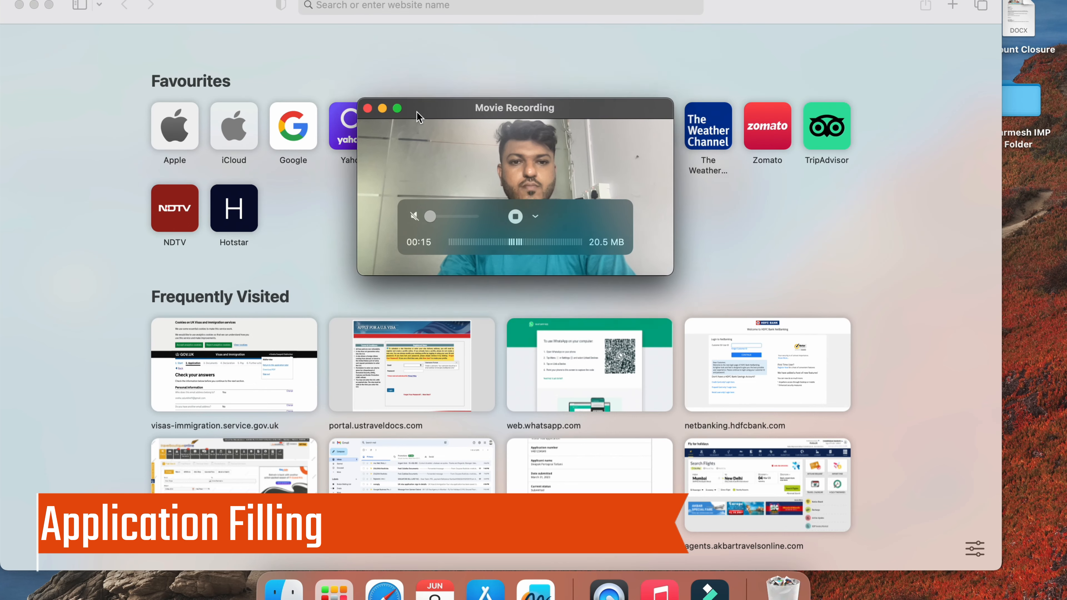
Load immi.homeaffairs.gov.au in Safari using the address bar's autocompletion
left_click(447, 4)
type("im")
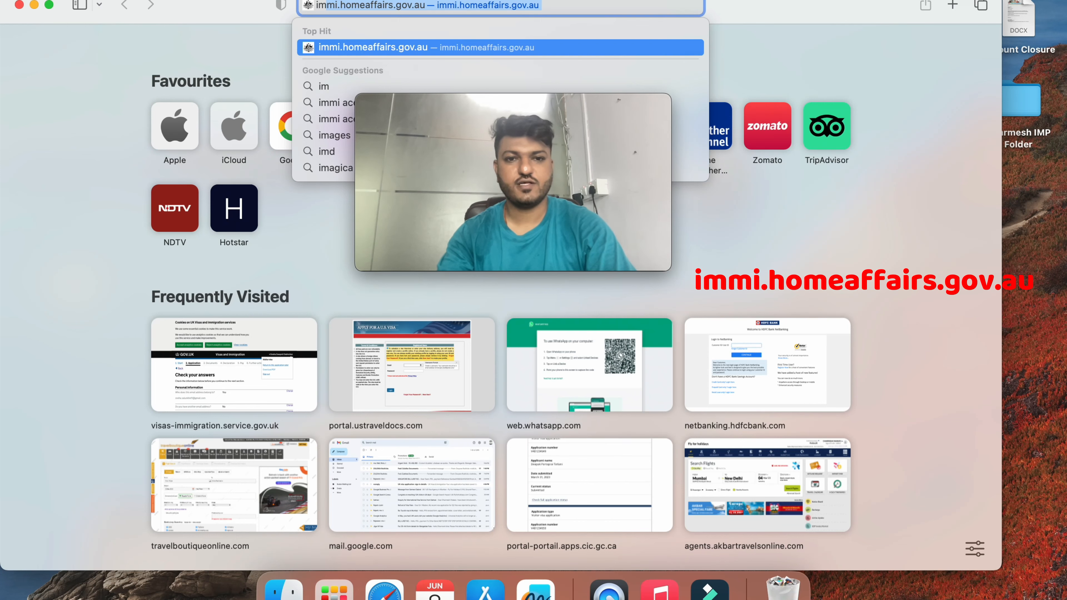
key("Right")
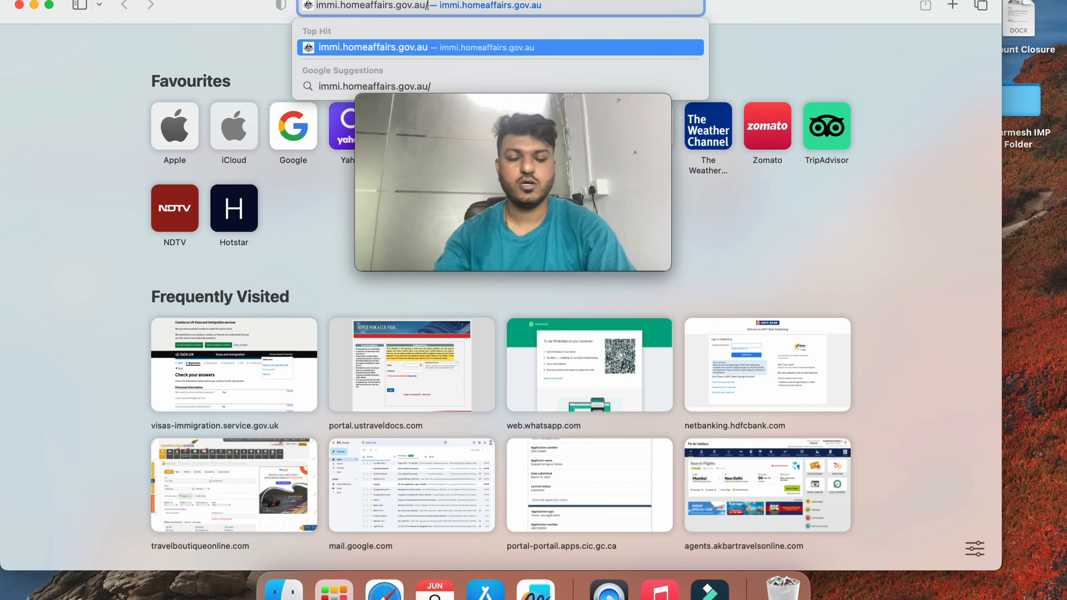
key("Return")
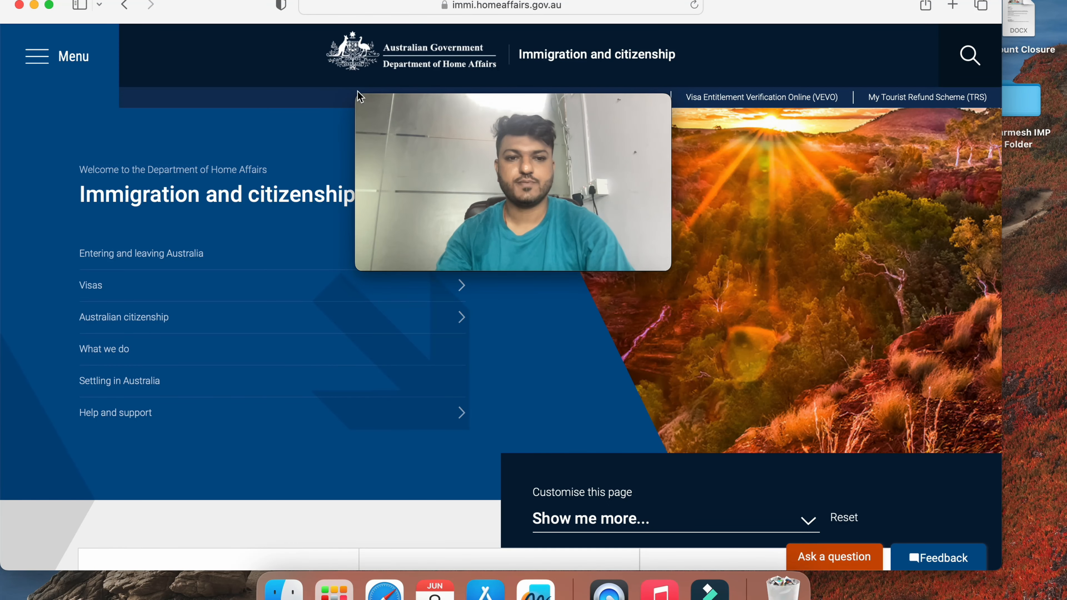
Open ImmiAccount's My applications summary from the Home Affairs page's top-bar link
mouse_move(476, 257)
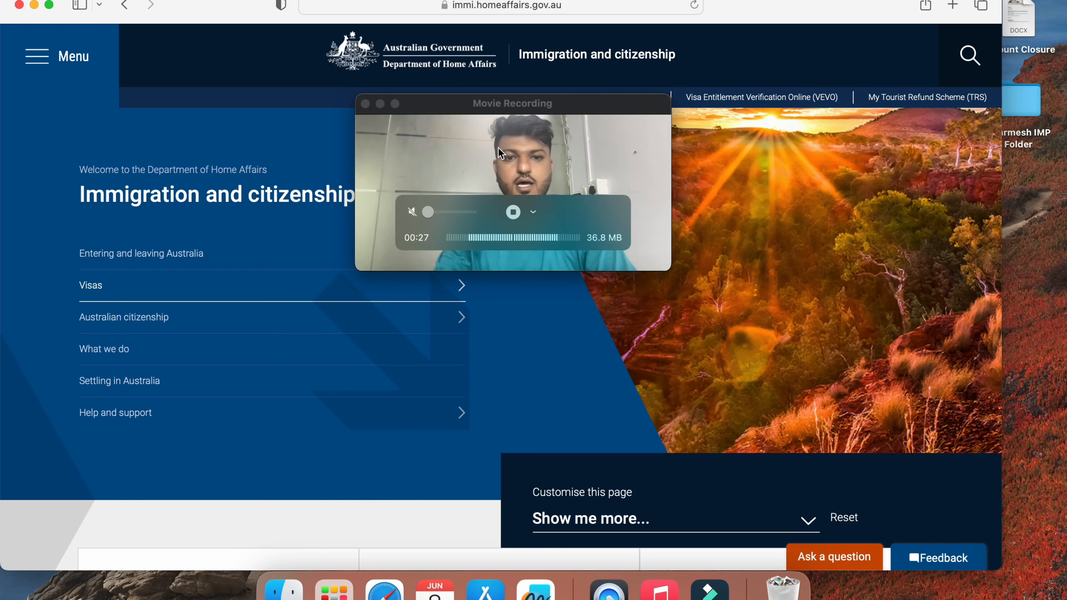
left_click(496, 103)
left_click_drag(495, 104, 152, 1)
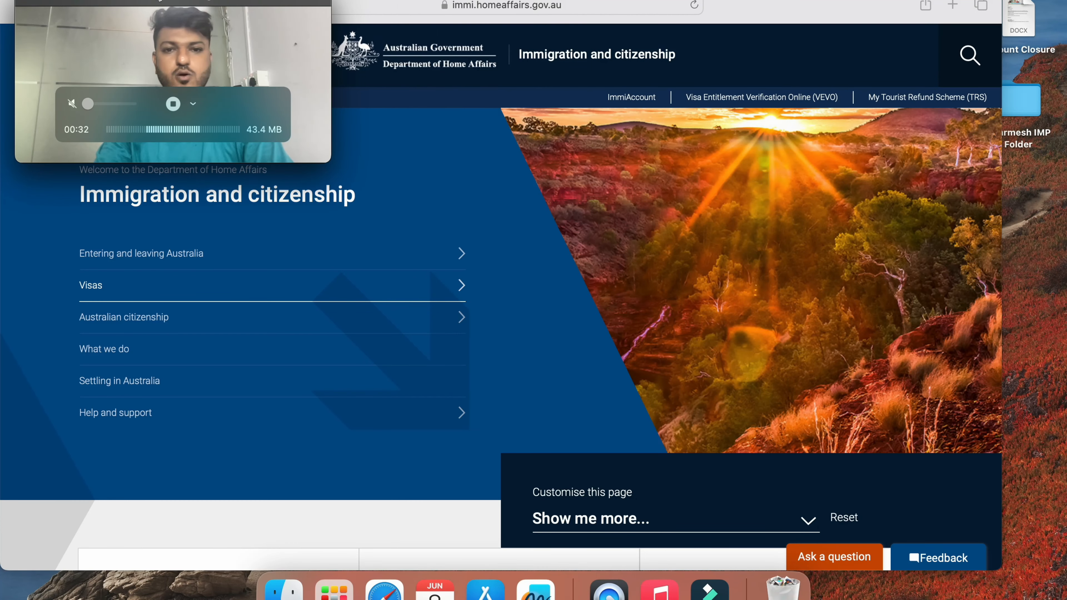
left_click(632, 99)
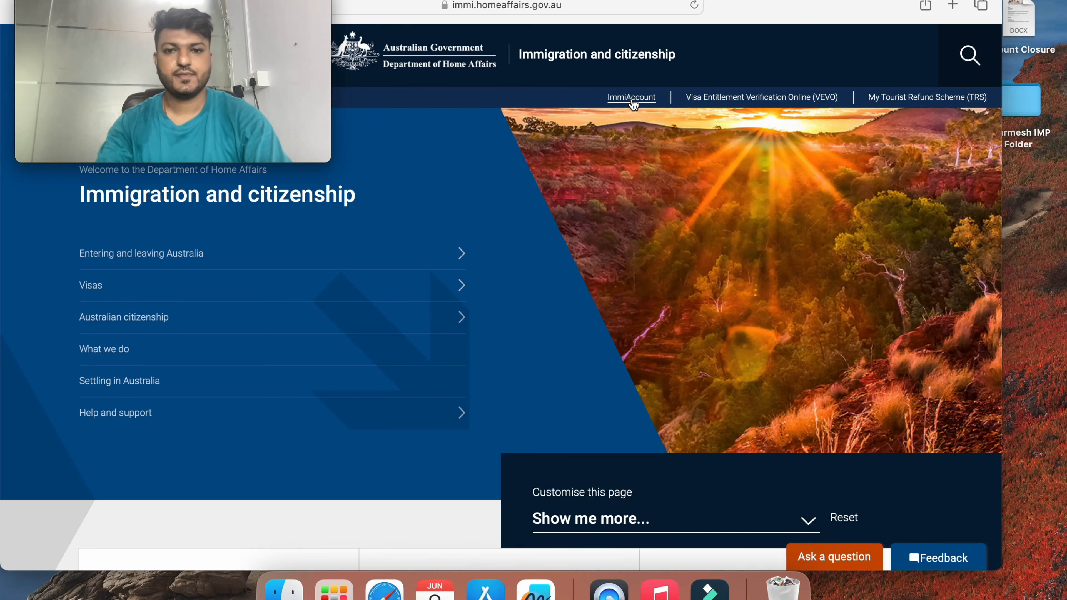
left_click(632, 99)
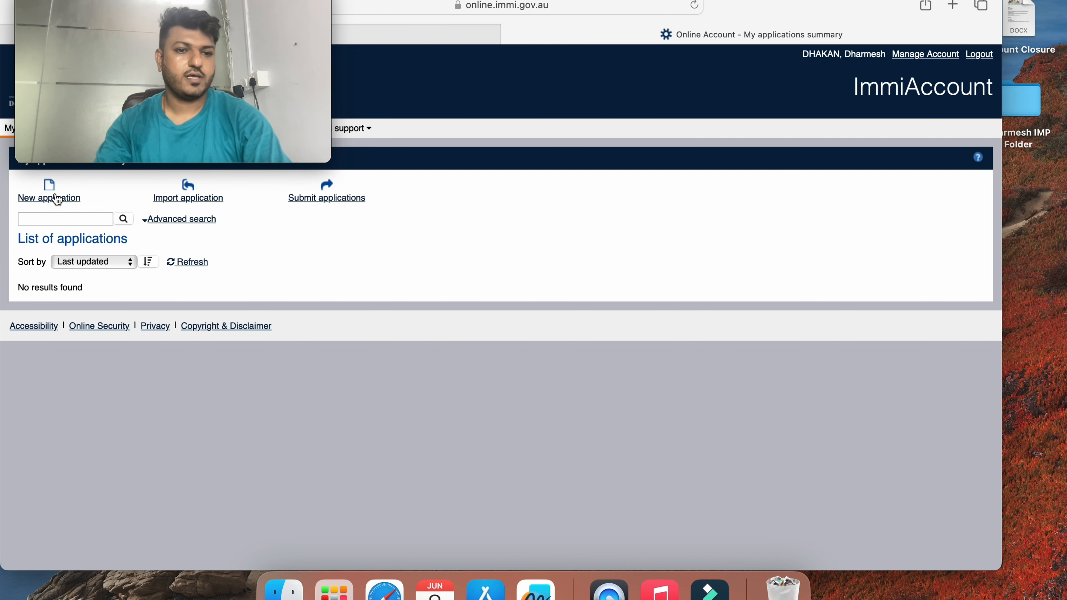
Start a new application and choose Visitor Visa (600) under the Visitor category
left_click(56, 199)
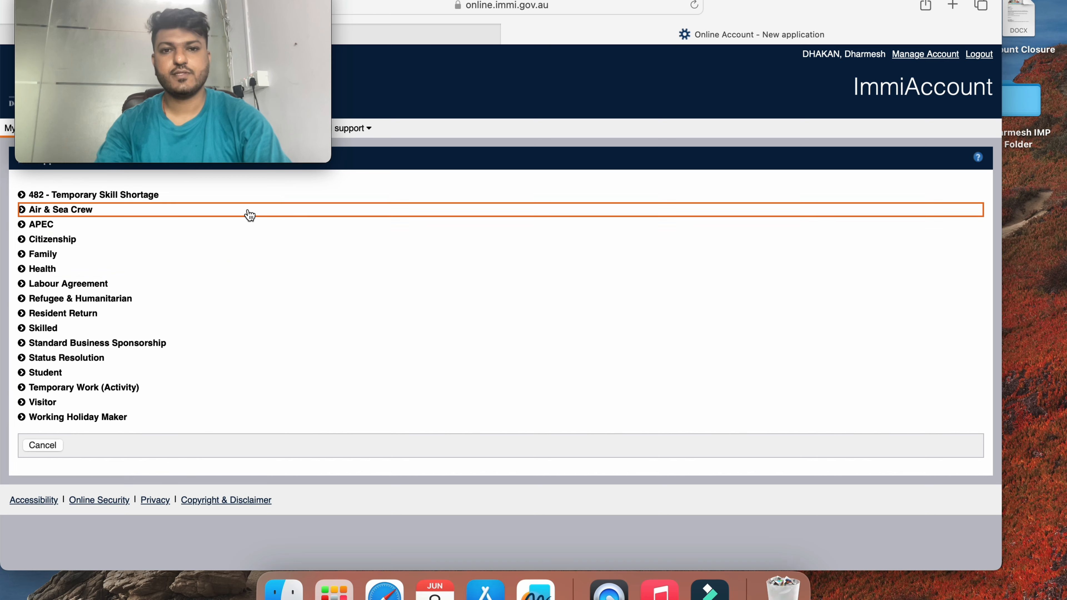
left_click(22, 405)
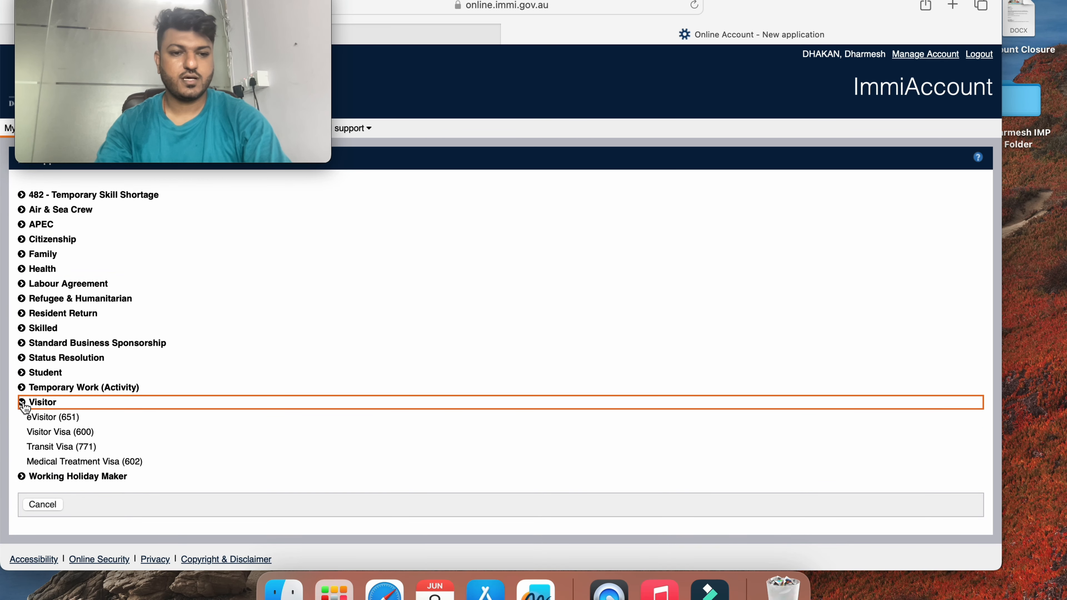
left_click(48, 437)
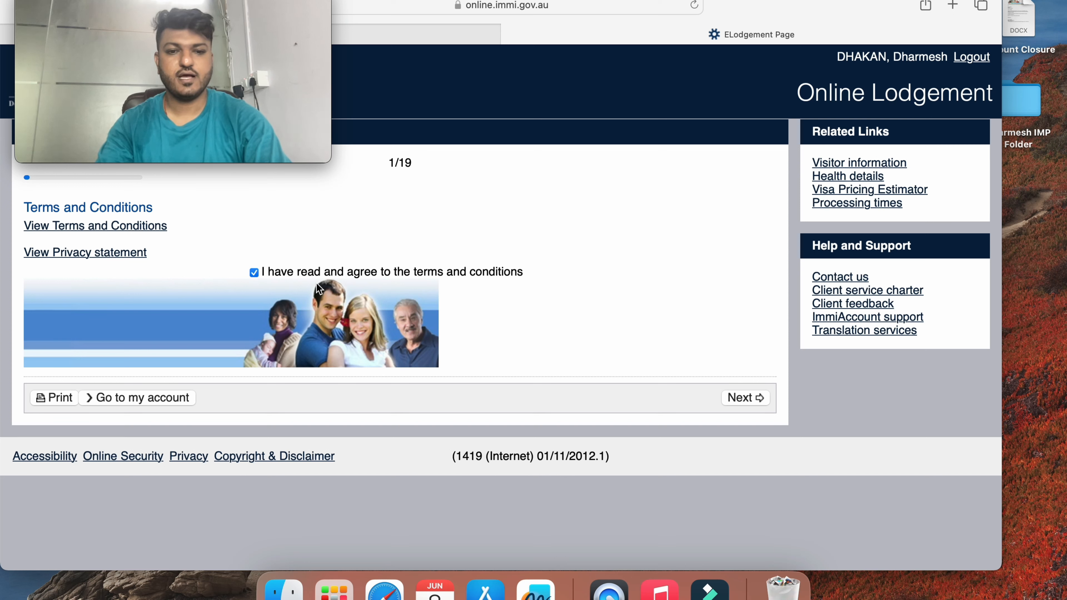
Go to page 2/19, Application context, and answer Yes to the applicant being outside Australia
left_click(748, 395)
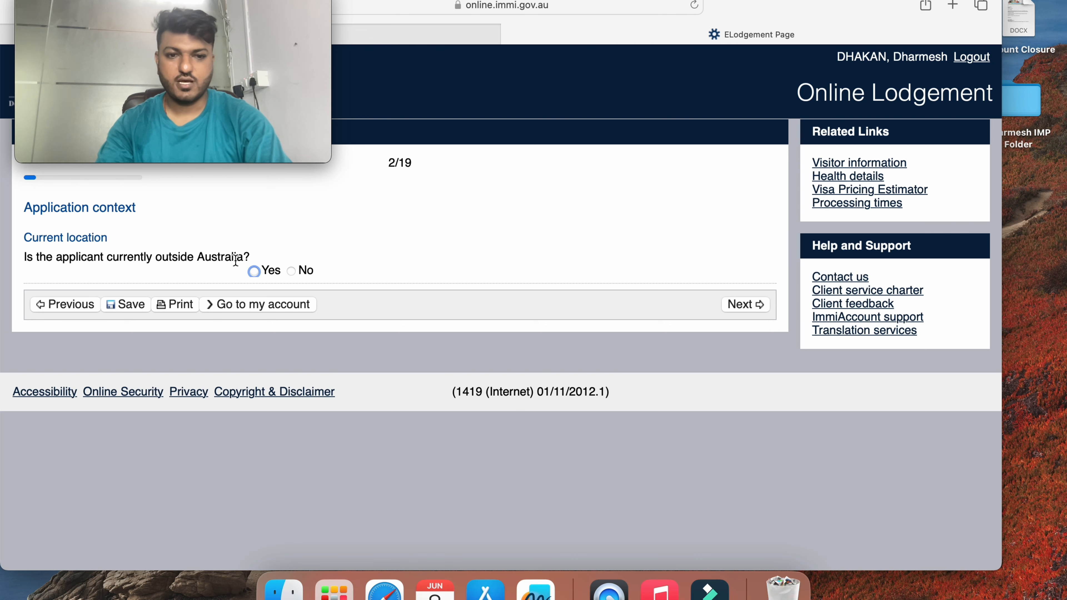
left_click(255, 271)
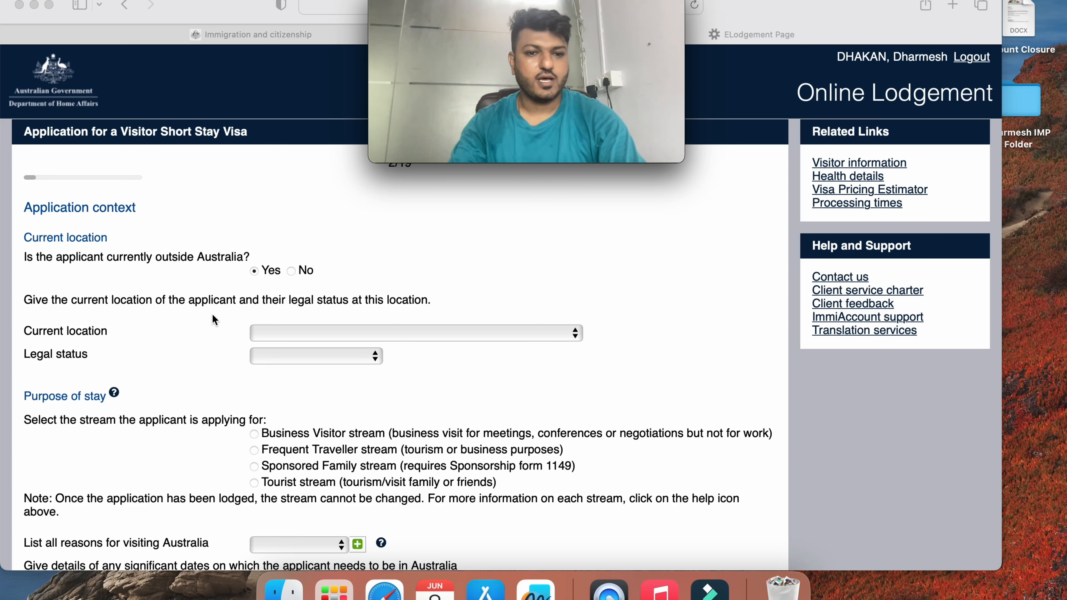
left_click(299, 325)
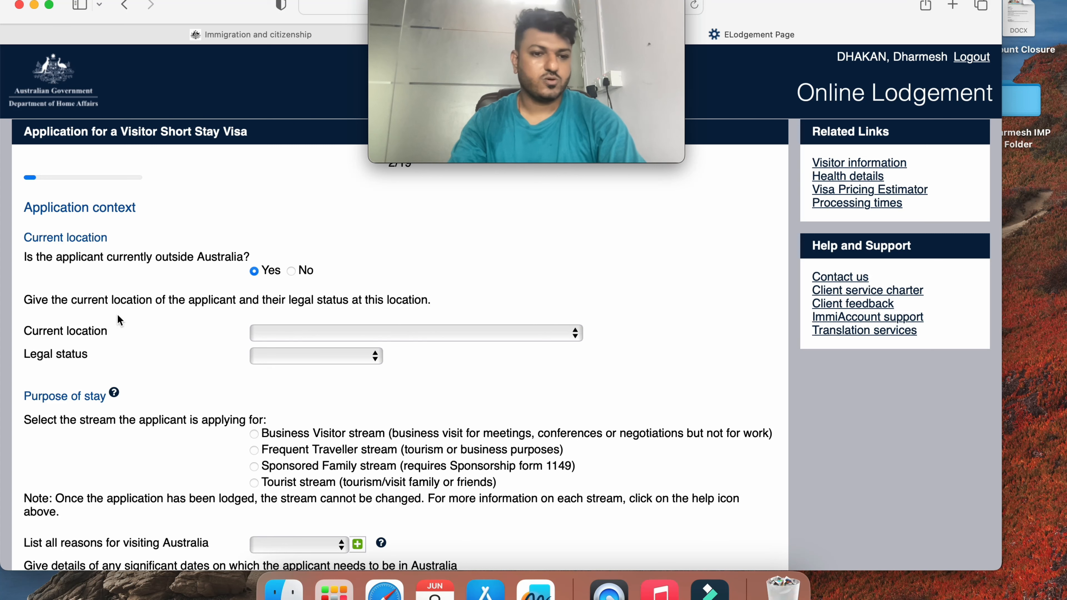
Choose INDIA as the current location and Citizen as the legal status
left_click(314, 334)
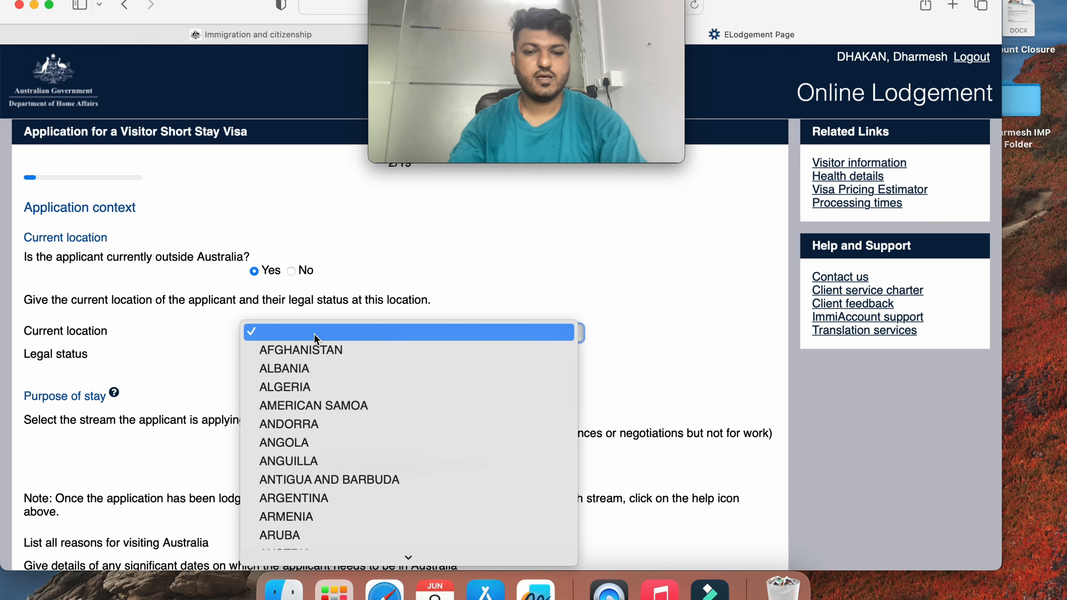
type("in")
key("Return")
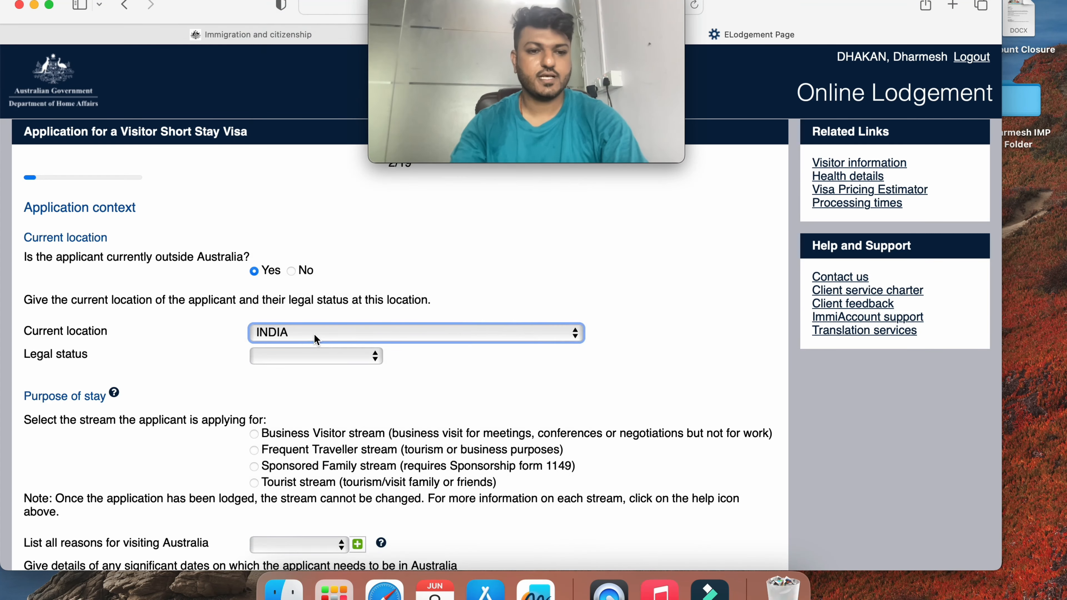
left_click(318, 356)
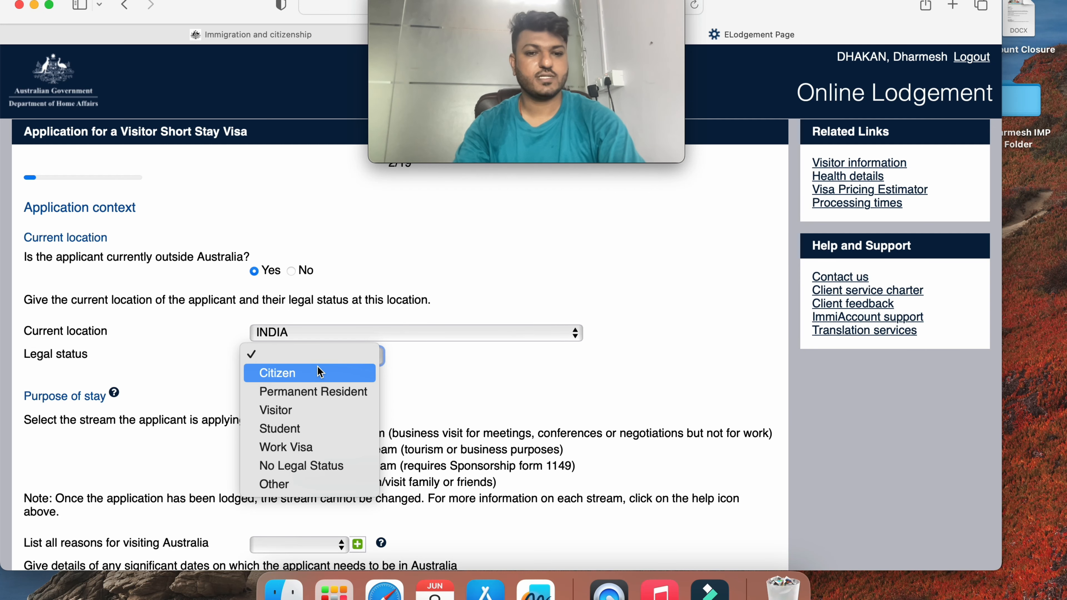
left_click(320, 371)
scroll(200, 370, "down", 4)
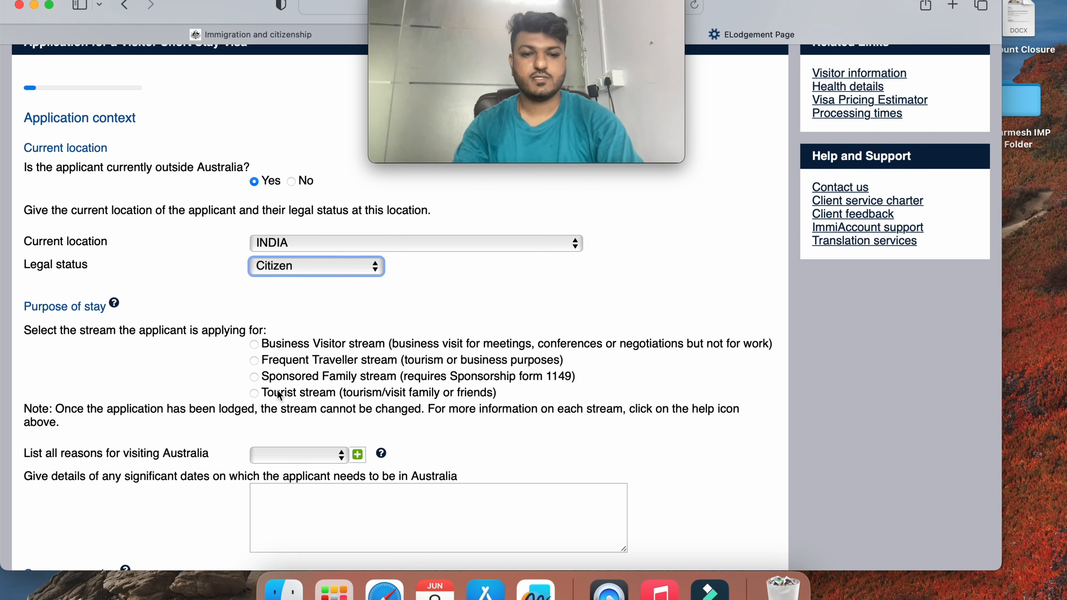
Select the Tourist stream, add Family visit as the reason, and focus the significant dates box
left_click(255, 394)
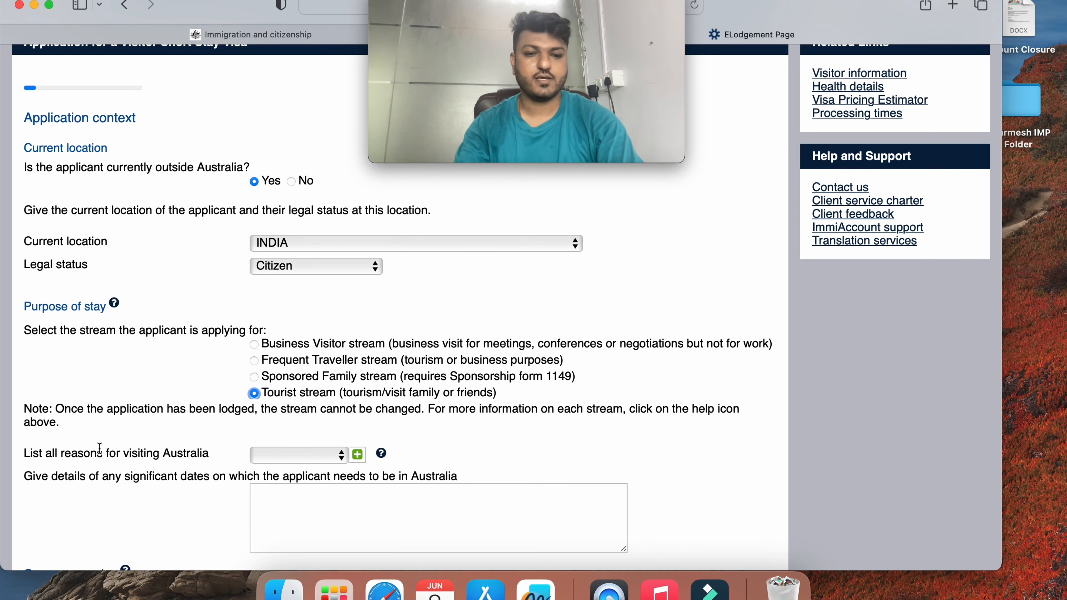
scroll(137, 439, "down", 2)
scroll(137, 440, "up", 1)
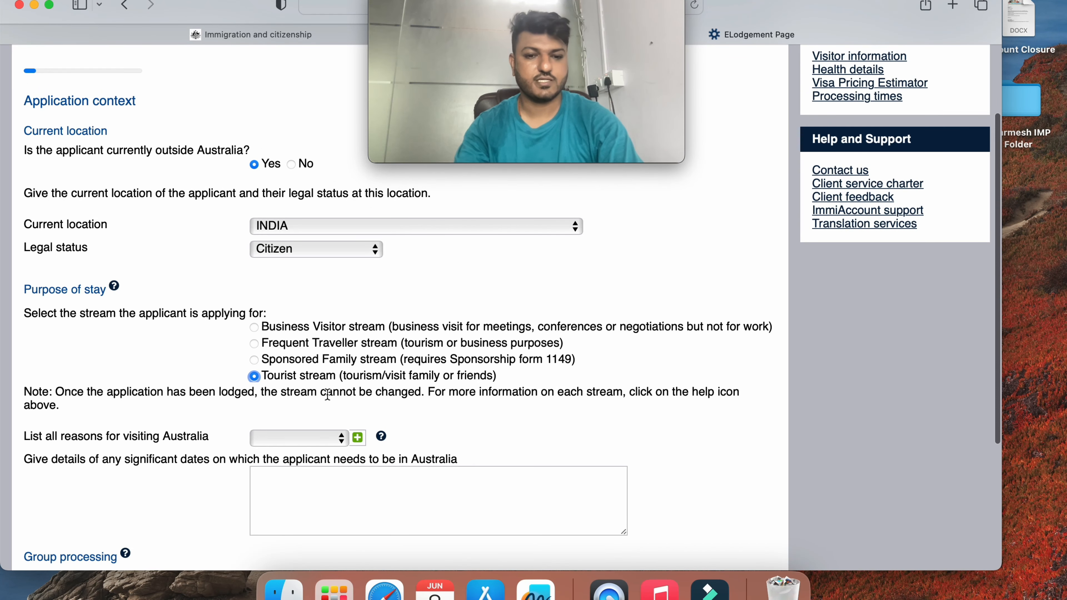
left_click(291, 436)
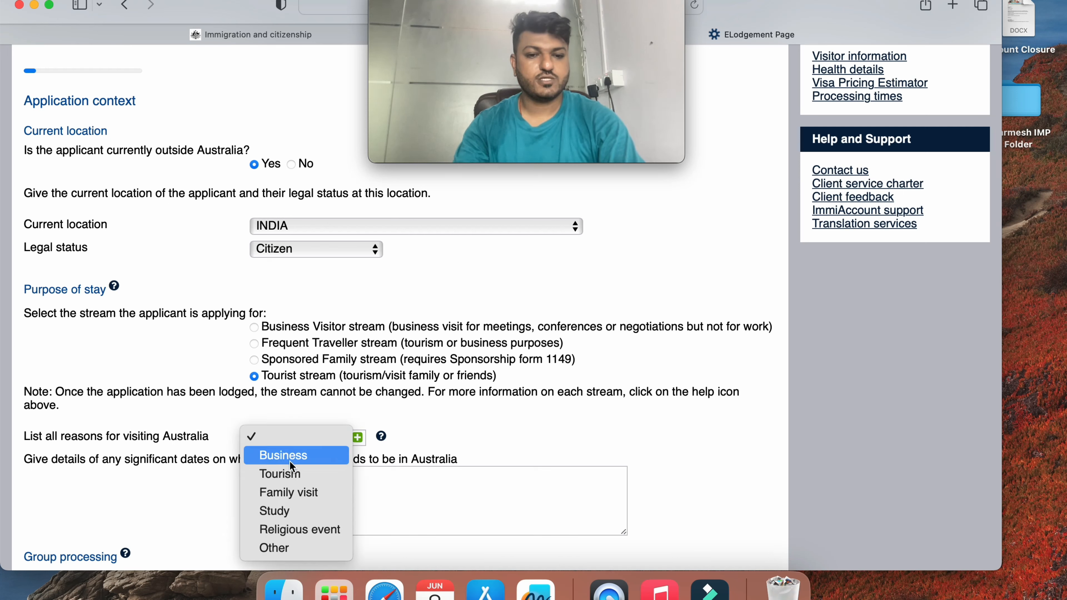
left_click(292, 492)
scroll(292, 487, "down", 2)
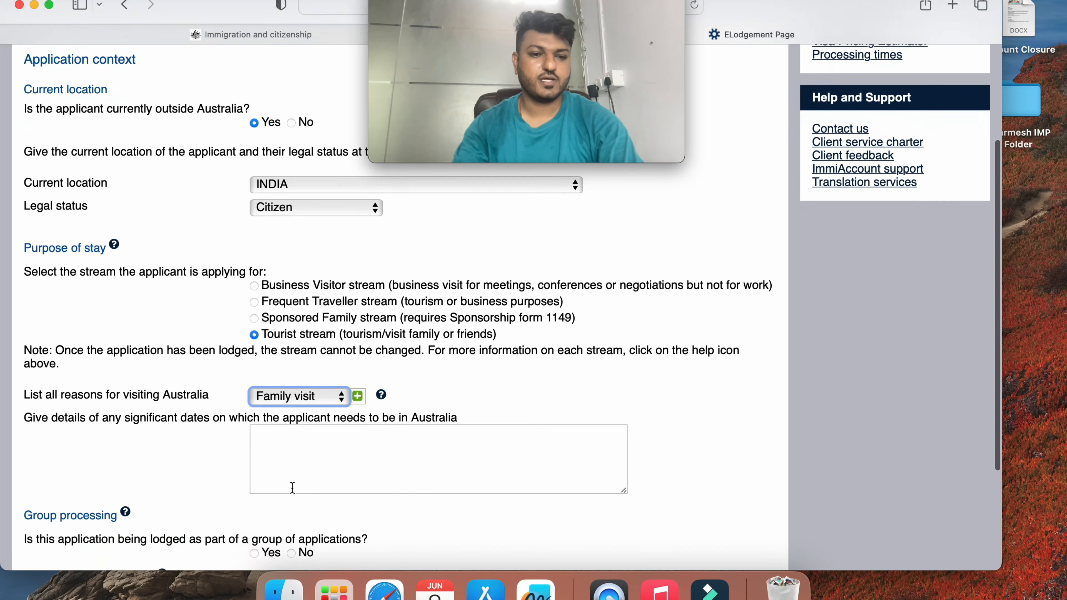
scroll(292, 487, "down", 2)
left_click(364, 393)
Write that the trip is to visit the applicant's brother, travelling September 15th, 2023
type("The")
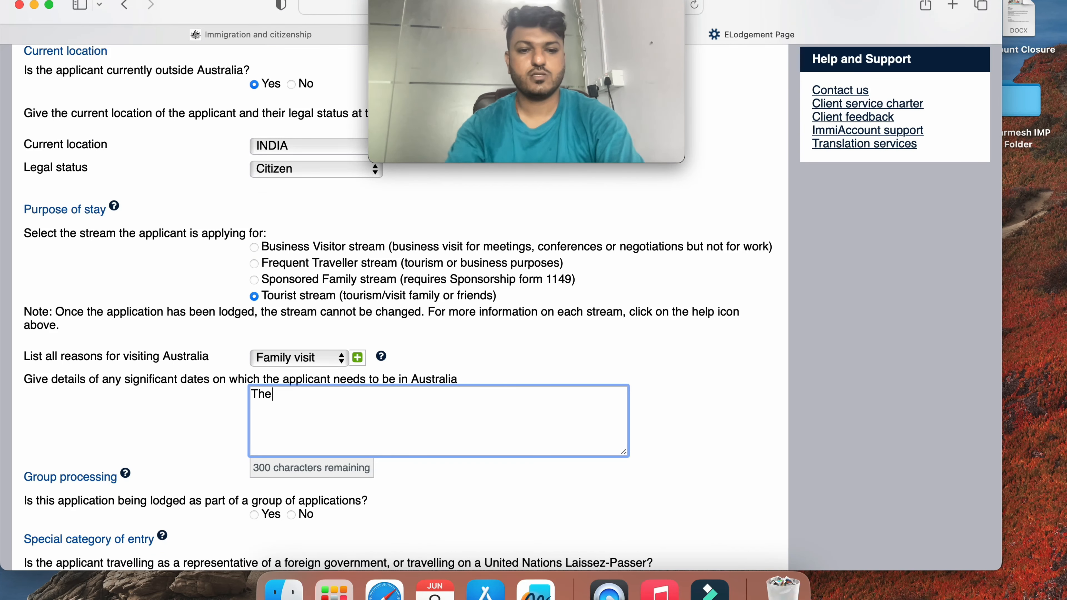
type(" primary p")
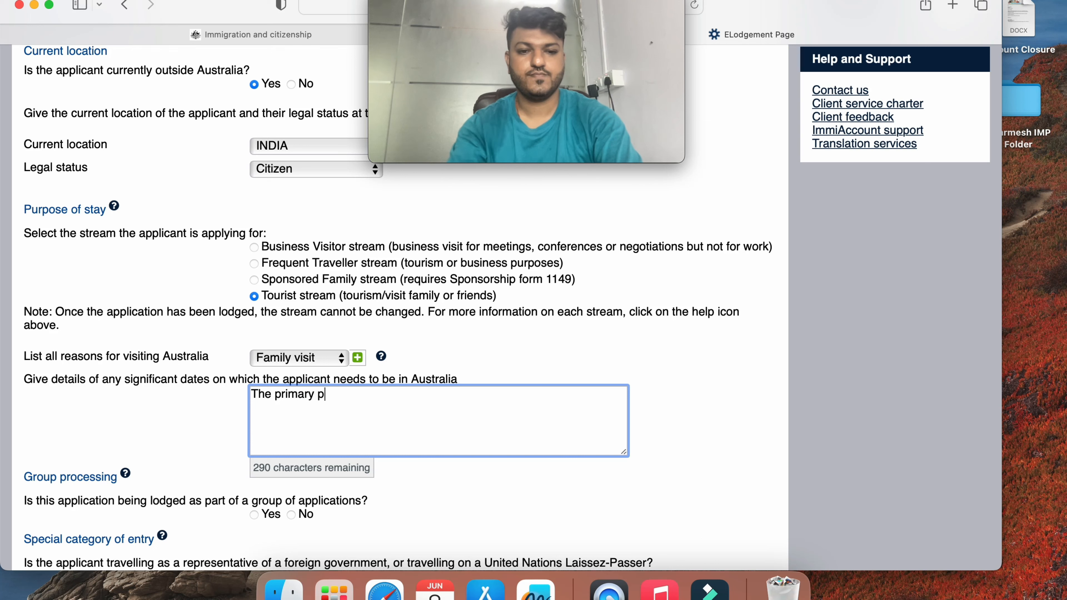
type("urpose of")
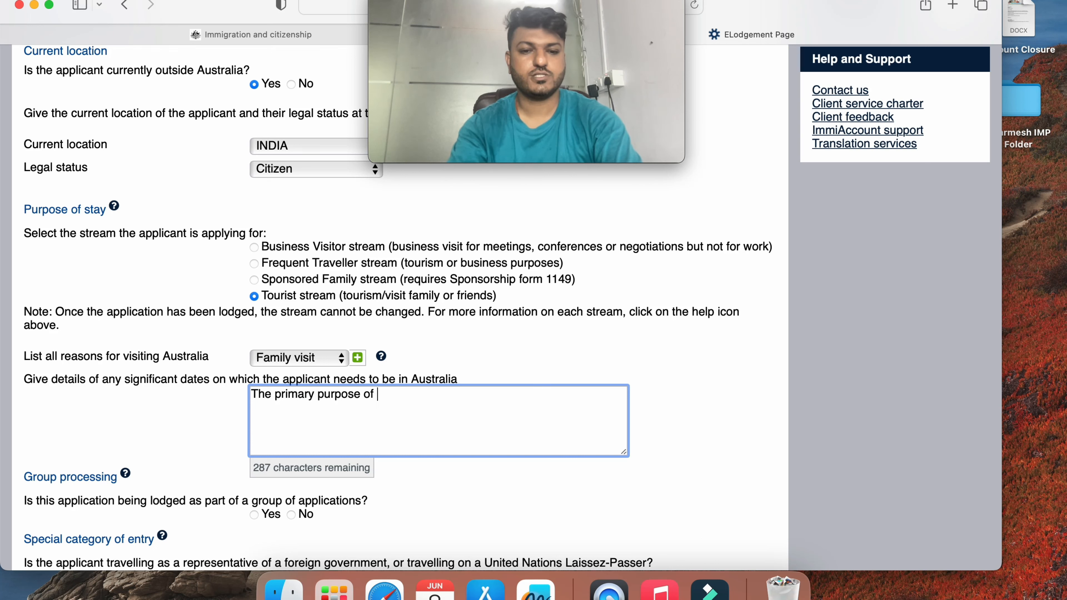
type(" travel")
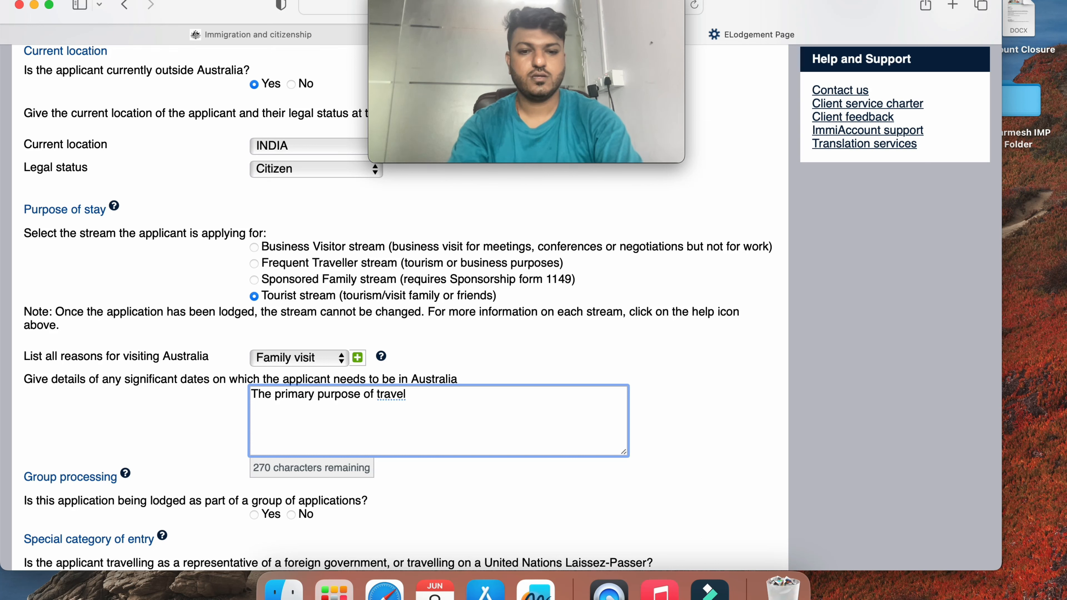
type(" is visiti")
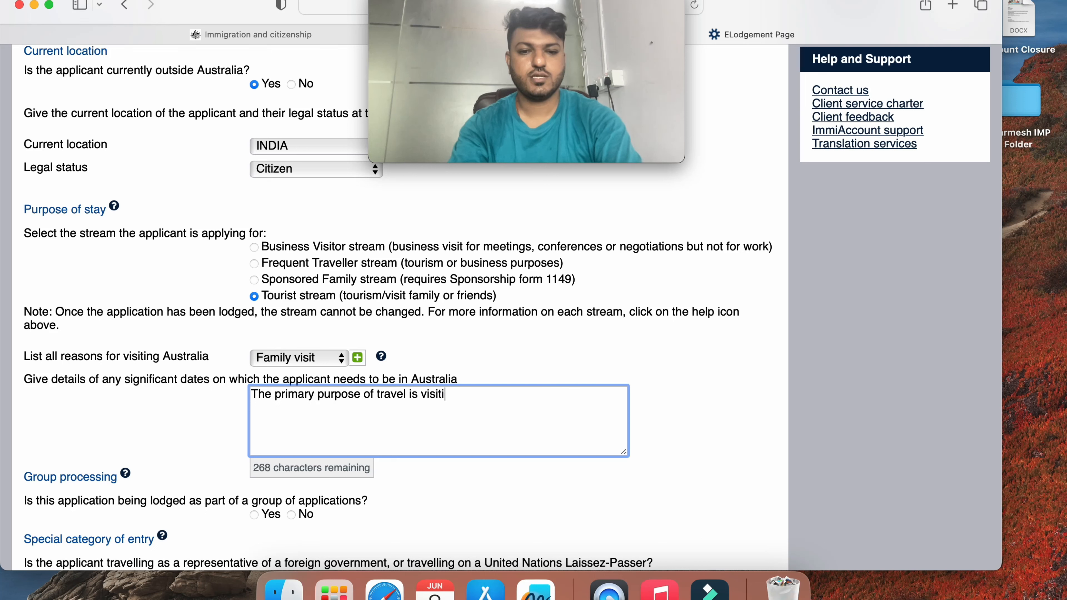
type("ng my ")
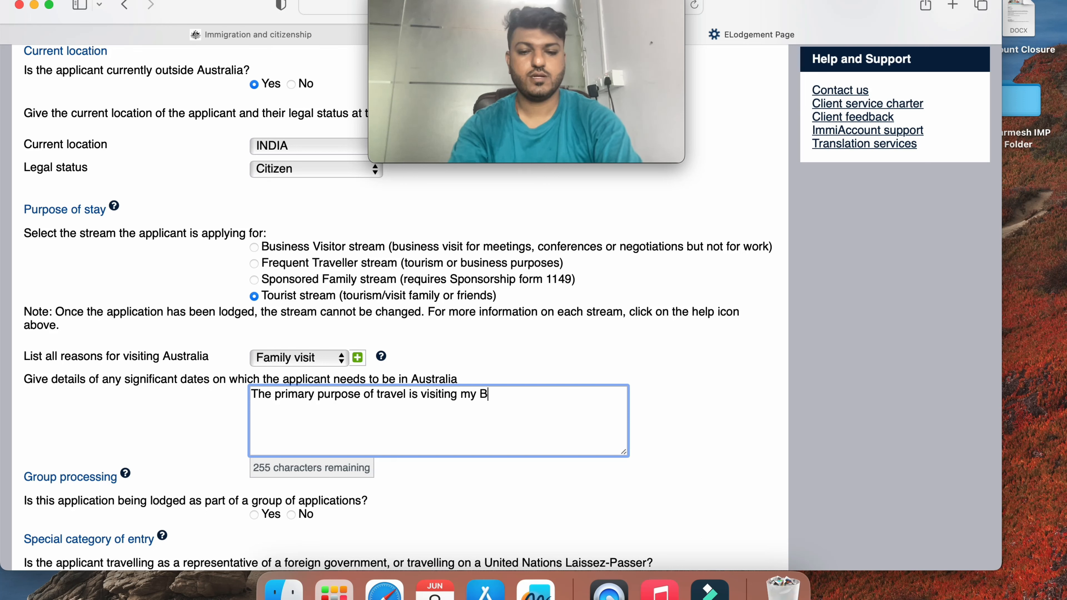
type("Brother")
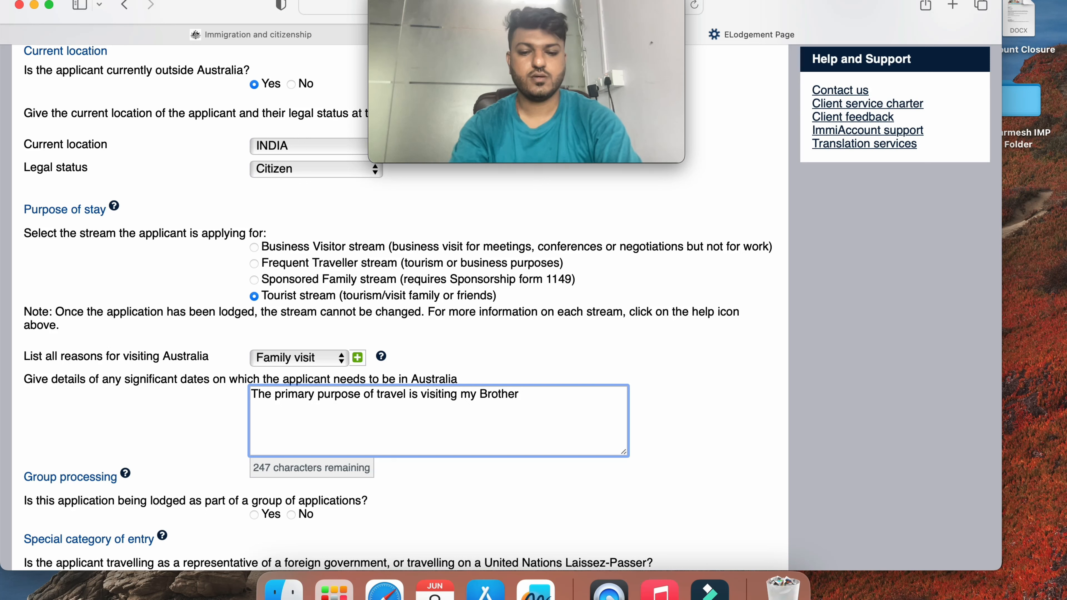
type(" Karan")
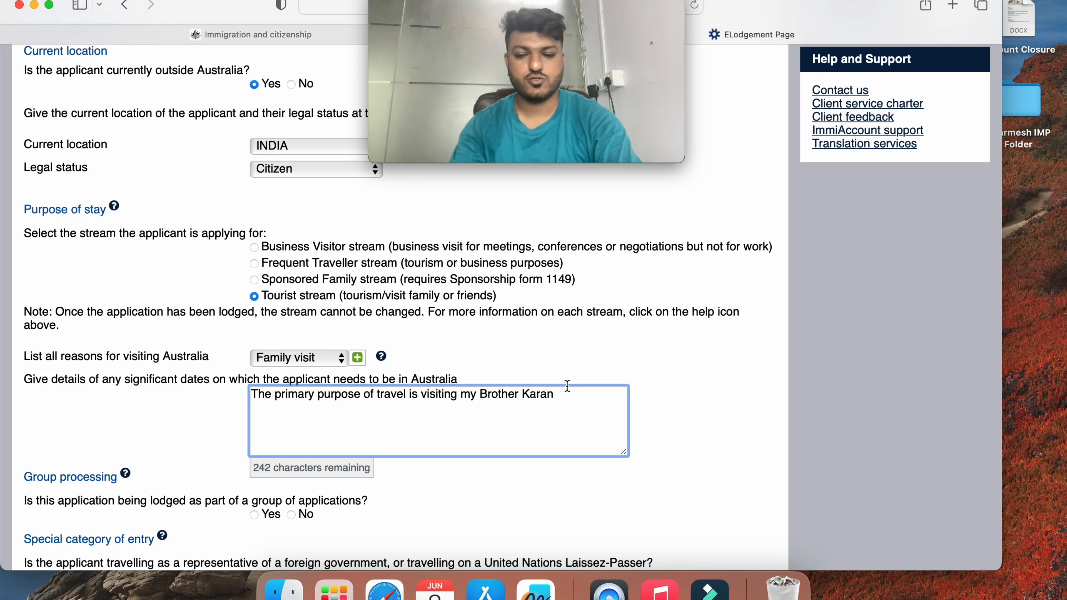
type(". I am p")
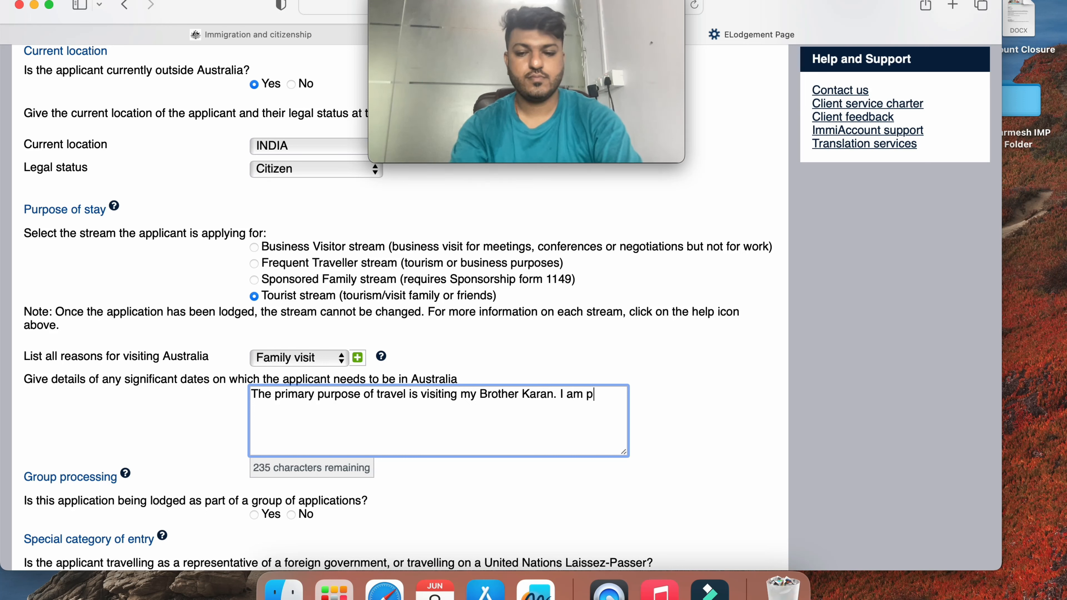
type("lanning to tra")
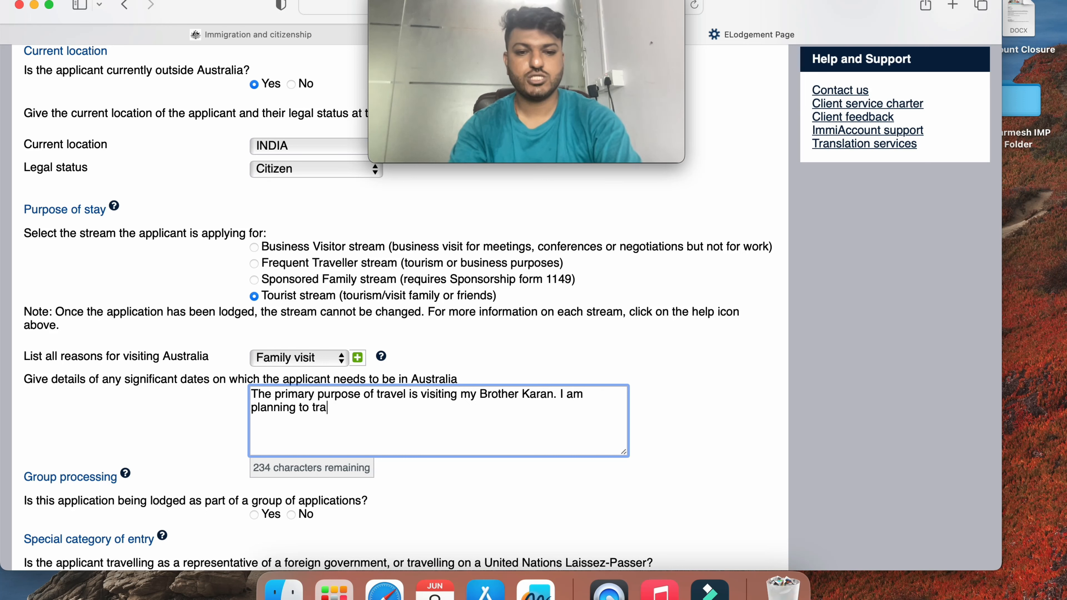
type("vel in the mont")
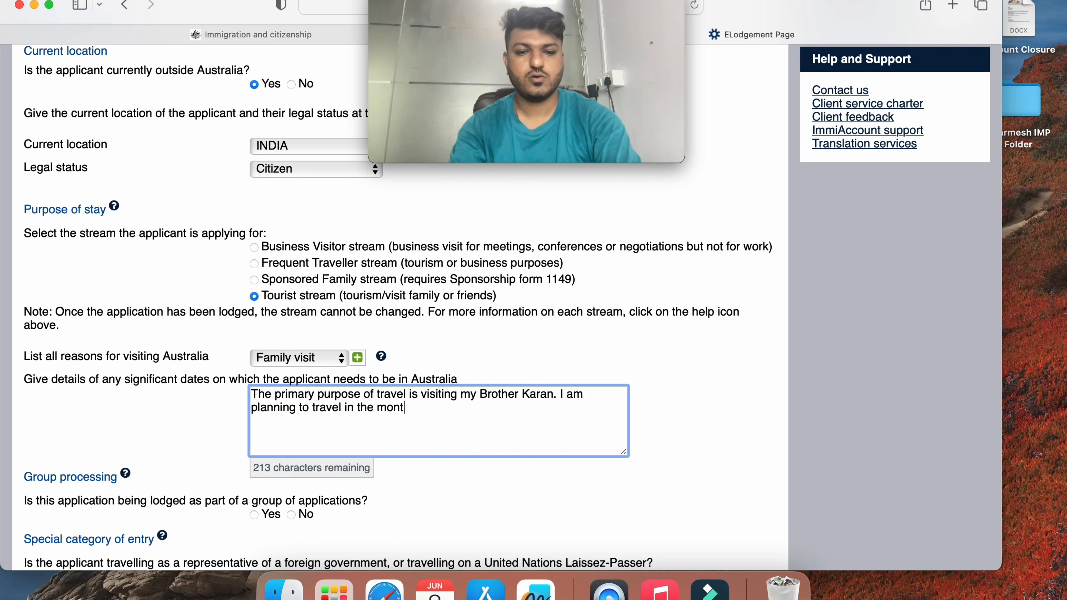
type("h of September")
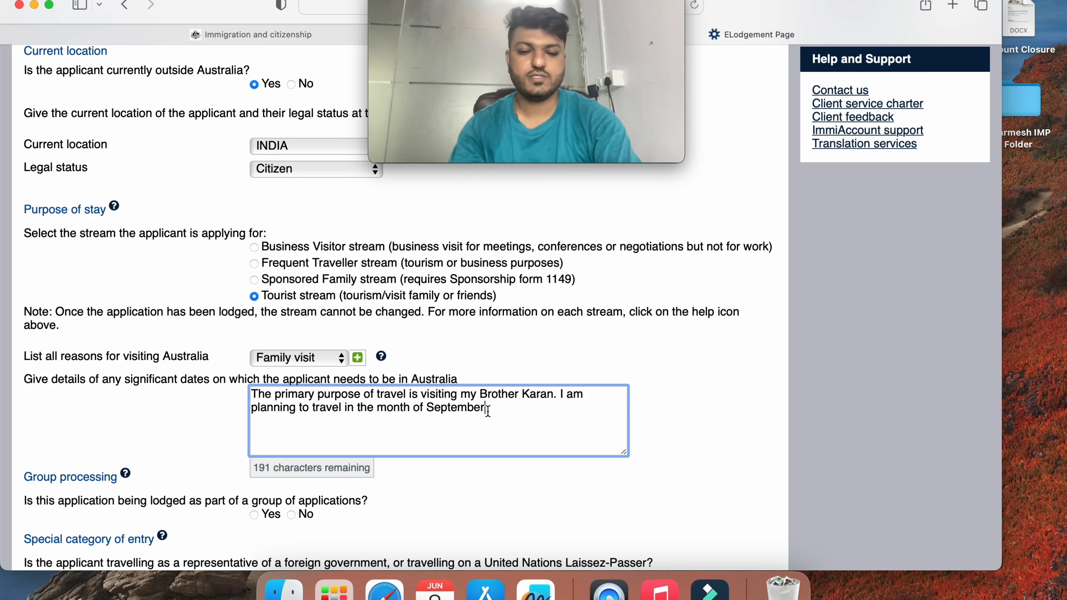
type(" 15th")
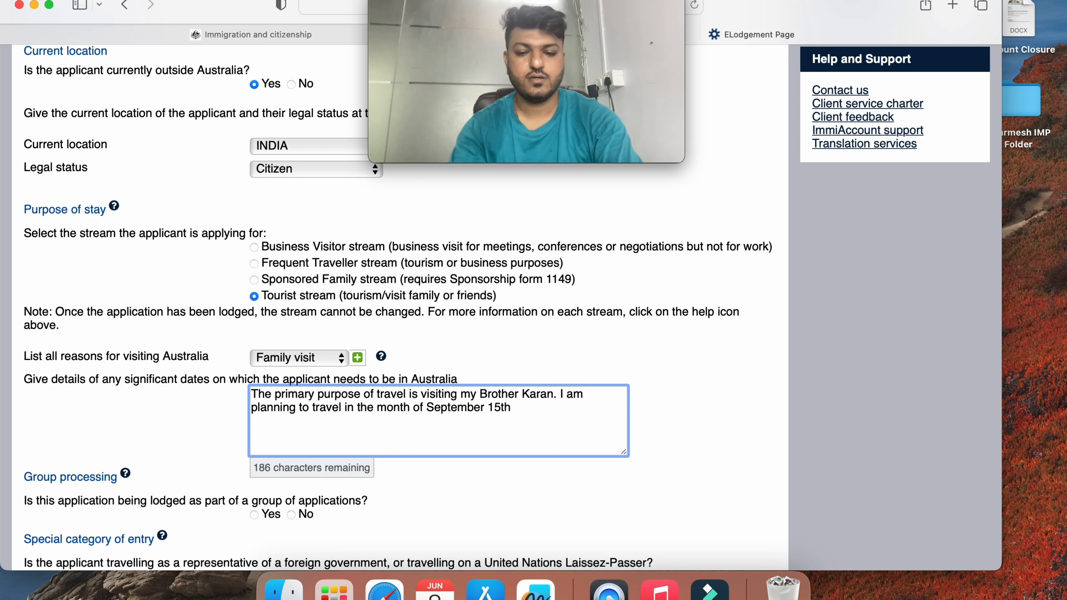
type(" ,2")
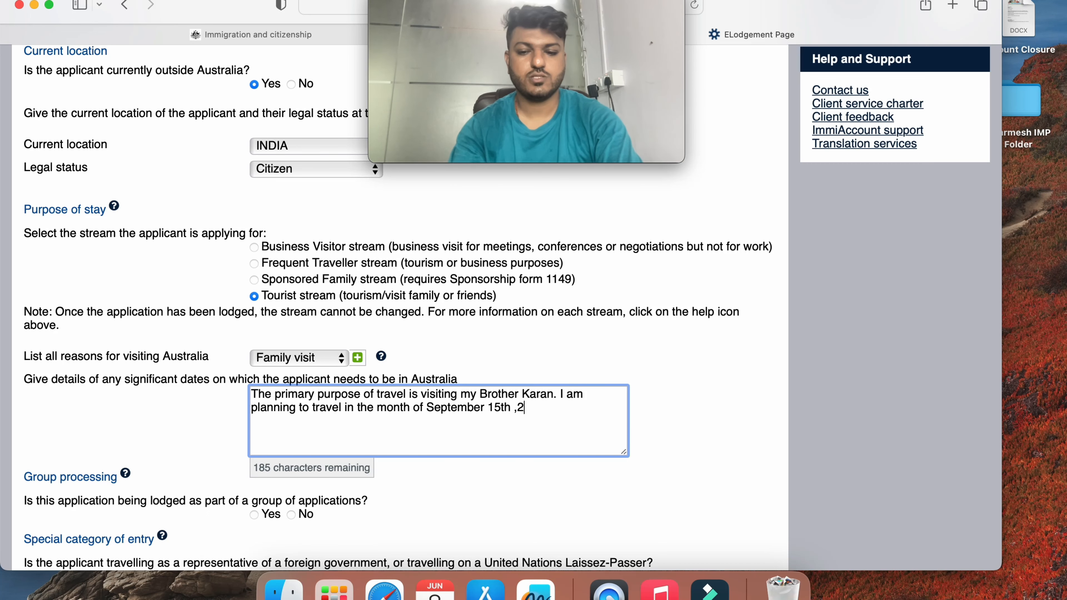
type("023")
scroll(283, 485, "down", 3)
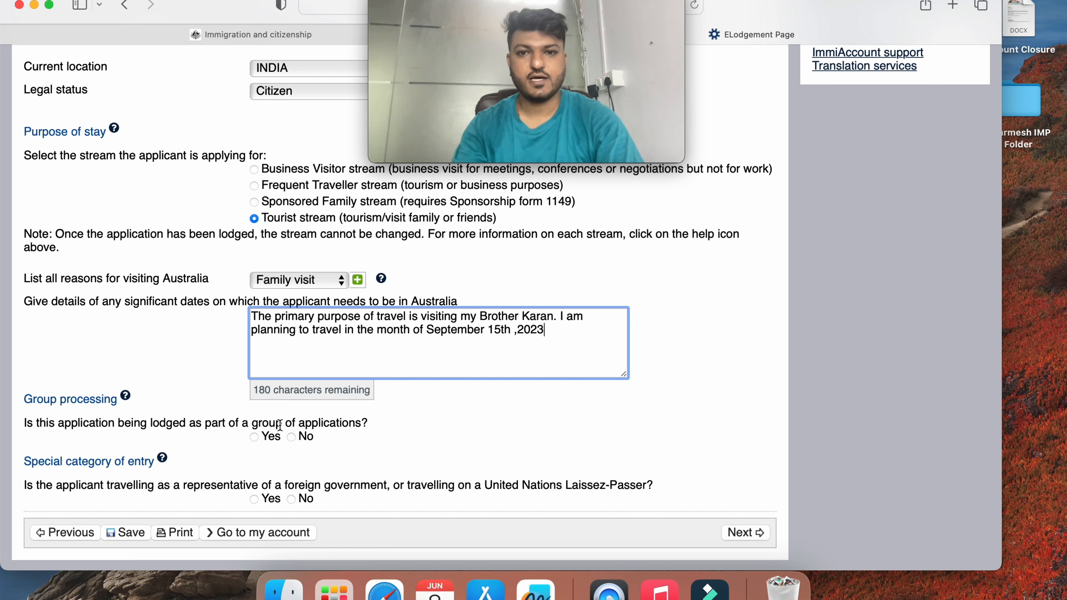
Answer Yes to group processing and create a new Family-type group for the applicant's Australia travel
left_click(253, 436)
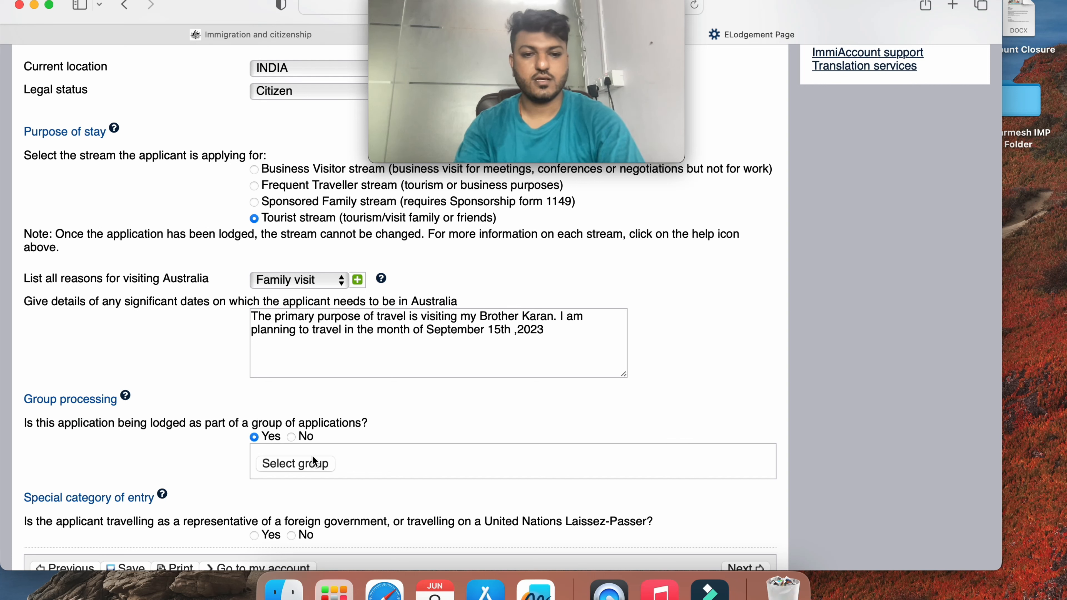
left_click(305, 470)
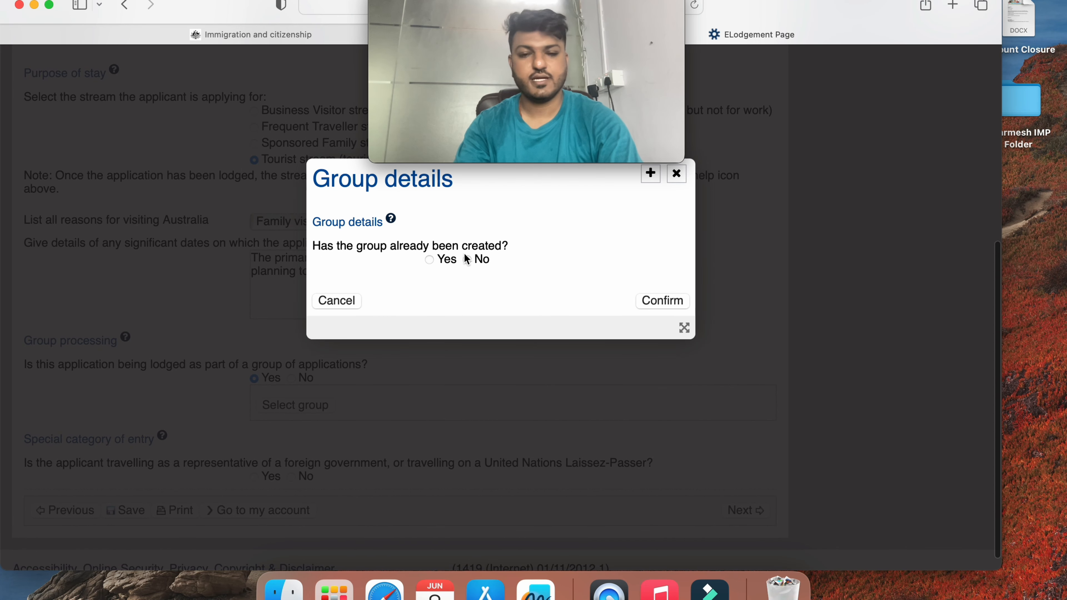
left_click(473, 259)
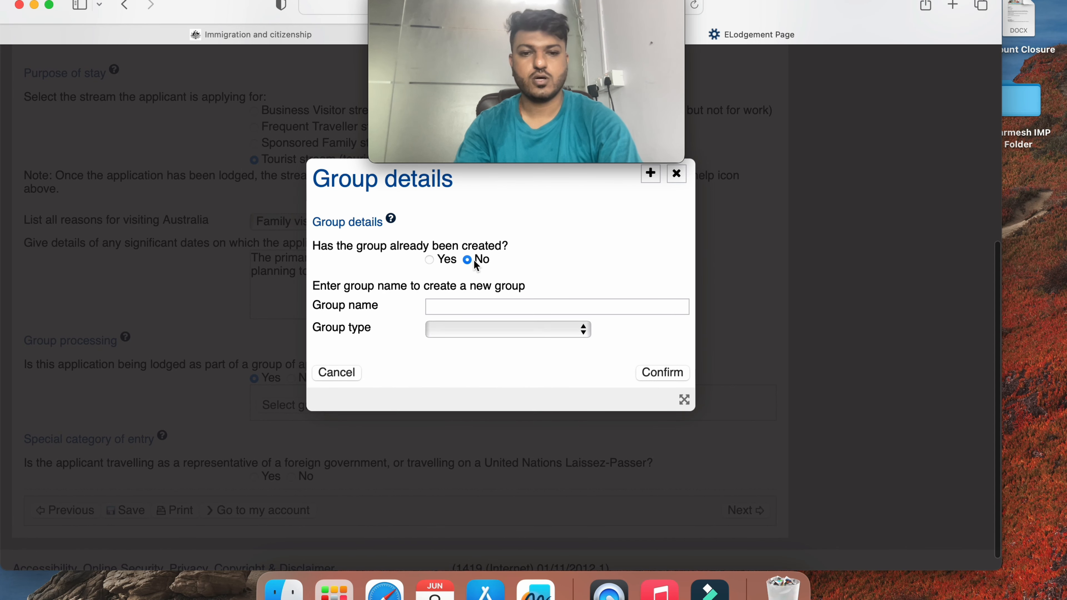
left_click(442, 302)
type("Dharmesh")
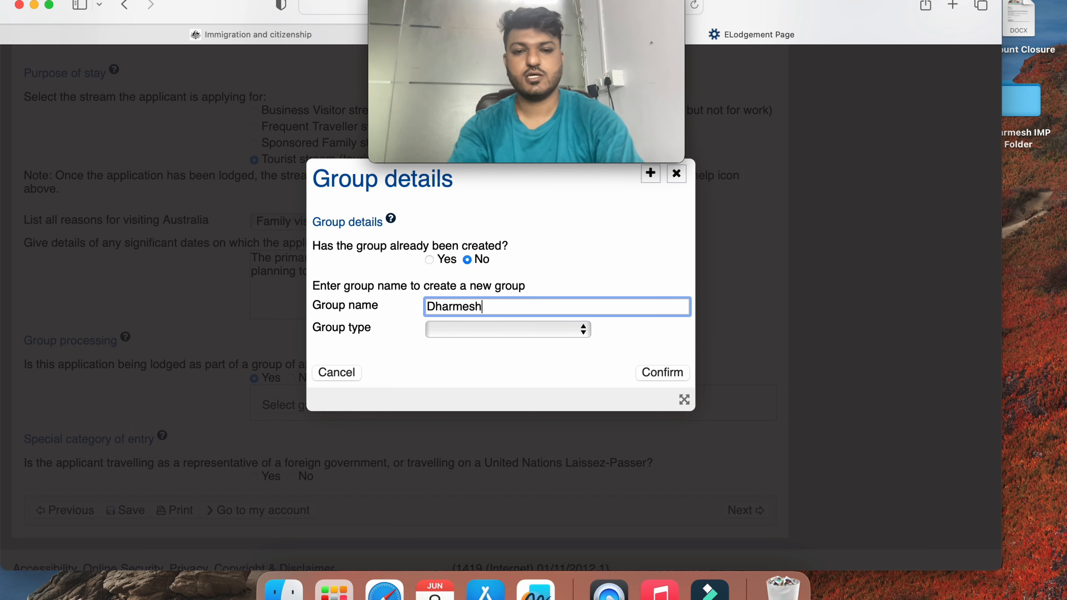
type(" Trae")
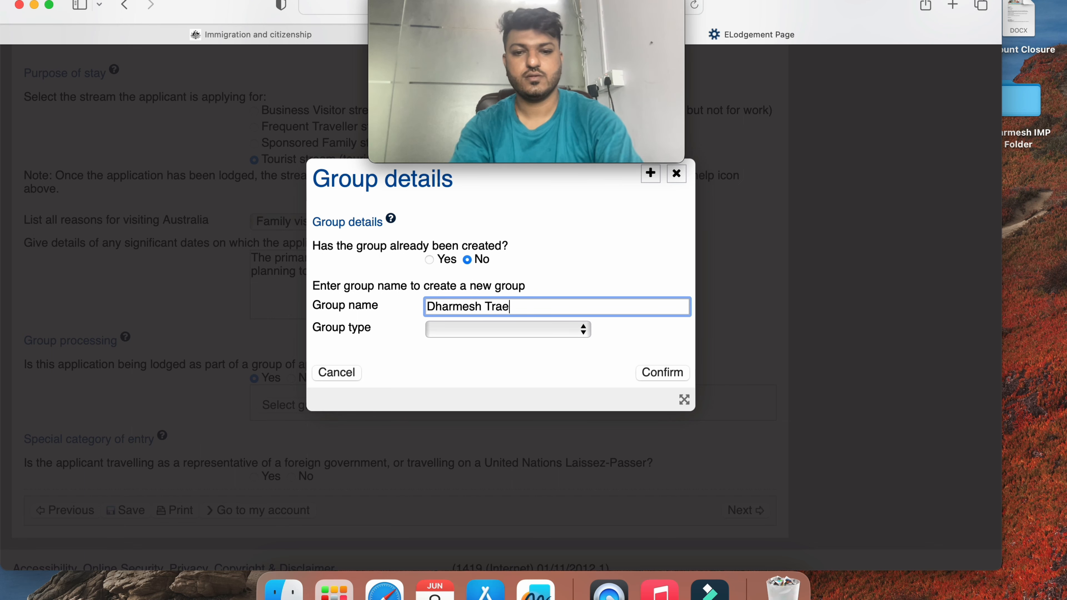
key("BackSpace")
type("vel to Aust")
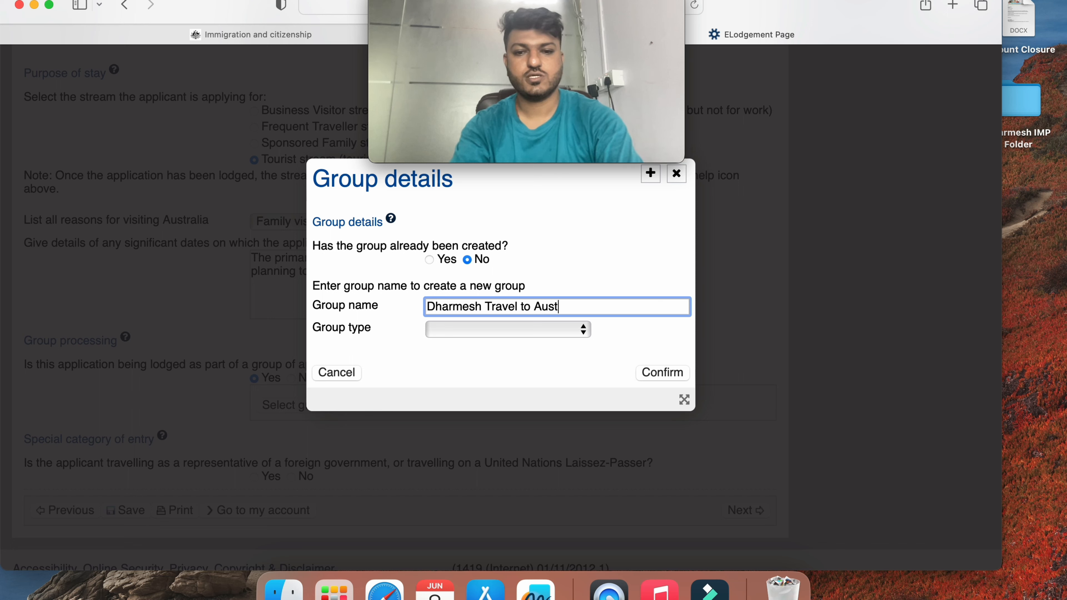
type("ralia")
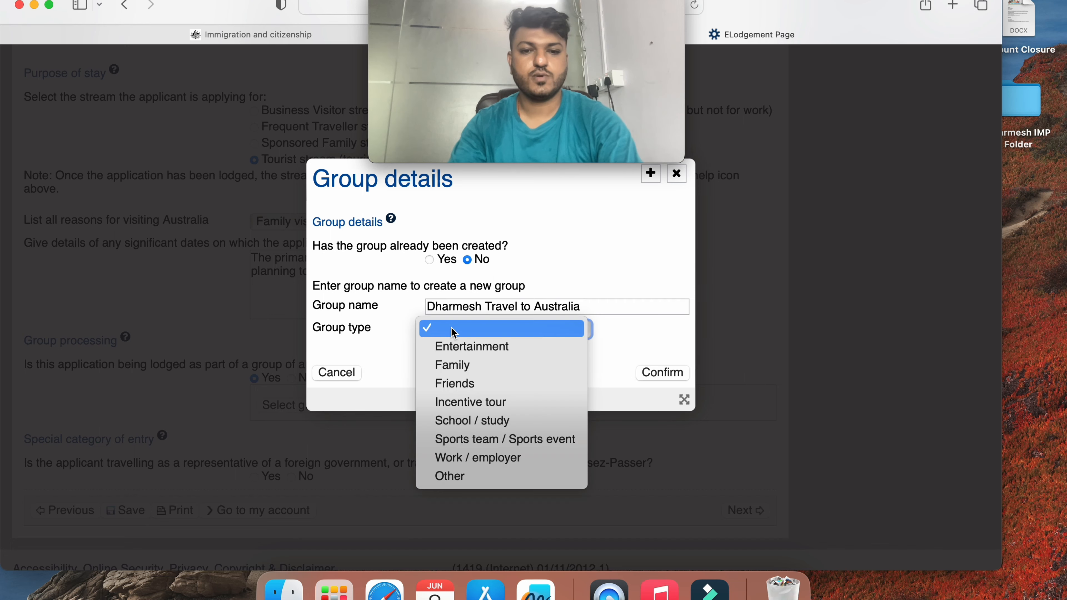
left_click(455, 330)
left_click(460, 361)
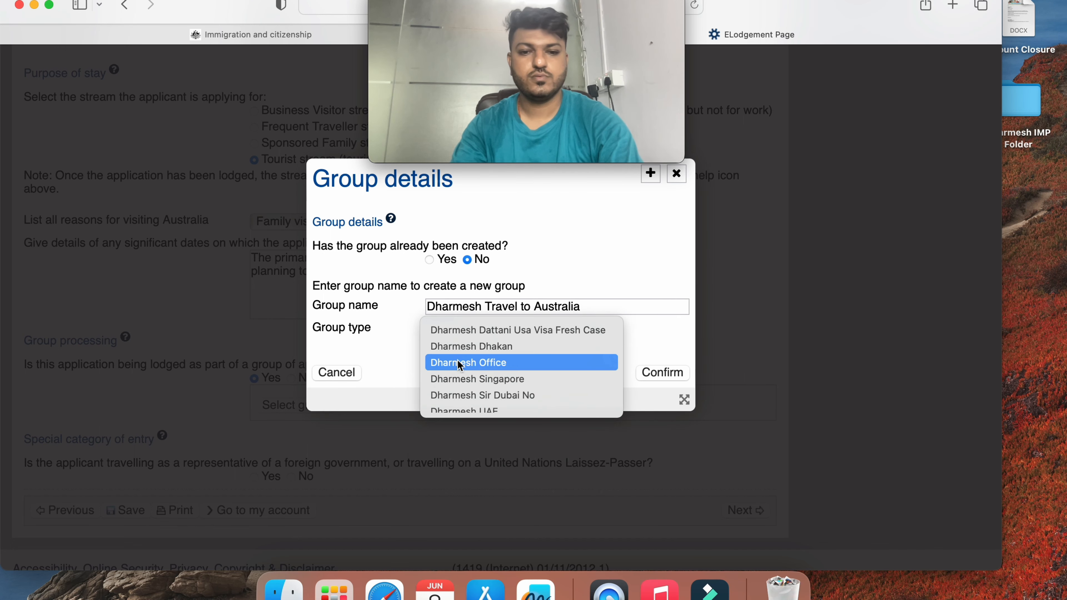
left_click(671, 373)
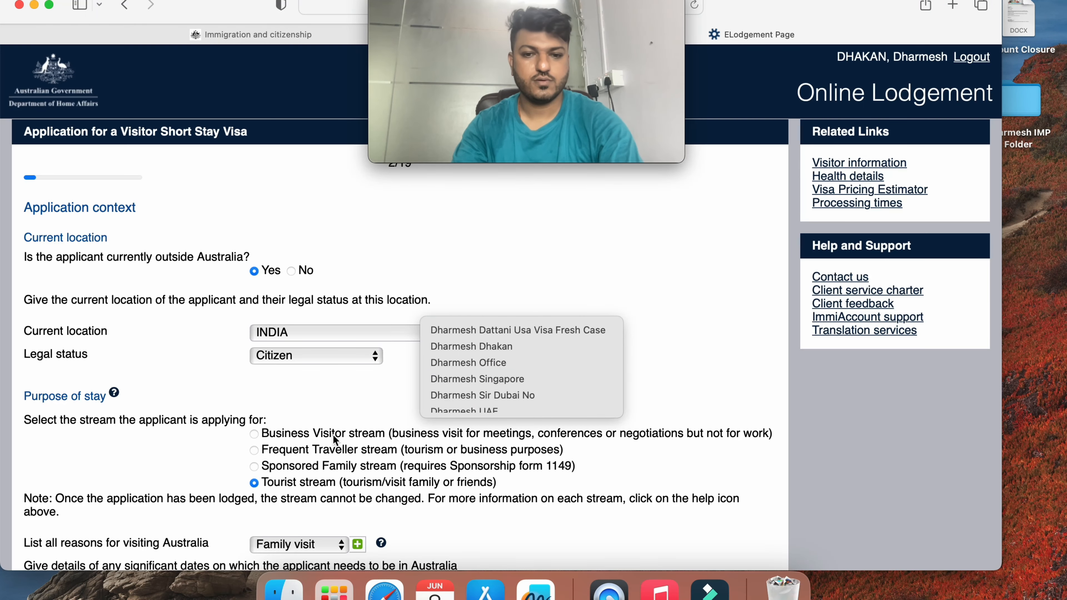
left_click(332, 435)
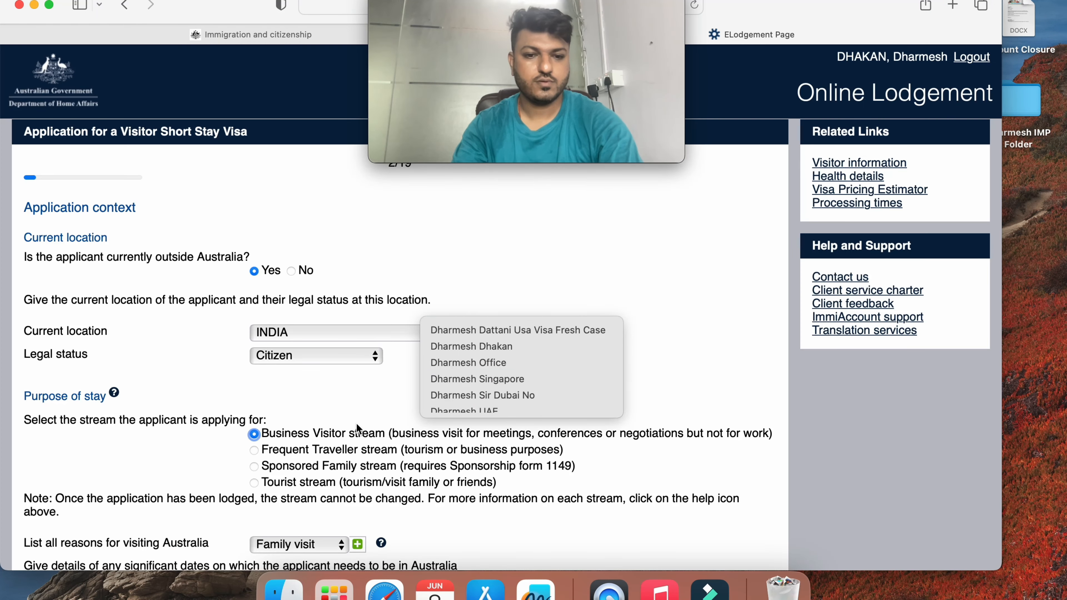
Answer No to the special category of entry question and continue to the Applicant page
scroll(356, 423, "down", 4)
scroll(355, 423, "down", 6)
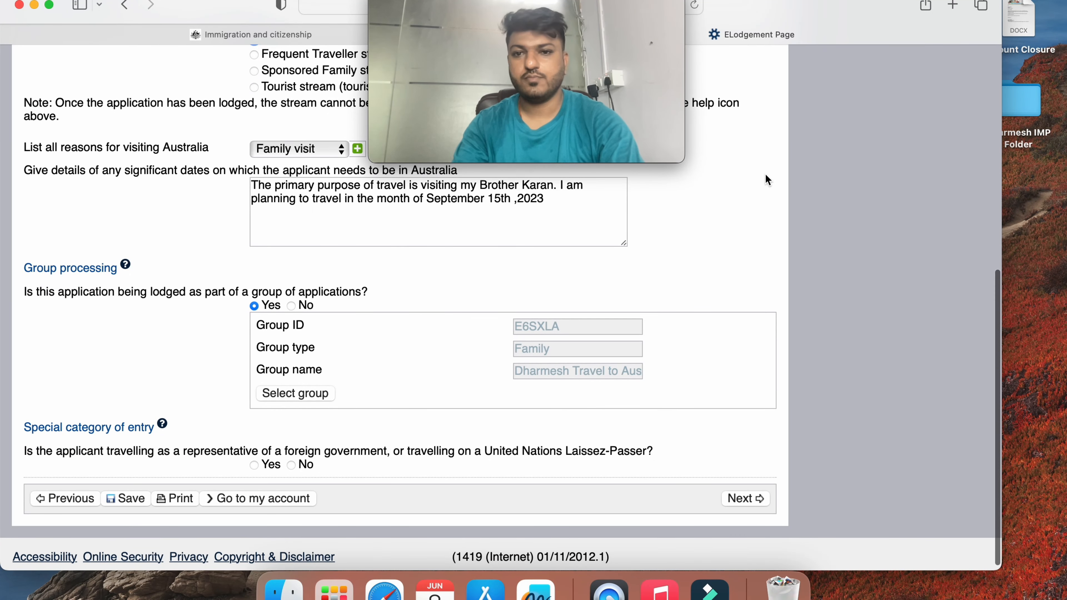
scroll(766, 174, "up", 10)
scroll(769, 180, "down", 4)
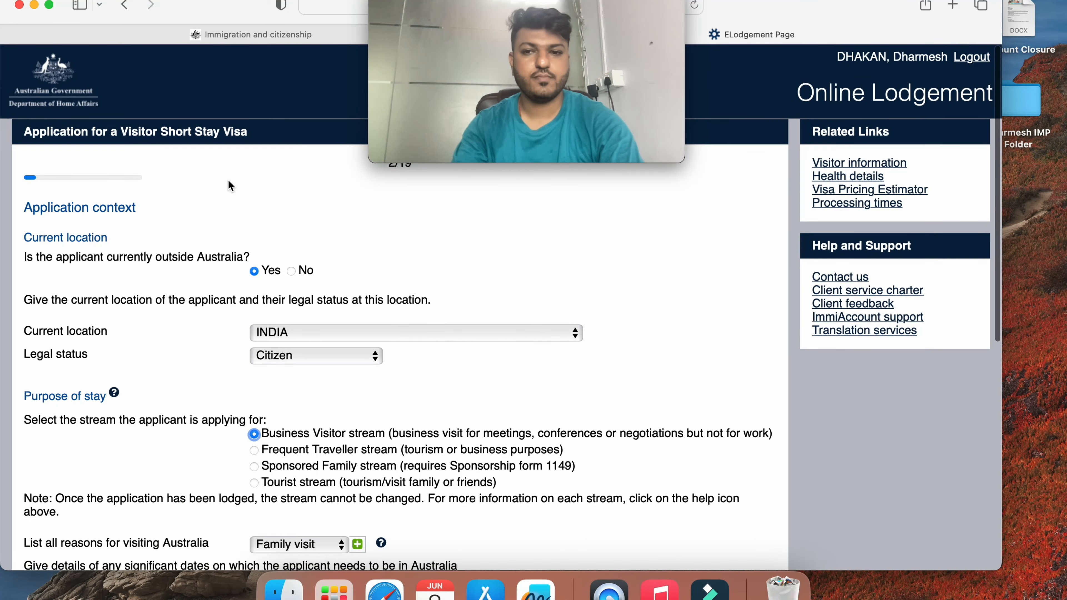
scroll(229, 185, "up", 3)
scroll(229, 185, "down", 4)
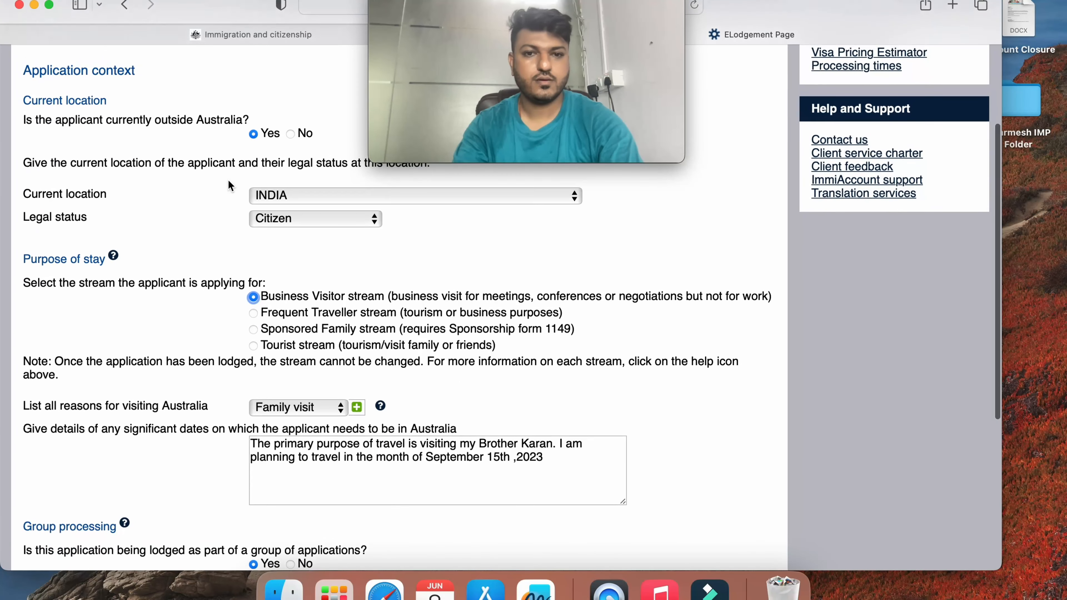
scroll(324, 429, "up", 3)
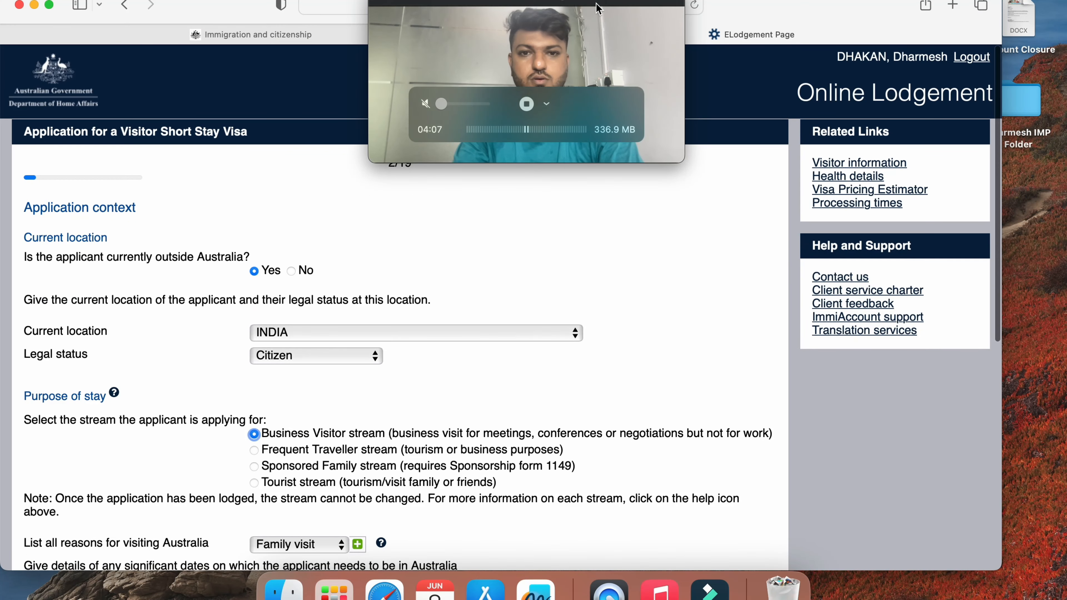
left_click_drag(570, 4, 591, 42)
scroll(490, 253, "down", 10)
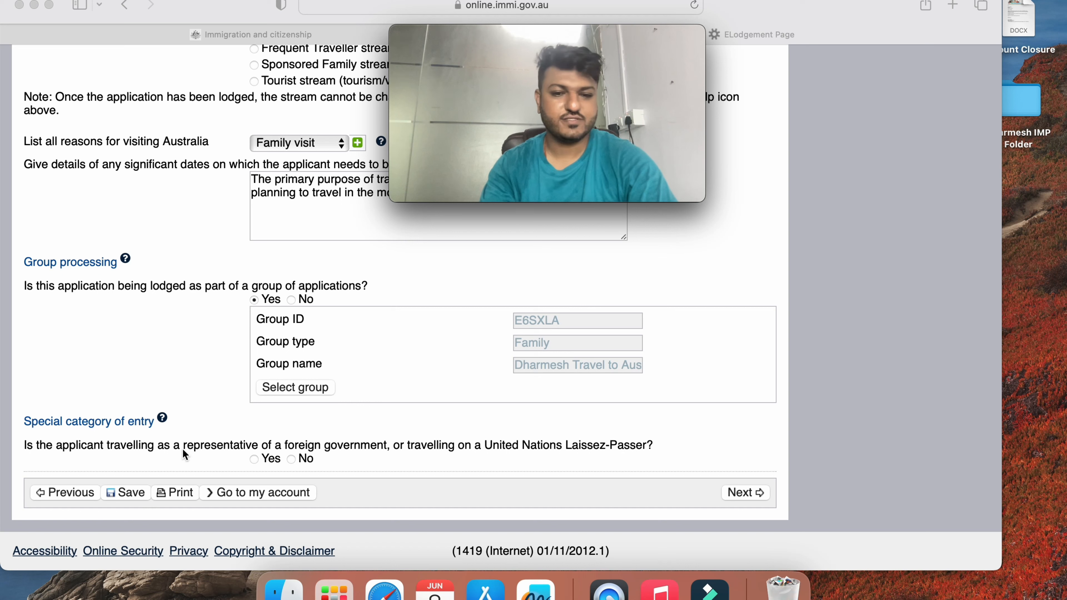
left_click(291, 458)
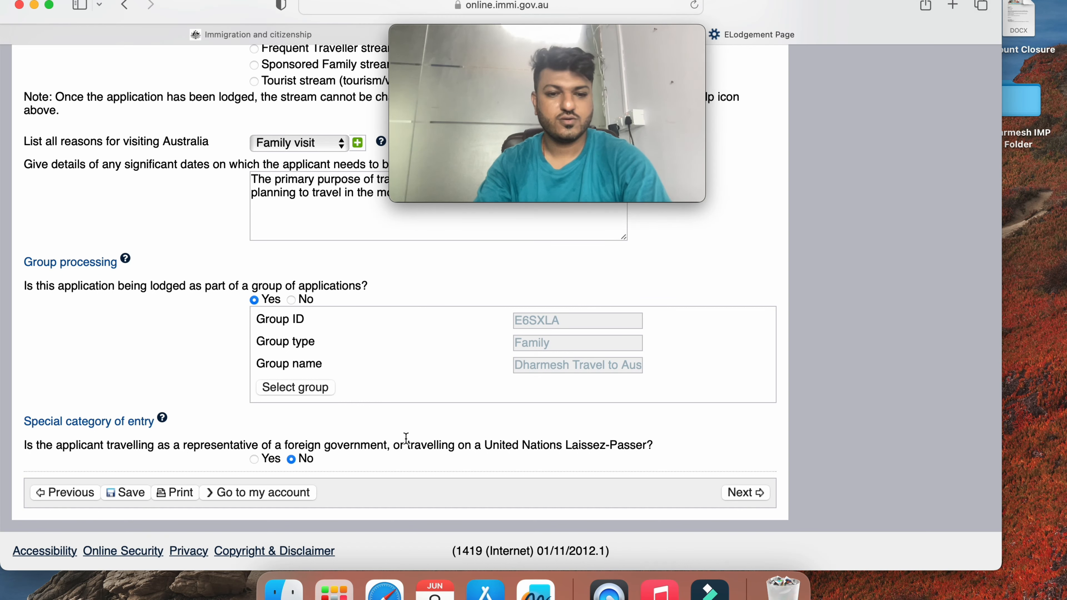
left_click(735, 494)
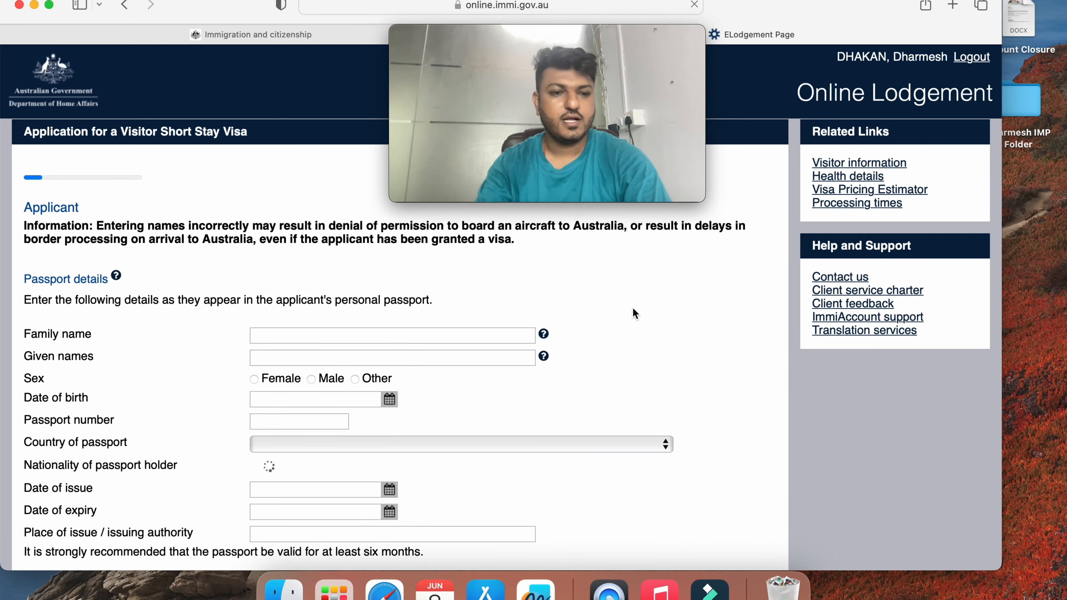
Enter the applicant's family and given names and set sex to Male
left_click(380, 339)
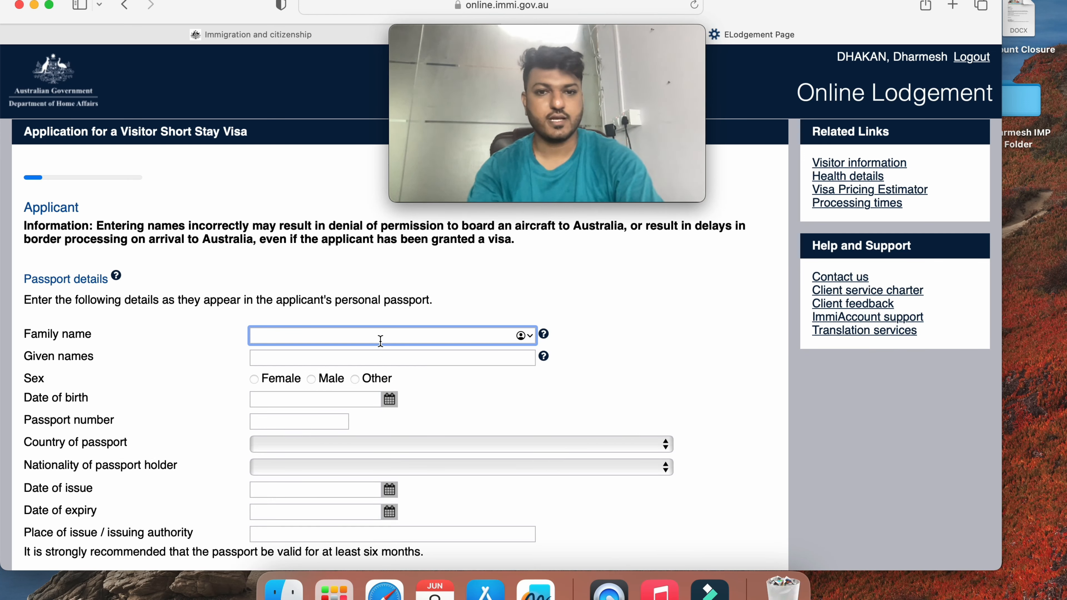
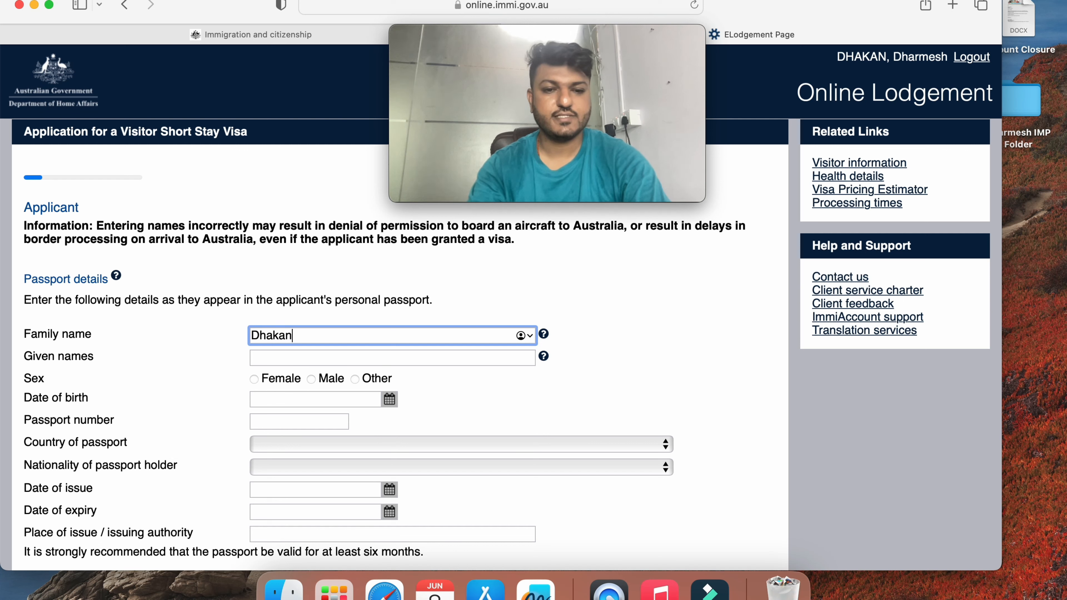
key("Tab")
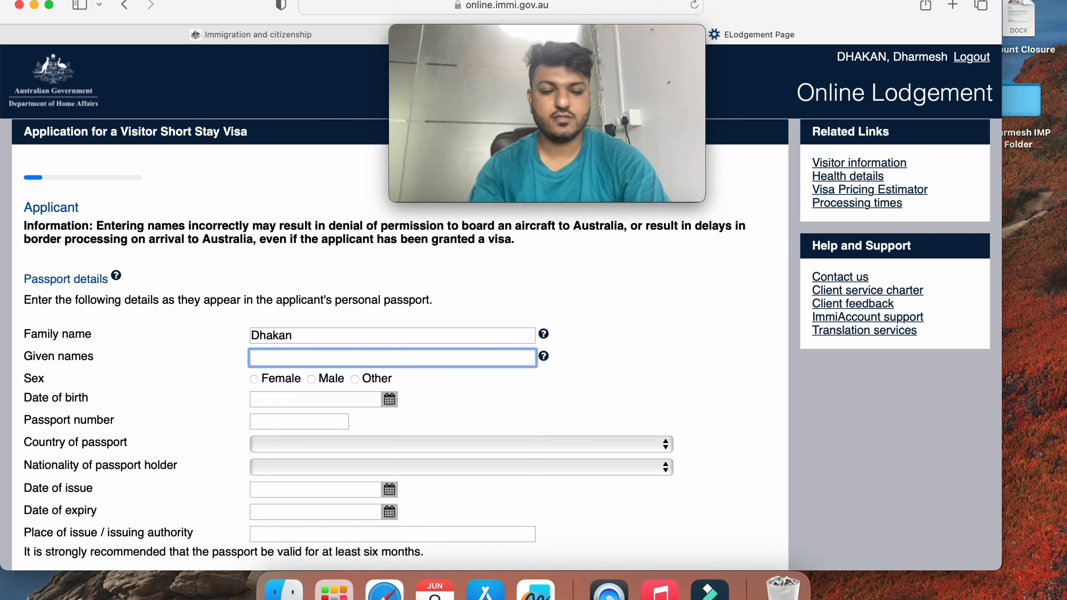
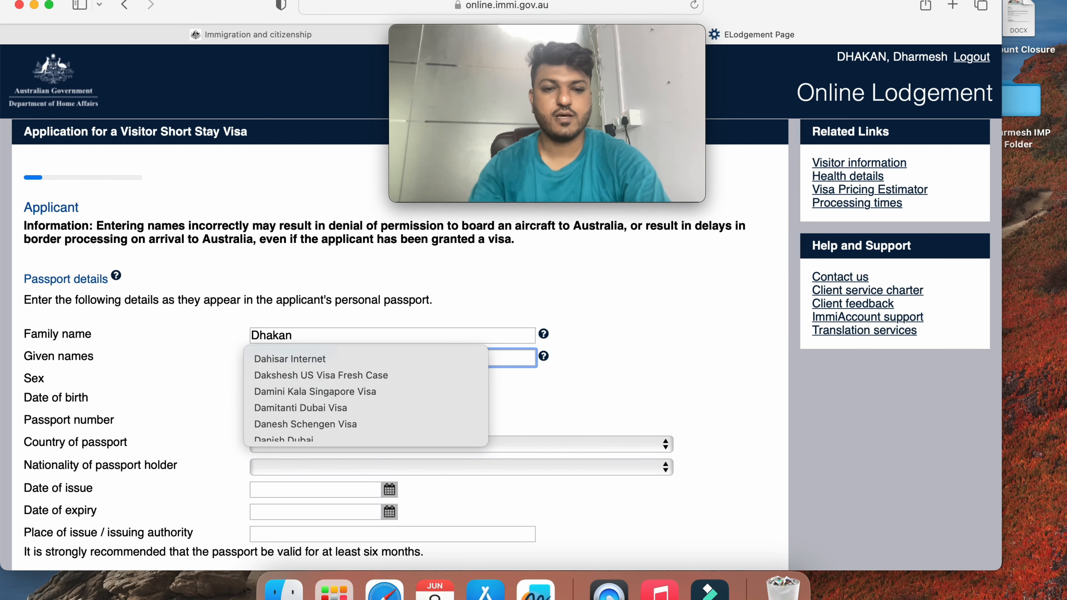
scroll(665, 306, "down", 3)
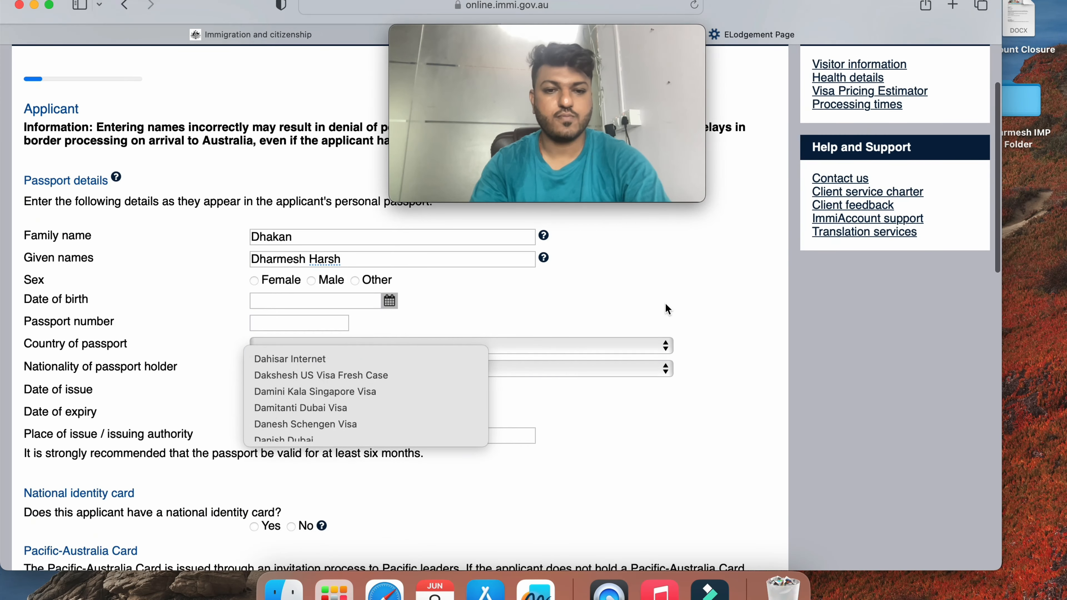
left_click(370, 261)
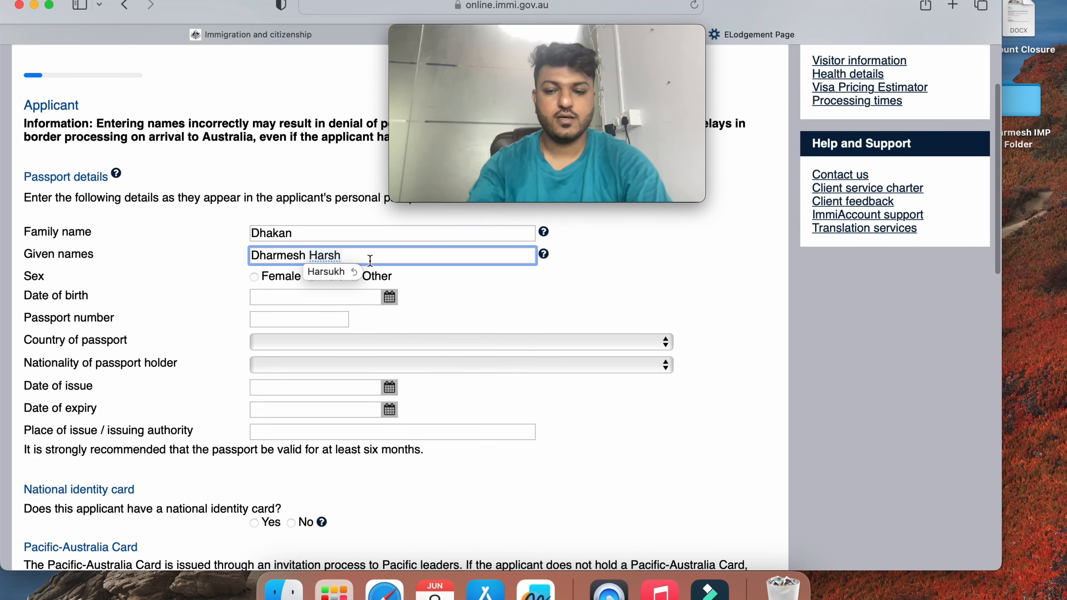
key("BackSpace")
type("uk")
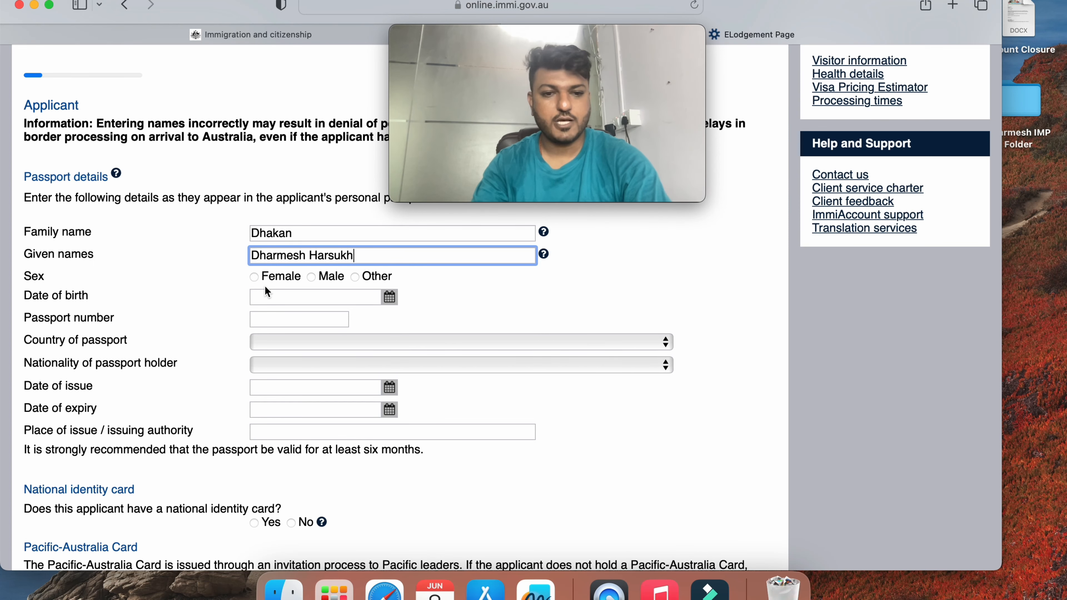
left_click(312, 277)
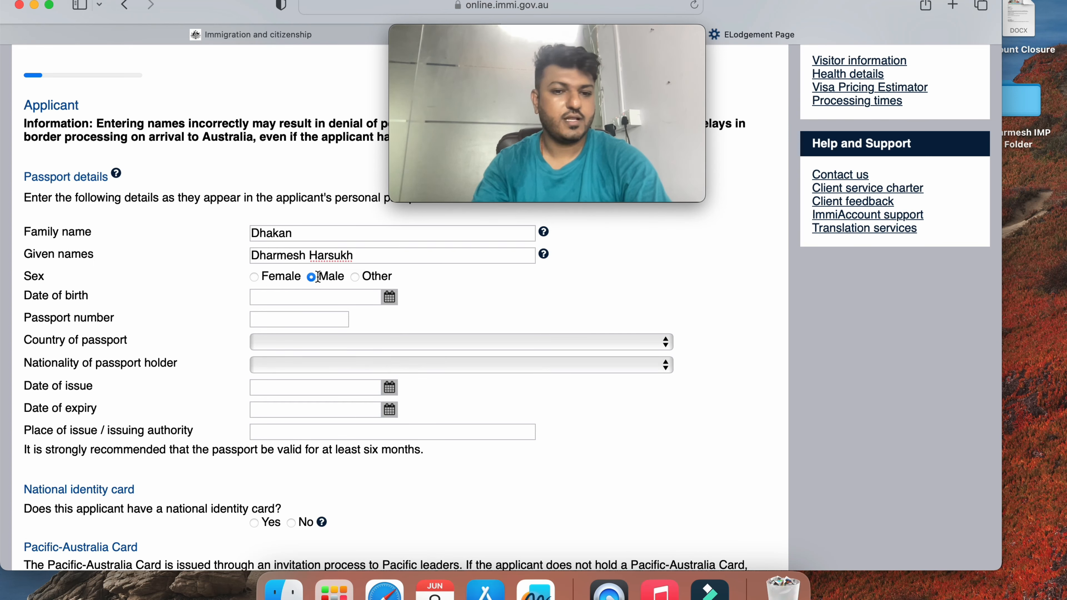
left_click(390, 298)
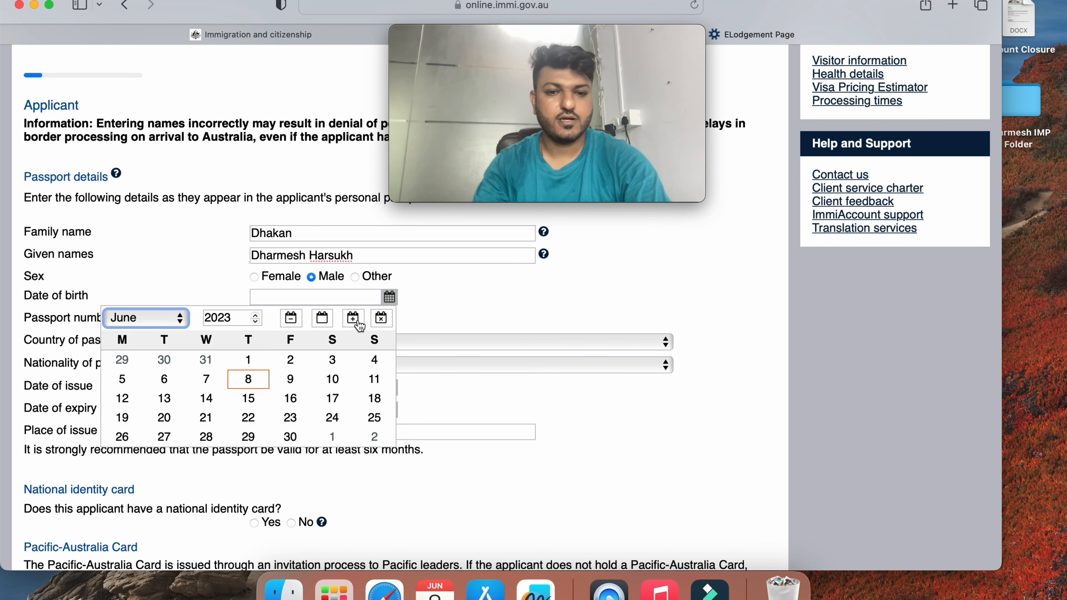
left_click(244, 317)
key("BackSpace")
key("BackSpace")
key("BackSpace")
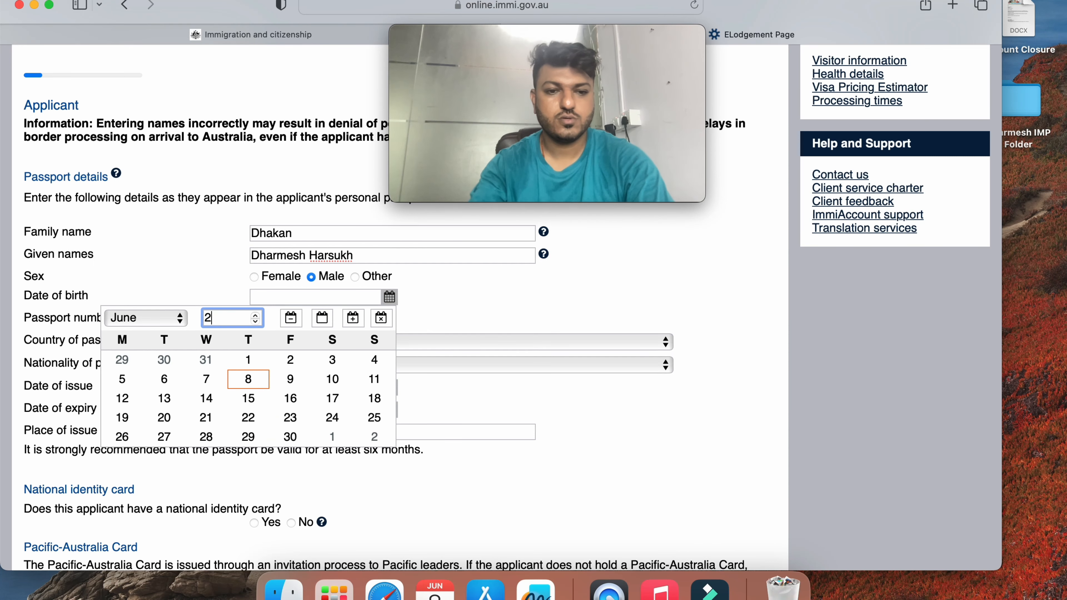
type("1987")
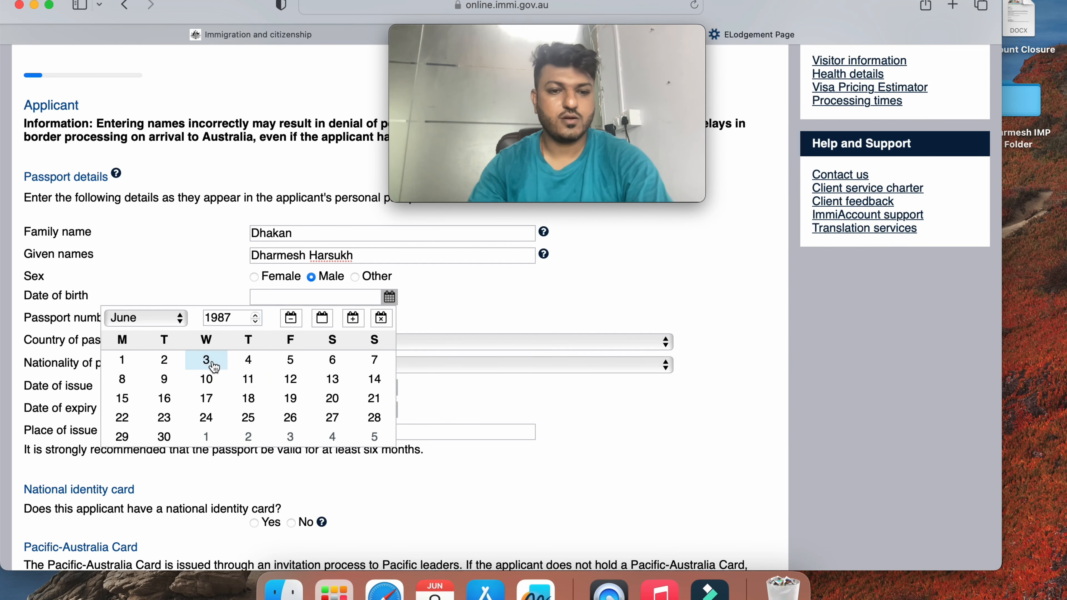
left_click(206, 360)
left_click(301, 315)
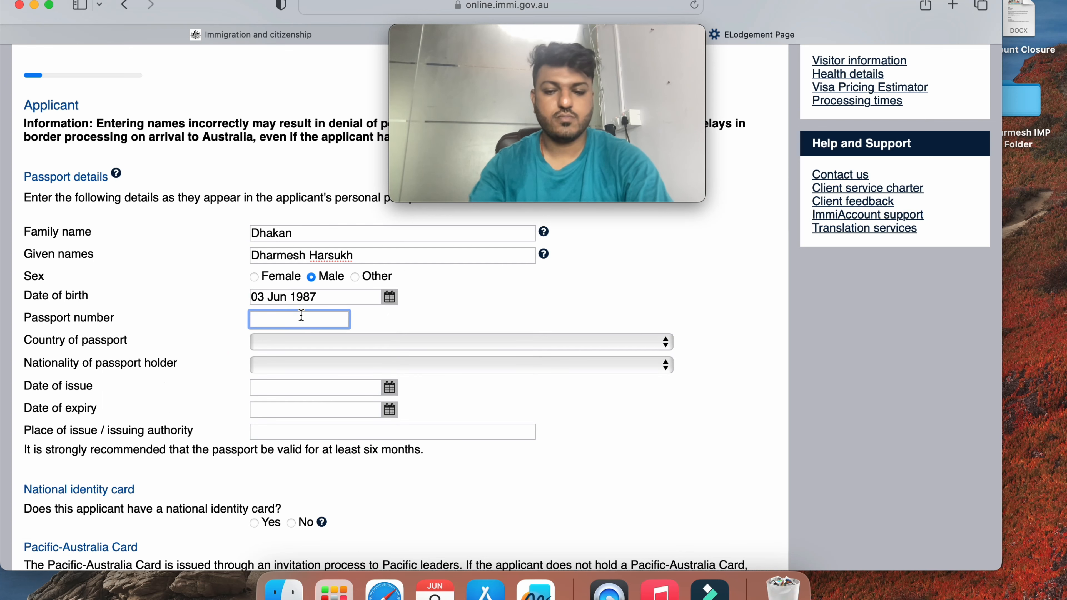
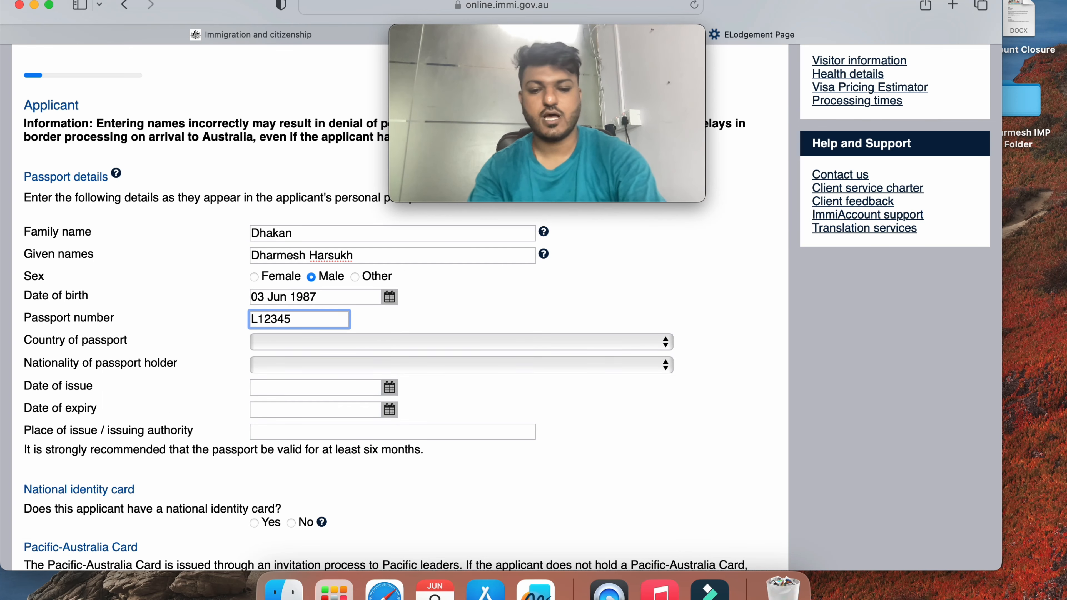
Set both the country of passport and the nationality to INDIA - IND
left_click(303, 340)
type("in")
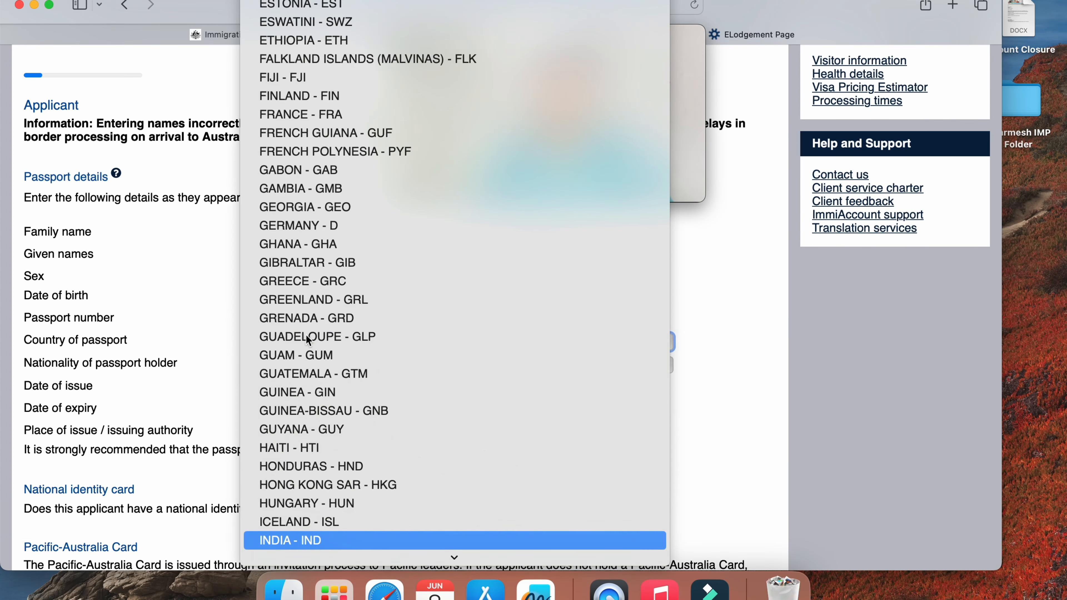
key("Return")
left_click(300, 366)
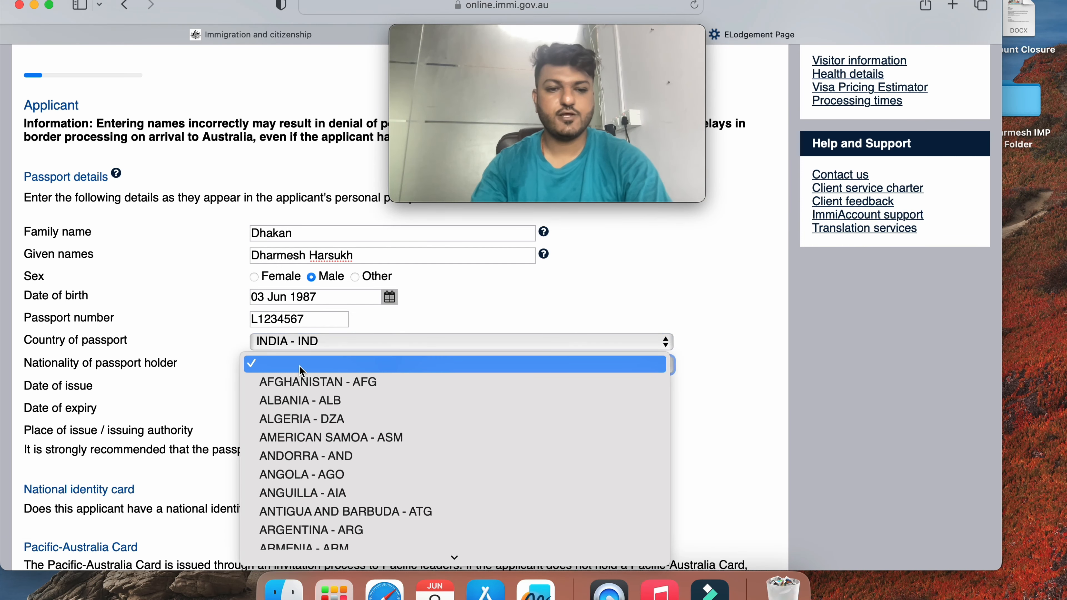
type("in")
key("Return")
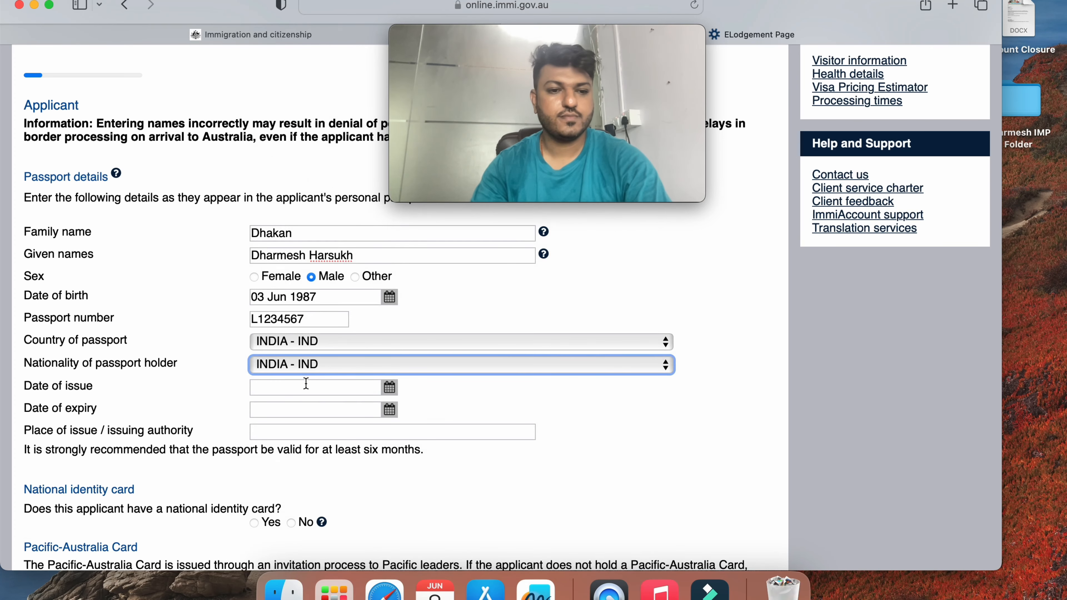
Set the passport issue date to 16 Jun 2022 and the expiry date to 13 Jun 2025
left_click(390, 390)
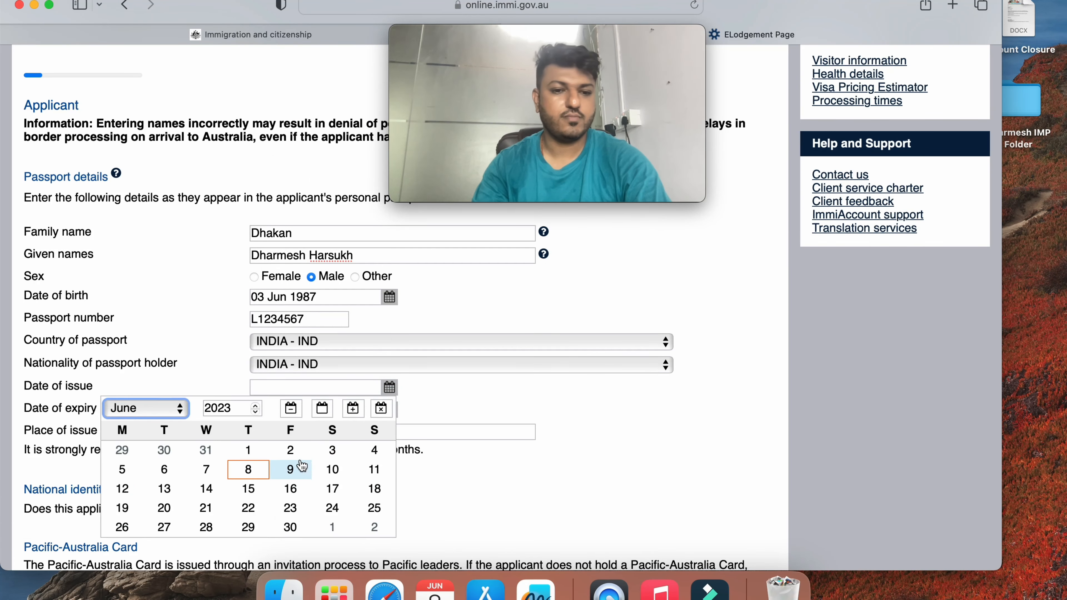
left_click(236, 407)
key("BackSpace")
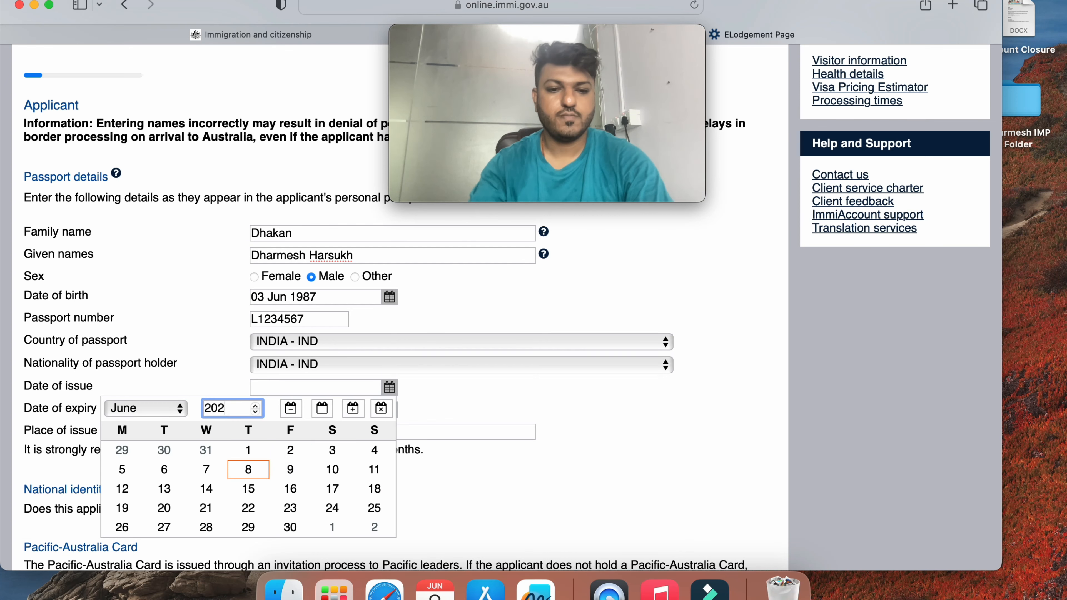
type("2")
left_click(250, 489)
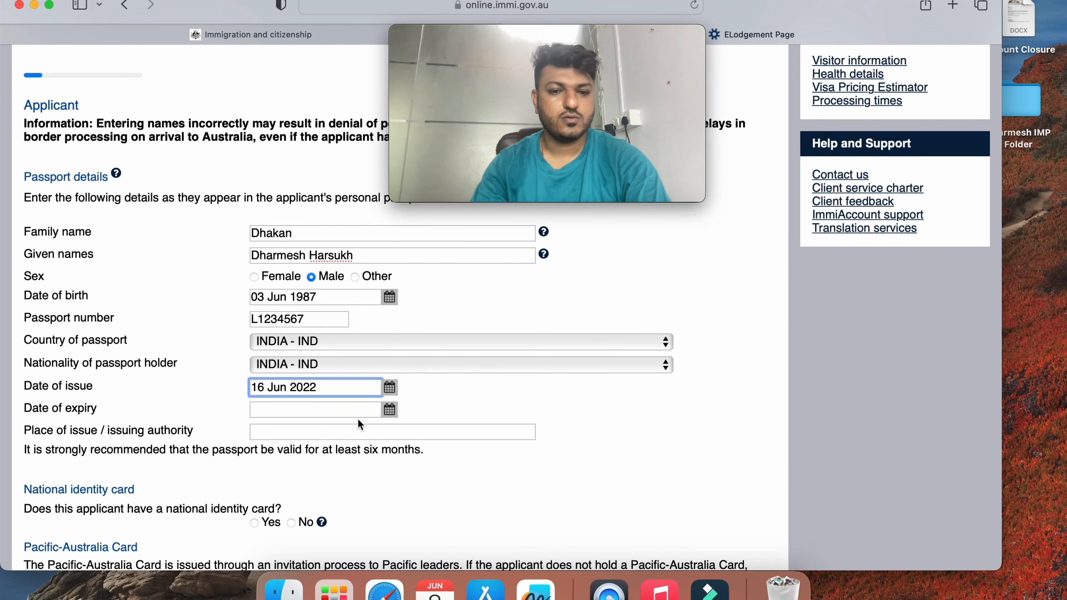
left_click(389, 409)
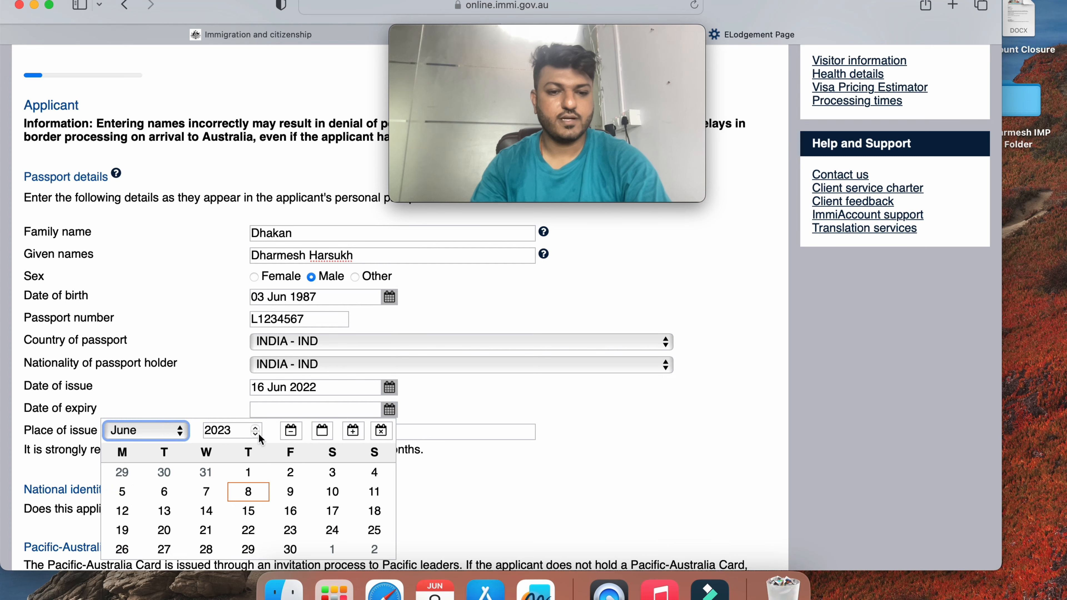
left_click(233, 438)
left_click(238, 433)
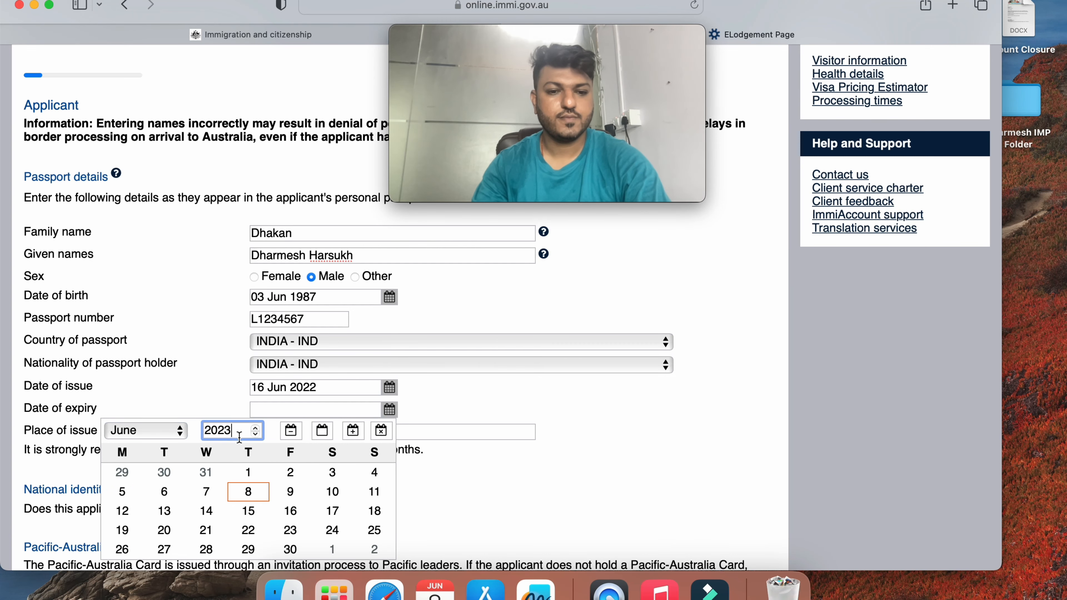
key("BackSpace")
type("5")
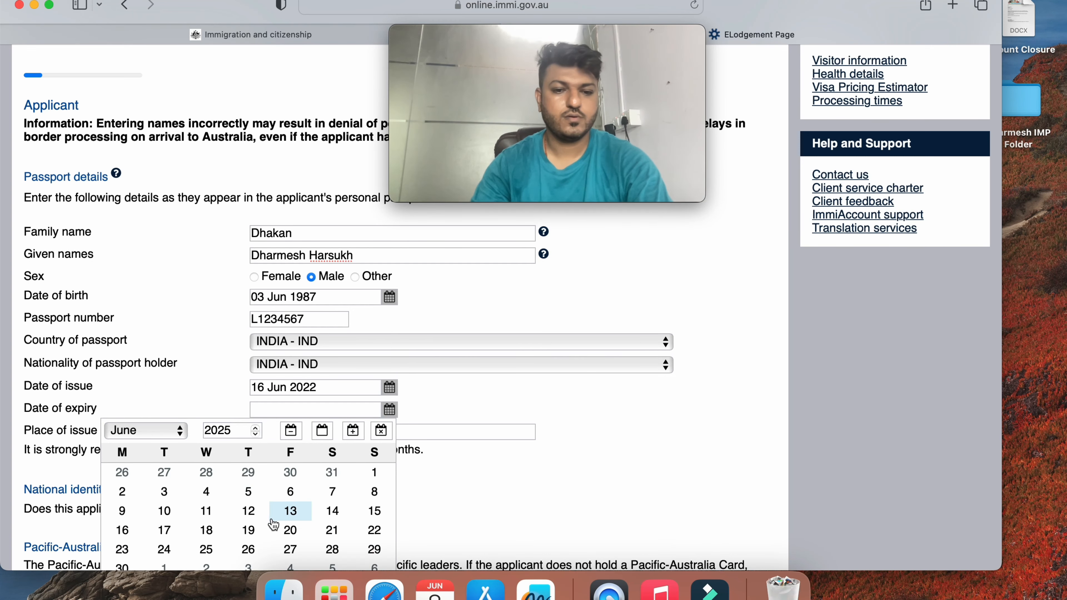
left_click(290, 511)
Enter Mumbai as the place of issue and start a national identity card entry
scroll(288, 473, "down", 3)
left_click(324, 368)
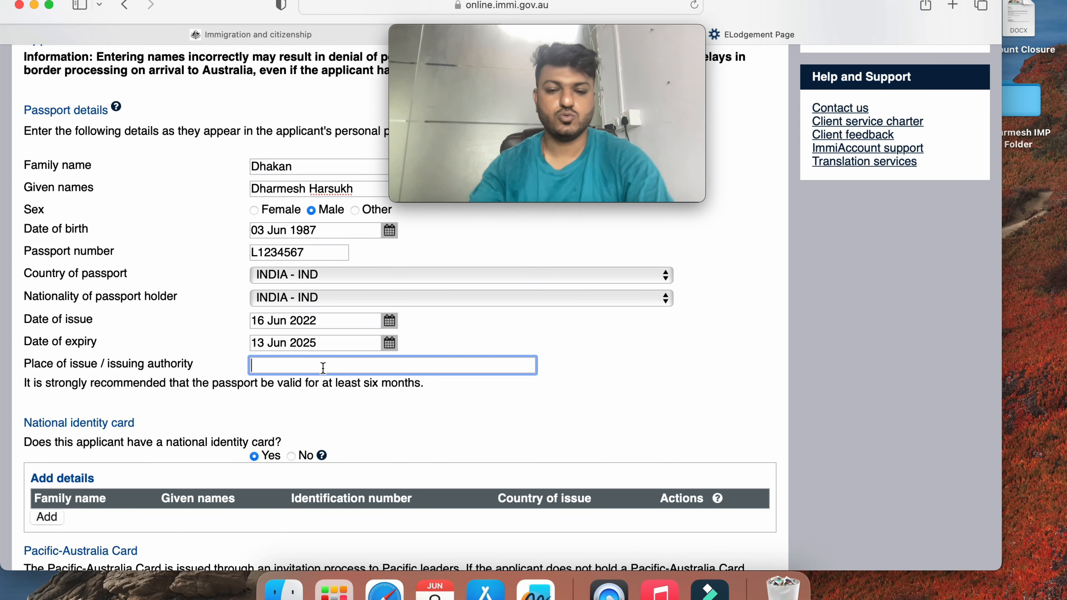
type("Mumbai")
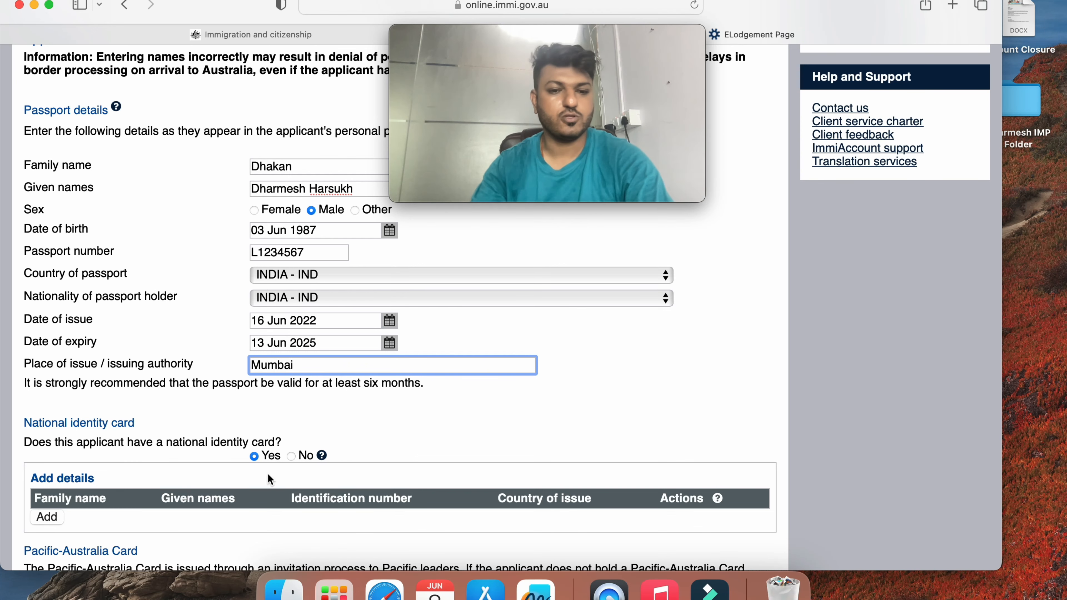
left_click(441, 388)
scroll(441, 388, "down", 1)
scroll(441, 388, "down", 1)
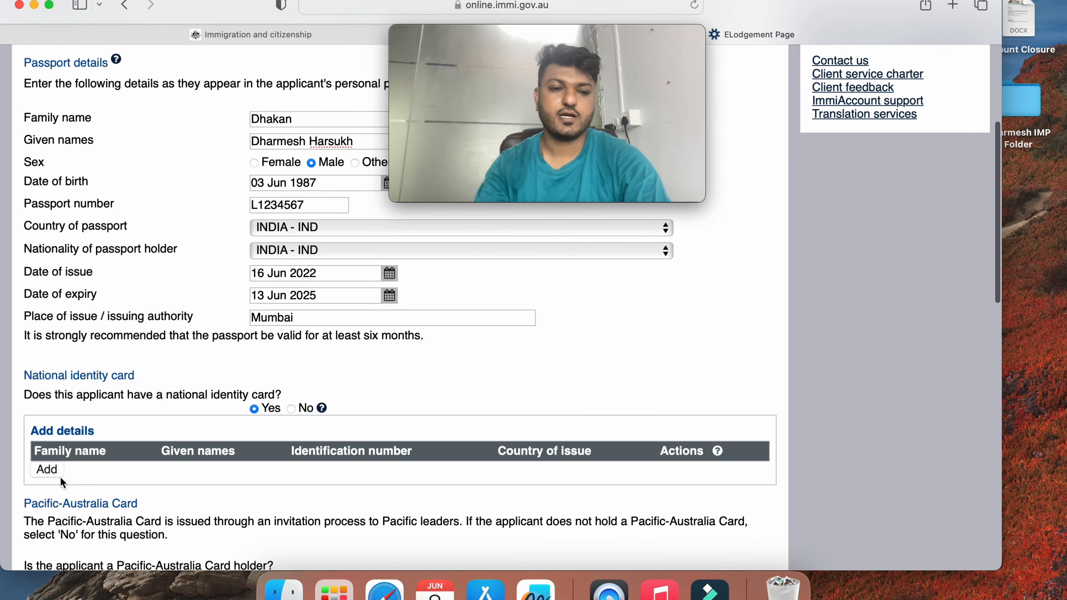
left_click(47, 468)
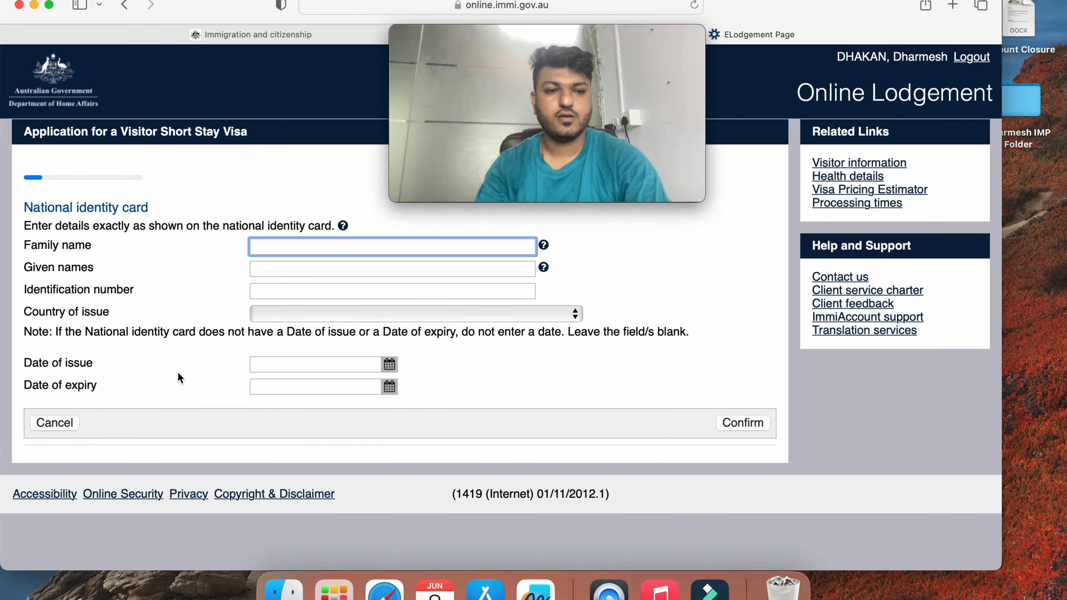
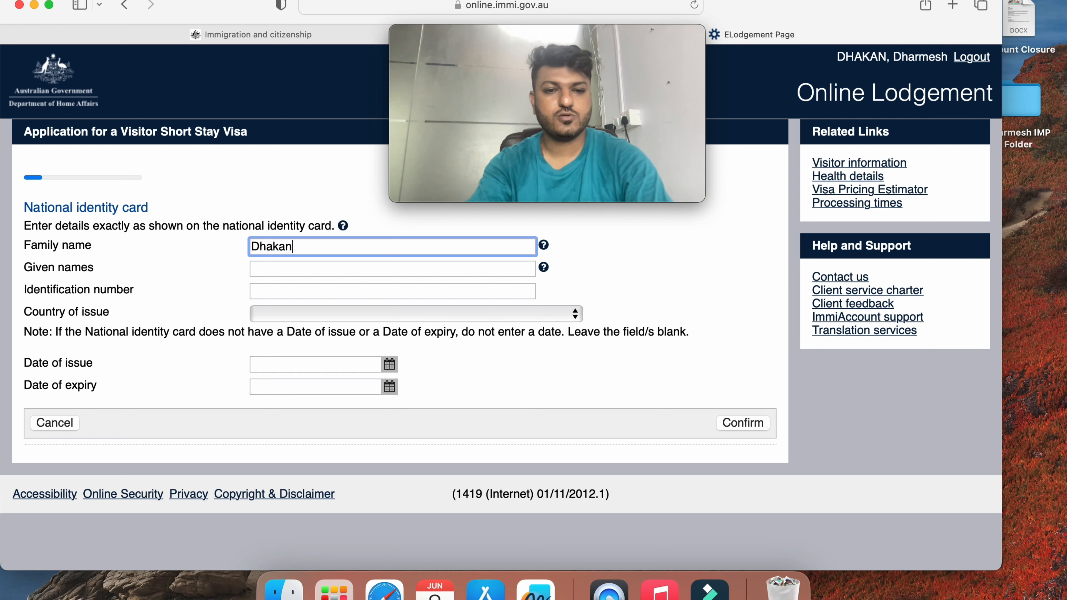
Enter the applicant's names and ID number with country of issue INDIA, accepting the format warning
key("Tab")
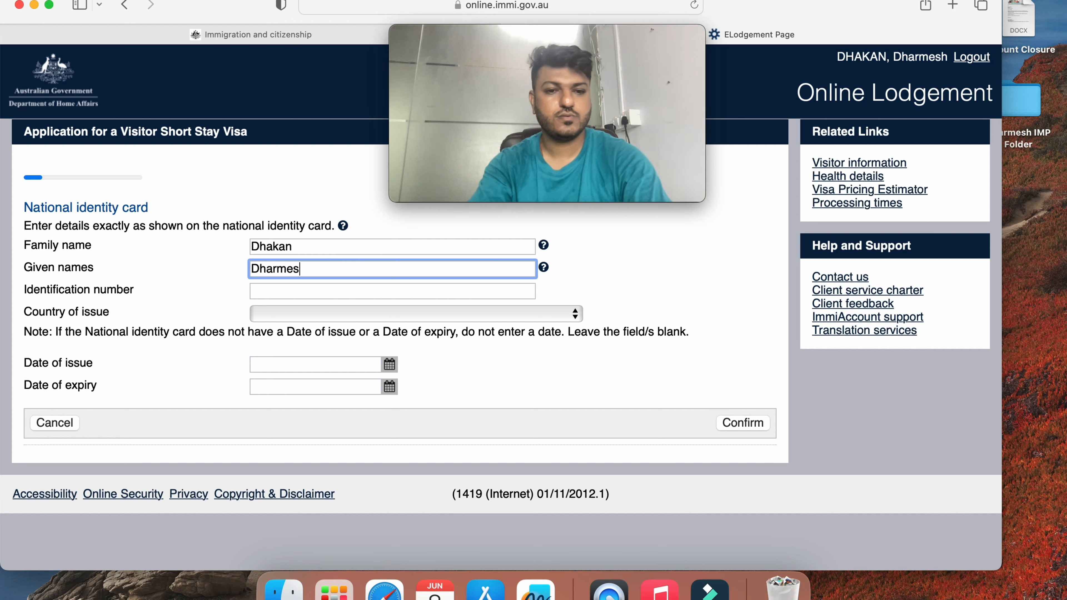
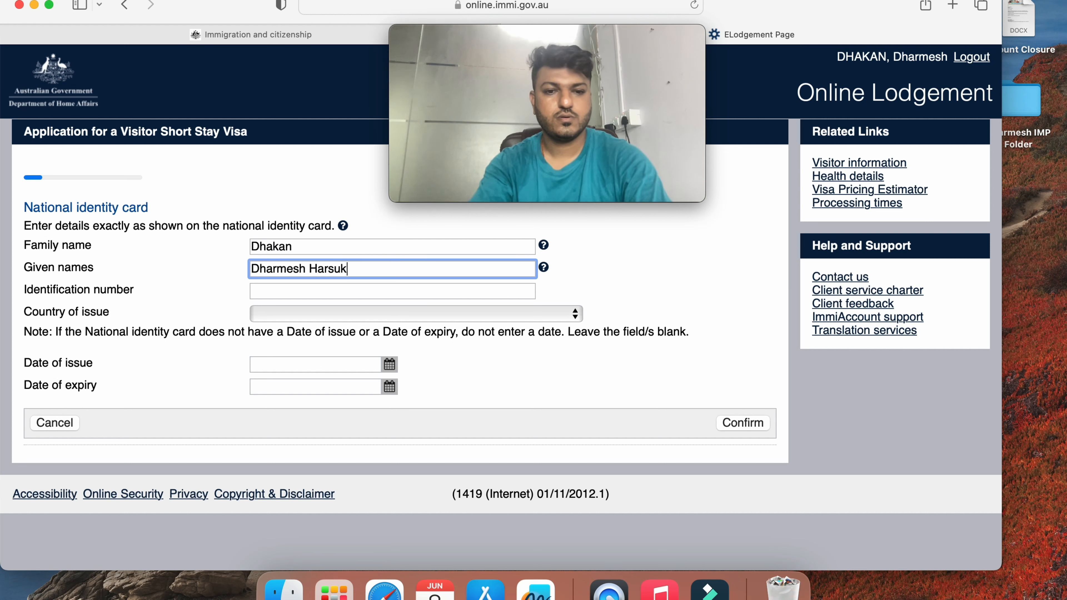
key("Tab")
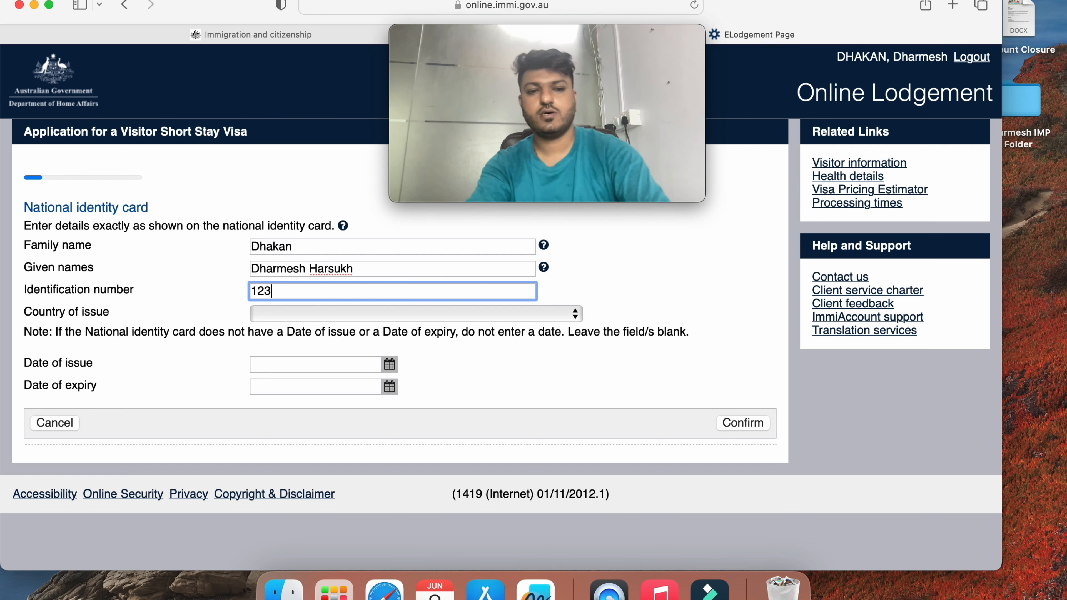
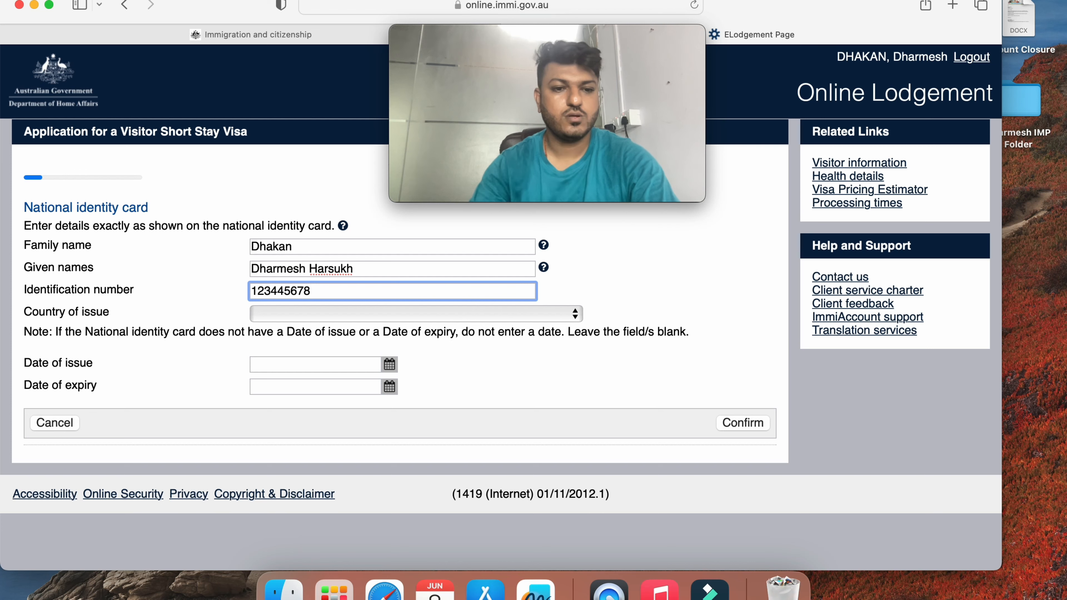
left_click(302, 311)
type("india")
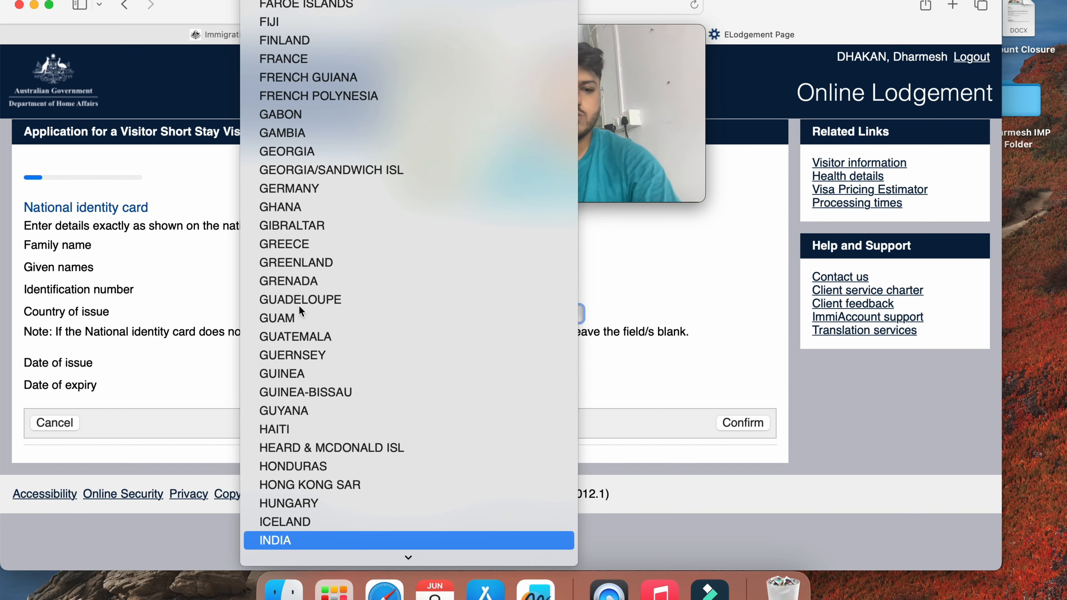
key("Return")
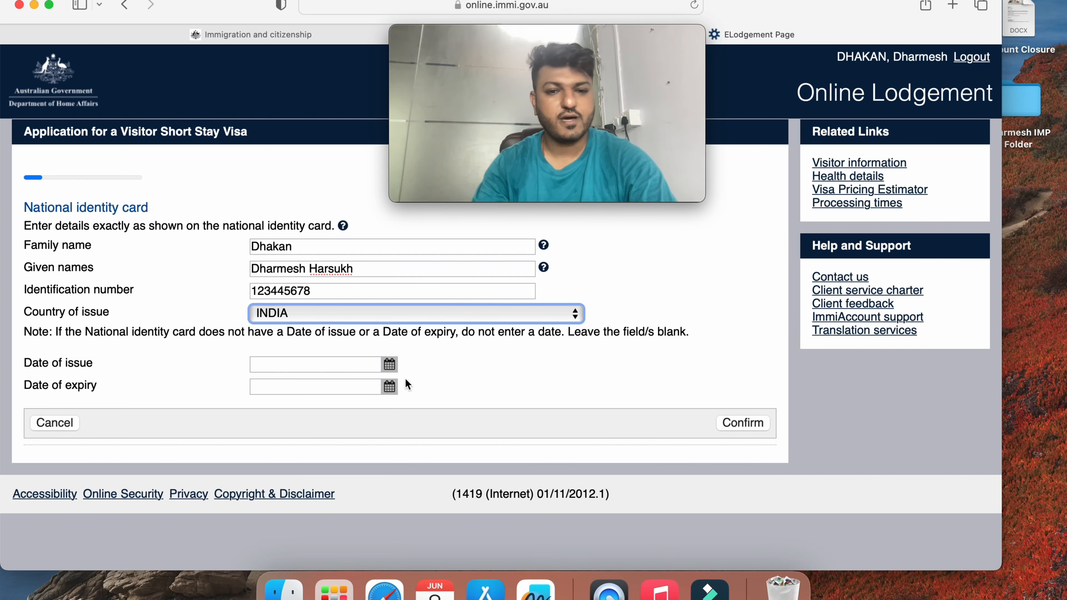
left_click(741, 424)
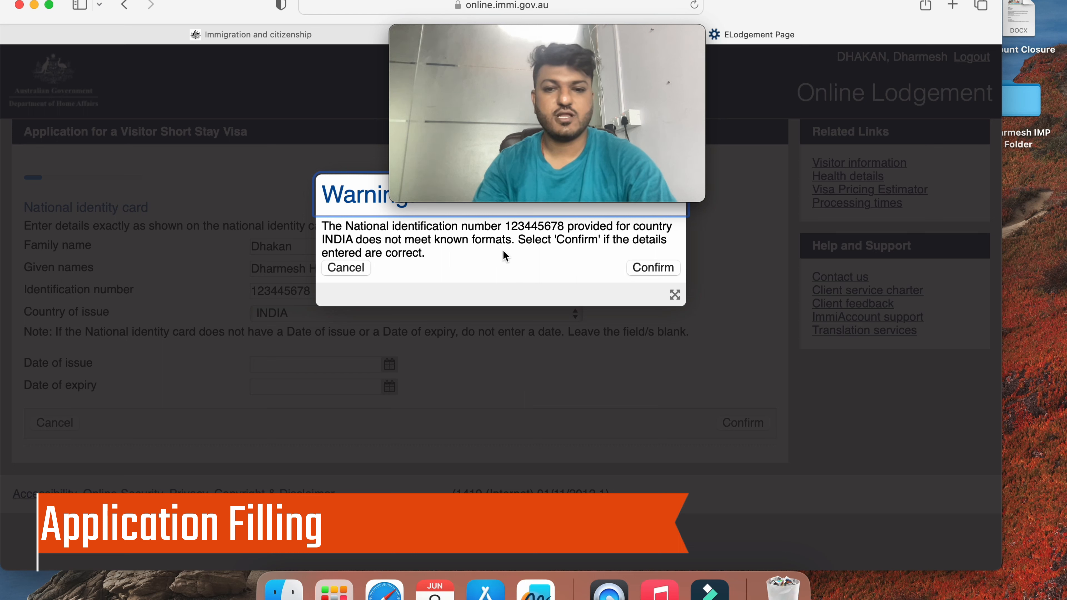
left_click(641, 268)
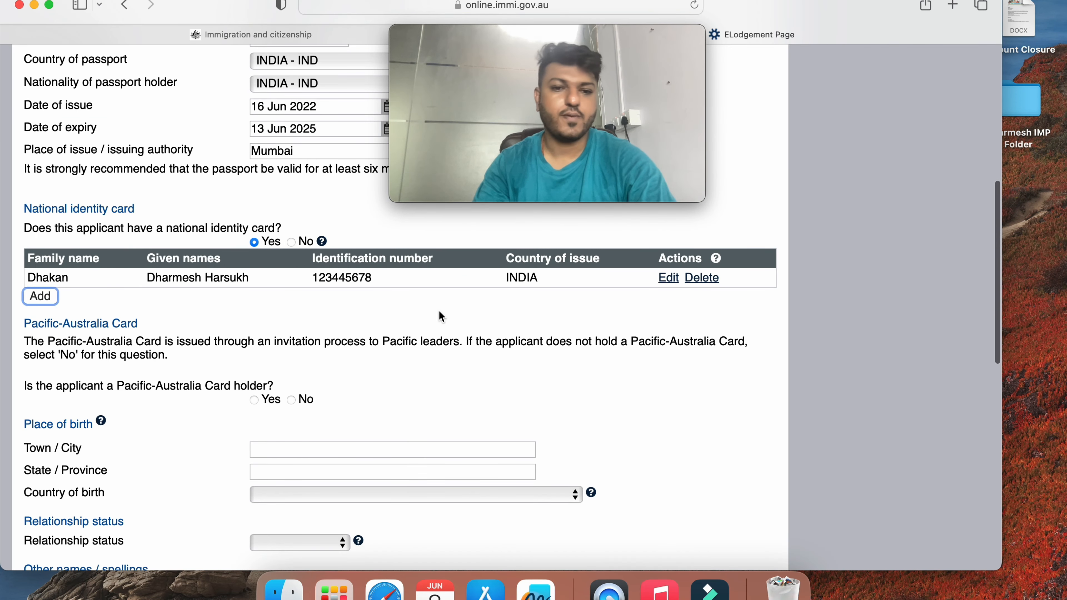
Answer No to the Pacific-Australia Card and enter birthplace Mumbai, Maharashtra, INDIA
scroll(426, 281, "down", 2)
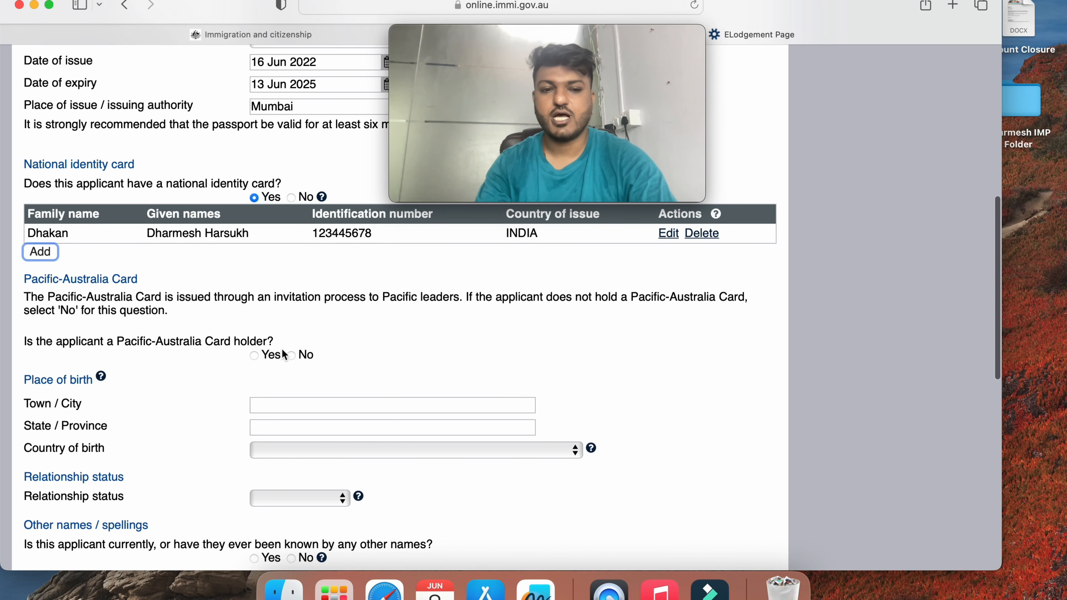
left_click(292, 355)
scroll(291, 355, "down", 2)
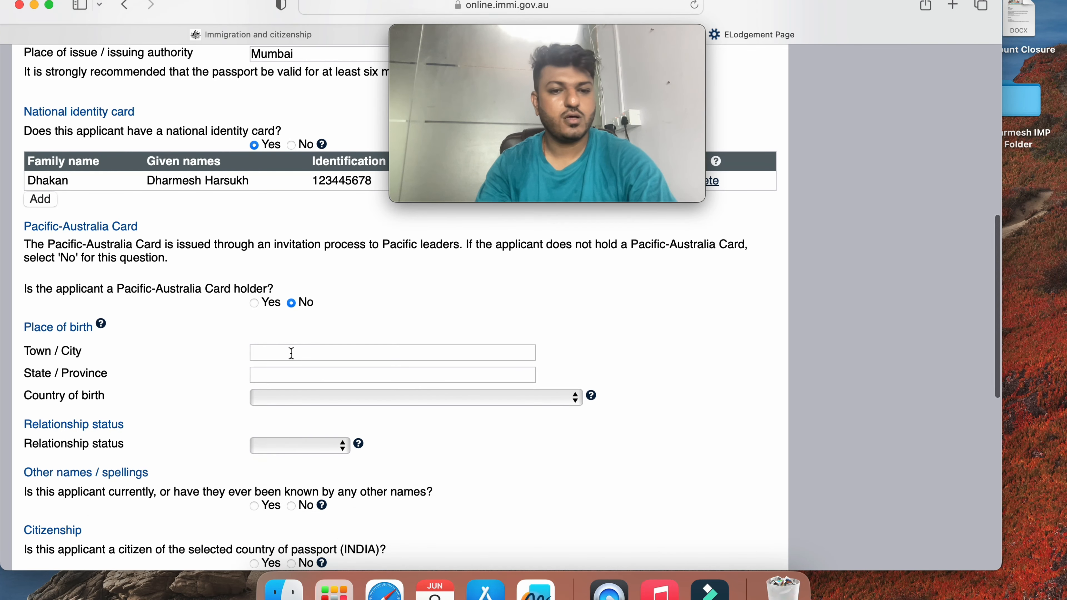
left_click(292, 352)
type("Mumbai")
key("Tab")
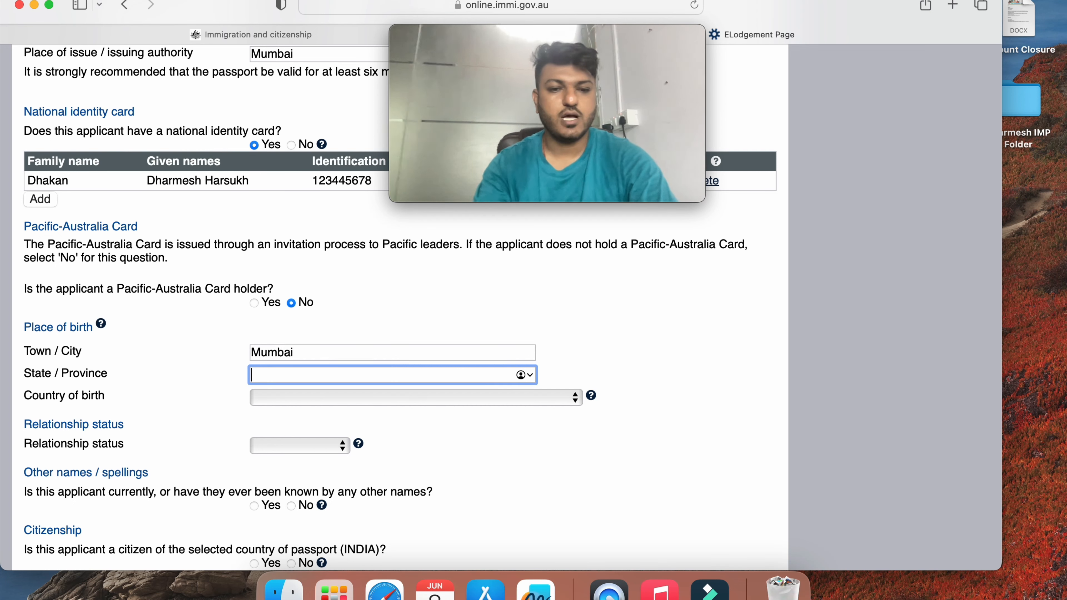
type("Mahara")
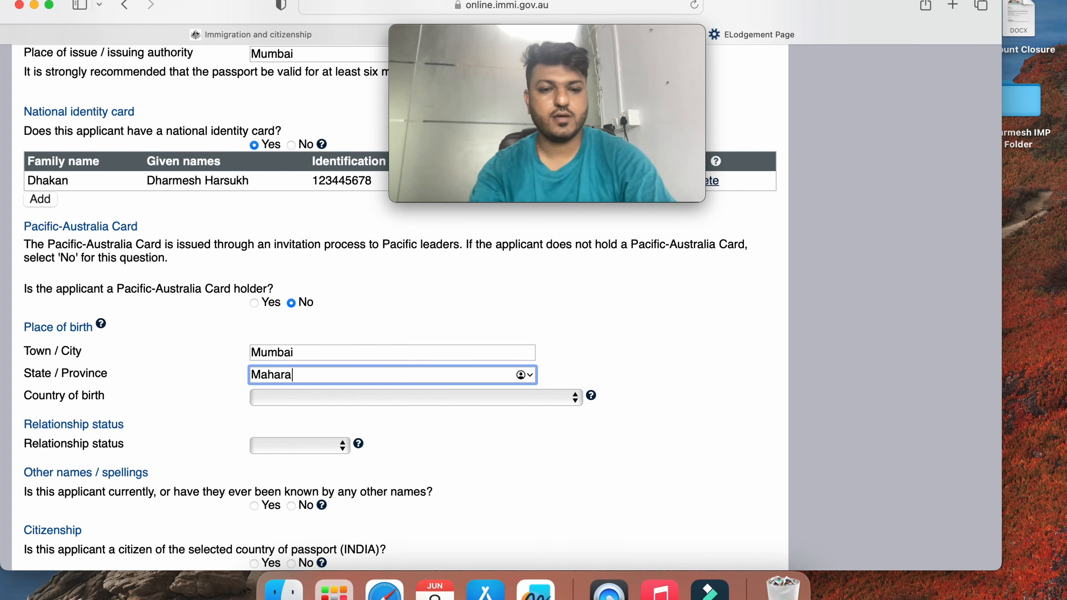
type("shtr")
type("india")
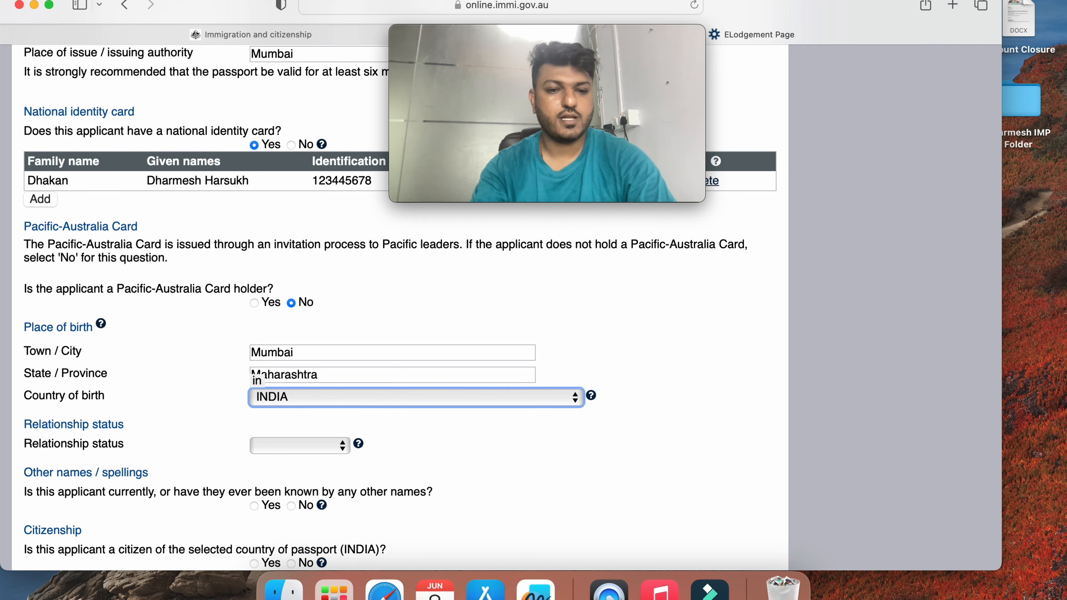
key("Tab")
Set the relationship status to Married
left_click(309, 447)
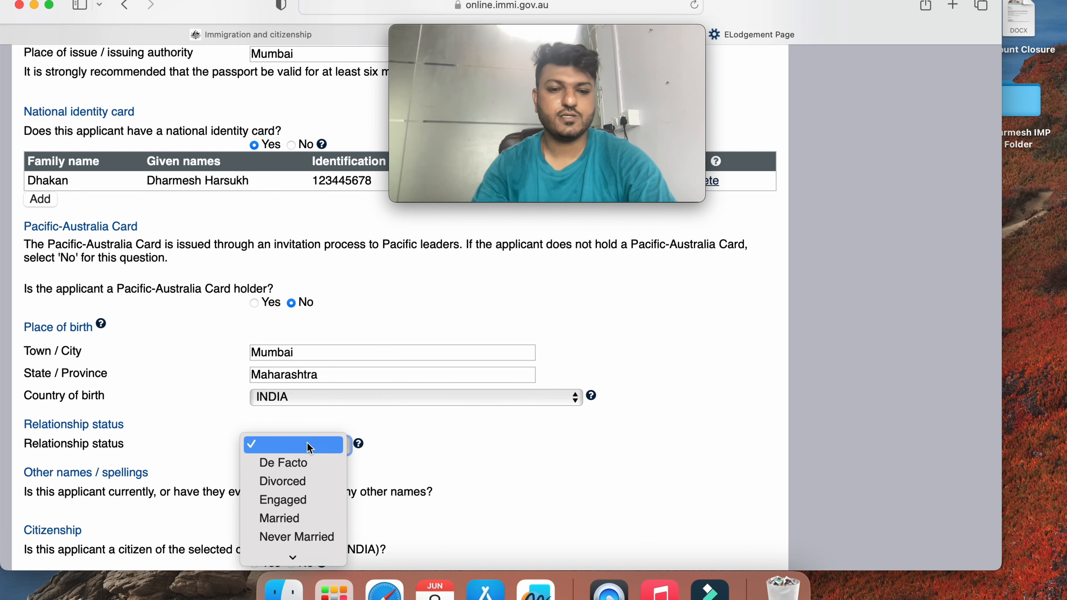
left_click(293, 518)
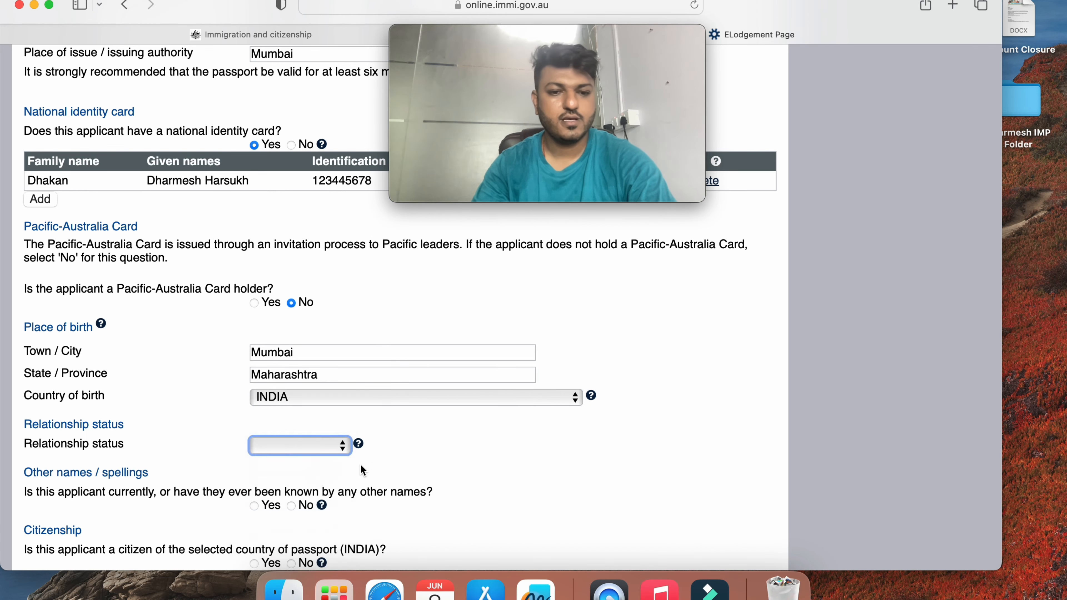
scroll(374, 458, "down", 2)
scroll(373, 458, "down", 3)
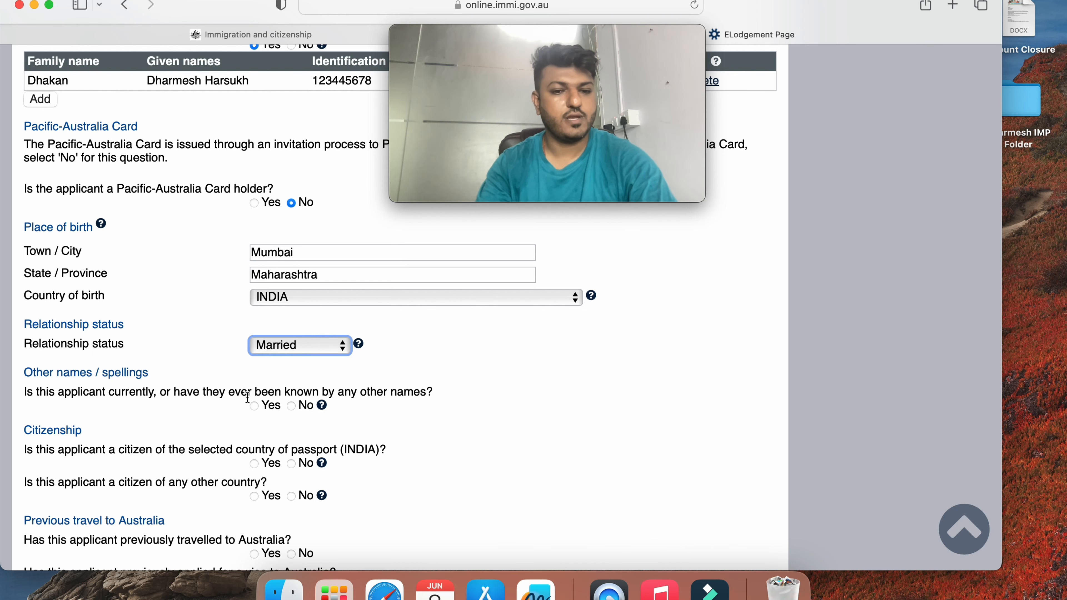
Answer No to other names, Yes to INDIA citizenship, and No to previous Australian visa applications
left_click(291, 406)
scroll(293, 403, "down", 2)
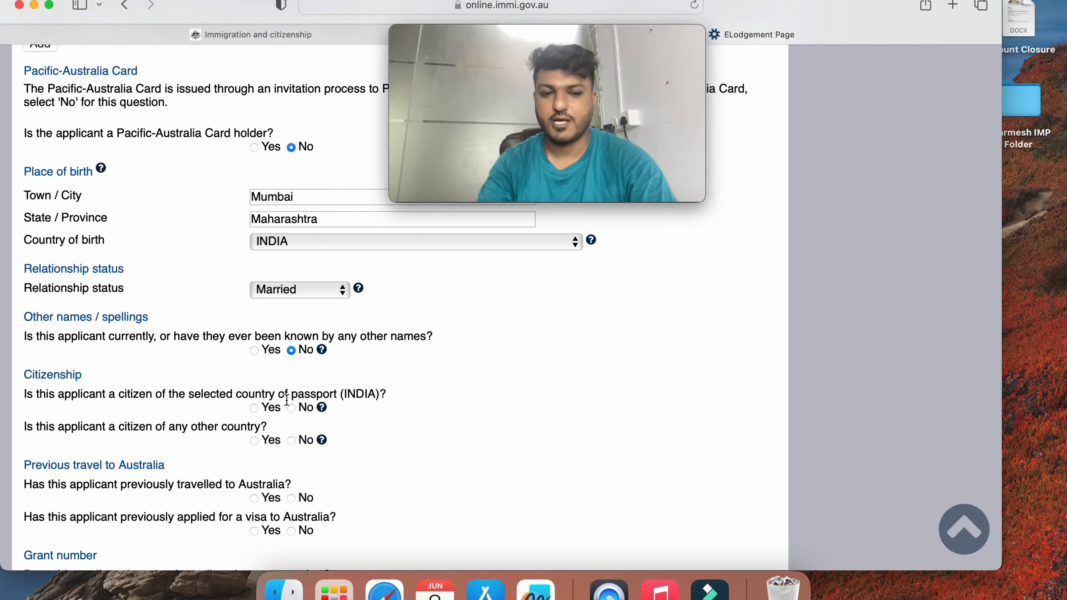
left_click(255, 408)
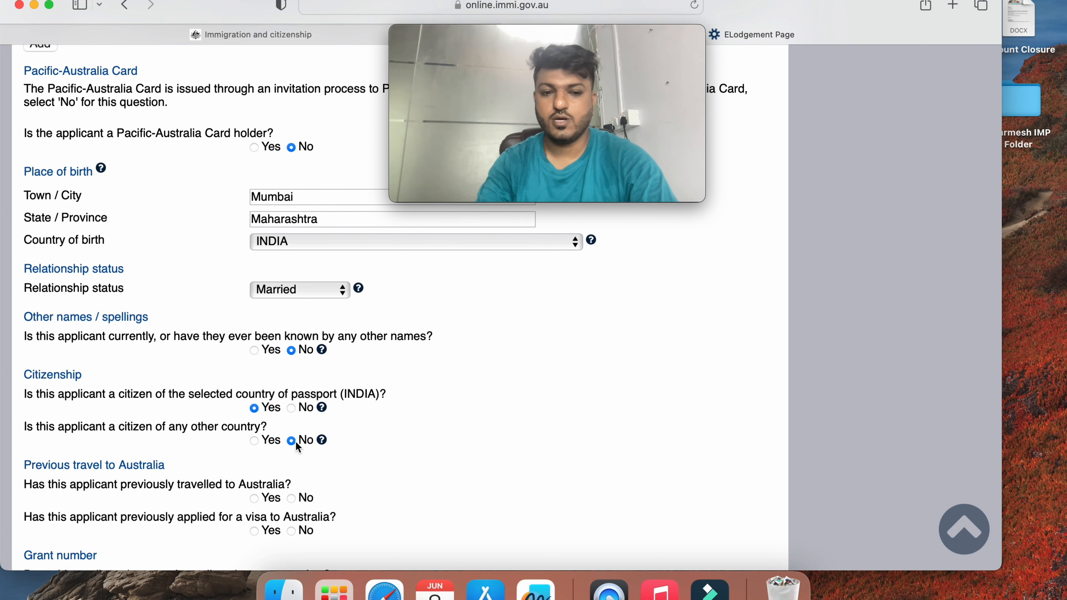
scroll(294, 442, "down", 2)
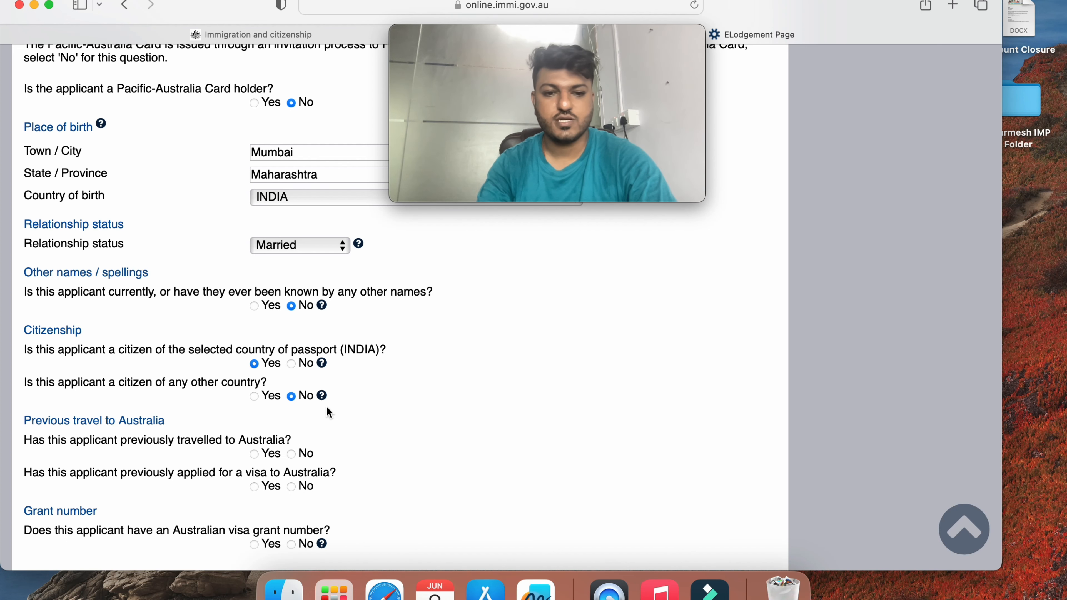
scroll(327, 406, "down", 3)
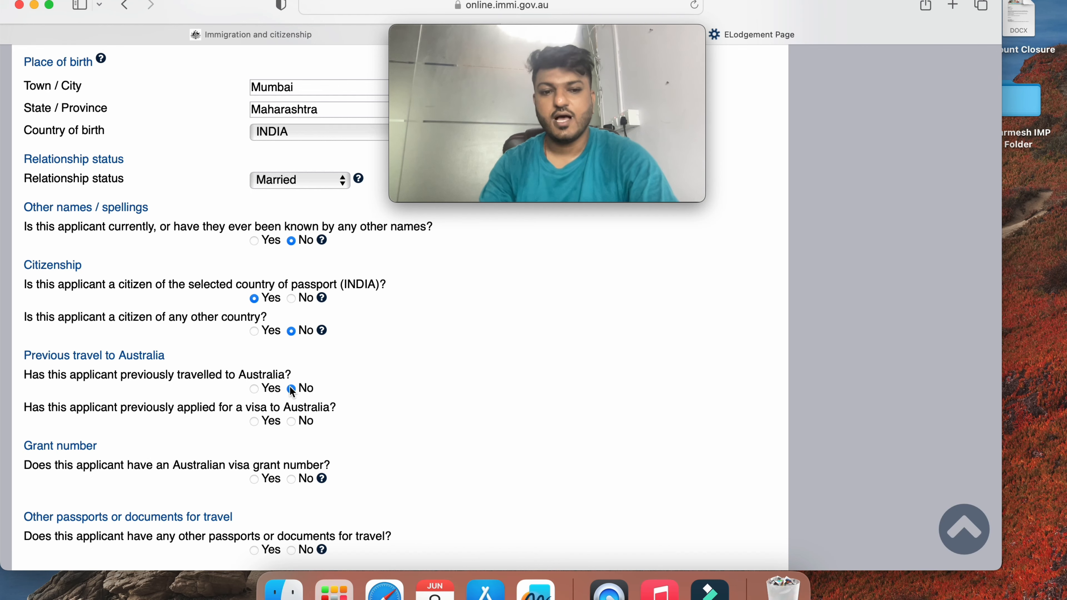
scroll(289, 386, "down", 2)
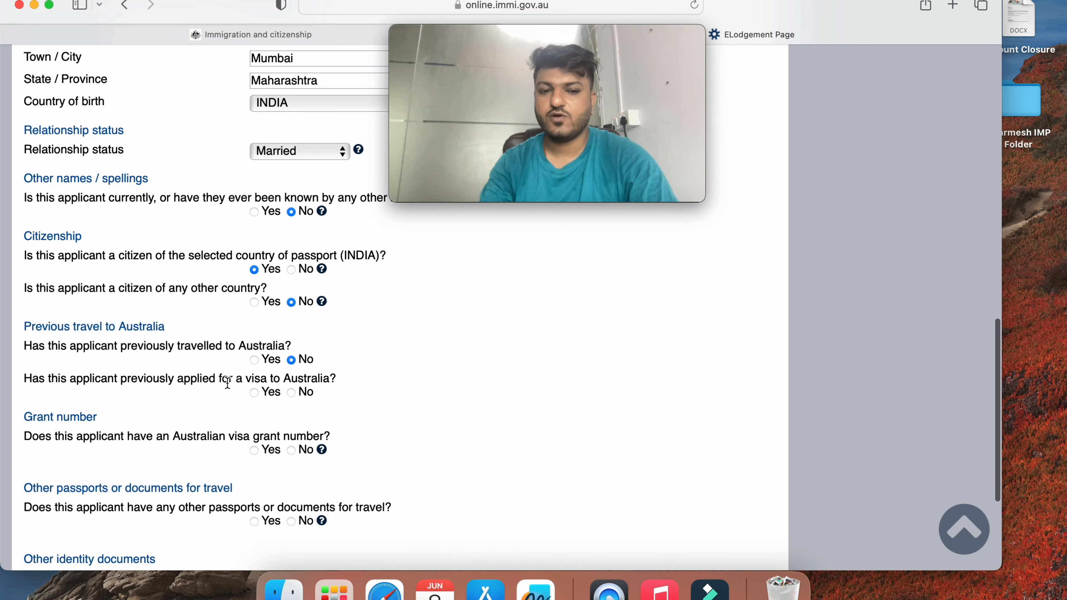
left_click(293, 390)
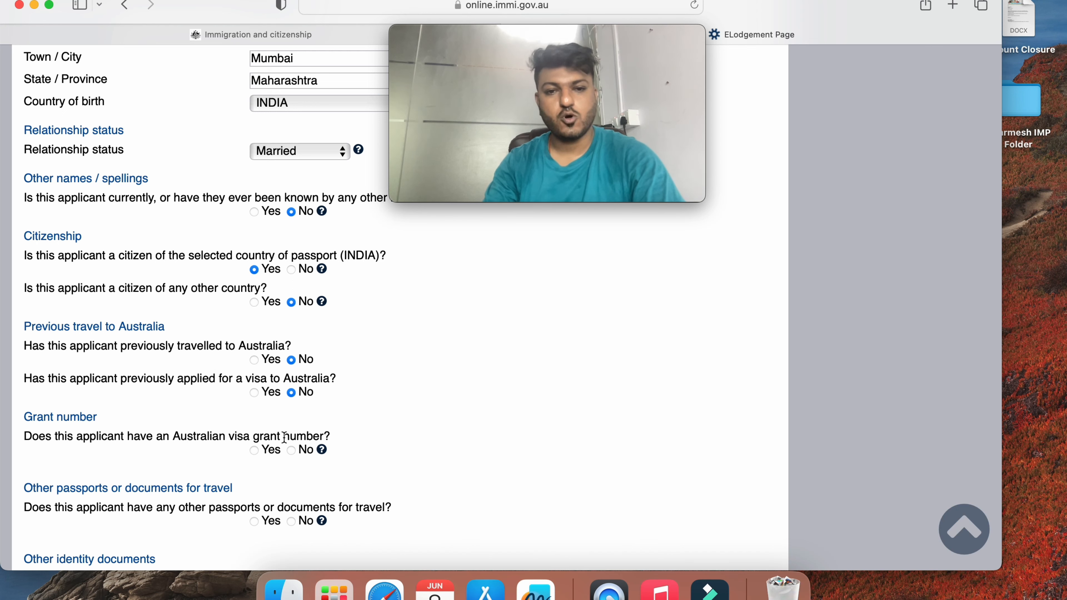
Answer No for a visa grant number and other travel documents, then continue to the next page
left_click(256, 451)
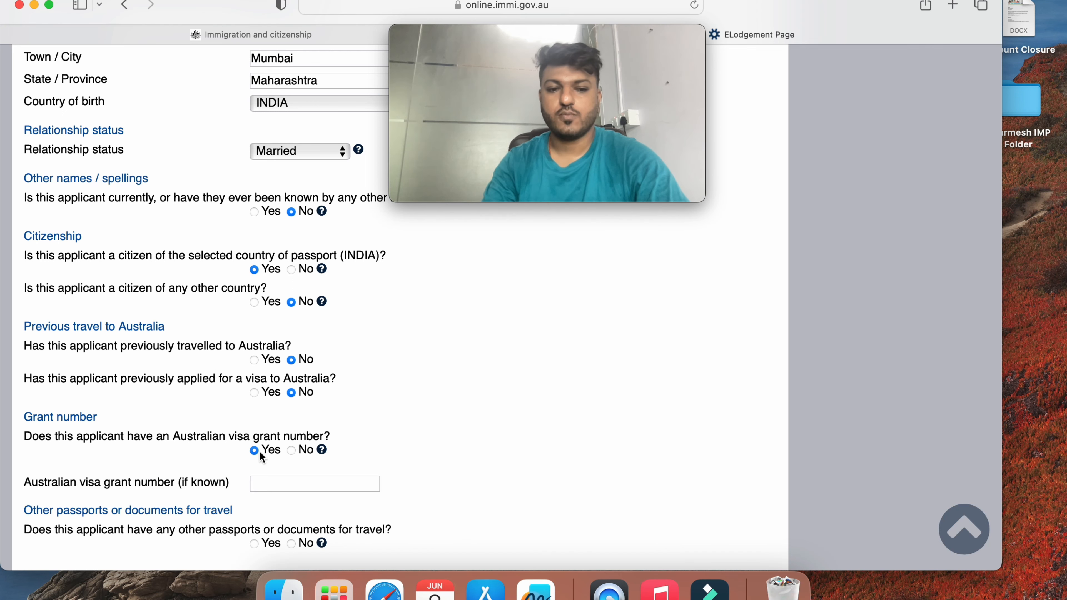
left_click(275, 482)
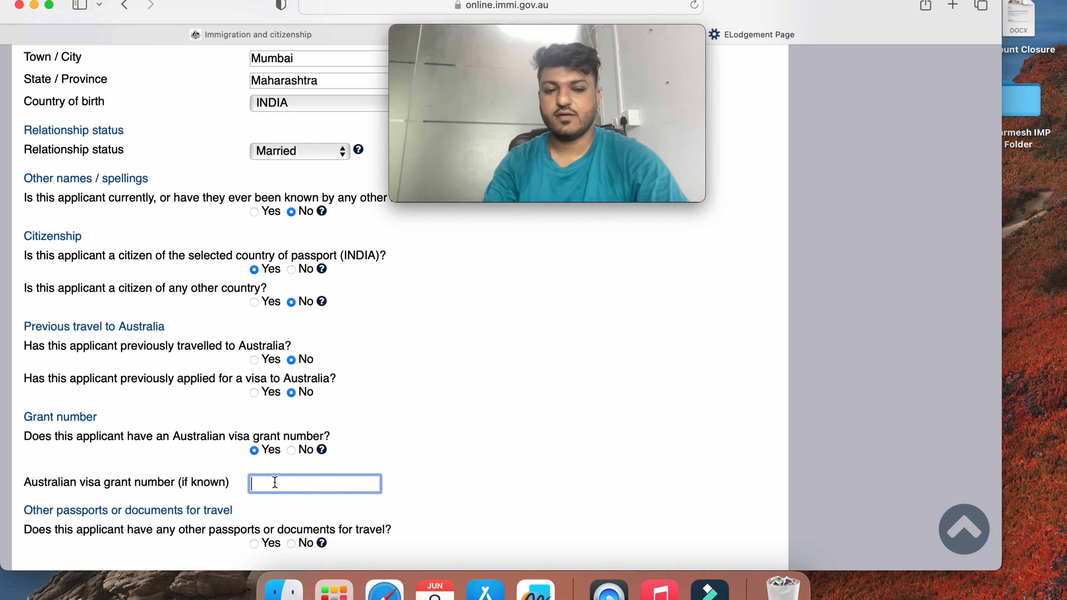
left_click(292, 450)
scroll(294, 446, "down", 5)
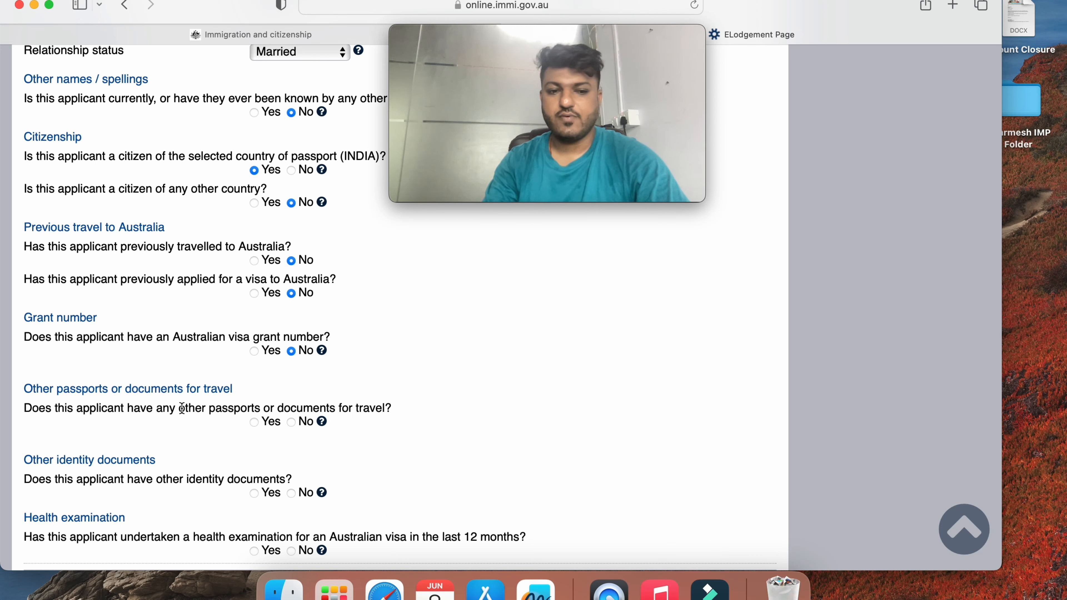
left_click(291, 421)
scroll(472, 354, "down", 3)
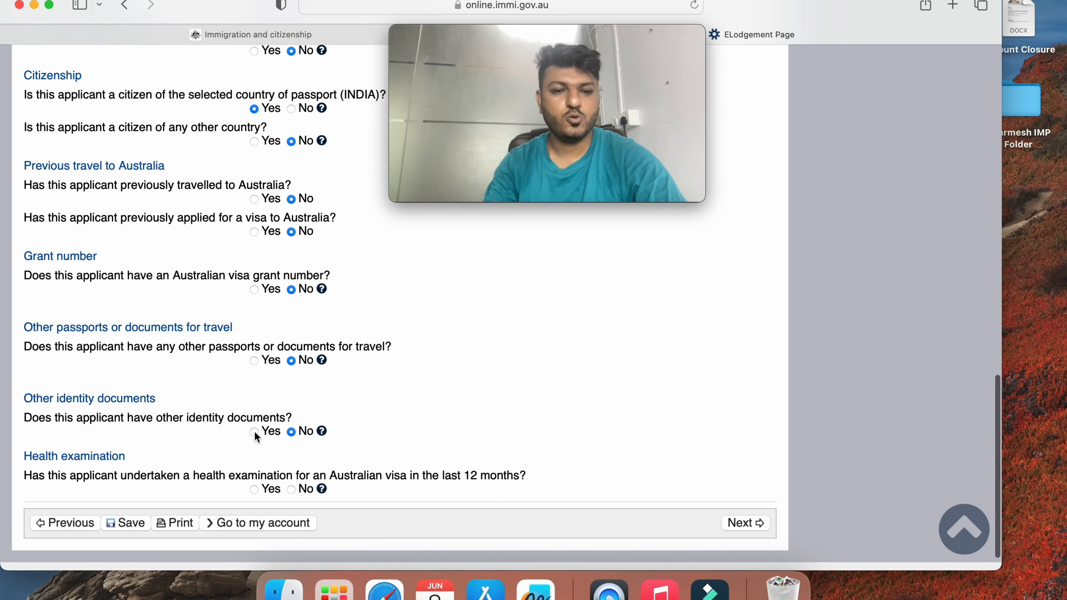
scroll(254, 431, "down", 1)
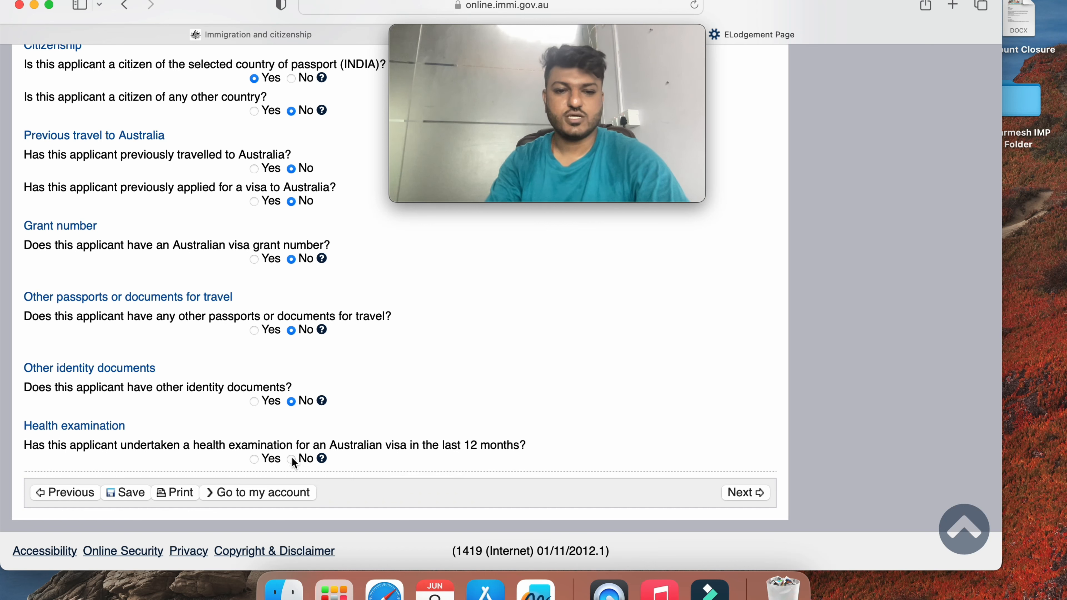
left_click(752, 495)
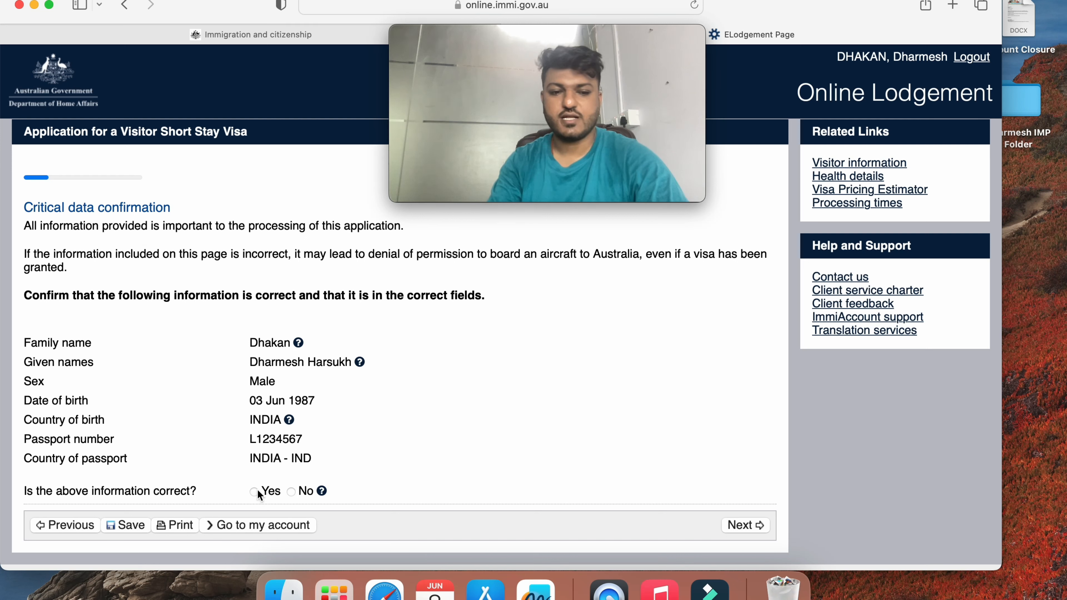
Confirm the critical data as correct and continue to Travelling companions
left_click(738, 527)
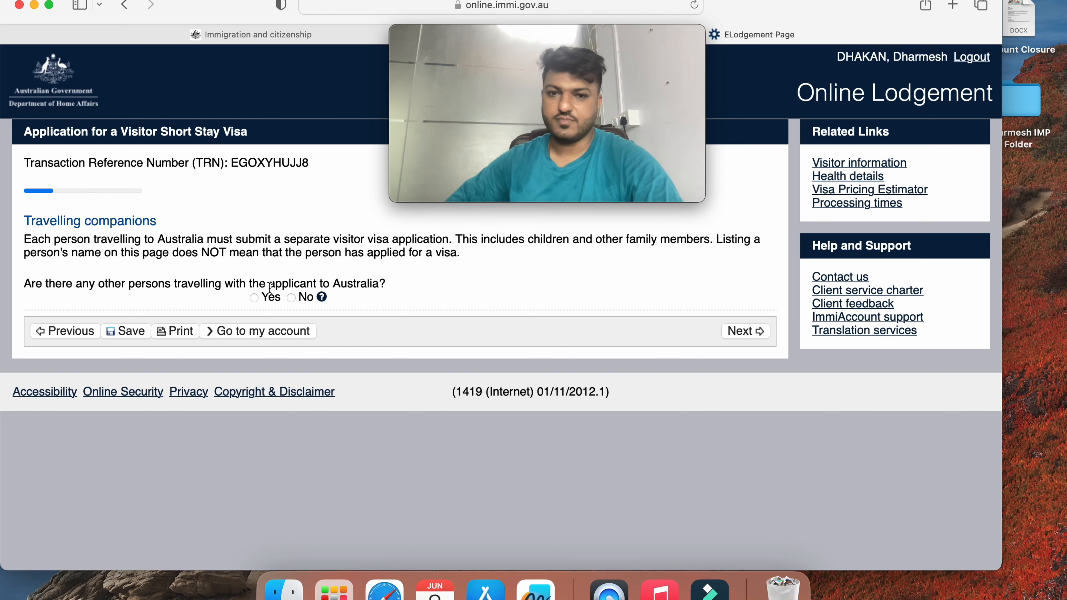
Add a female Spouse/De Facto Partner travelling companion with her family and given names
left_click(259, 300)
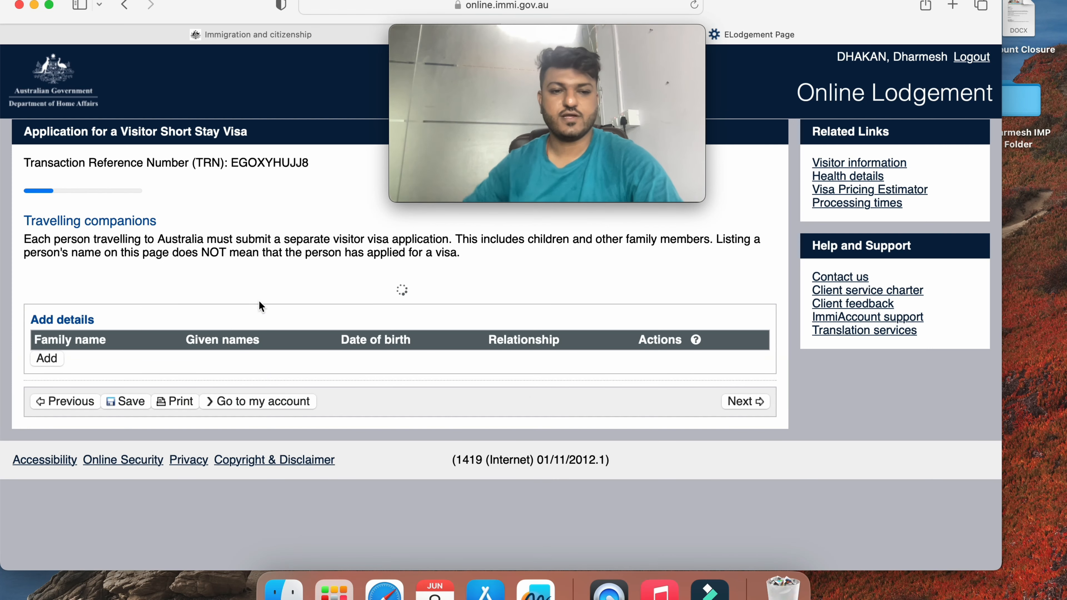
left_click(40, 358)
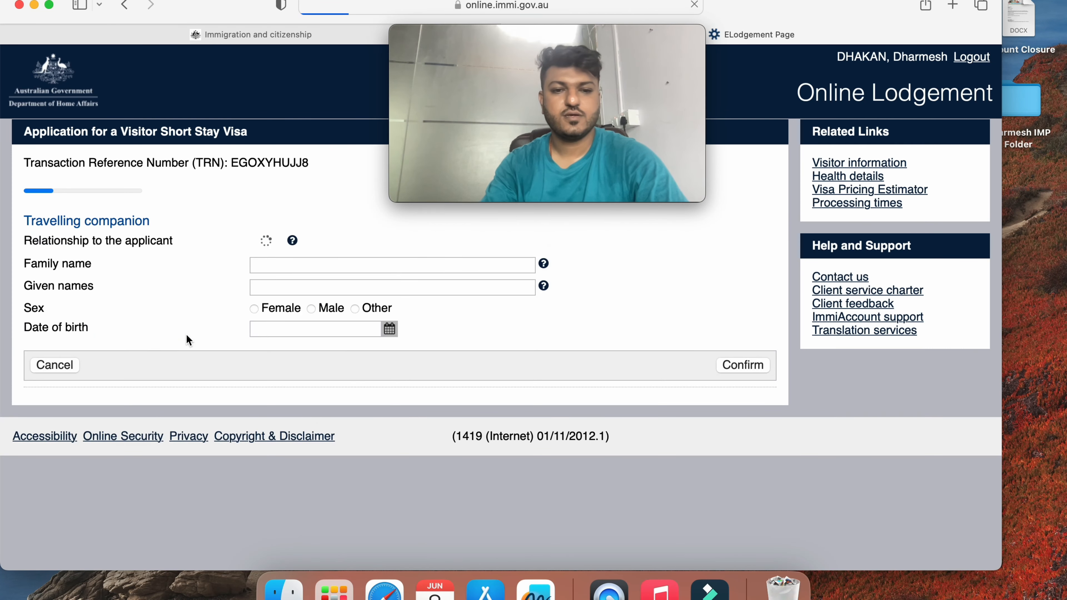
left_click(330, 241)
key("s")
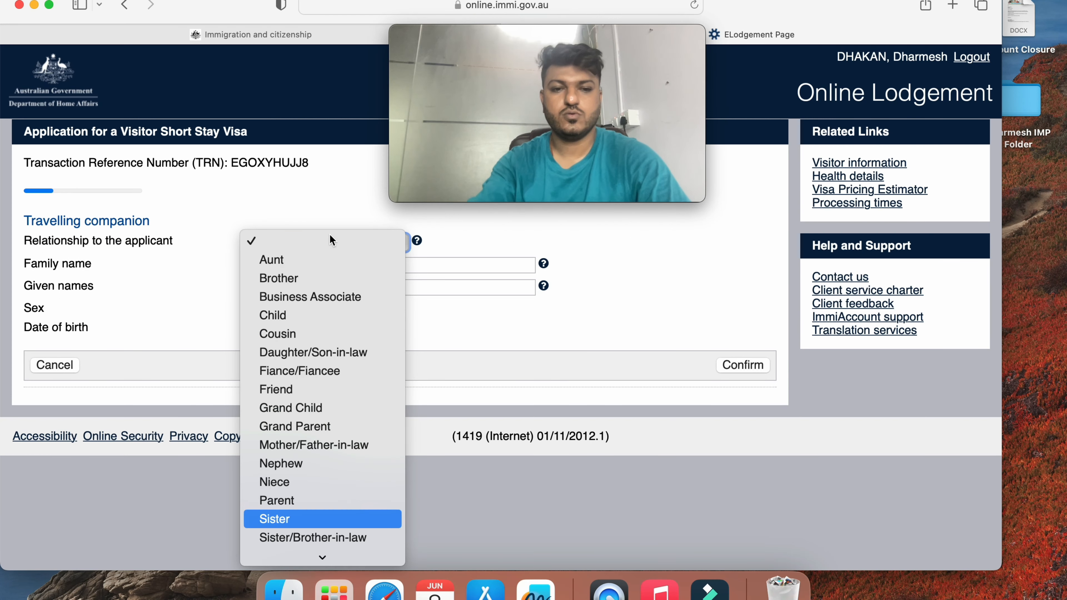
key("p")
key("Return")
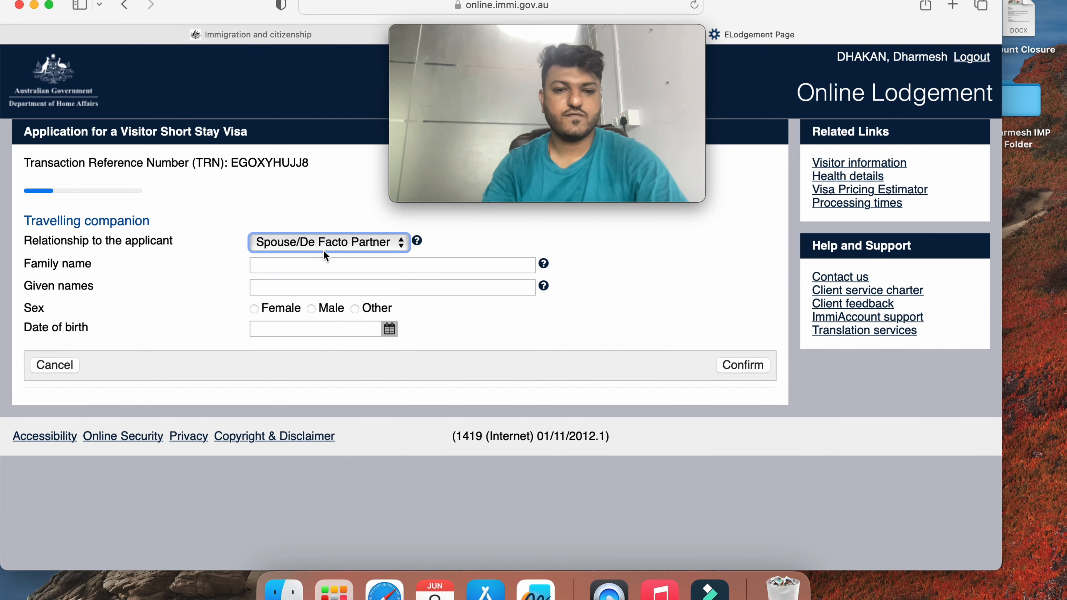
left_click(320, 264)
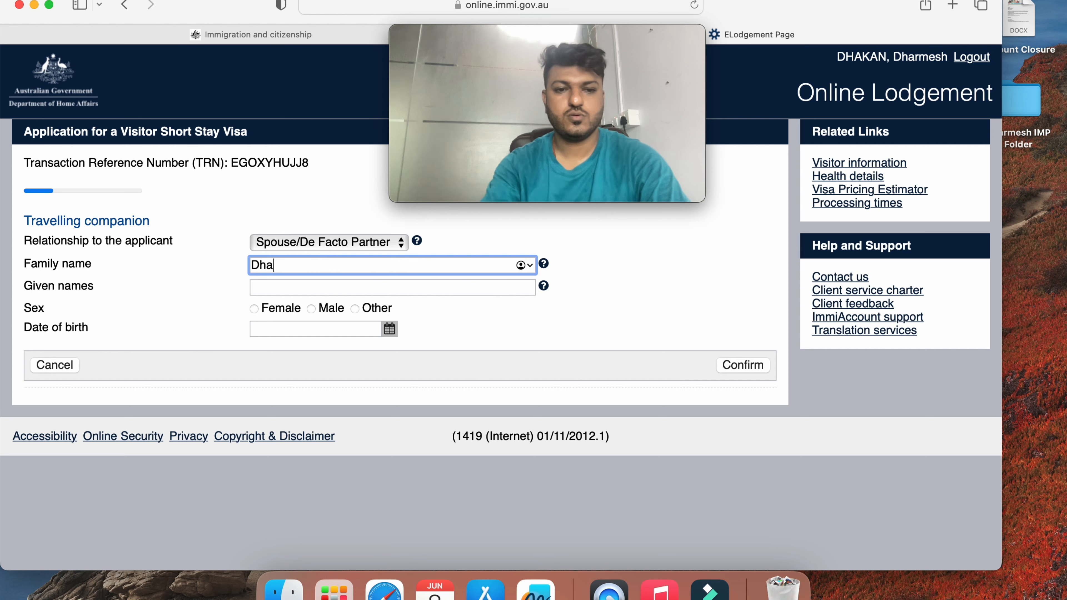
key("Tab")
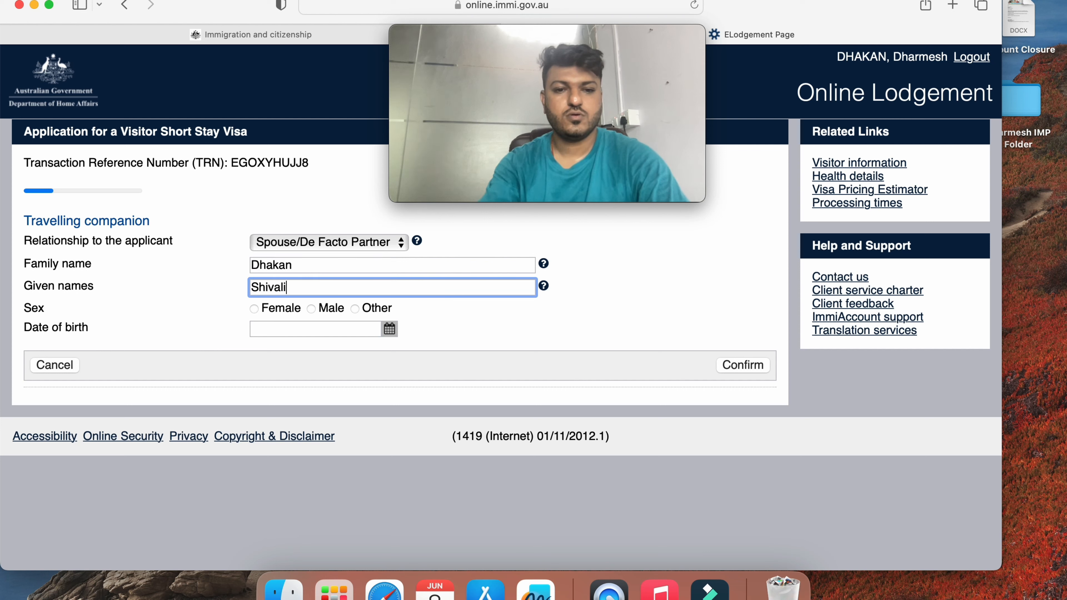
left_click(255, 308)
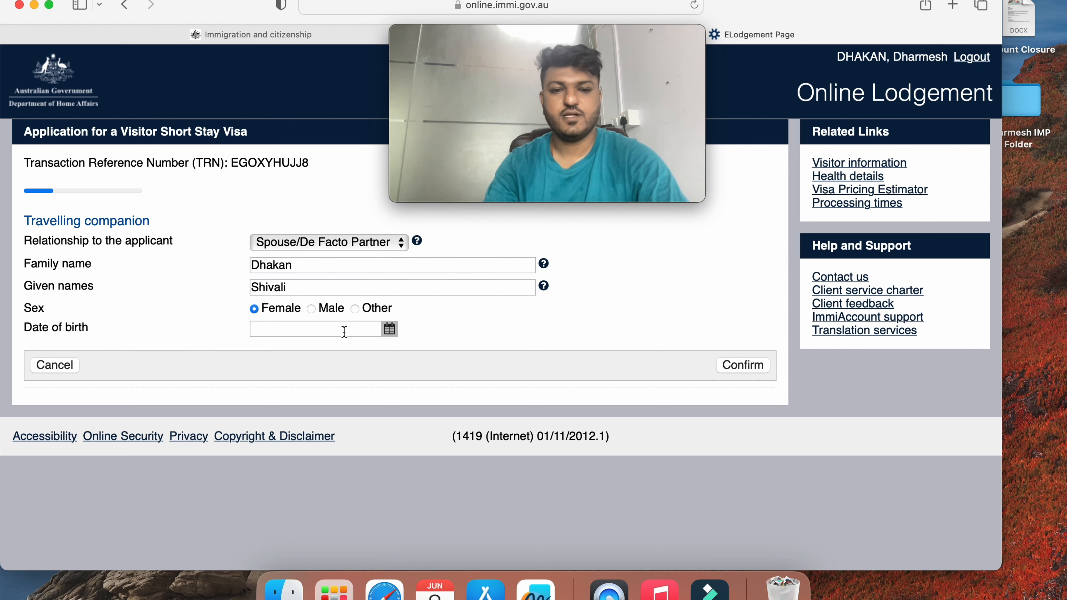
left_click(389, 332)
left_click(334, 397)
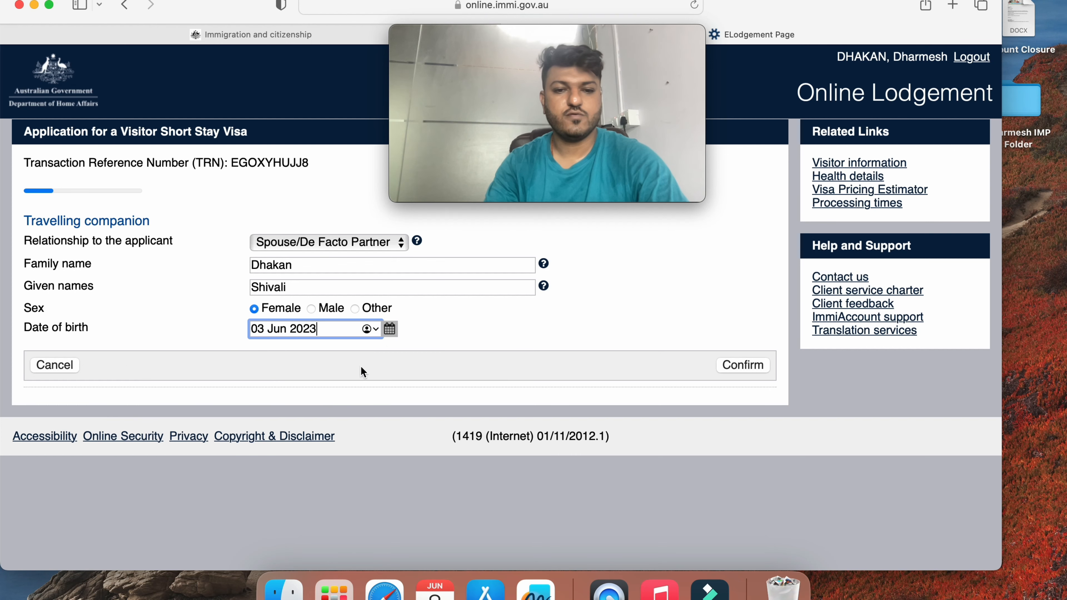
left_click(389, 329)
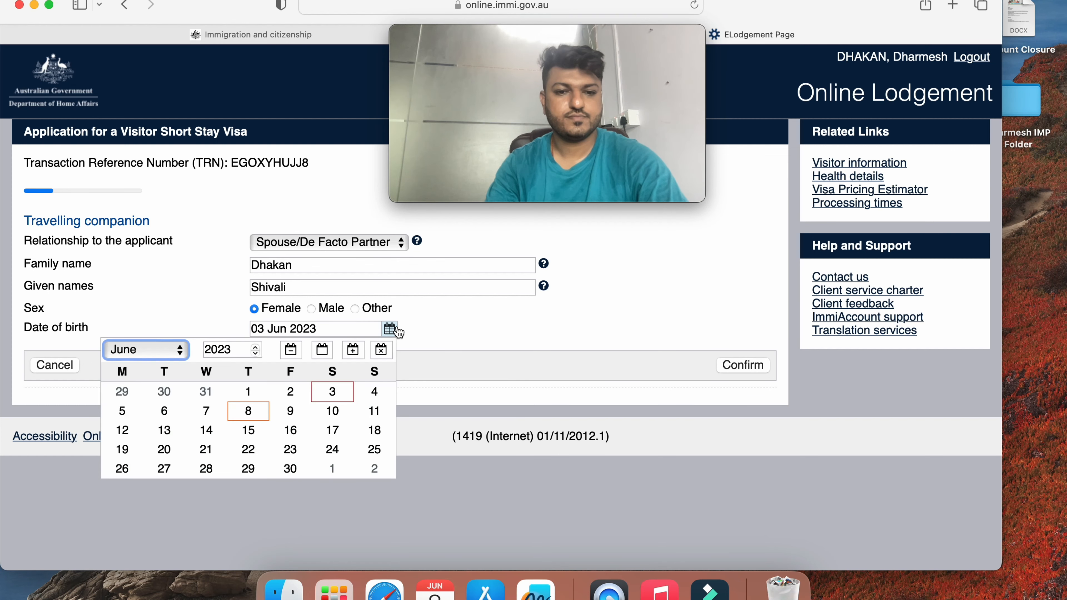
left_click(237, 350)
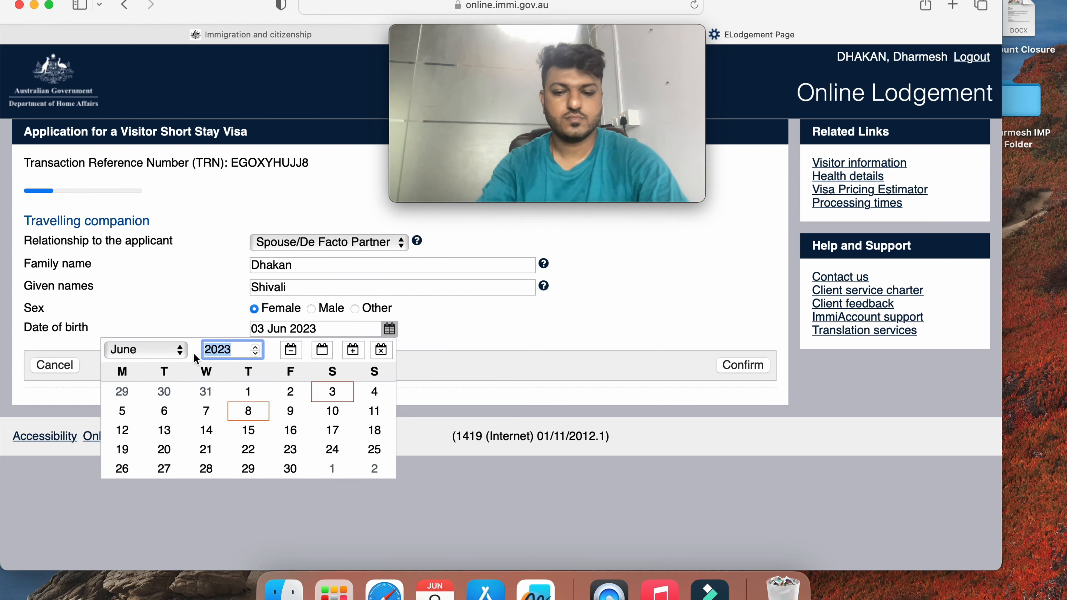
type("1997")
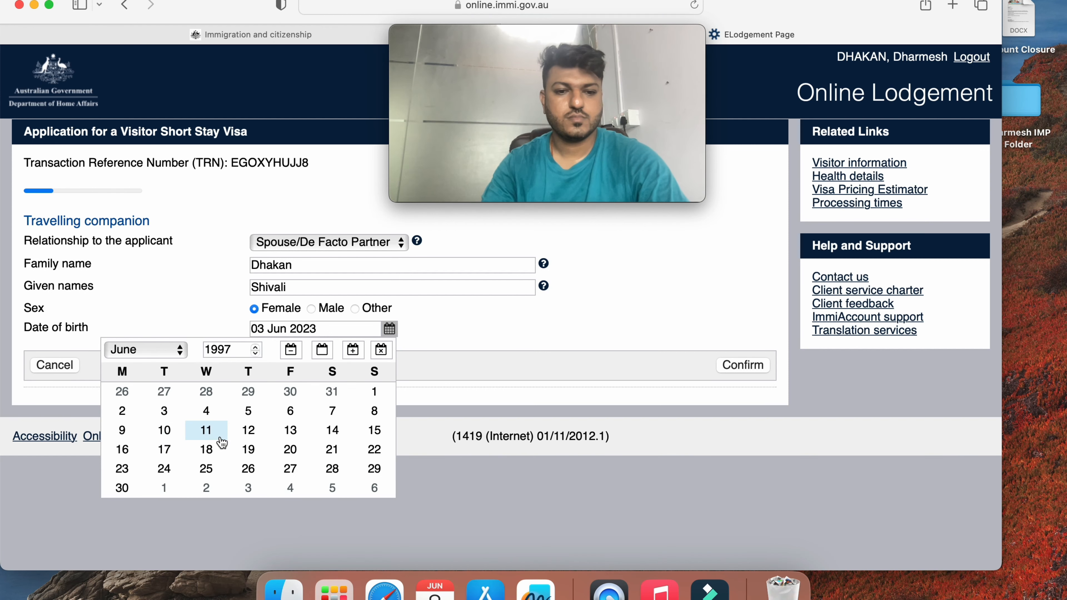
left_click(216, 435)
left_click(740, 365)
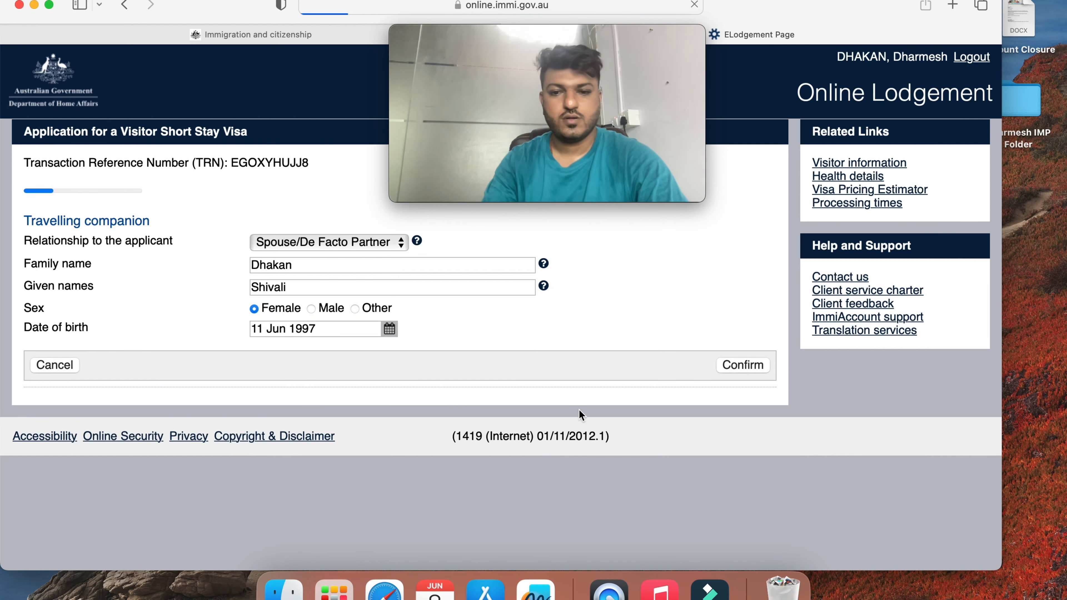
left_click(749, 384)
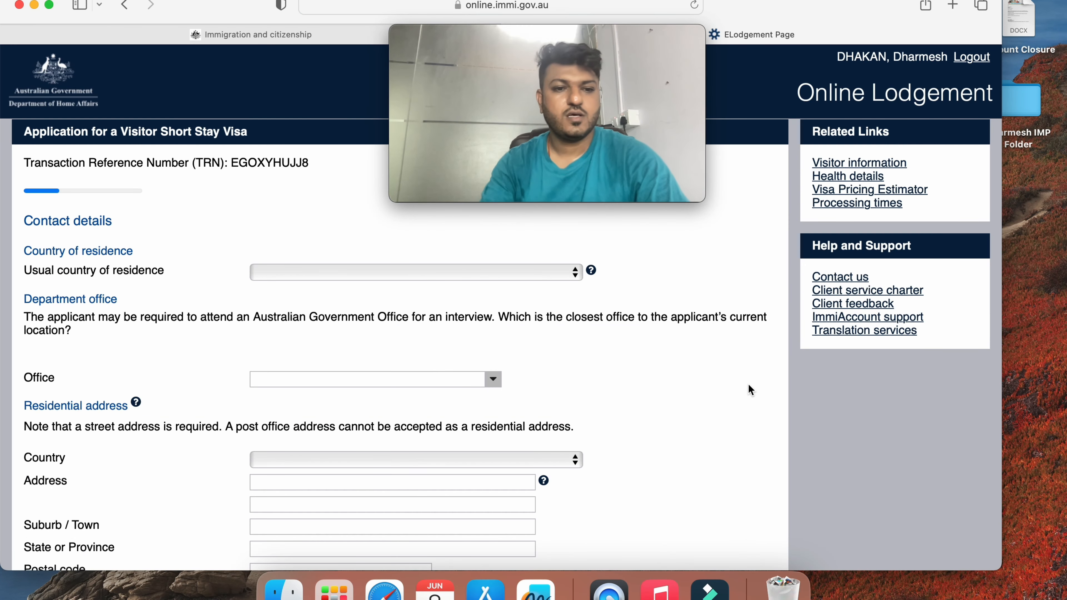
Set usual country of residence to INDIA and the nearest office to India, New Delhi
left_click(342, 275)
type("in")
key("Return")
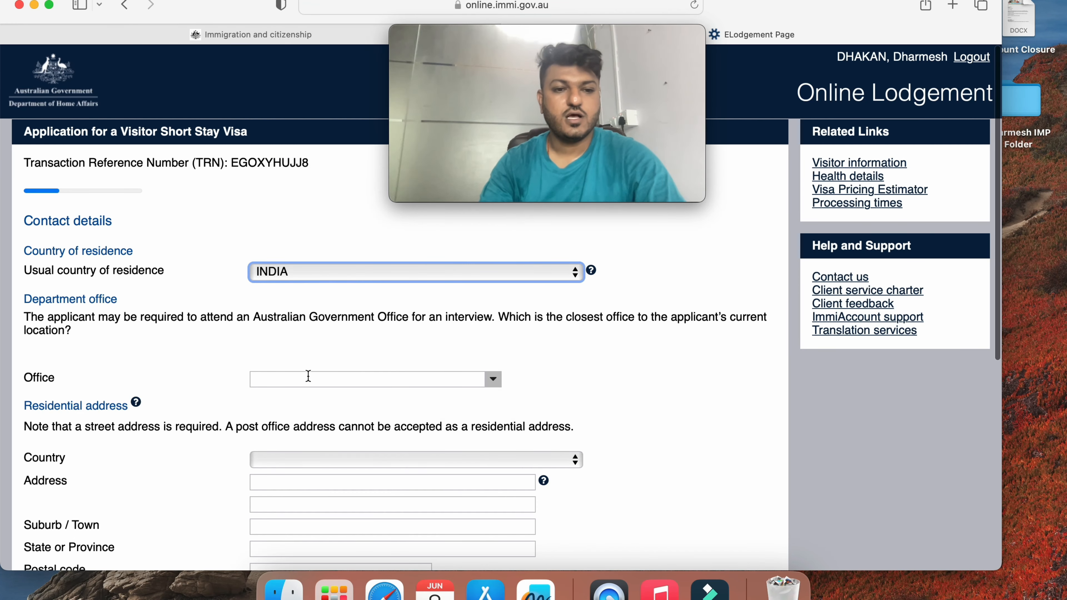
left_click(499, 383)
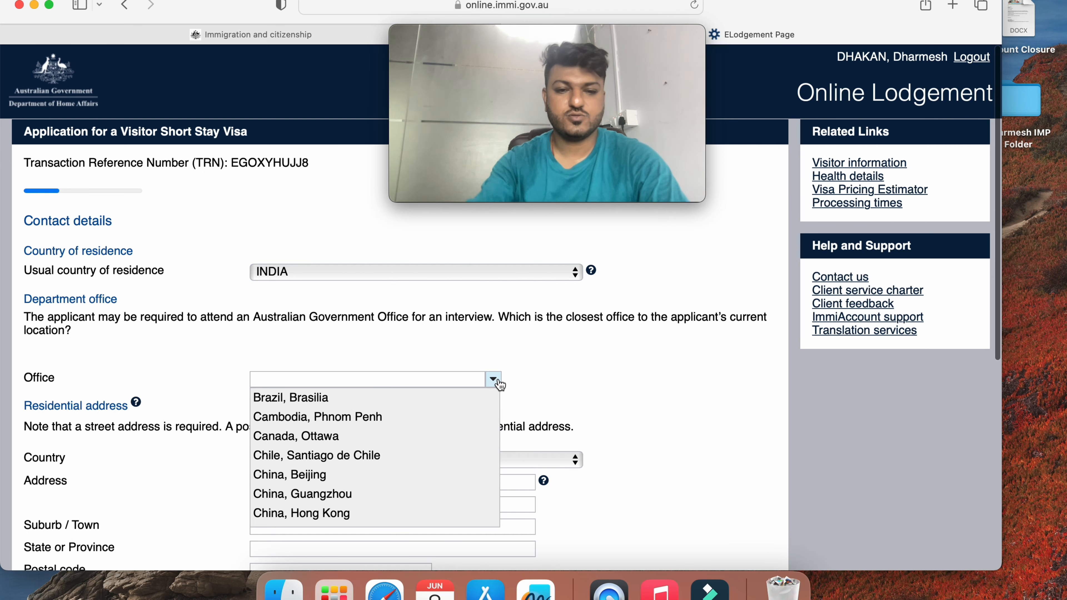
left_click(408, 383)
type("new")
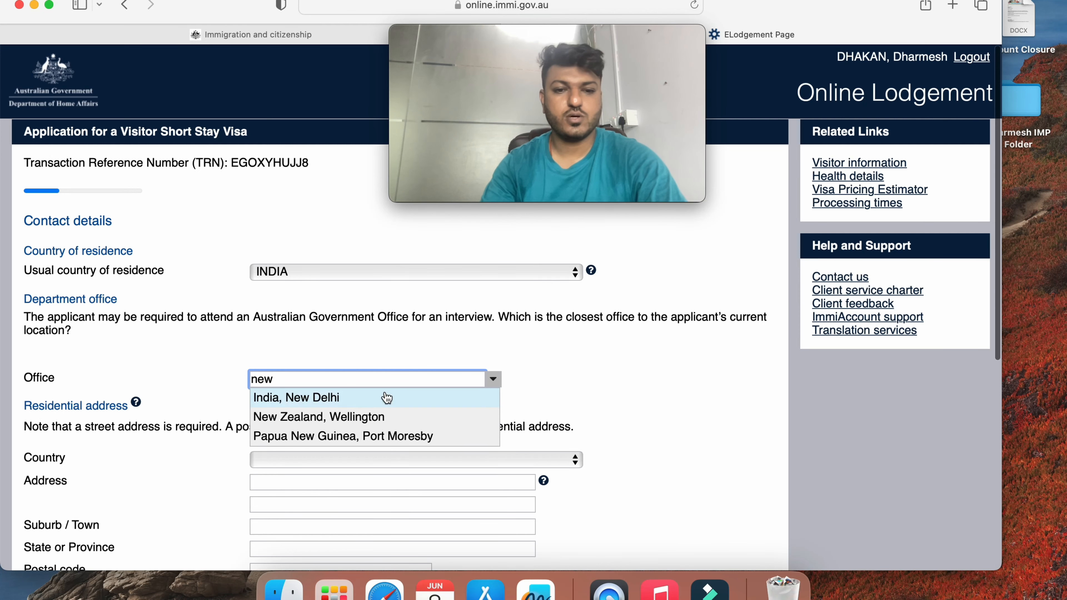
left_click(355, 403)
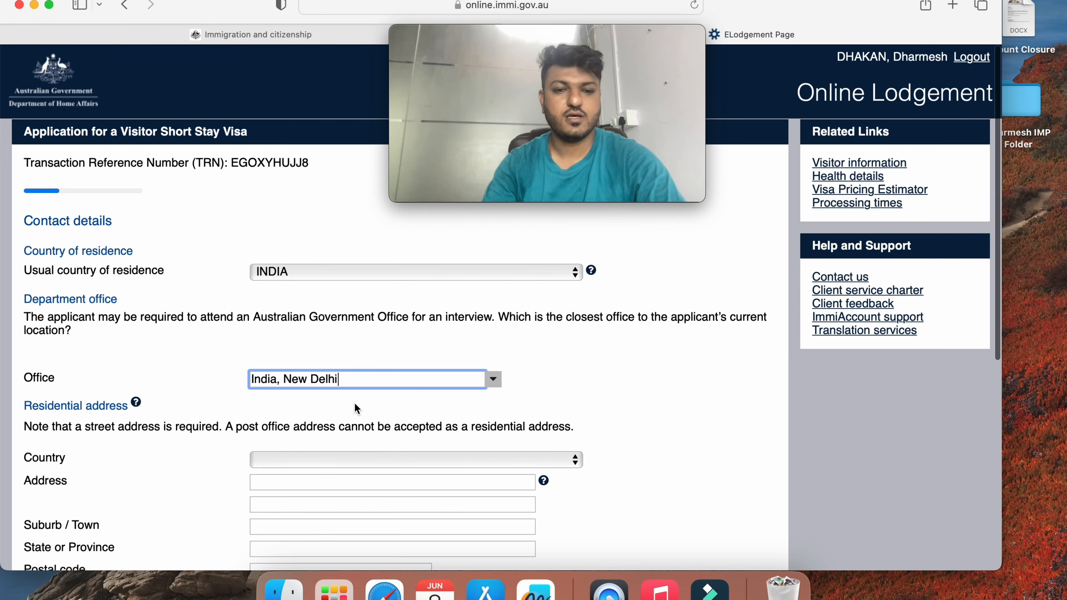
Select INDIA as the residential address country
scroll(292, 402, "down", 2)
left_click(293, 403)
type("in")
key("Return")
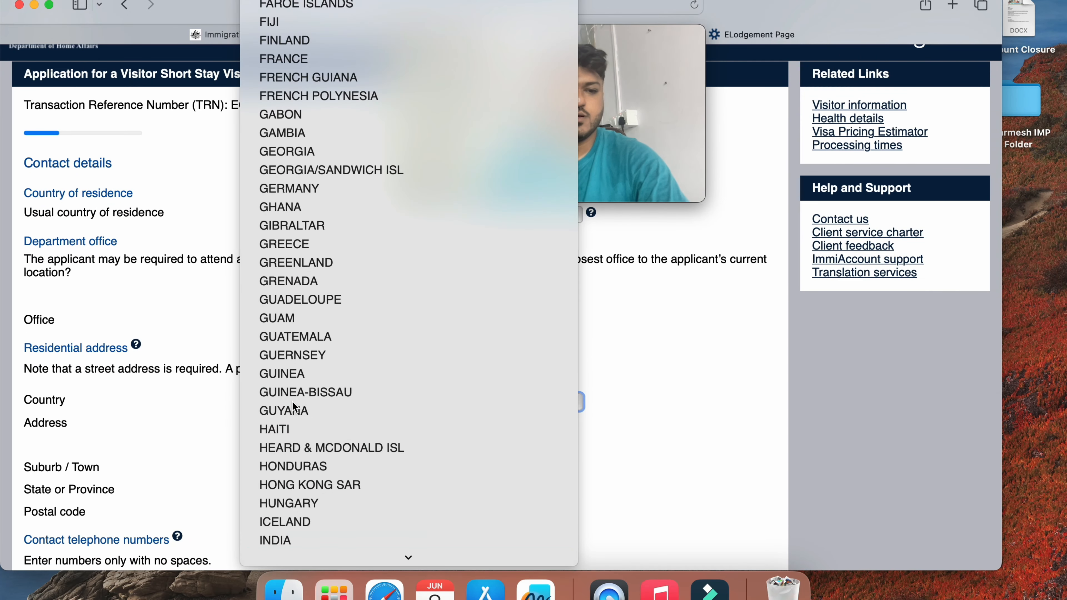
Enter the two street address lines and a first, misspelled town name
left_click(278, 423)
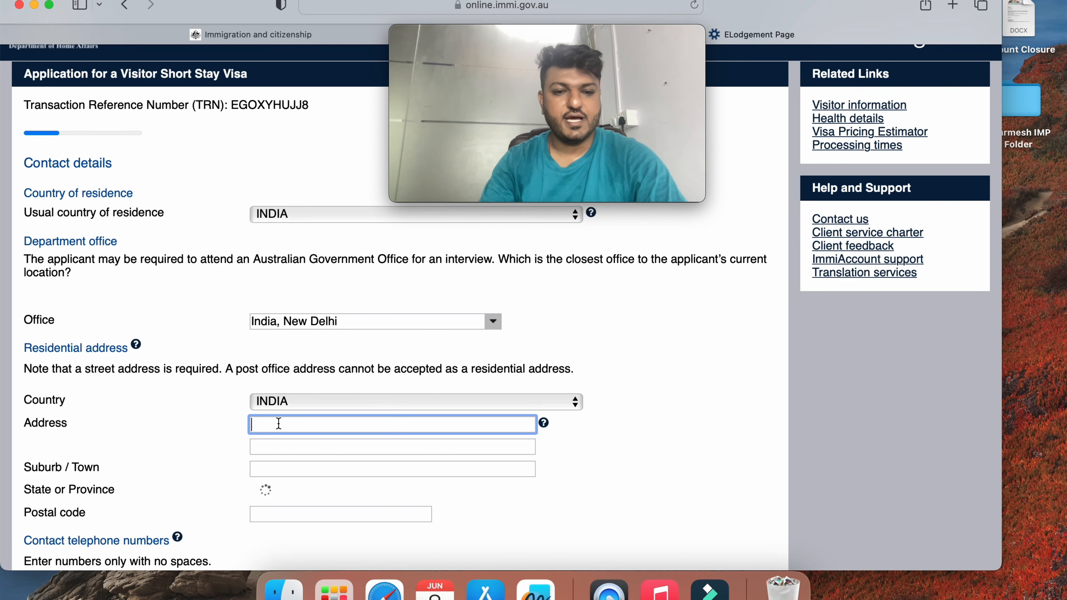
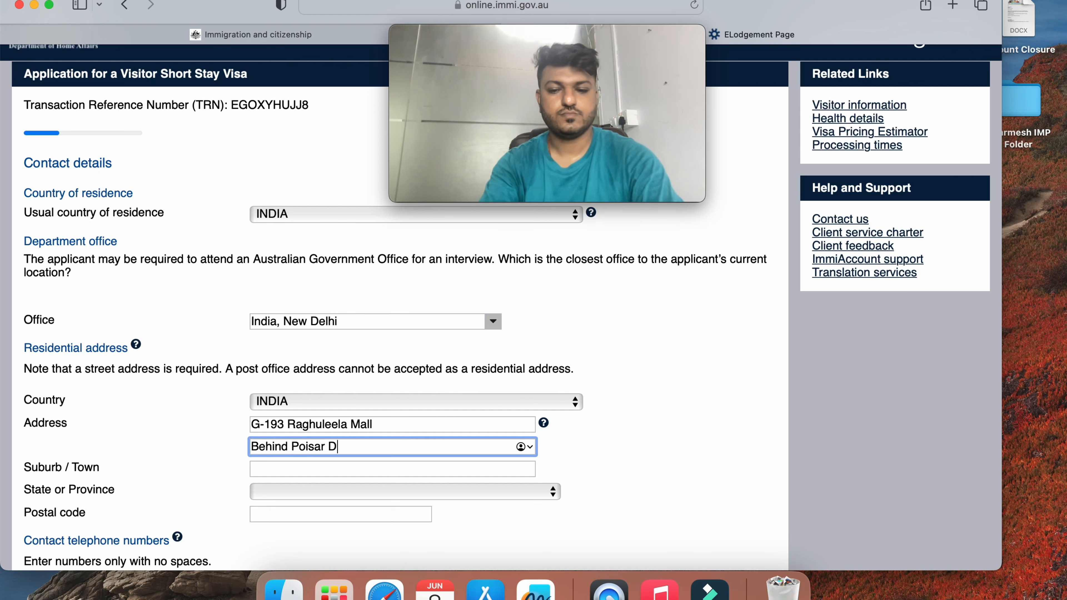
key("Tab")
type("m")
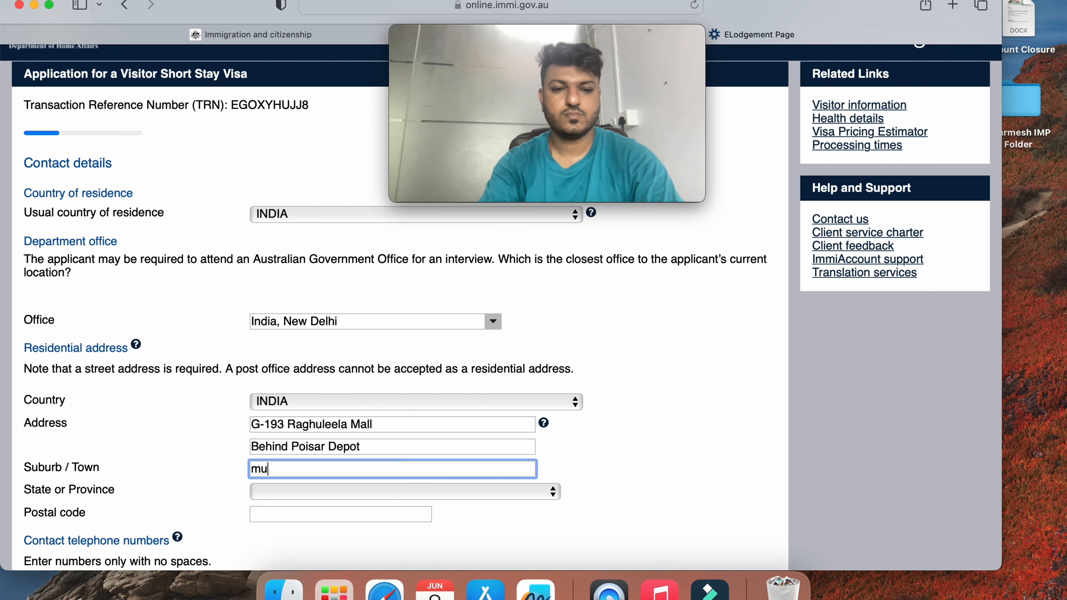
key("BackSpace")
type("Mubmai")
key("Tab")
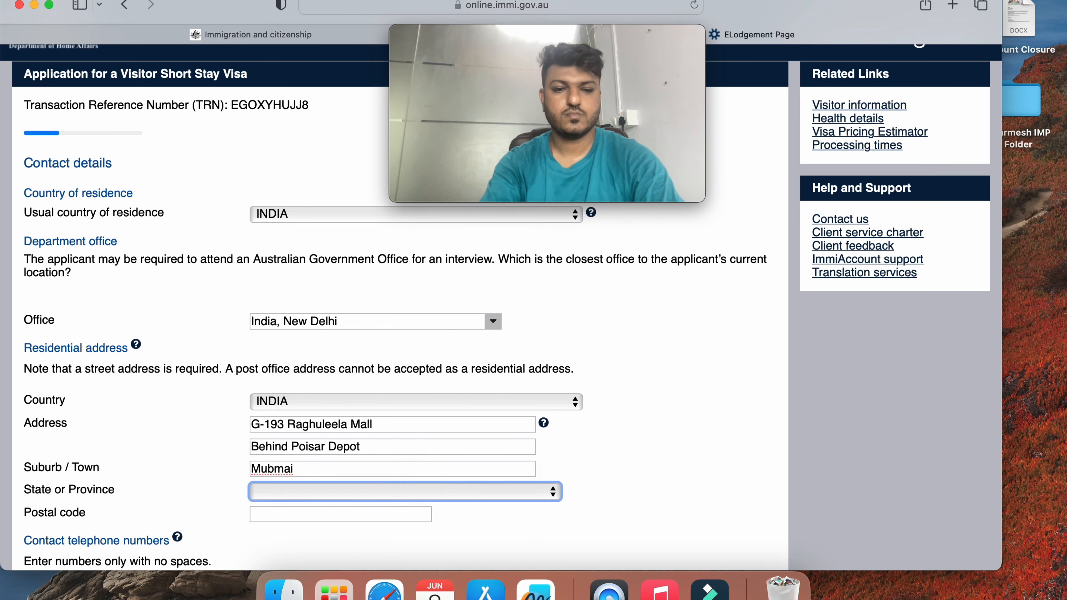
key("m")
key("Tab")
scroll(170, 474, "down", 3)
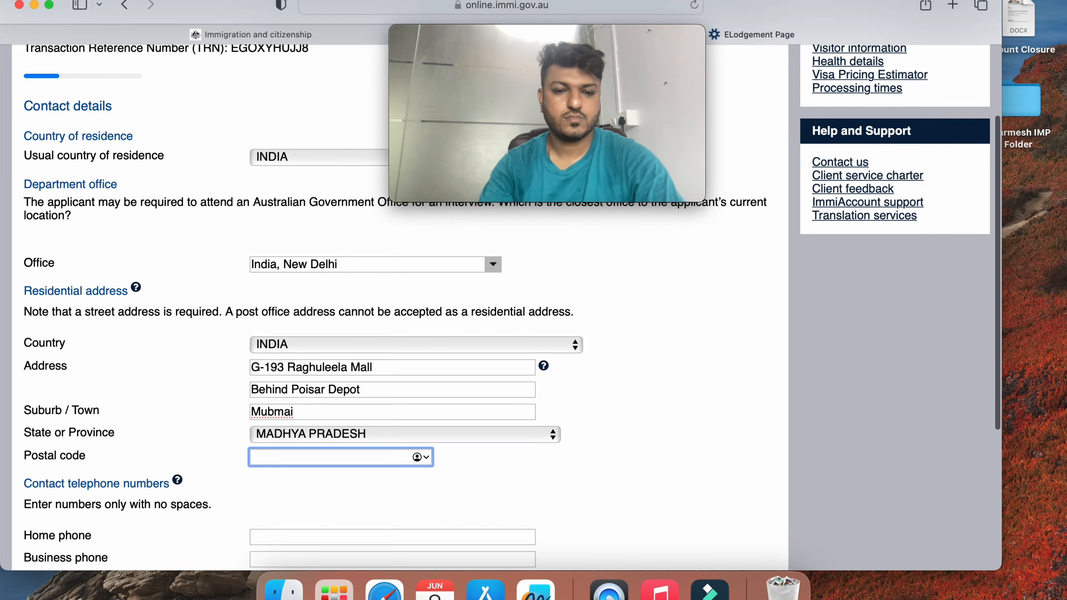
Correct the town to Mumbai, choose MAHARASHTRA as state, and enter the postal code
left_click(302, 370)
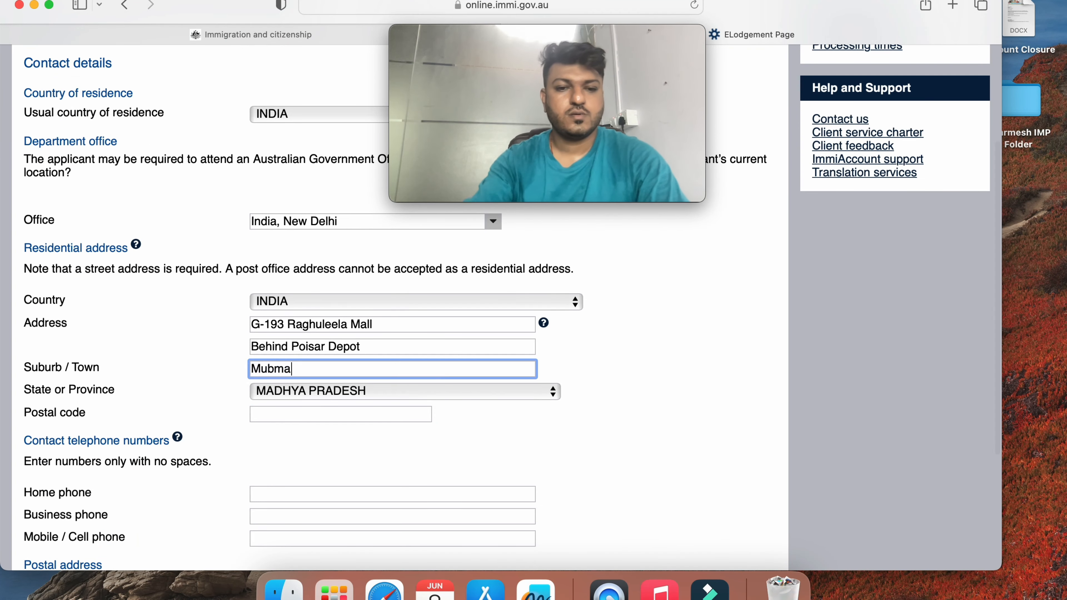
key("BackSpace")
key("BackSpace")
key("BackSpace")
key("BackSpace")
type("mbai")
key("Tab")
key("m")
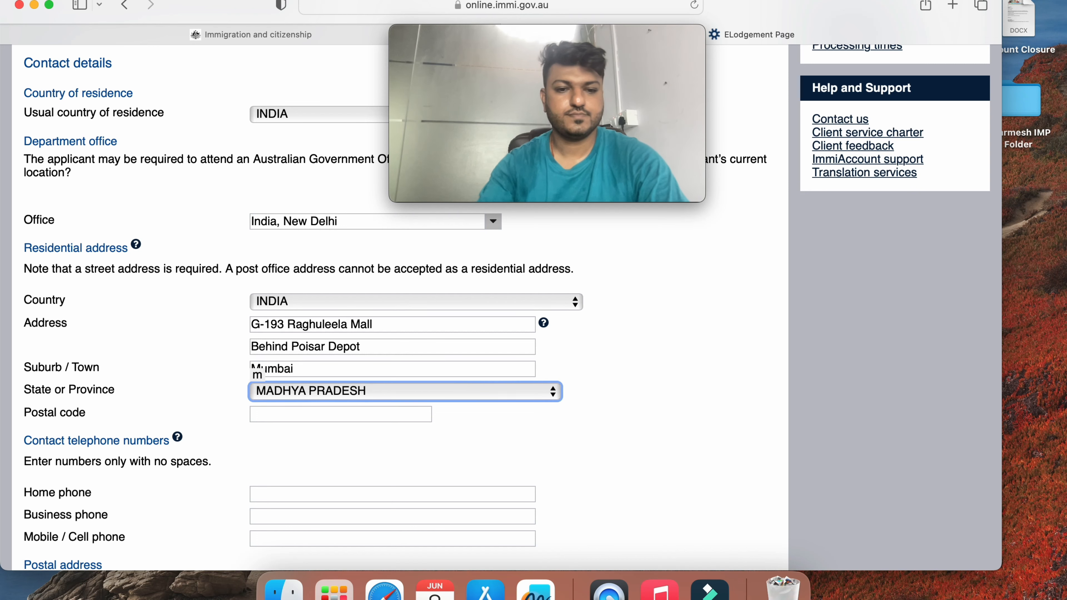
key("Down")
key("Down")
key("Return")
key("Tab")
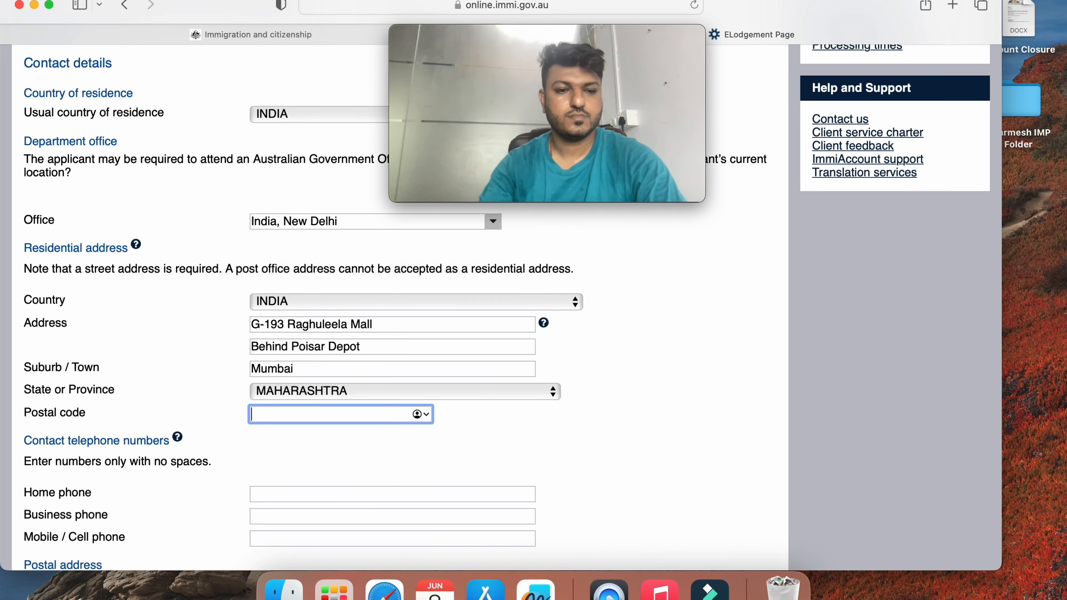
type("400067")
key("Tab")
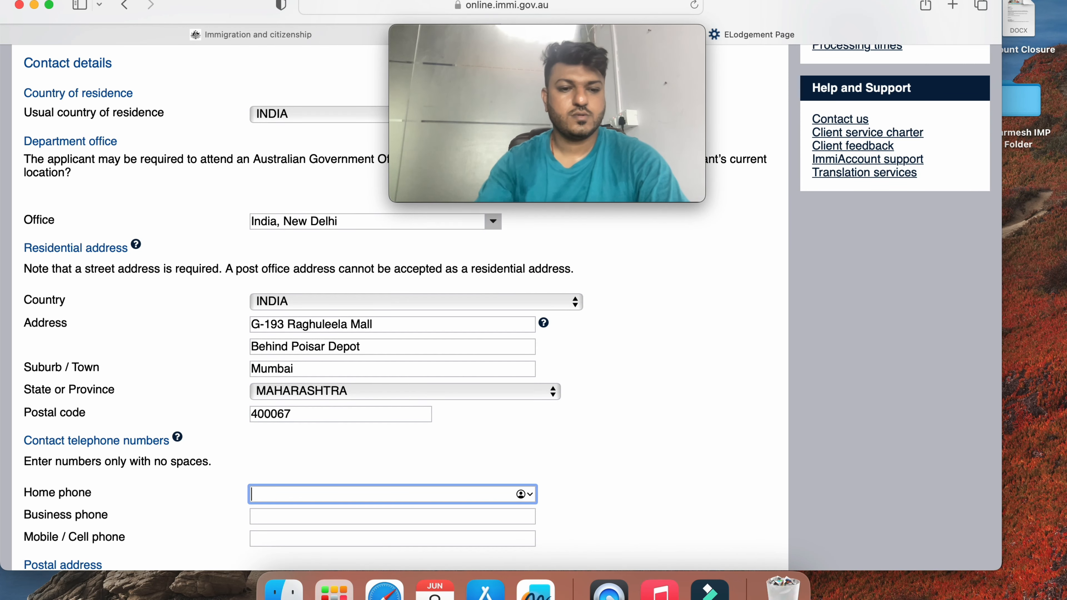
Enter the applicant's phone number as both the home and mobile phone
scroll(395, 294, "down", 2)
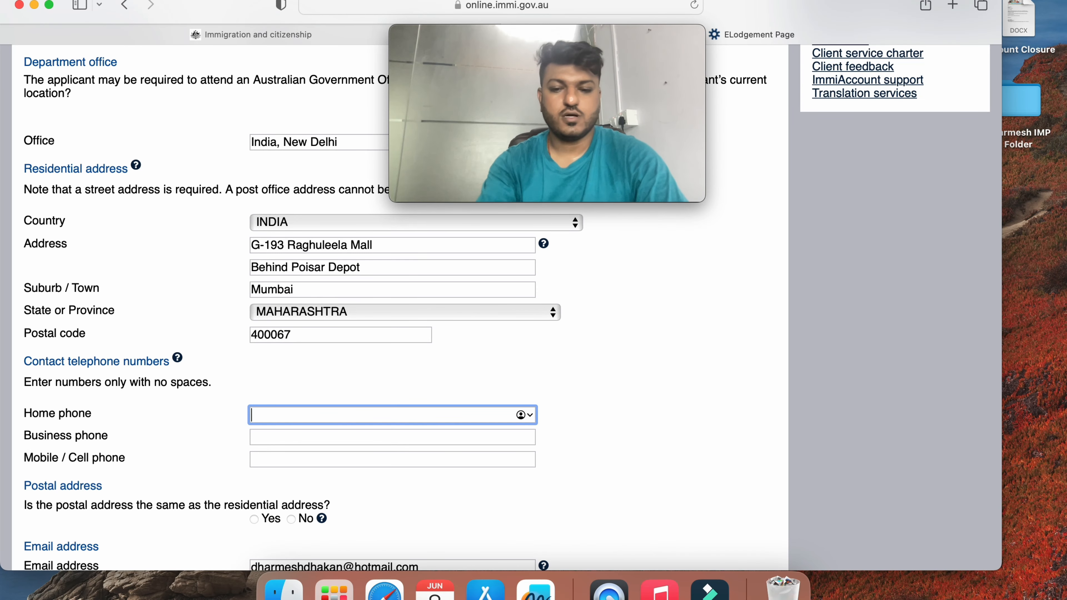
key("XF86AudioRaiseVolume")
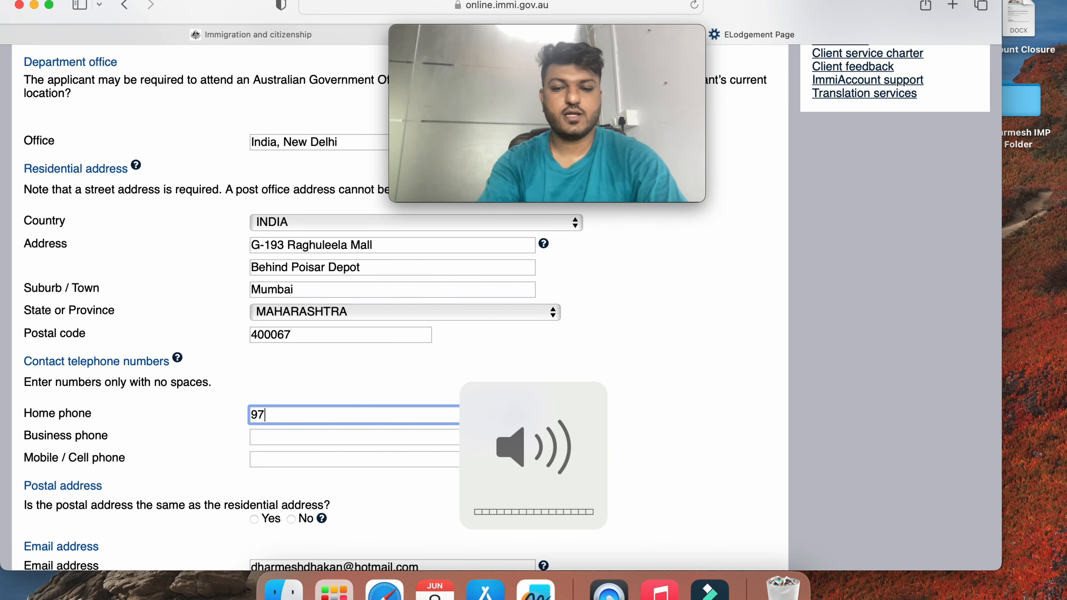
key("BackSpace")
key("BackSpace")
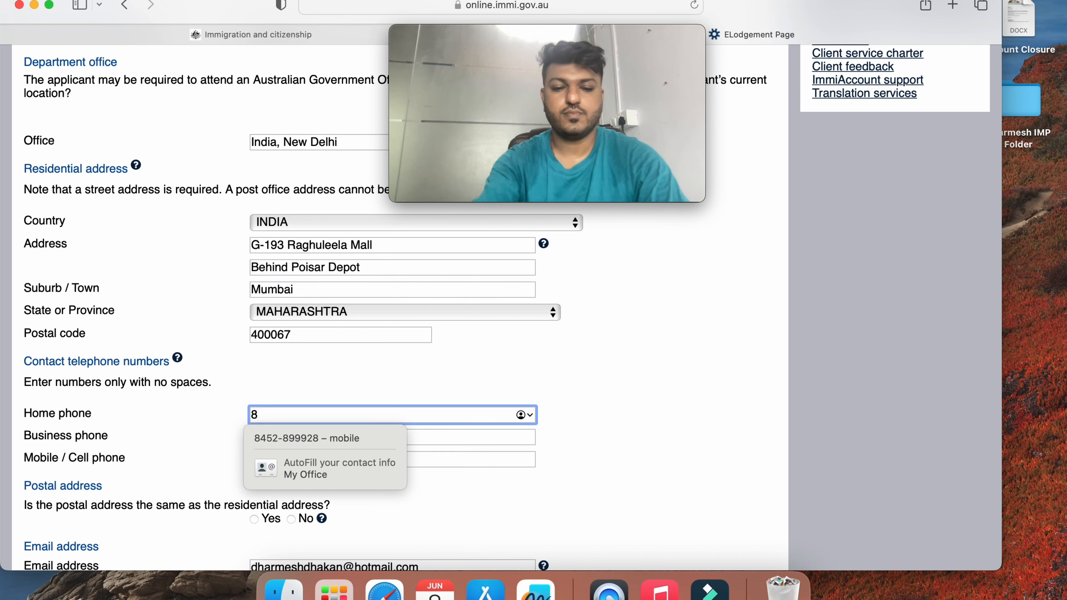
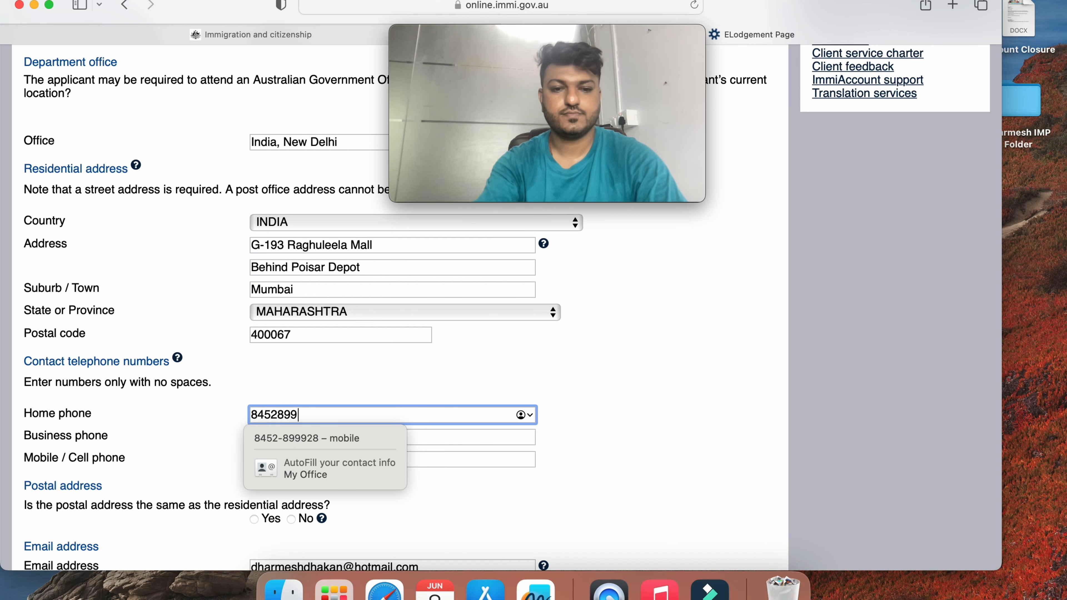
key("Tab")
key("Tab")
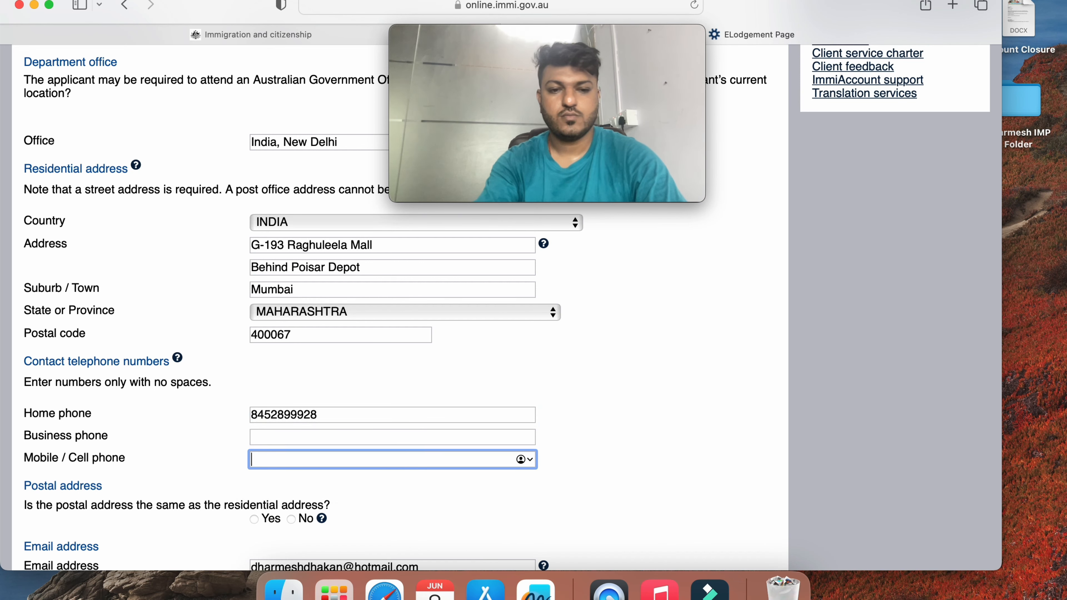
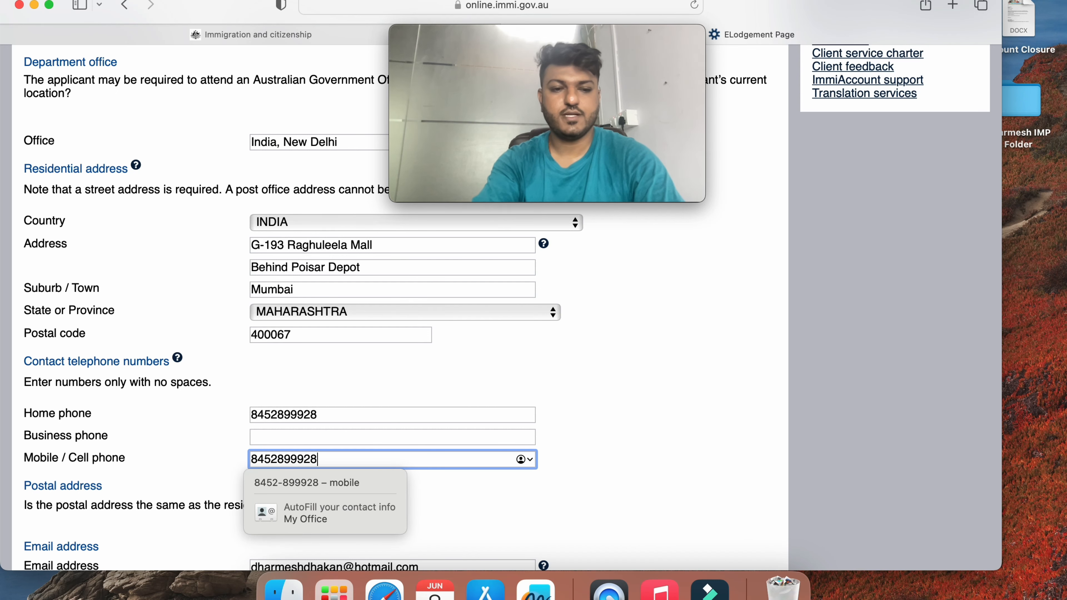
key("Tab")
Mark the postal address as the same as the residential address and continue
scroll(85, 395, "down", 3)
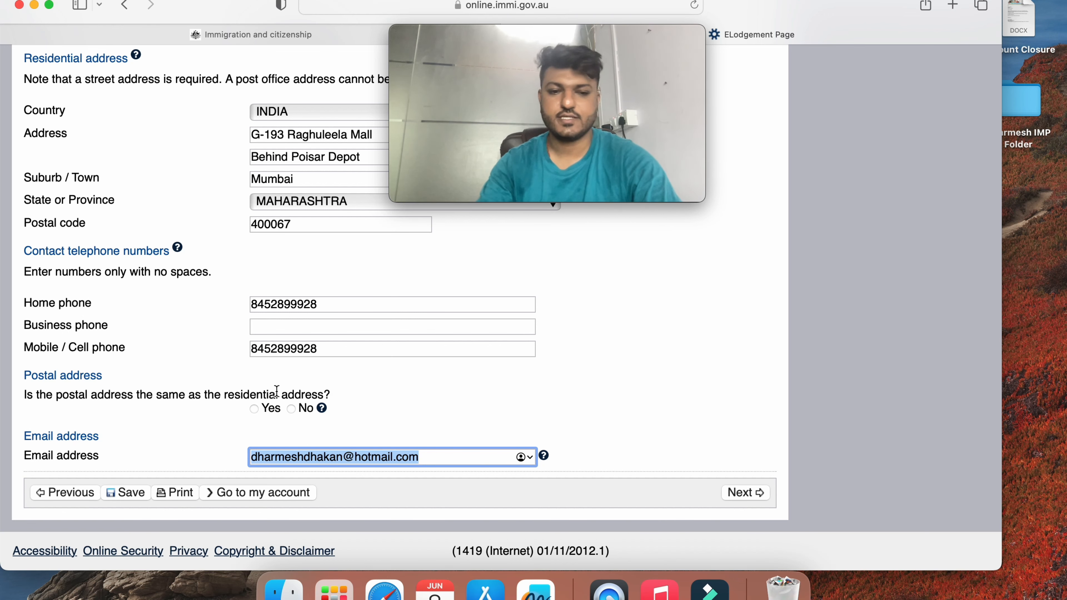
left_click(253, 408)
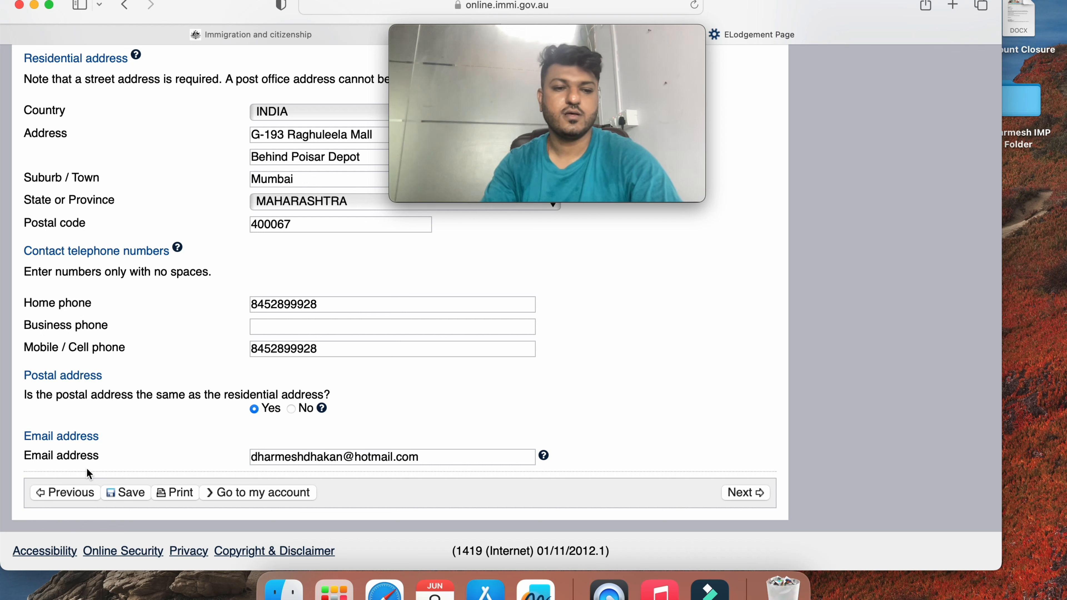
left_click(749, 495)
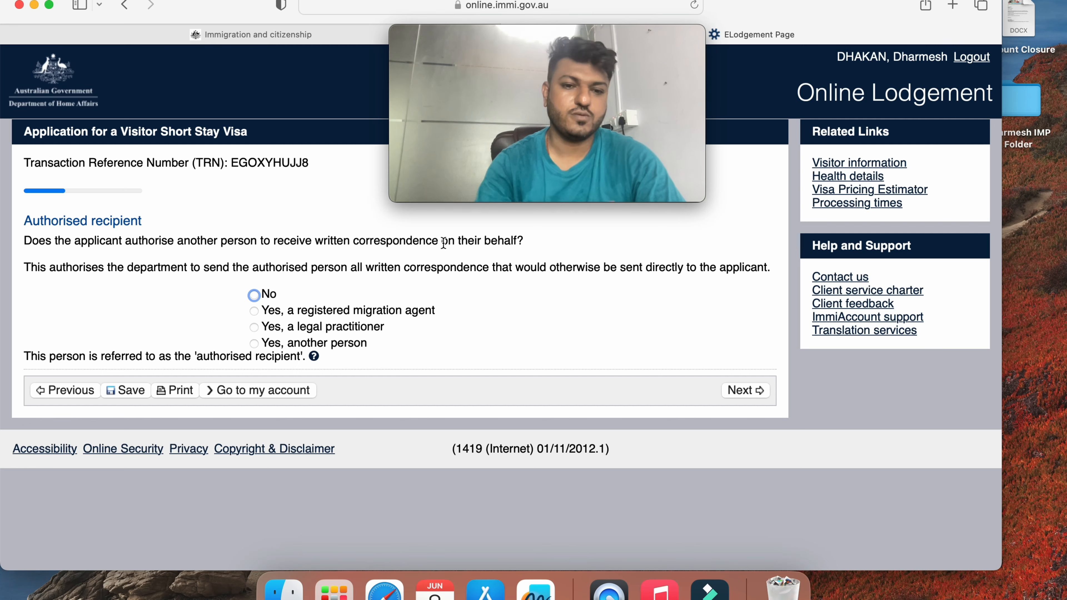
Record that no other person will receive correspondence, then go to the next page
left_click(254, 344)
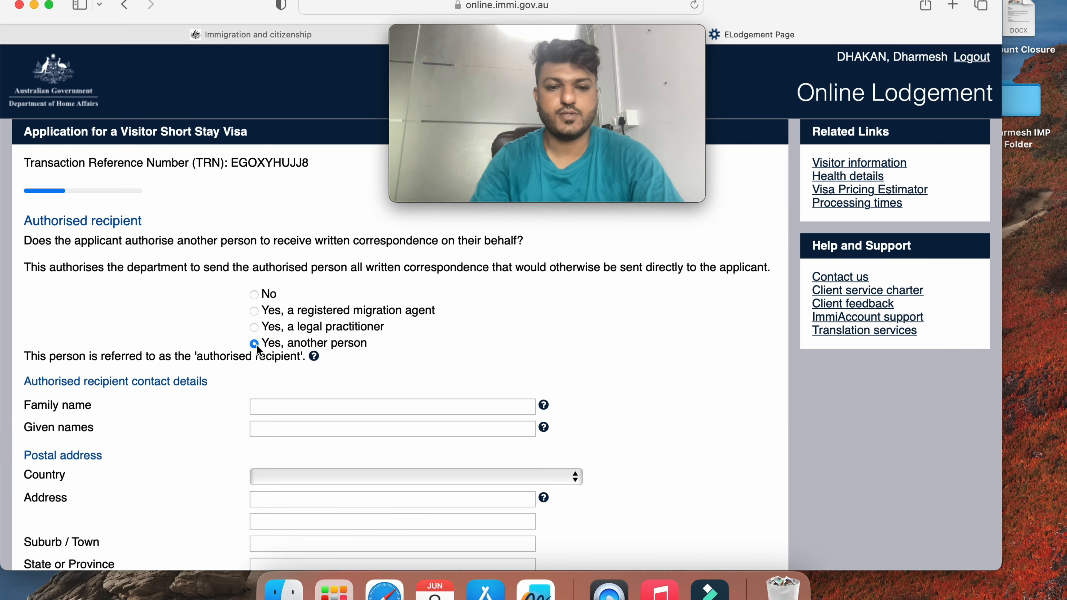
scroll(253, 382, "down", 3)
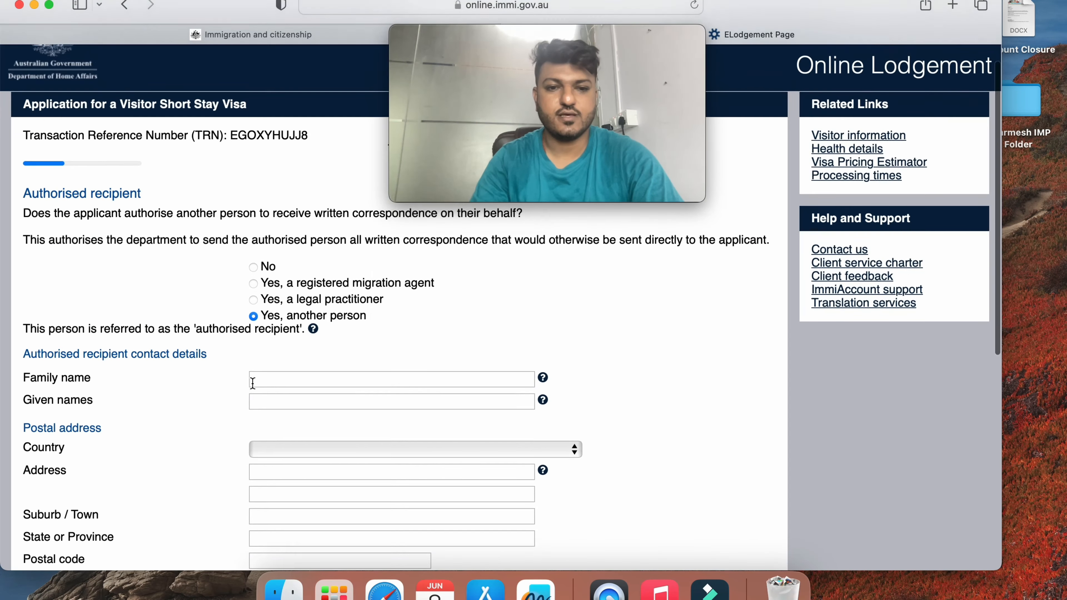
left_click(254, 256)
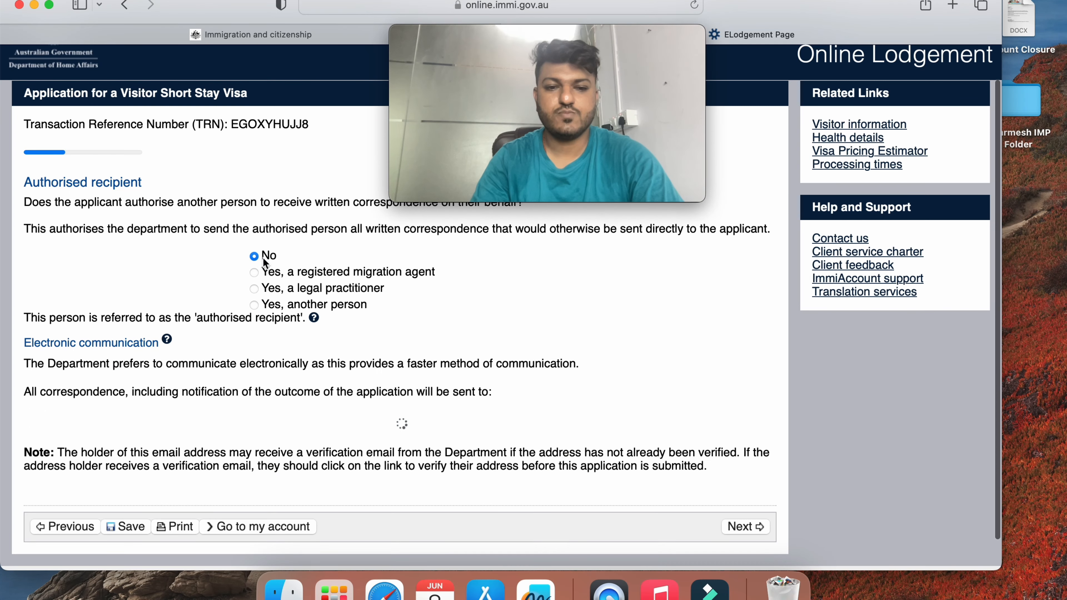
scroll(314, 294, "down", 2)
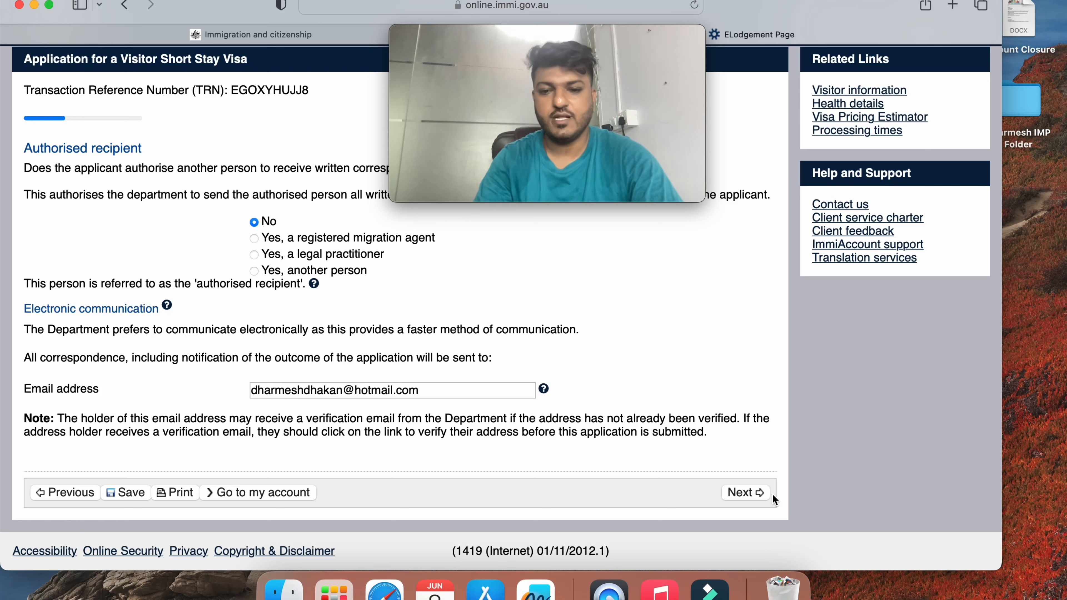
left_click(745, 492)
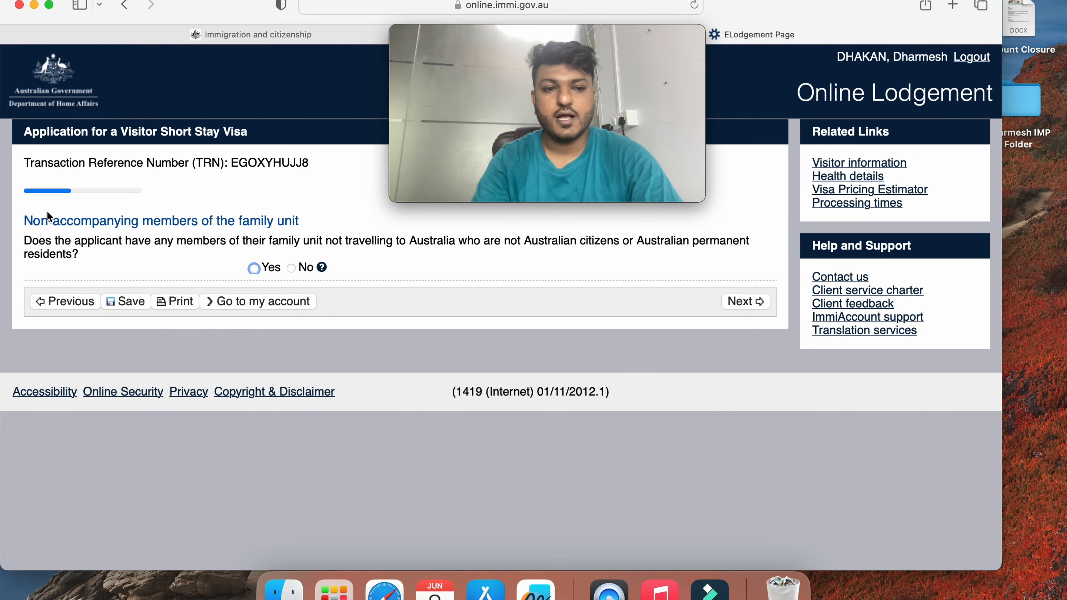
Answer Yes to having non-accompanying family members and begin adding one under Add details
triple_click(47, 213)
left_click(148, 223)
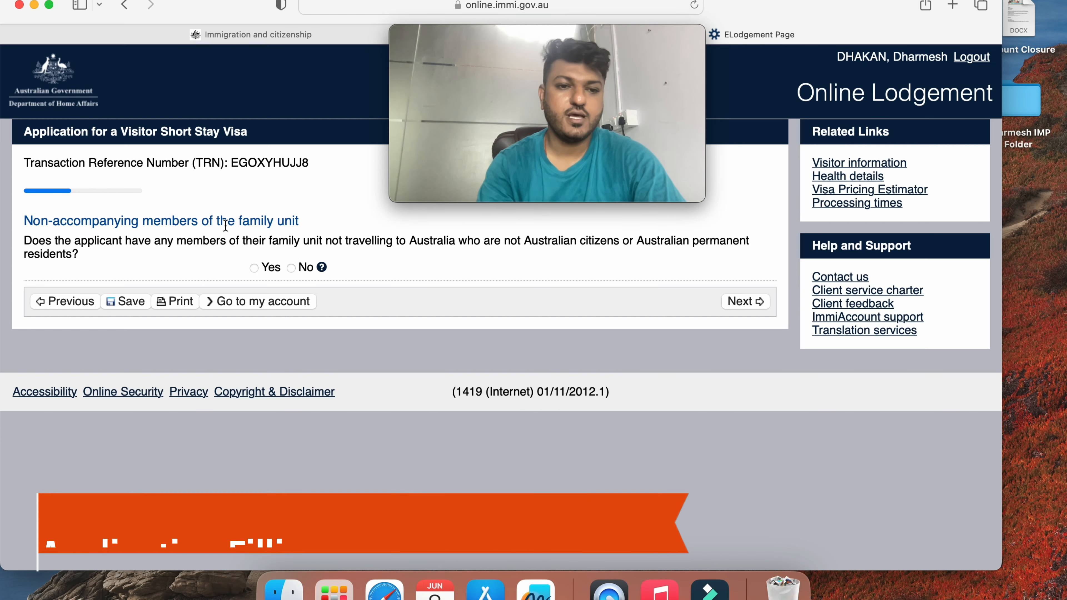
left_click(31, 242)
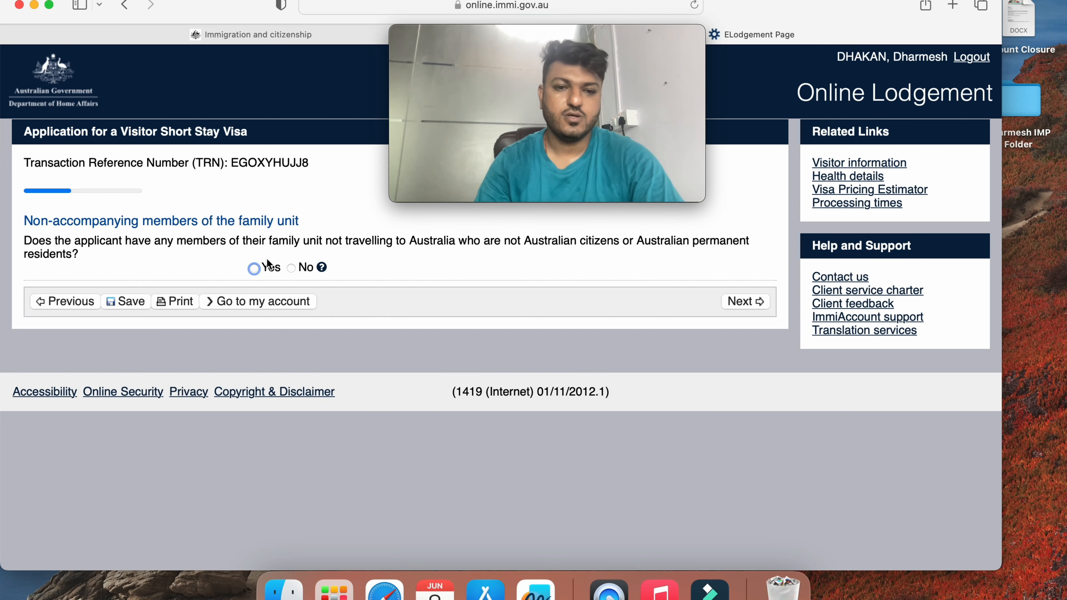
left_click(255, 268)
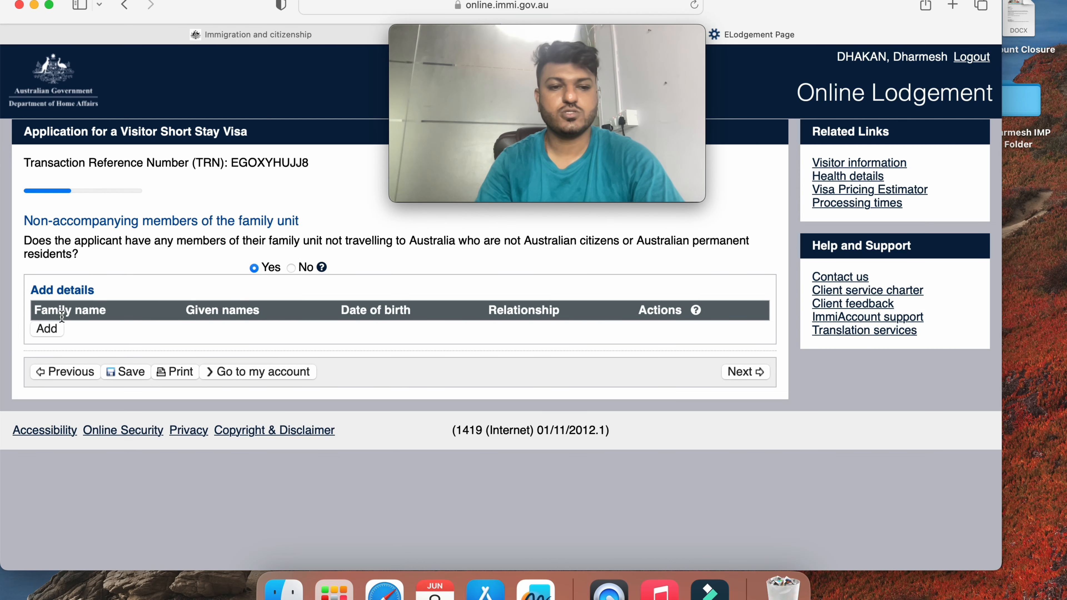
left_click(46, 328)
Choose Mother/Father-in-law as the relationship, enter the member's family and given names, and mark Female
left_click(310, 236)
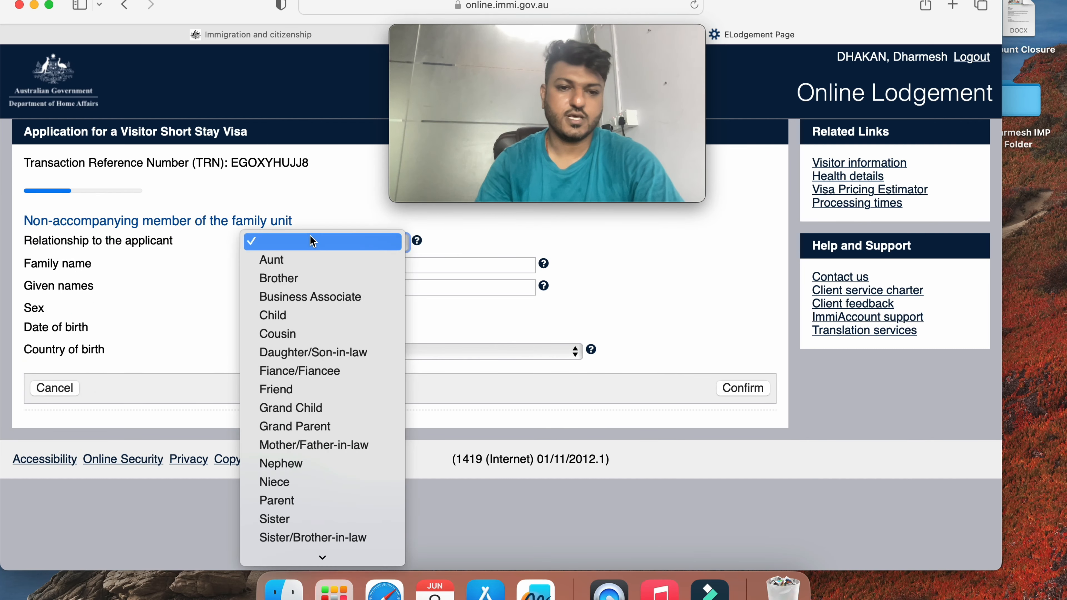
key("m")
key("Return")
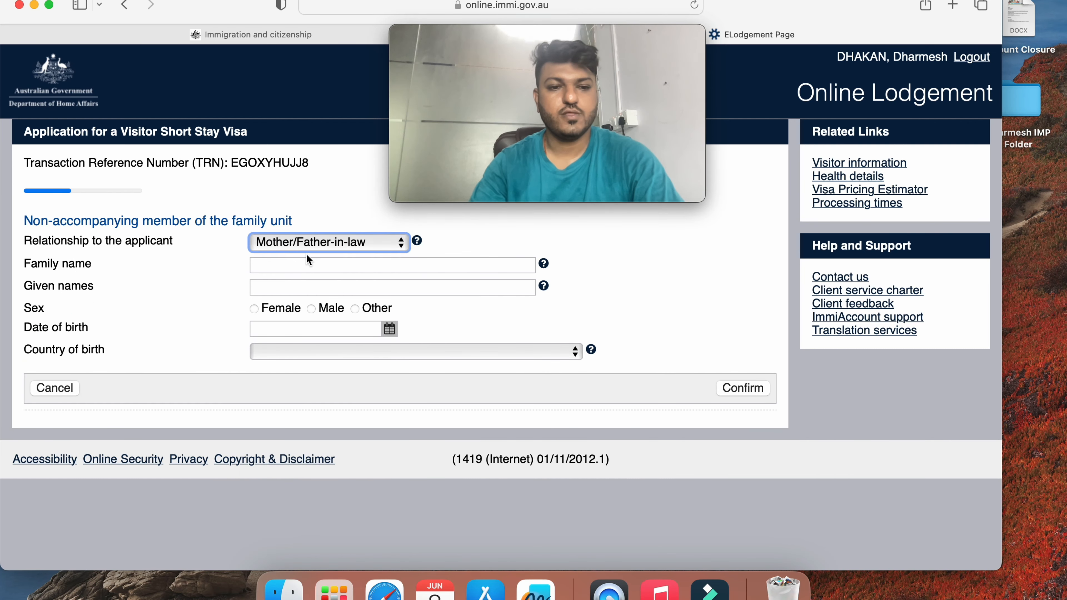
left_click(301, 266)
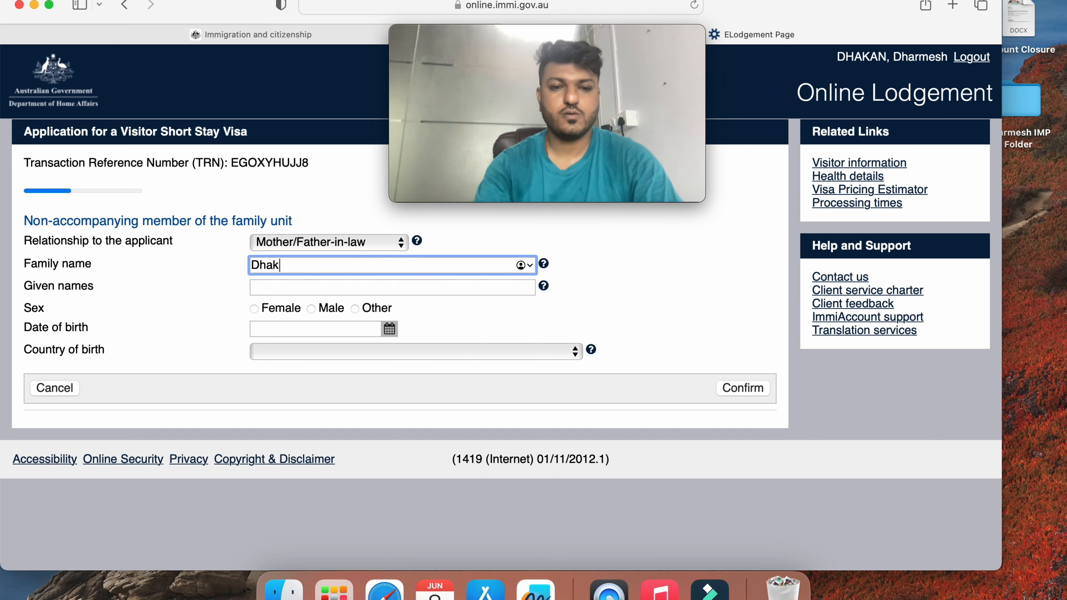
key("Tab")
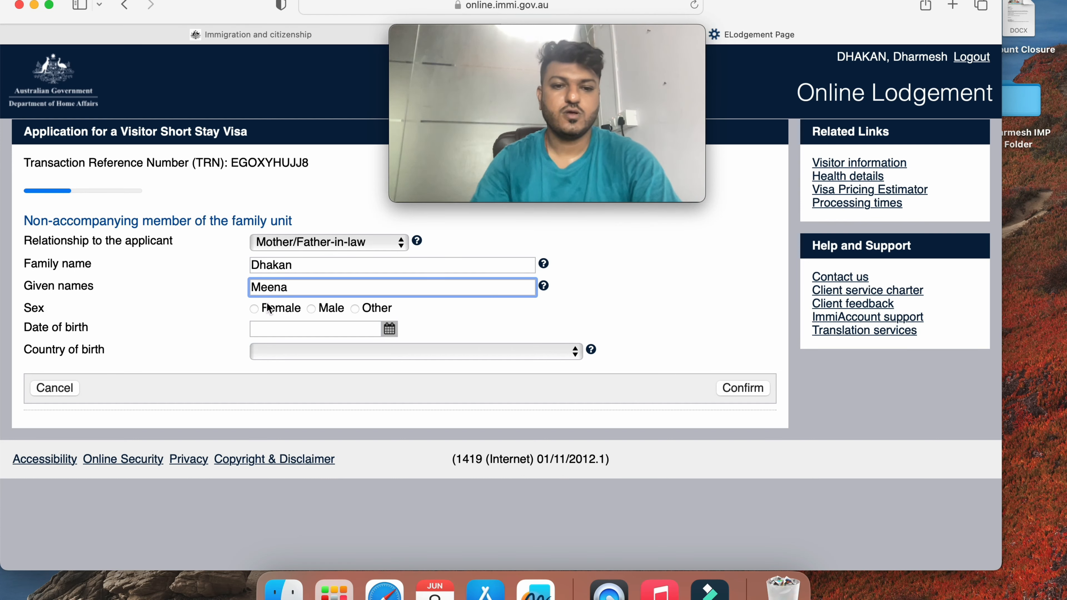
left_click(253, 309)
Set the member's birth date to 15 Jun 1960 and birth country to INDIA, then confirm
left_click(390, 336)
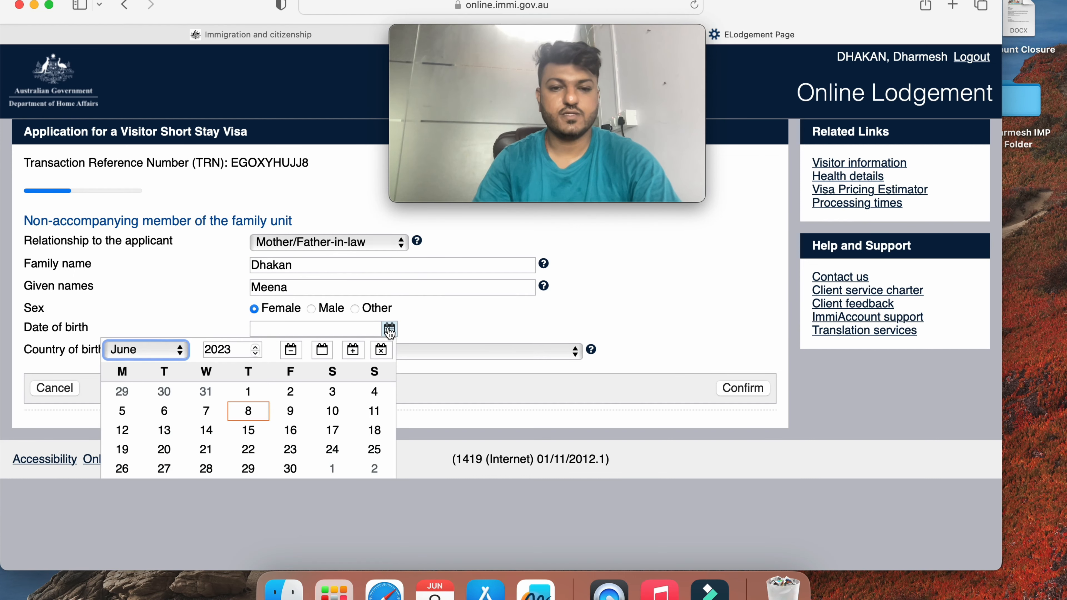
left_click(288, 407)
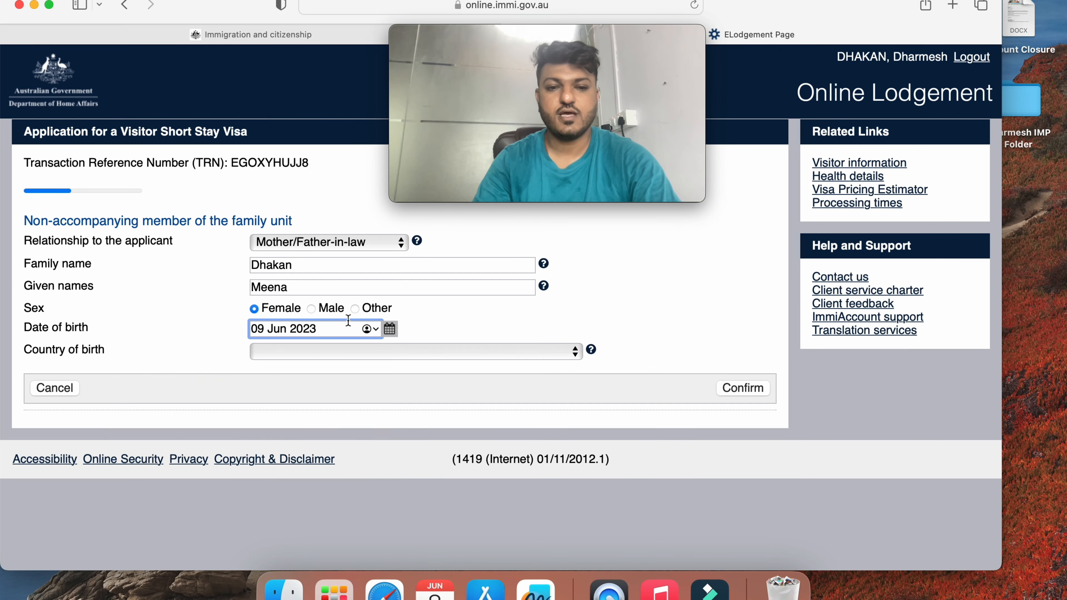
left_click(390, 332)
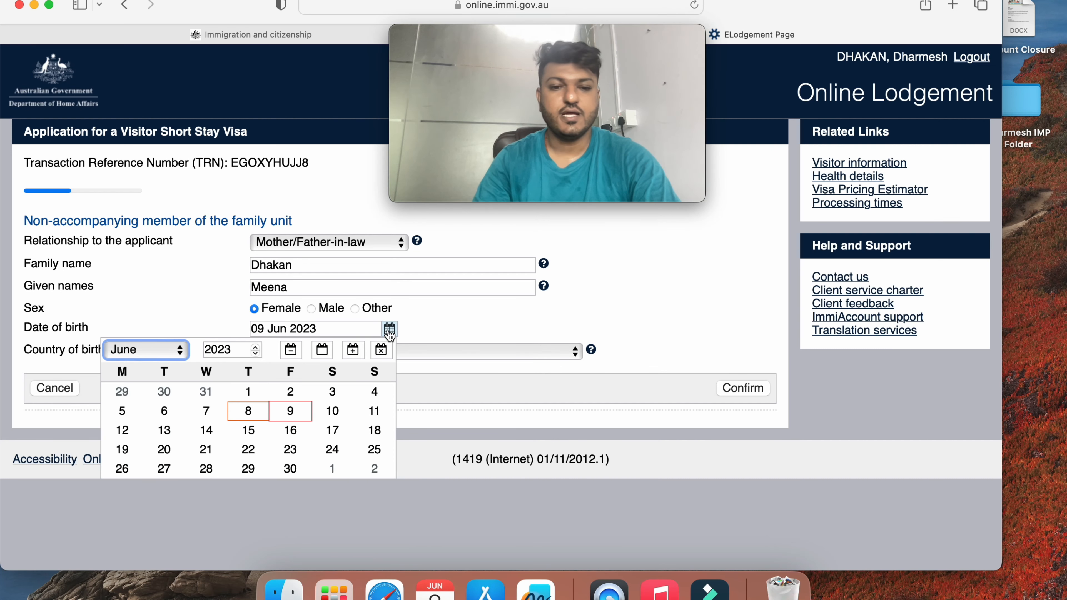
double_click(242, 353)
type("1960")
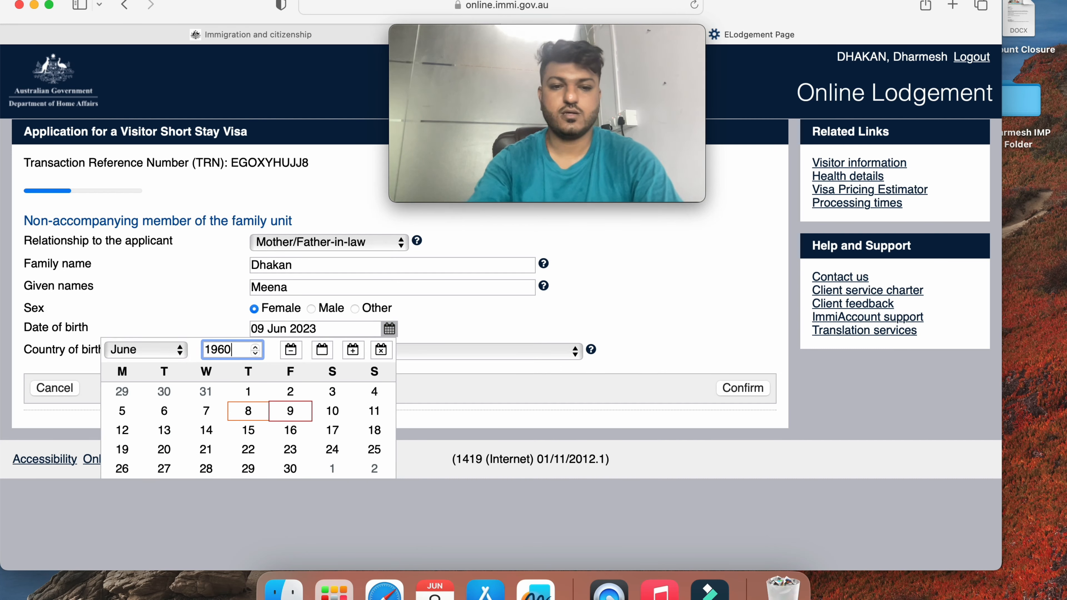
left_click(192, 428)
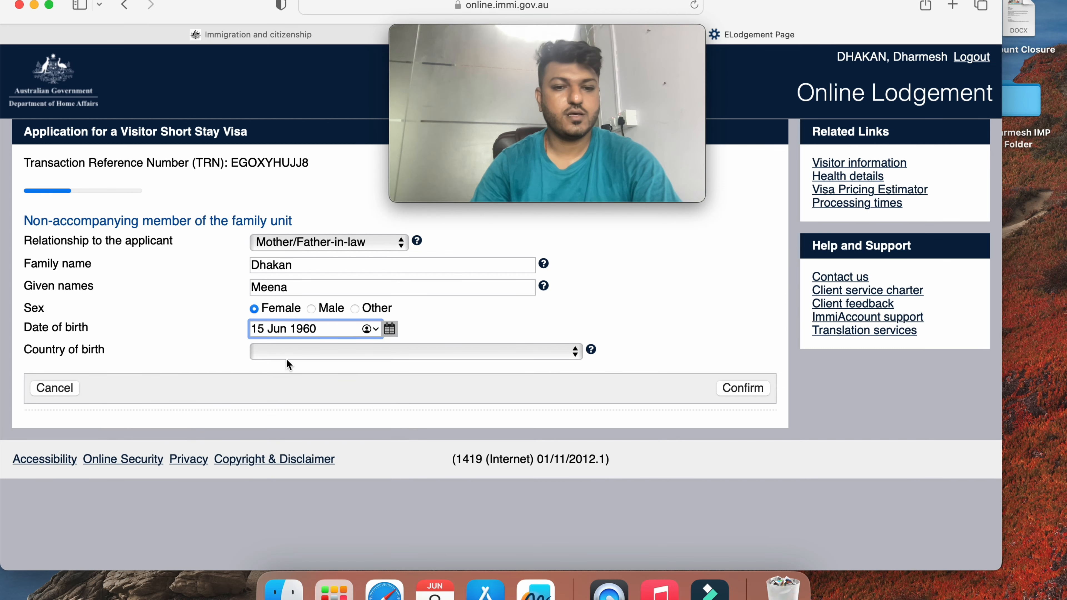
left_click(321, 352)
type("in")
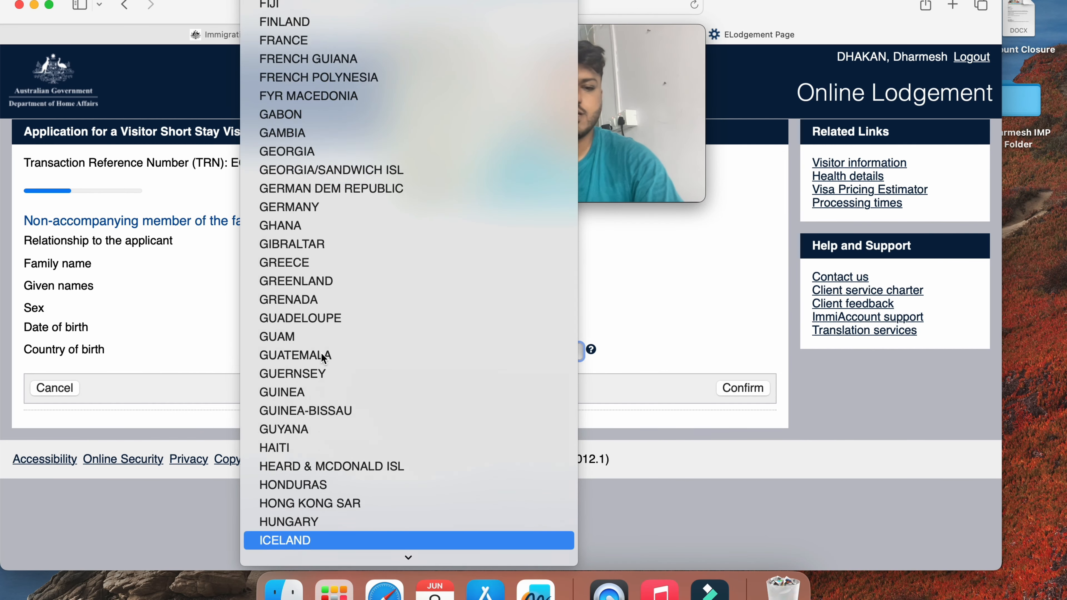
key("Return")
left_click(742, 390)
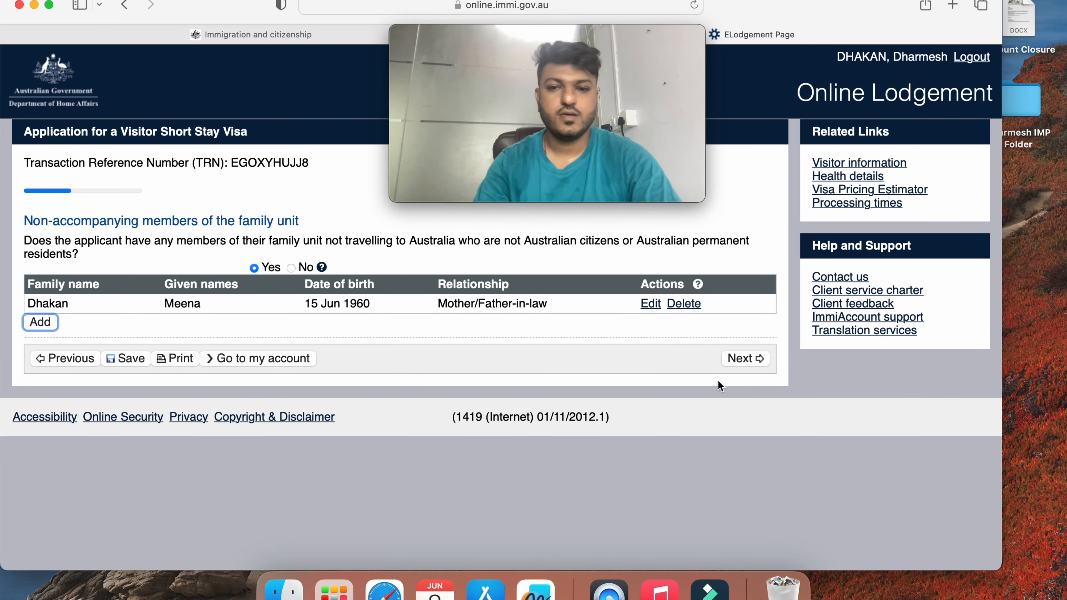
Save the family members page and continue to the Entry to Australia page
left_click(133, 359)
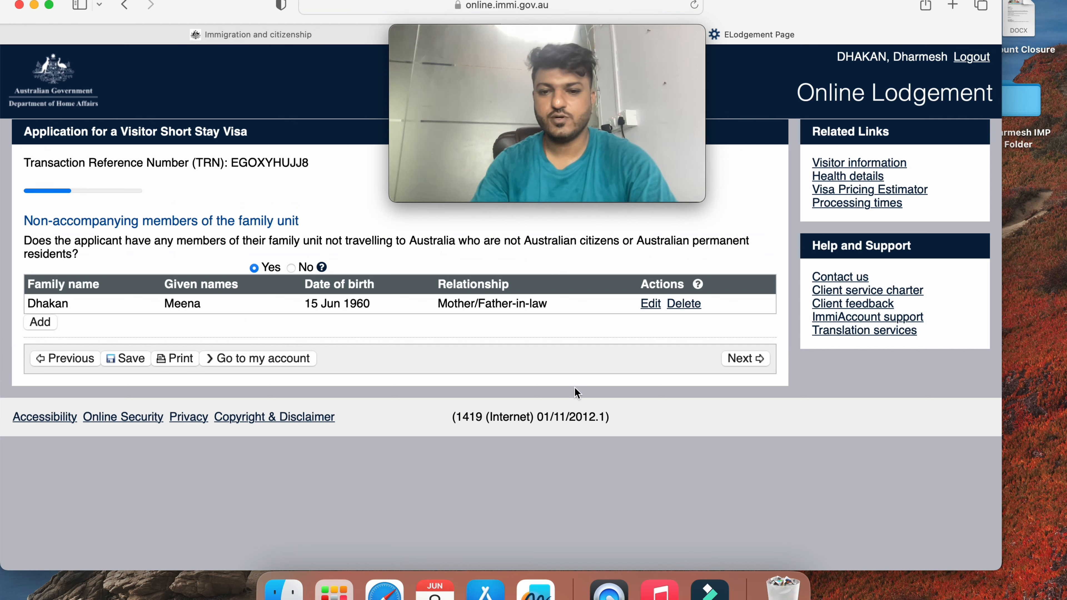
left_click(757, 352)
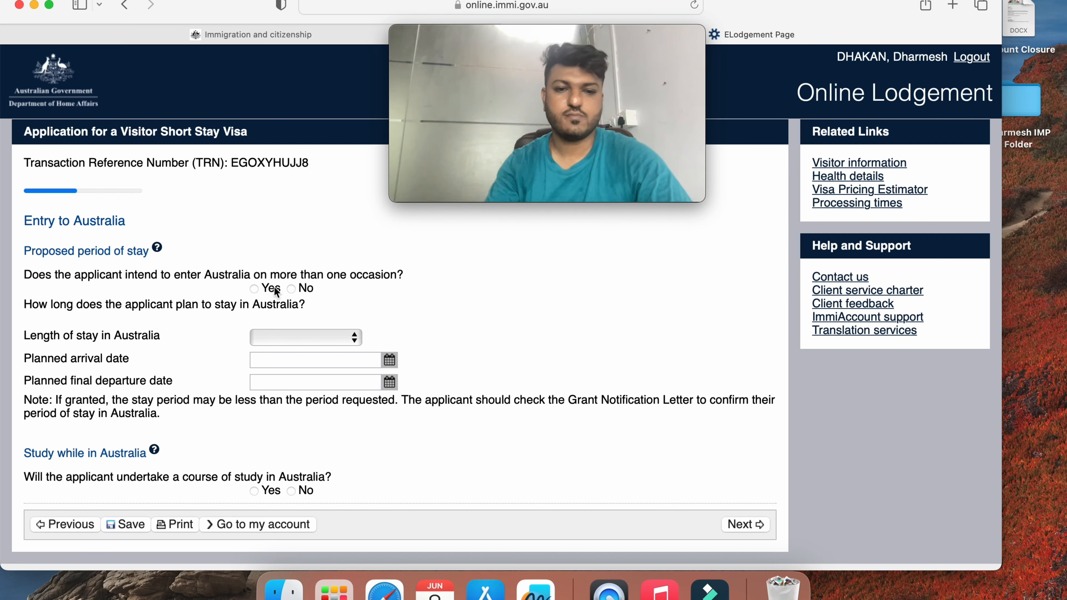
Answer No to entering Australia more than once and set the stay to up to 3 months
left_click(289, 286)
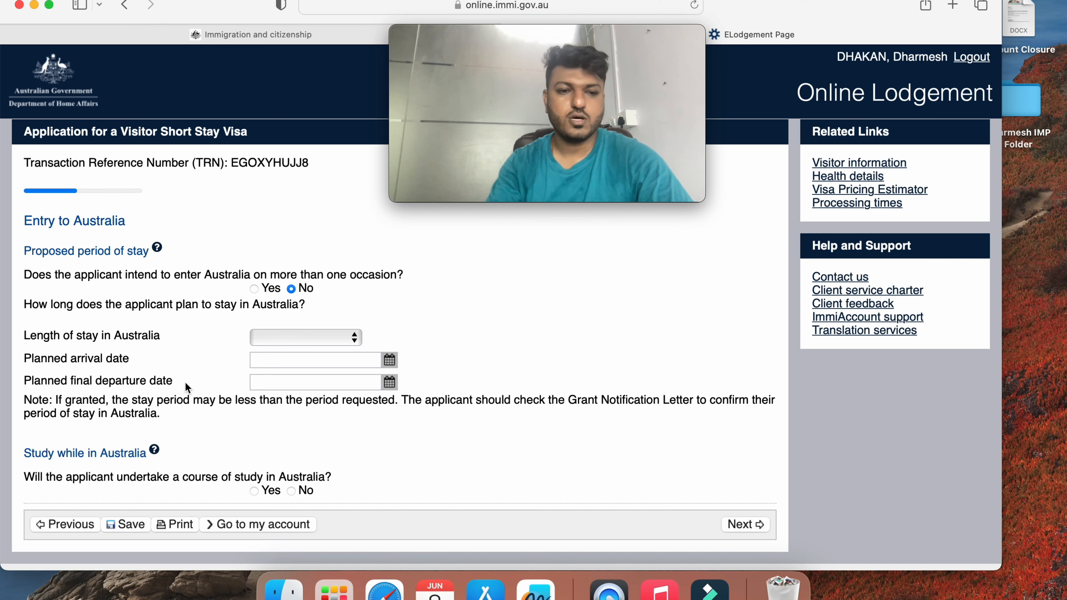
left_click(268, 337)
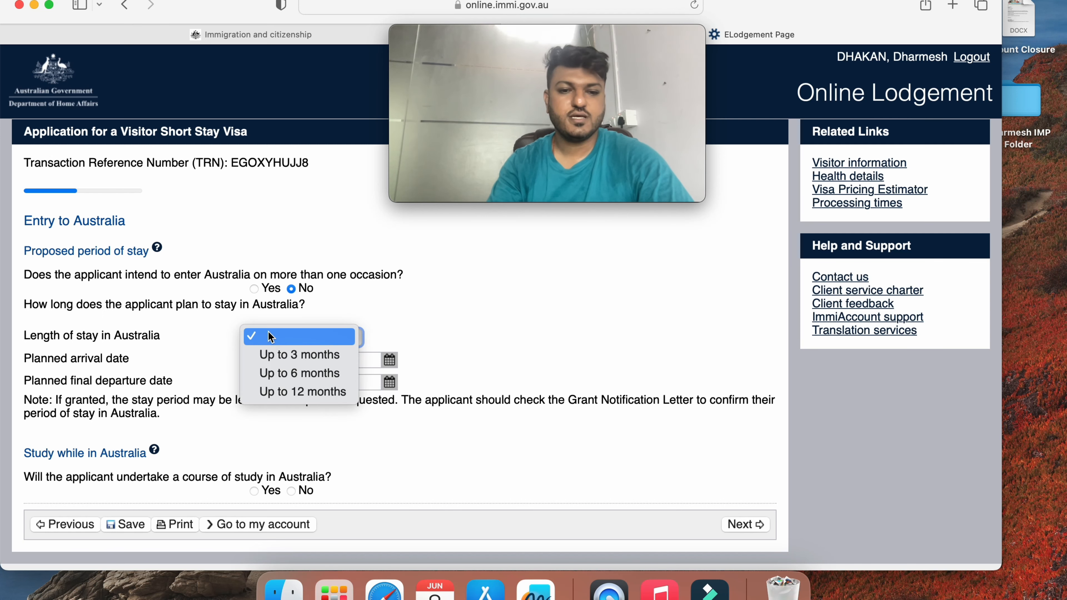
left_click(279, 359)
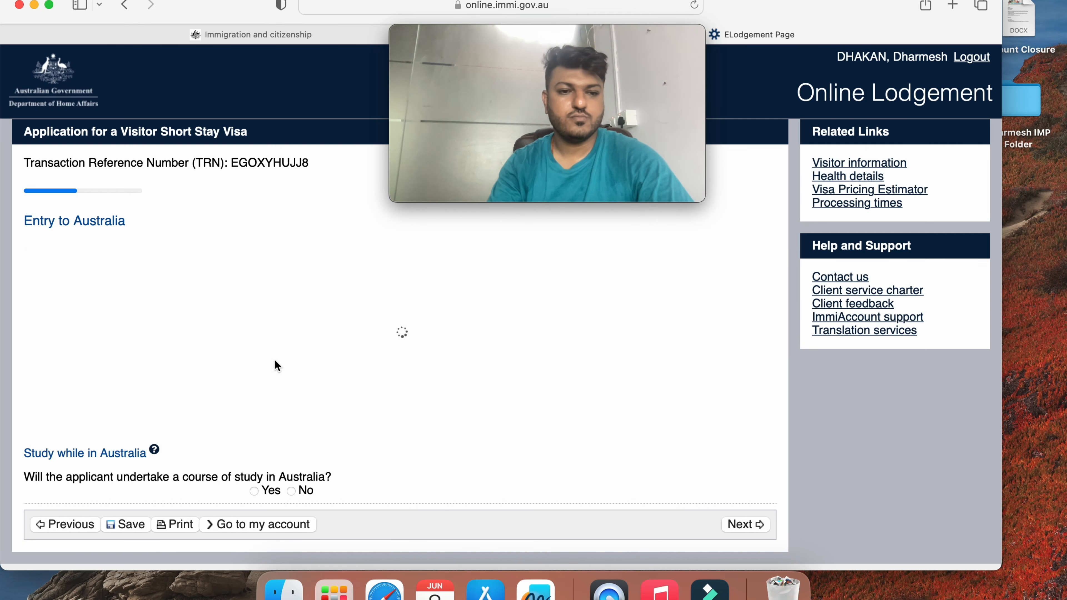
scroll(275, 361, "down", 2)
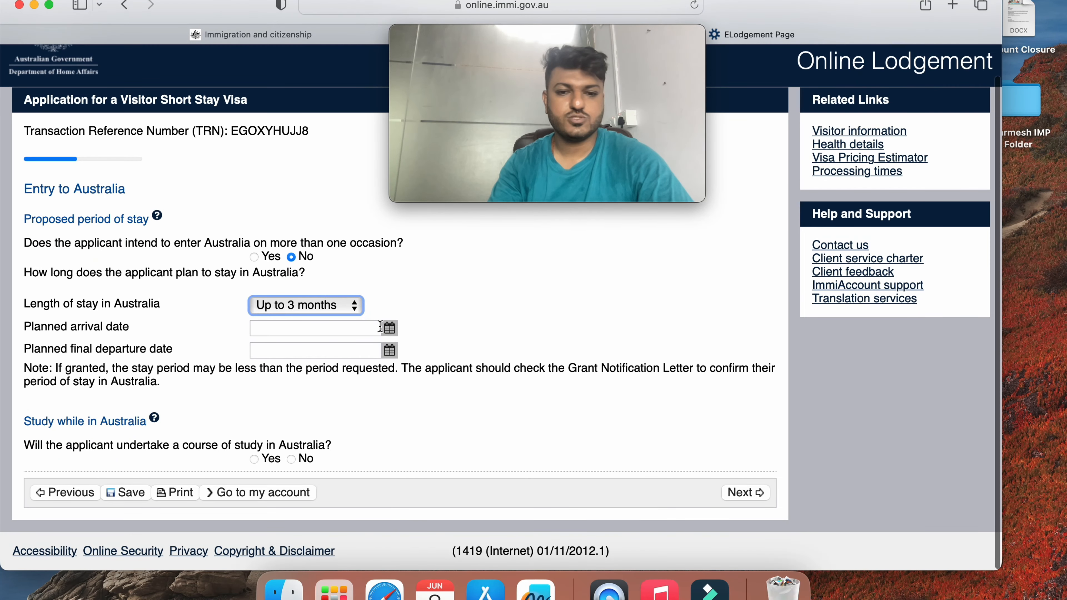
left_click(340, 305)
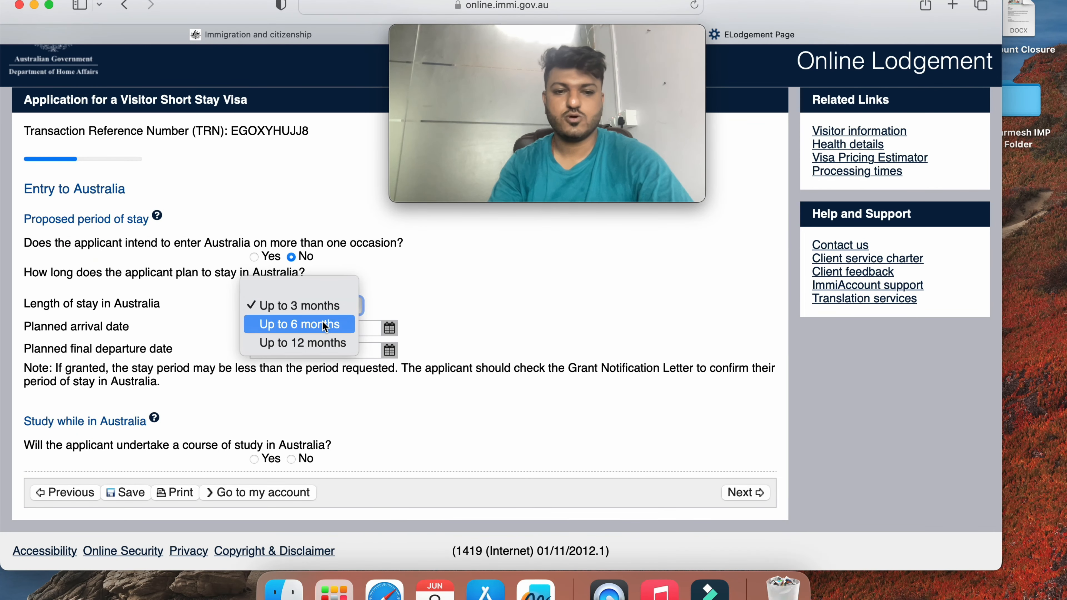
left_click(395, 308)
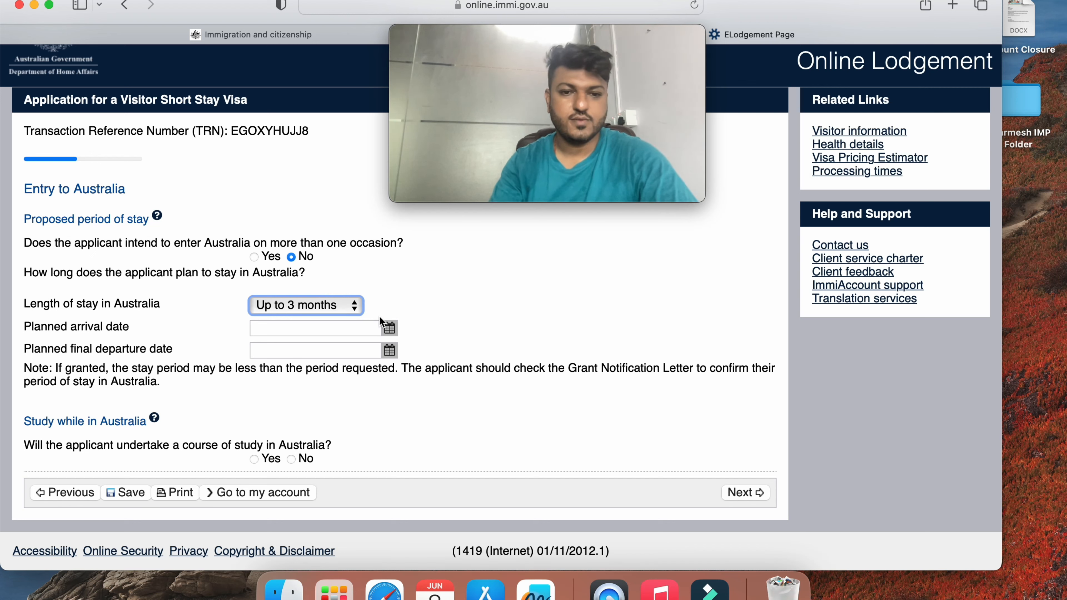
Set arrival 09 Aug 2023 and departure 07 Sep 2023, answer No to study, and continue
left_click(389, 329)
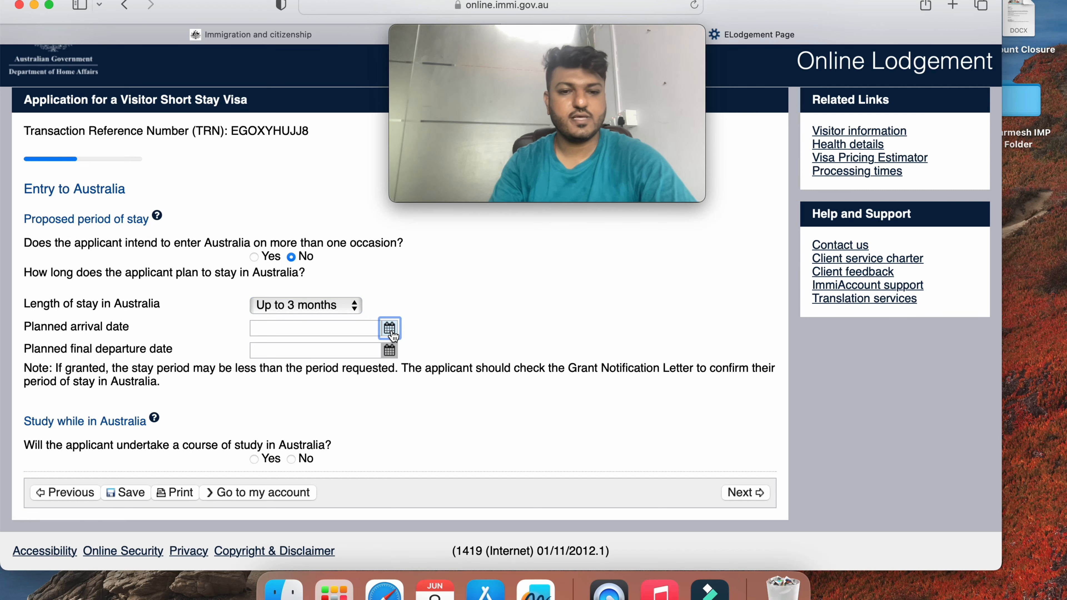
left_click(468, 317)
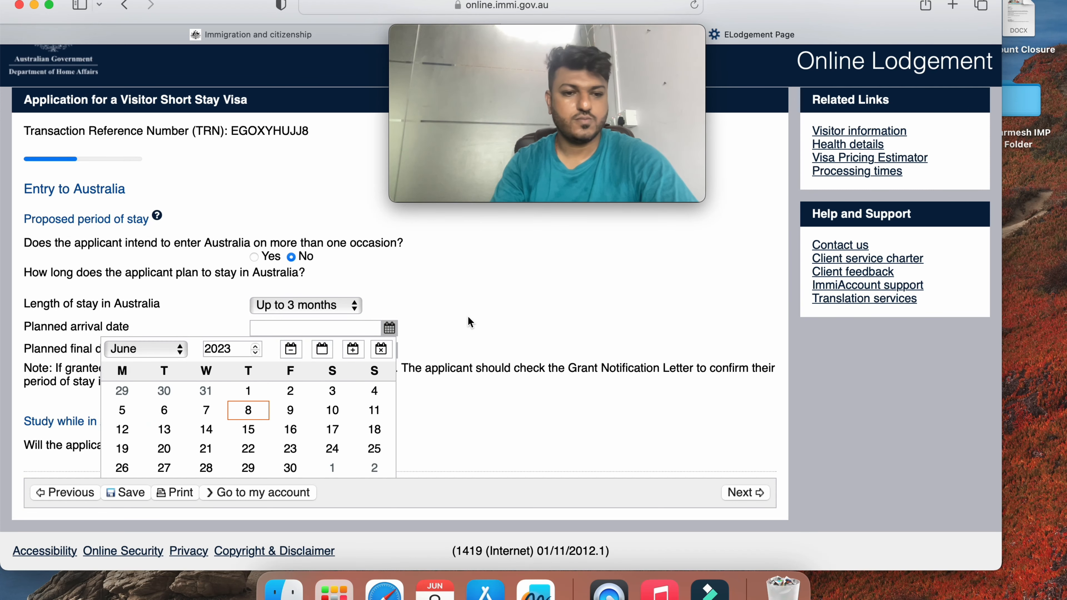
scroll(446, 301, "down", 1)
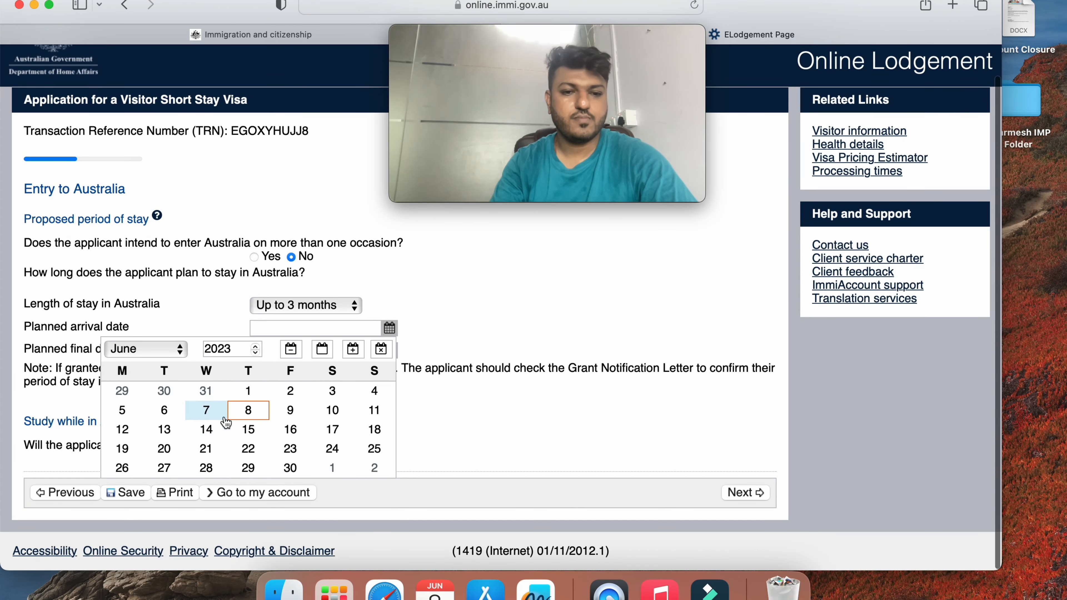
left_click(156, 354)
left_click(154, 388)
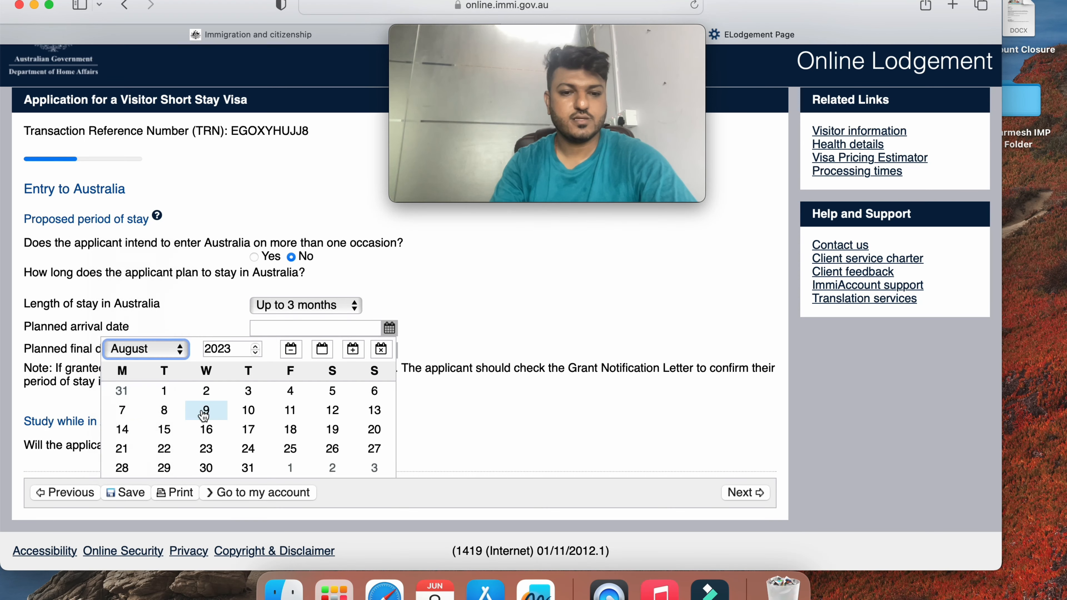
left_click(206, 410)
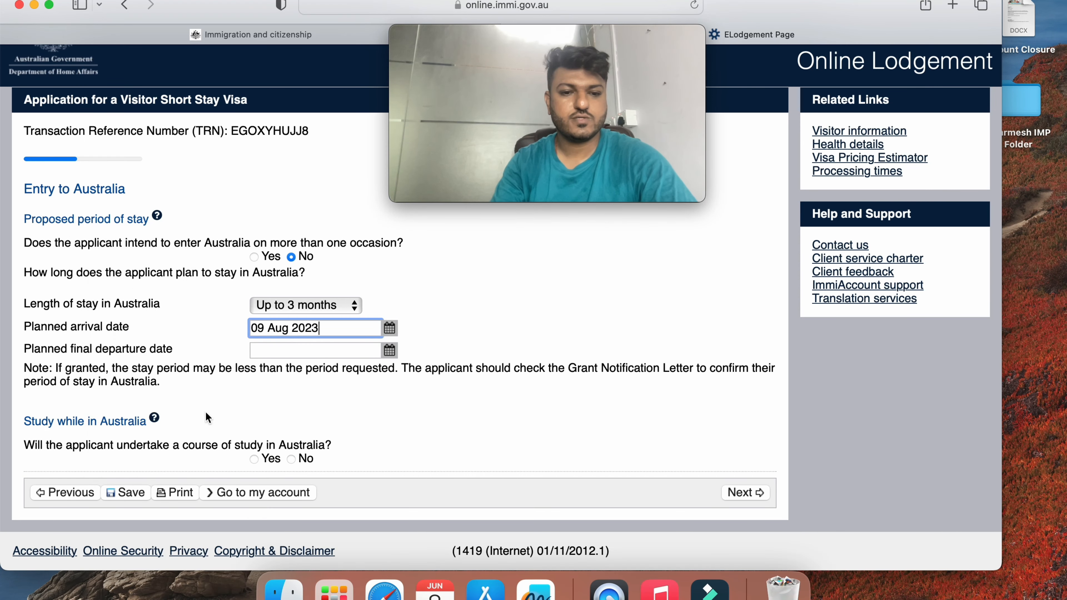
left_click(389, 350)
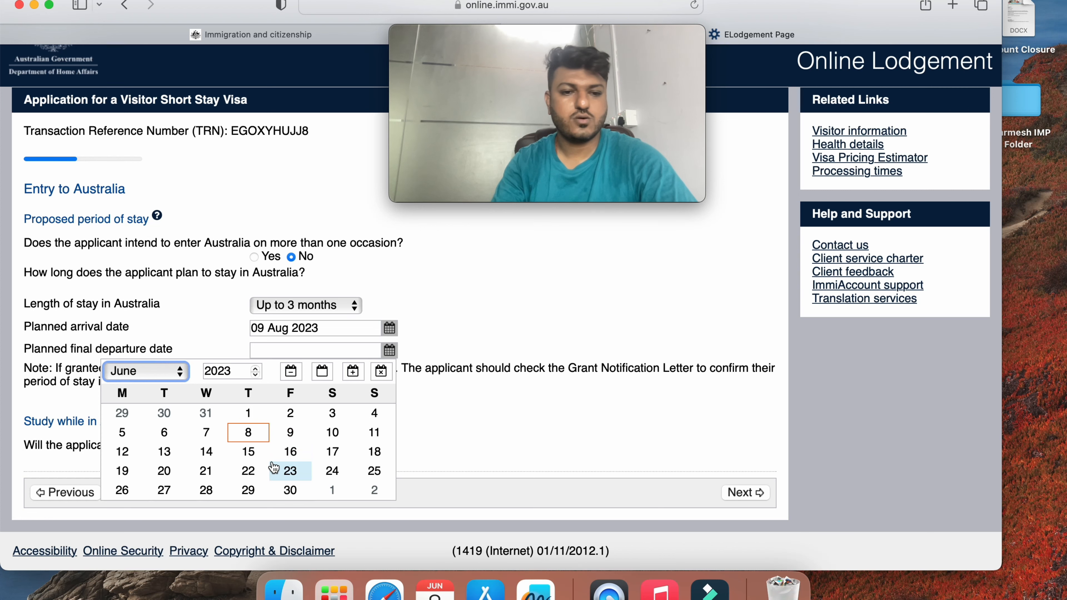
left_click(156, 378)
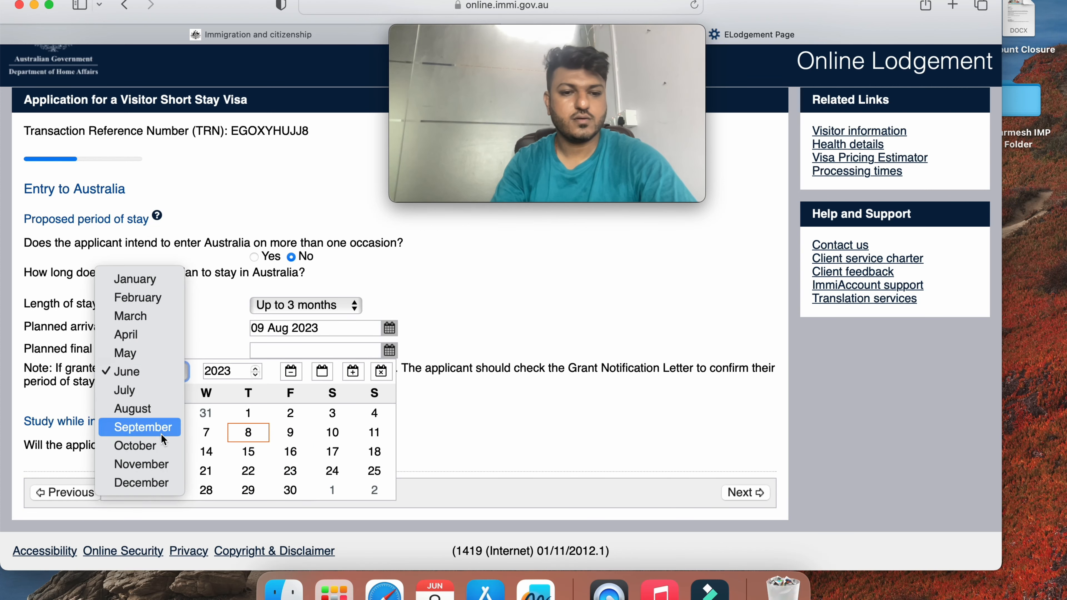
left_click(140, 427)
left_click(248, 432)
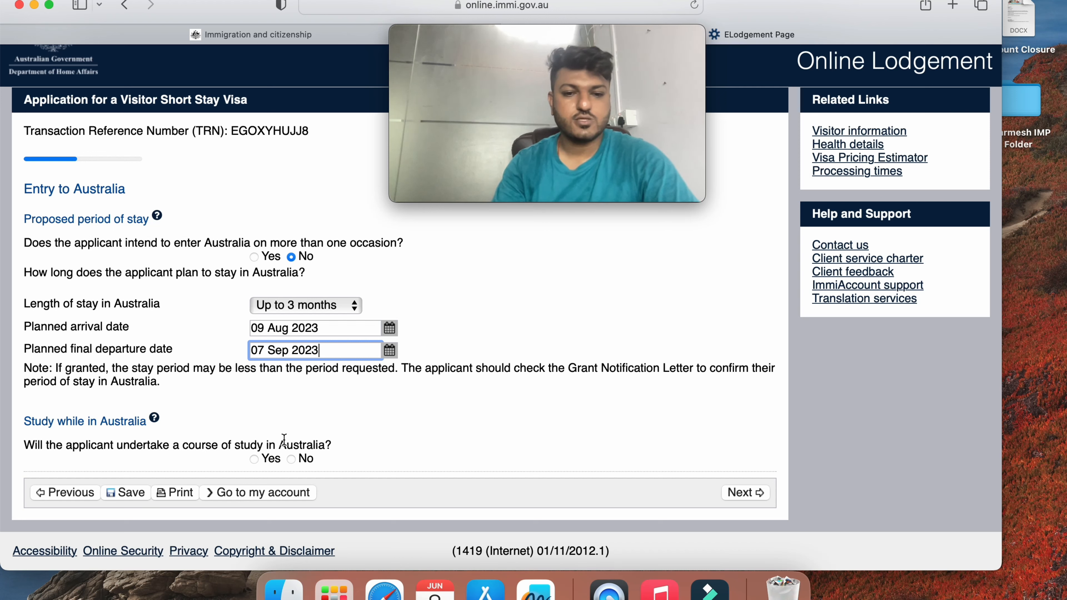
left_click(291, 459)
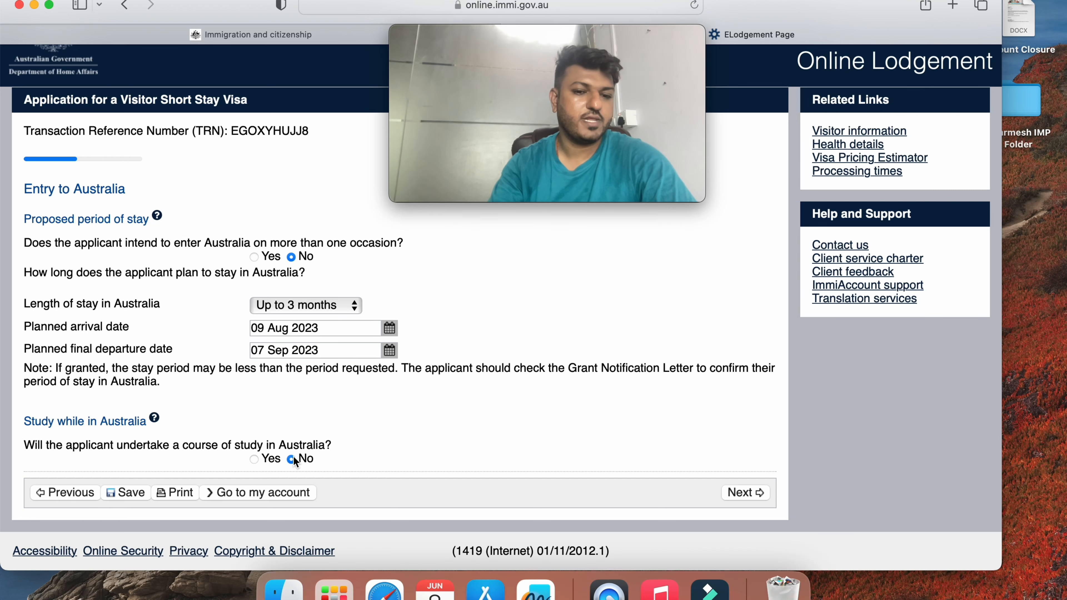
left_click(753, 496)
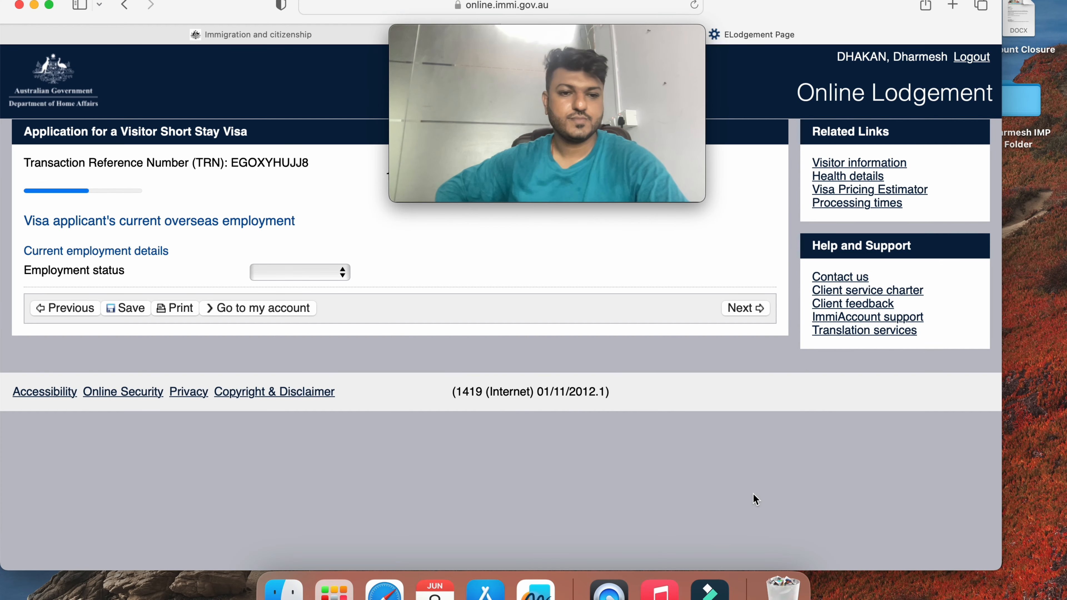
Set status Self employed, grouping Professionals, and organisation 'Fly For Holidays India Private Limited'
left_click(320, 275)
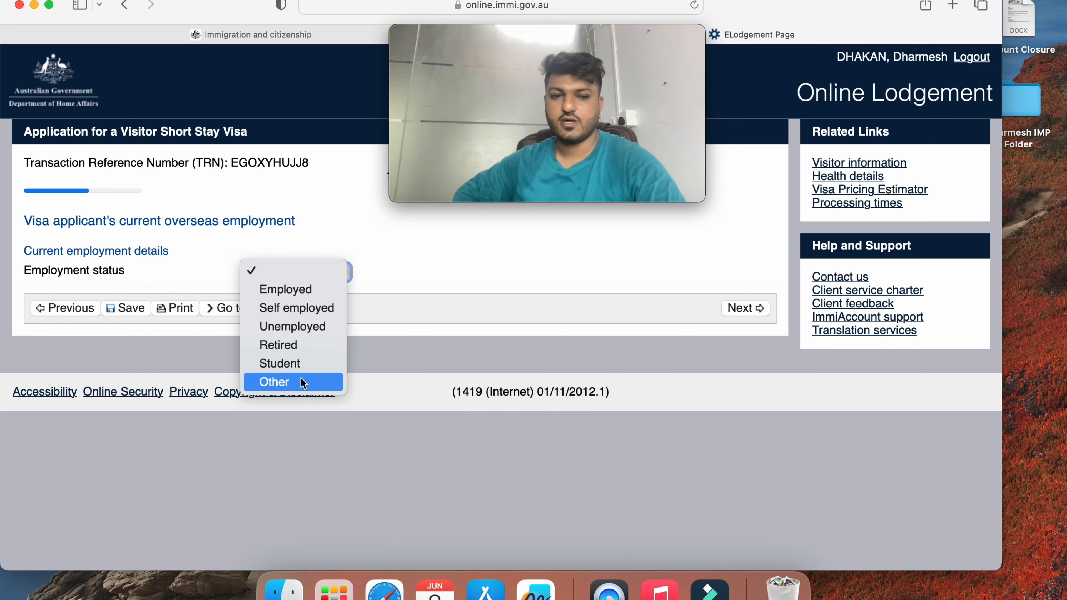
left_click(258, 306)
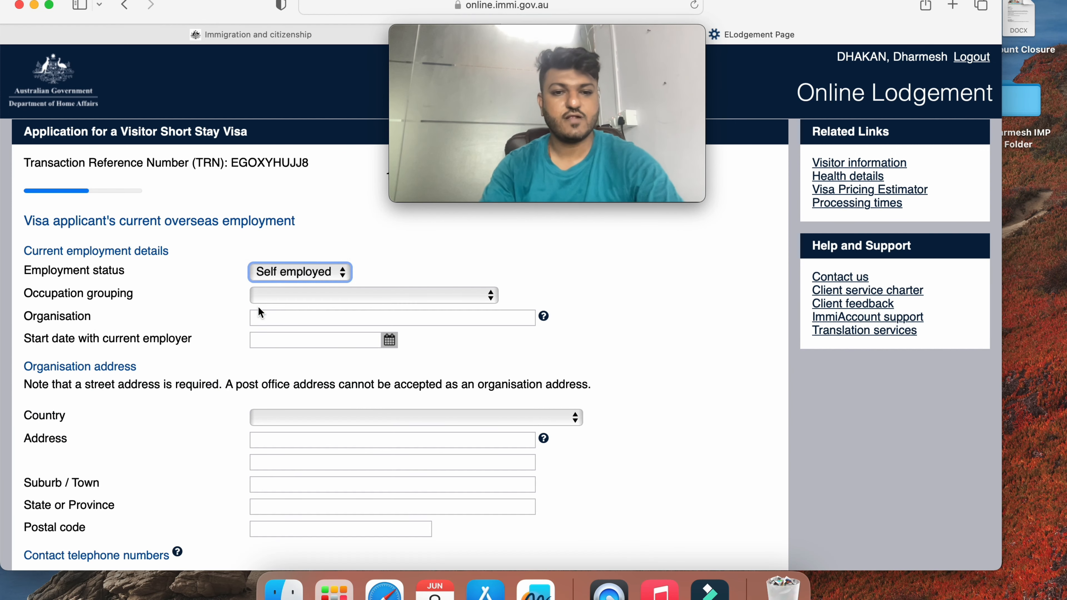
left_click(279, 302)
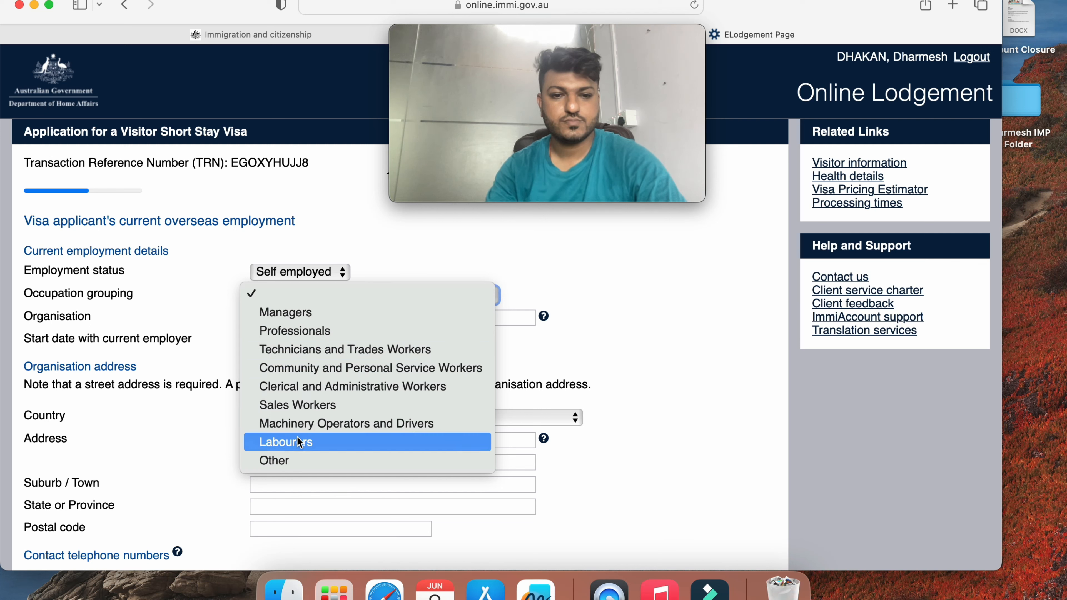
left_click(307, 331)
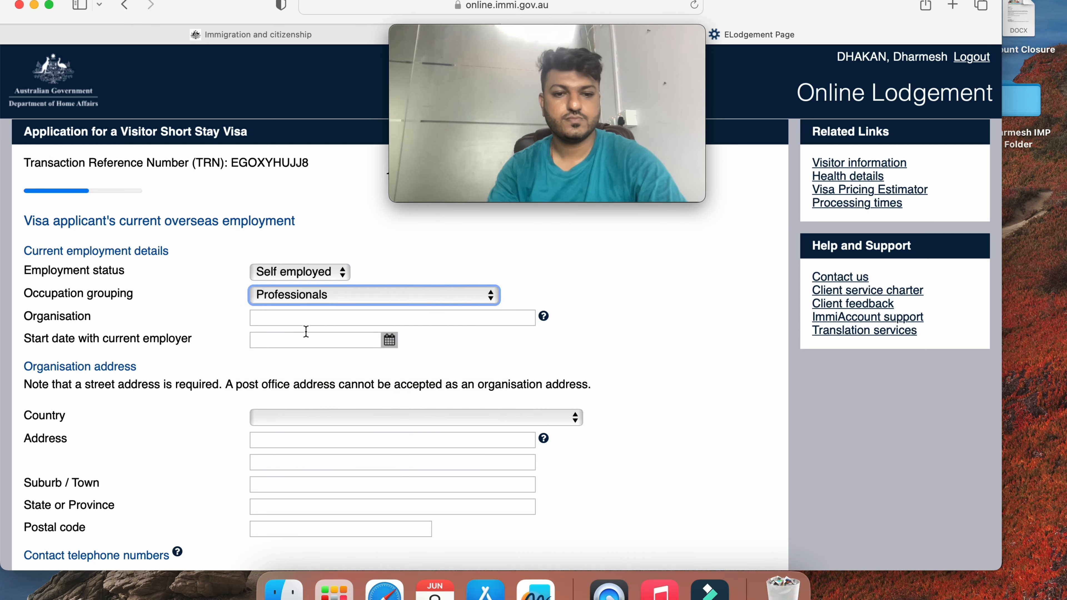
left_click(522, 317)
type("Fl")
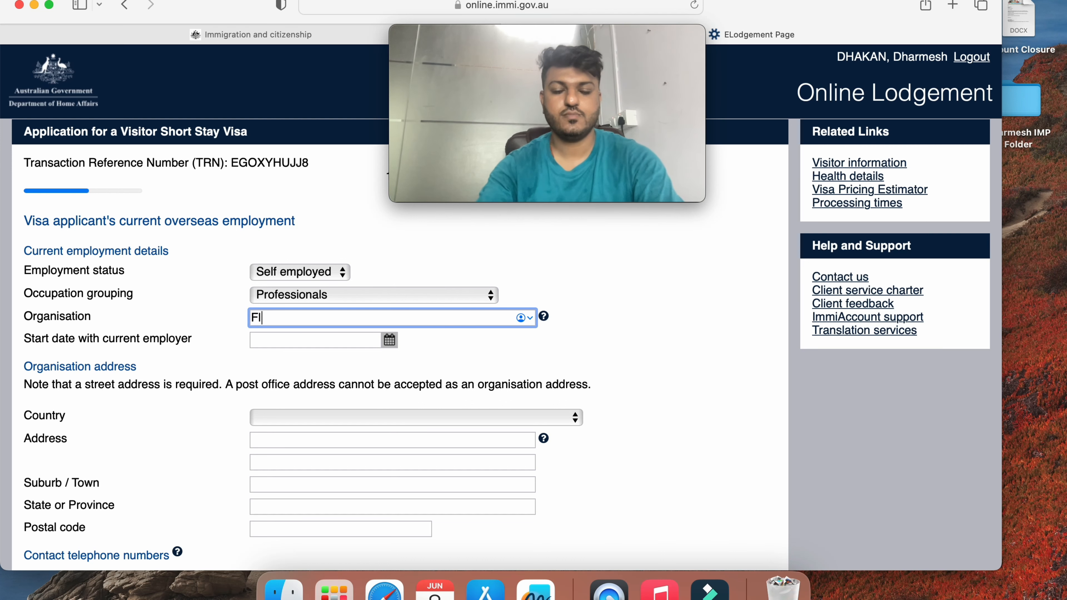
type("y For Holiday")
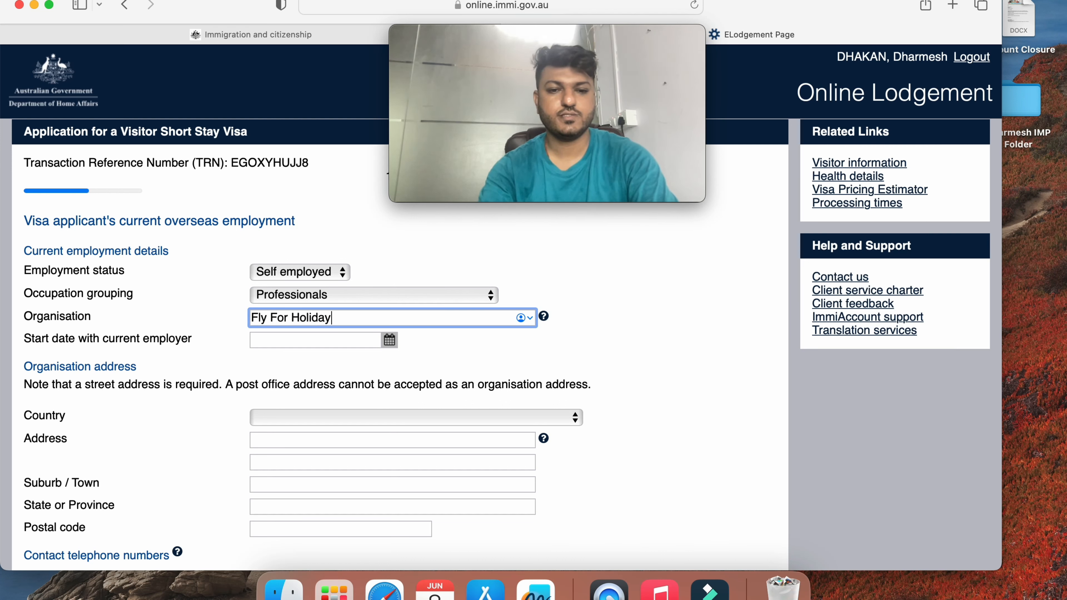
type("s India Priva")
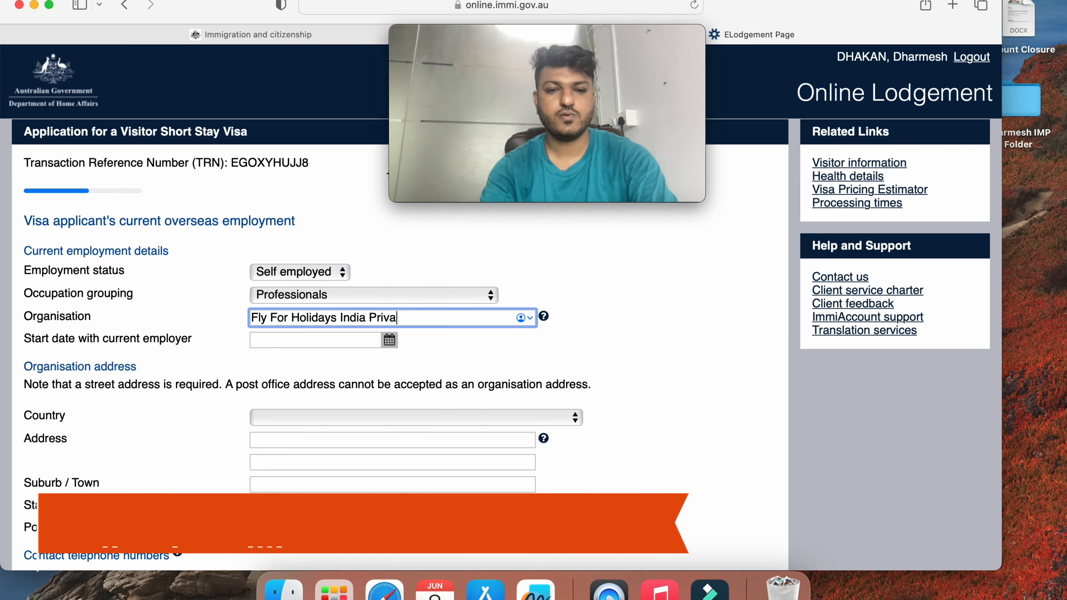
type("te Limited")
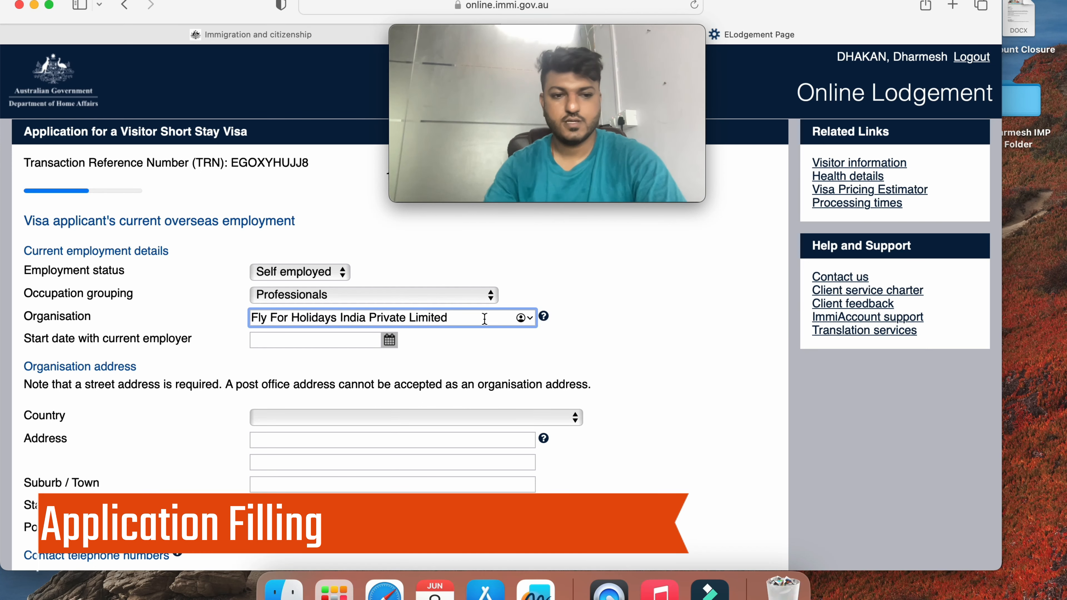
Set the employer start date to 11 May 2016
left_click(389, 340)
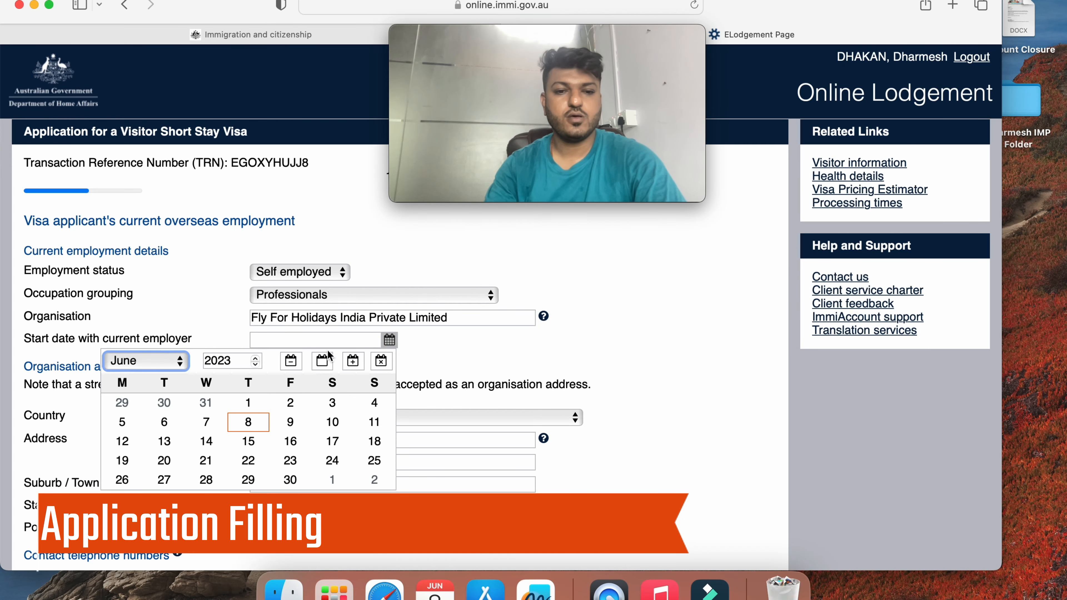
left_click(220, 360)
double_click(220, 361)
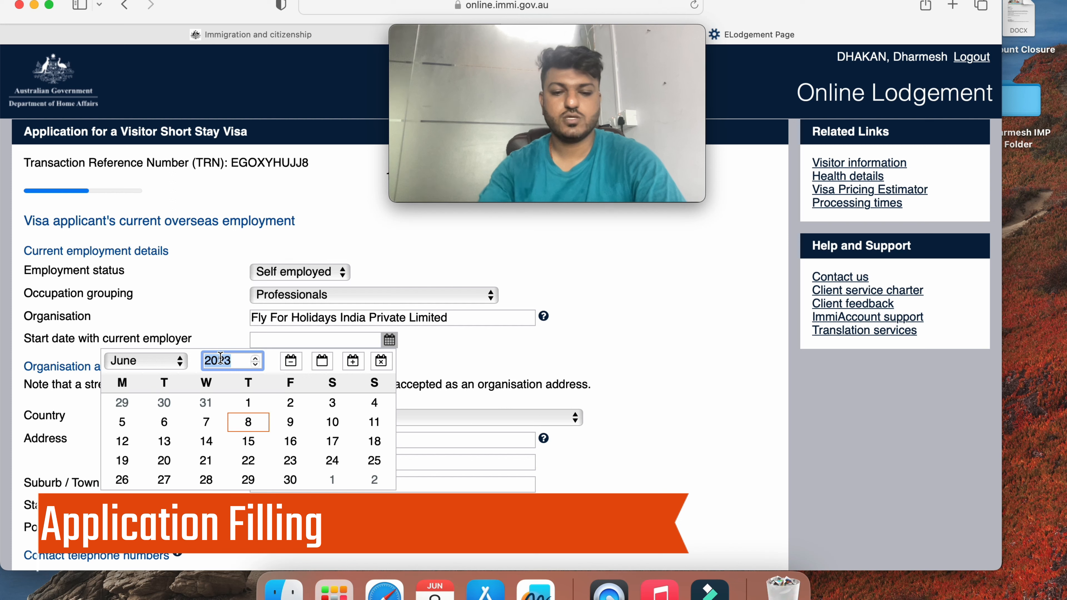
type("2016")
left_click(167, 362)
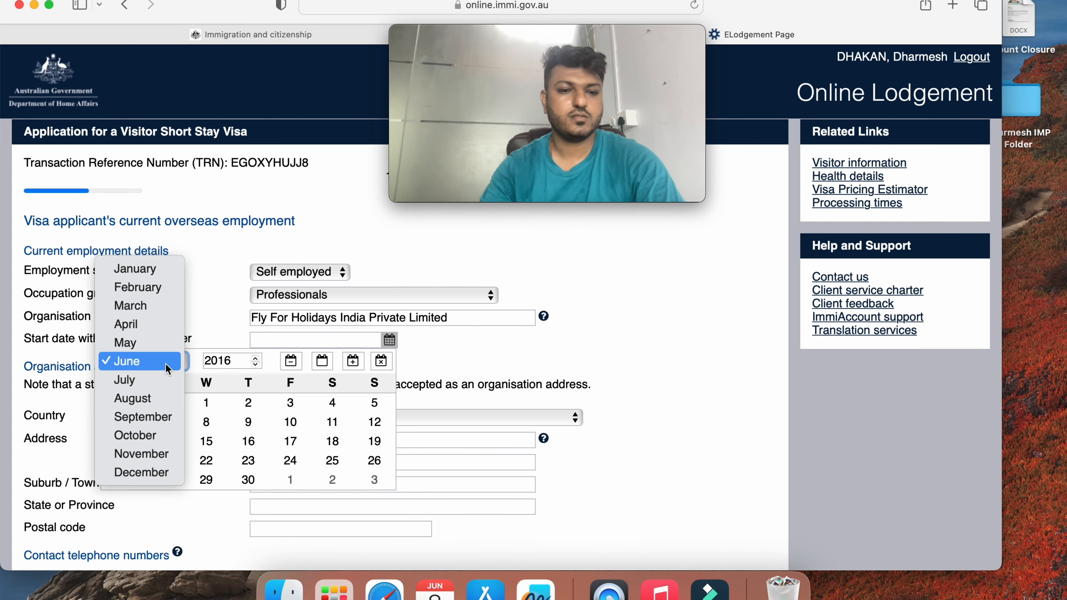
left_click(166, 343)
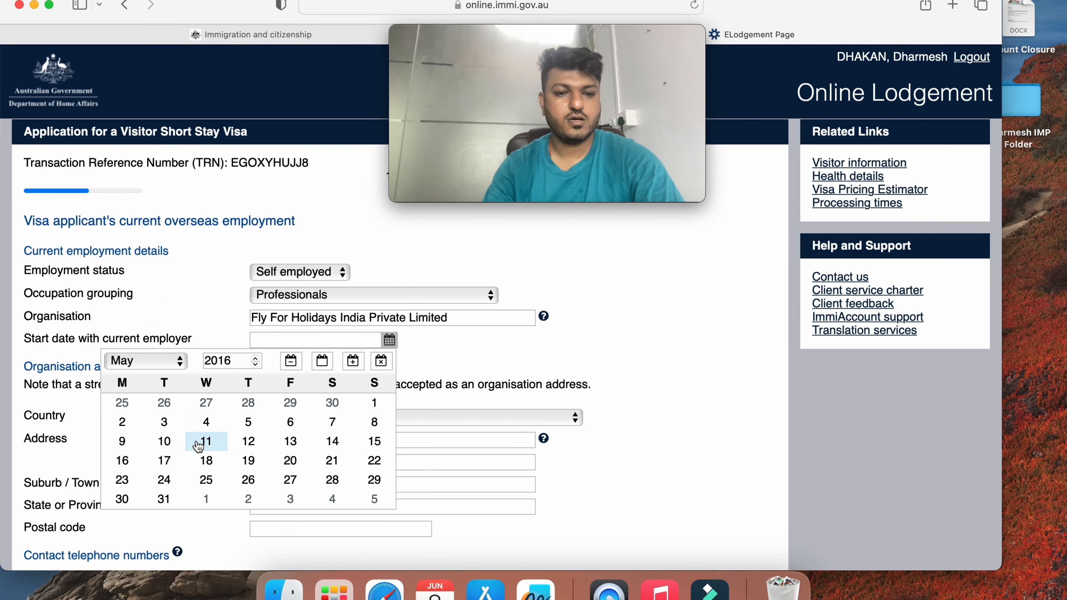
left_click(199, 445)
Select INDIA as the organisation's country and enter its two street address lines
left_click(320, 419)
type("india")
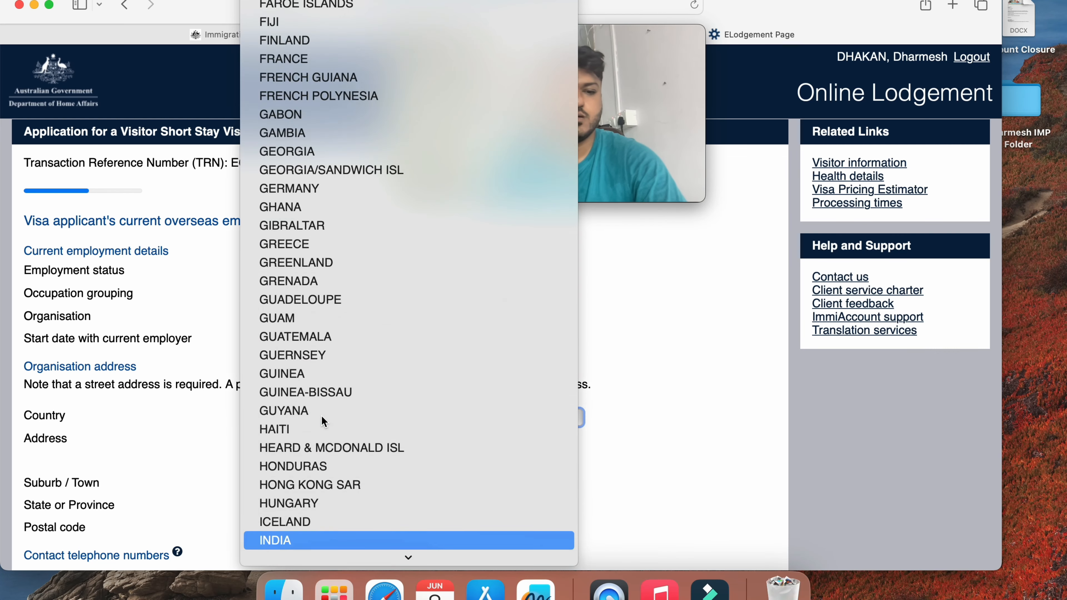
key("Return")
left_click(321, 439)
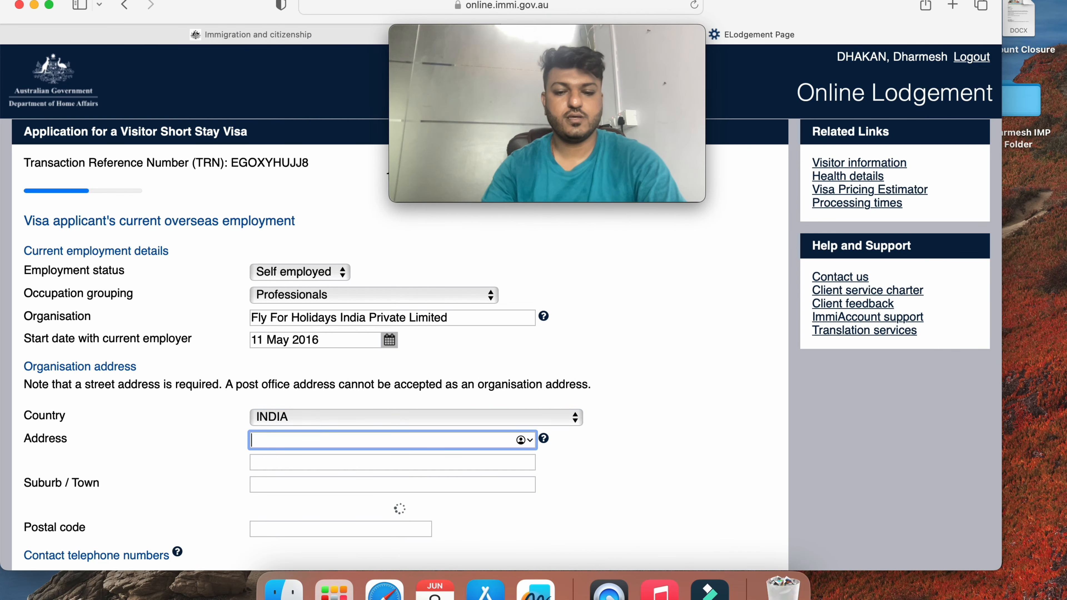
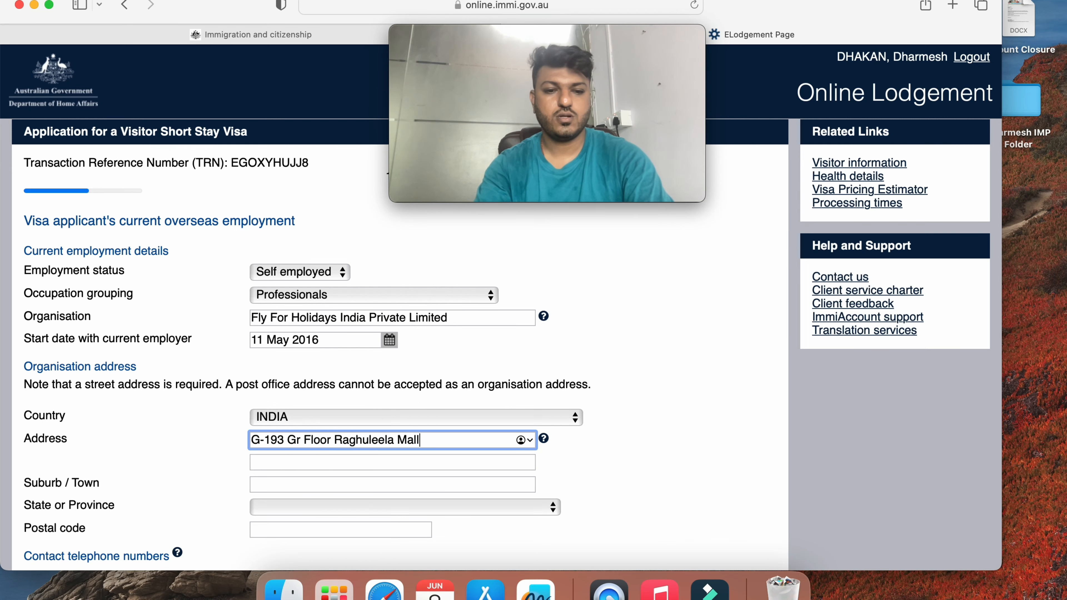
key("Tab")
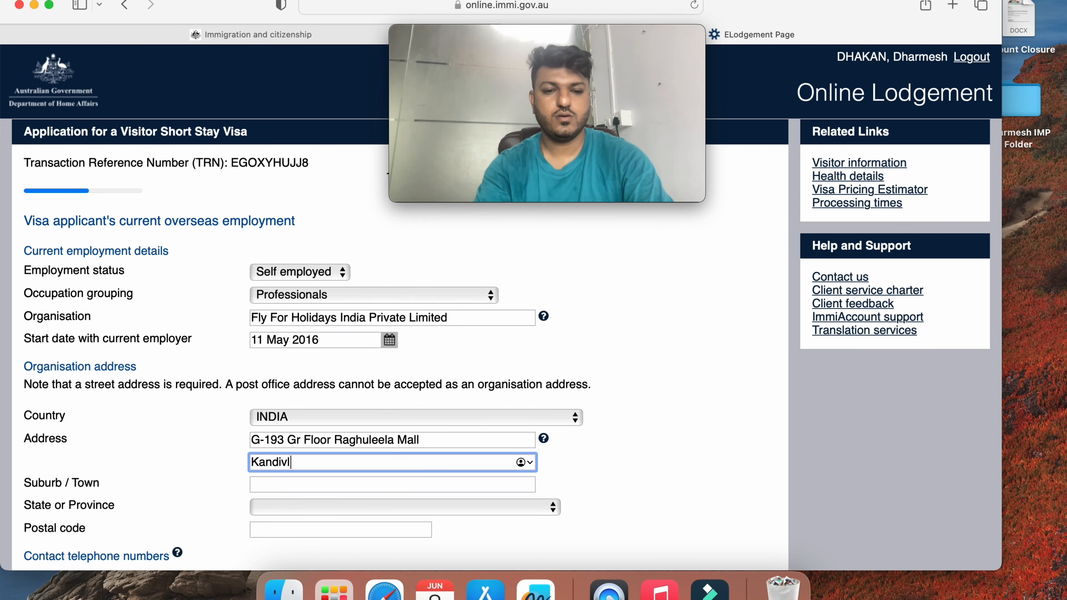
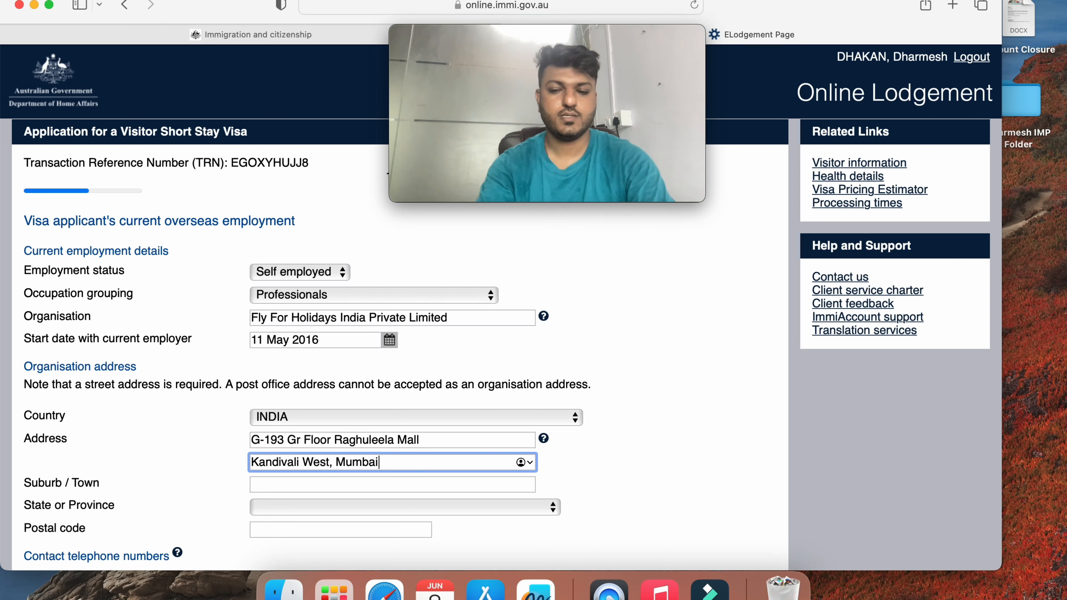
Remove Mumbai and the trailing code from the second address line, and enter Mumbai as suburb / town
key("Tab")
type("m")
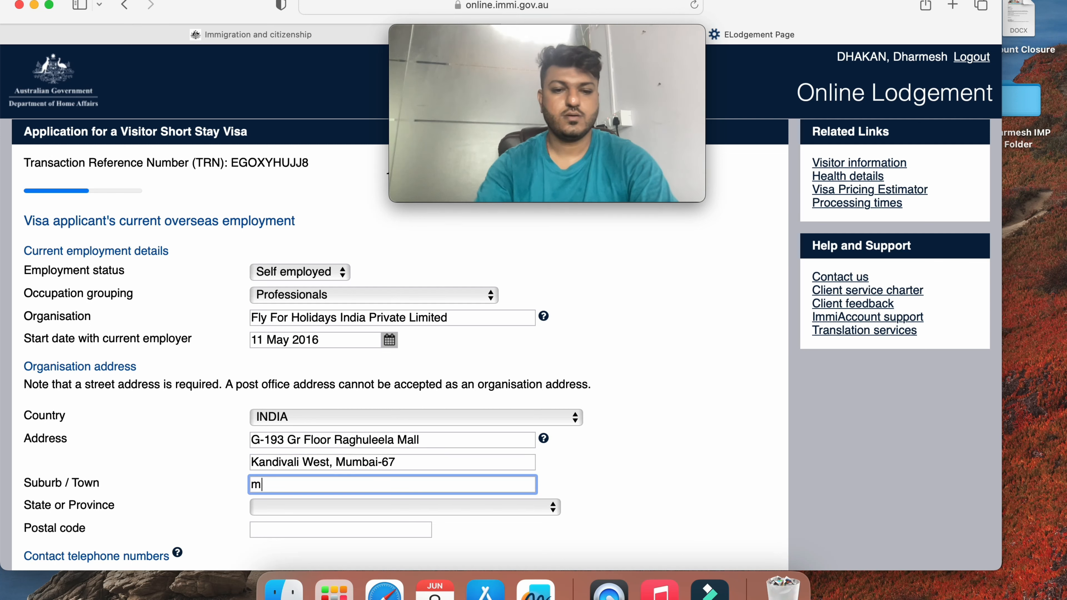
key("BackSpace")
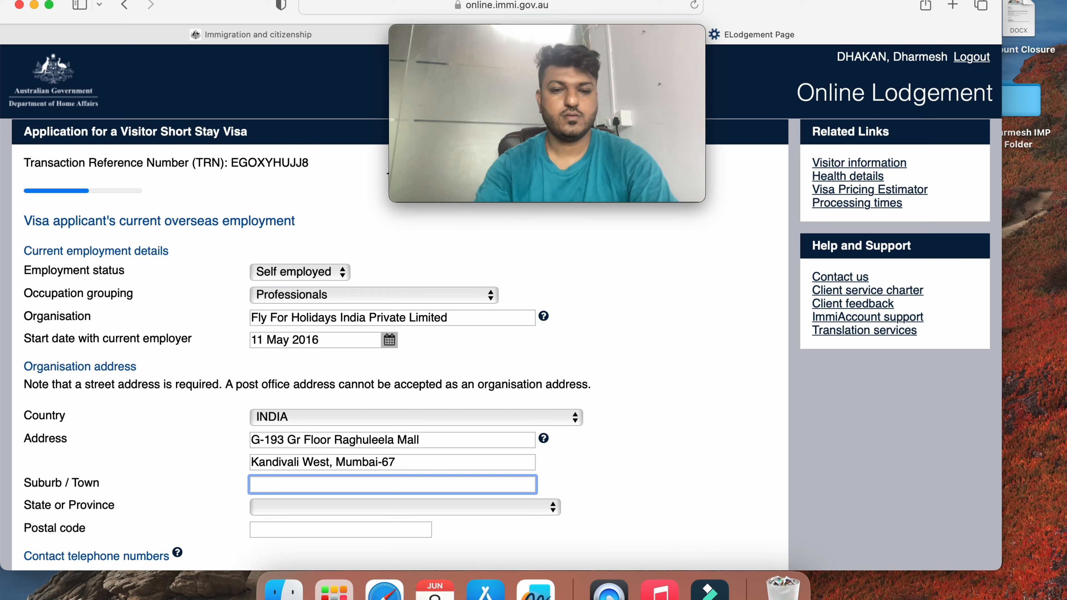
double_click(357, 462)
key("BackSpace")
key("BackSpace")
key("BackSpace")
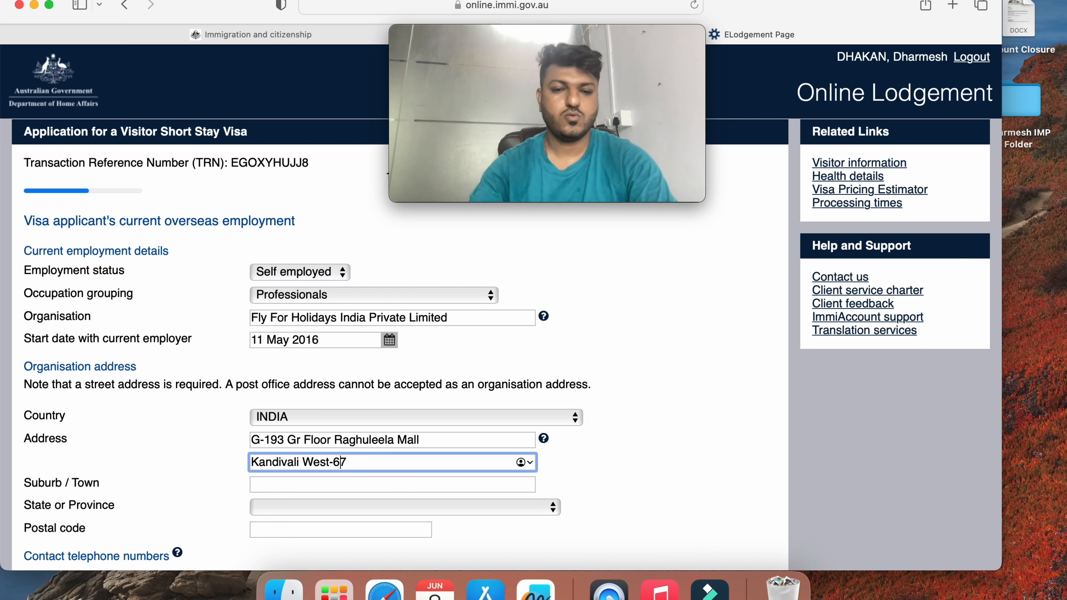
key("End")
key("BackSpace")
key("BackSpace")
key("BackSpace")
key("Tab")
type("Mumbai")
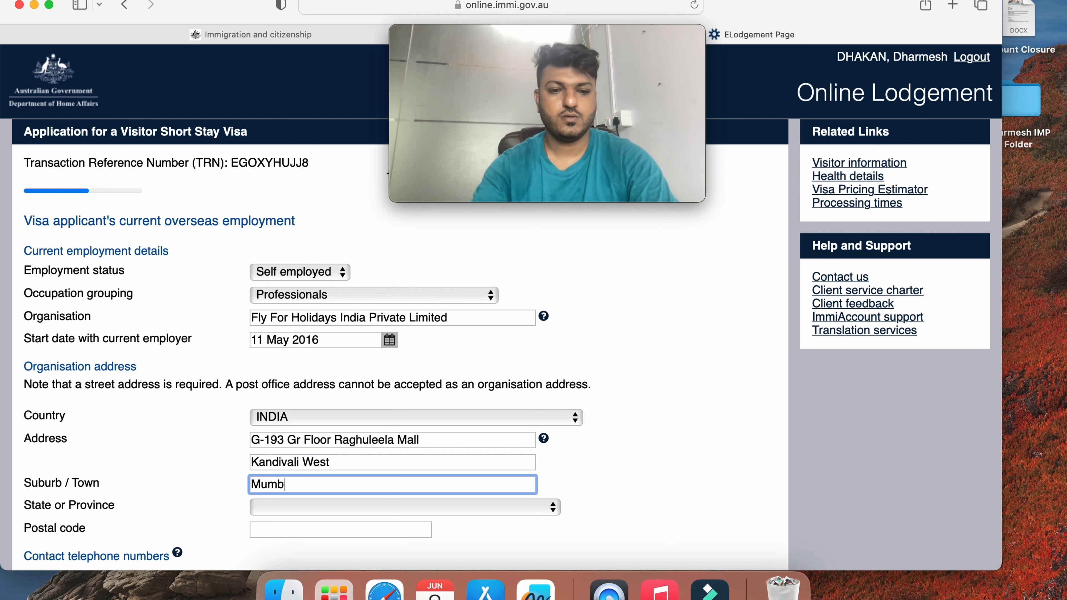
key("Tab")
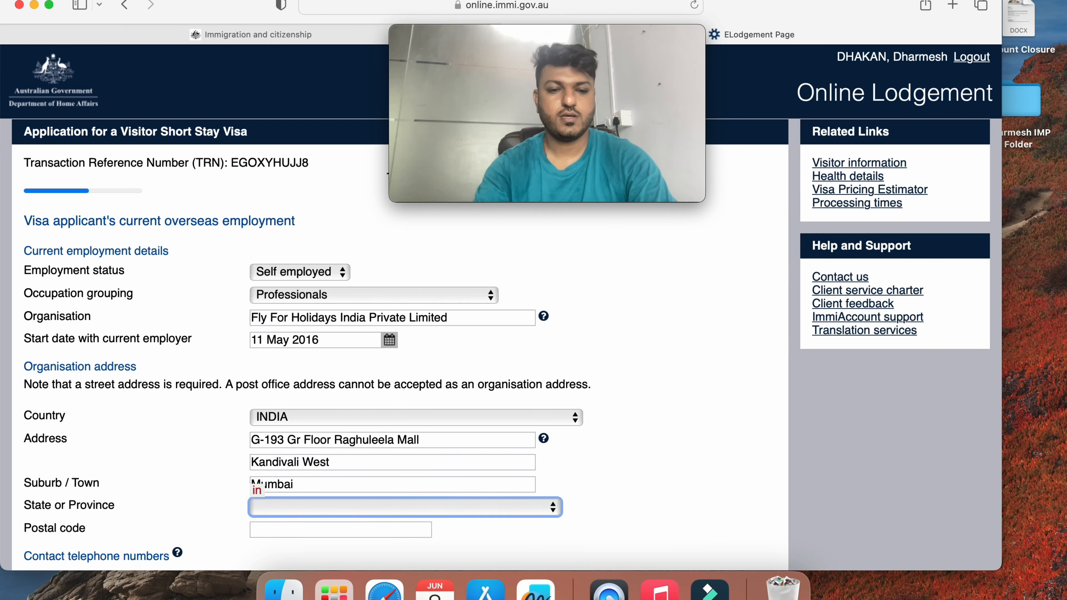
Choose MAHARASHTRA as the organisation's state or province
left_click(452, 514)
key("j")
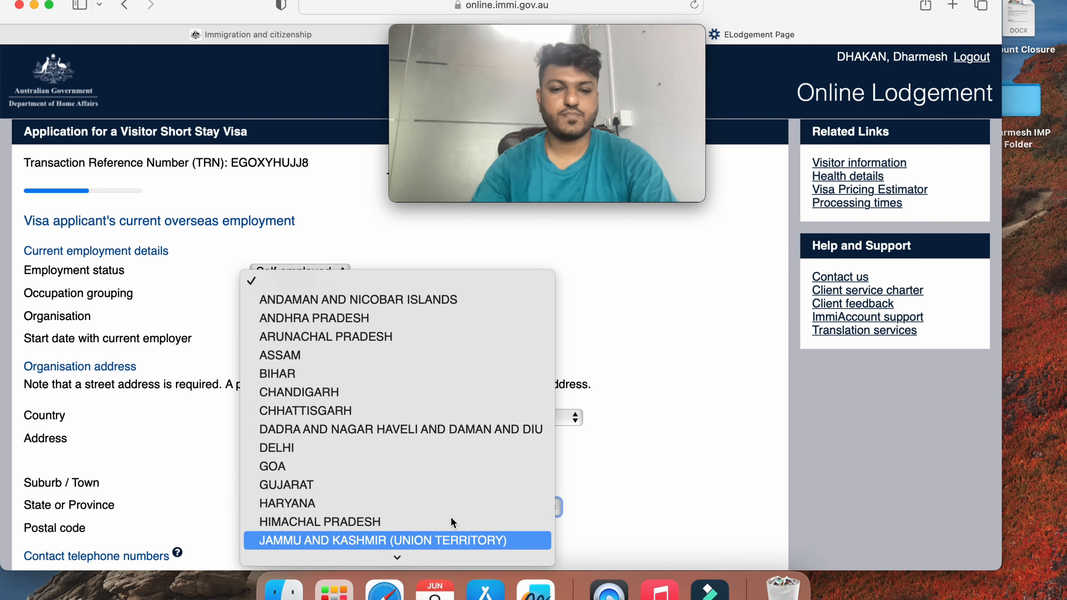
scroll(450, 516, "down", 7)
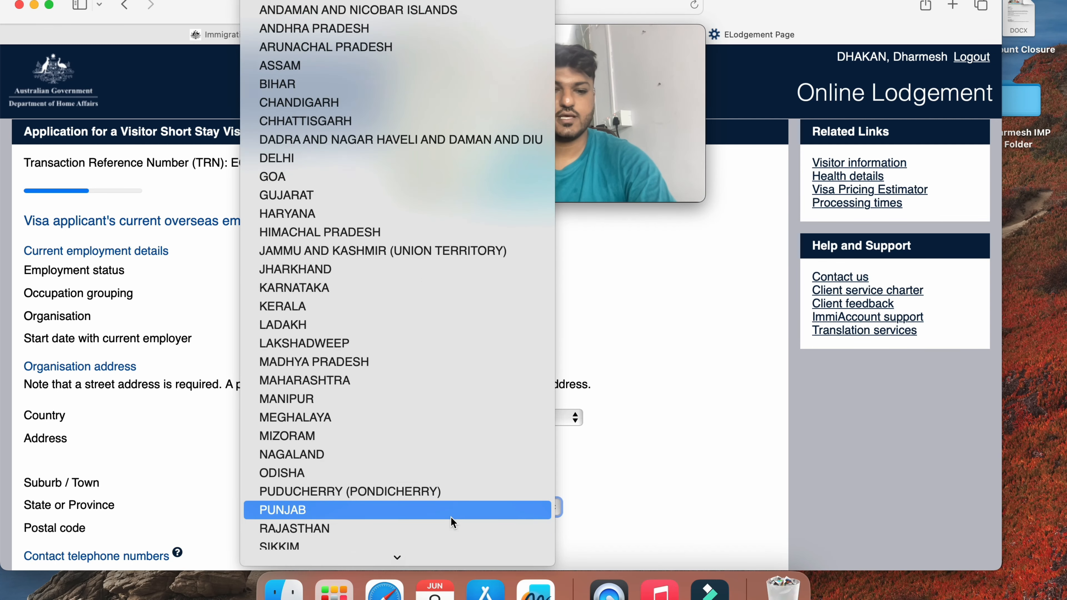
key("j")
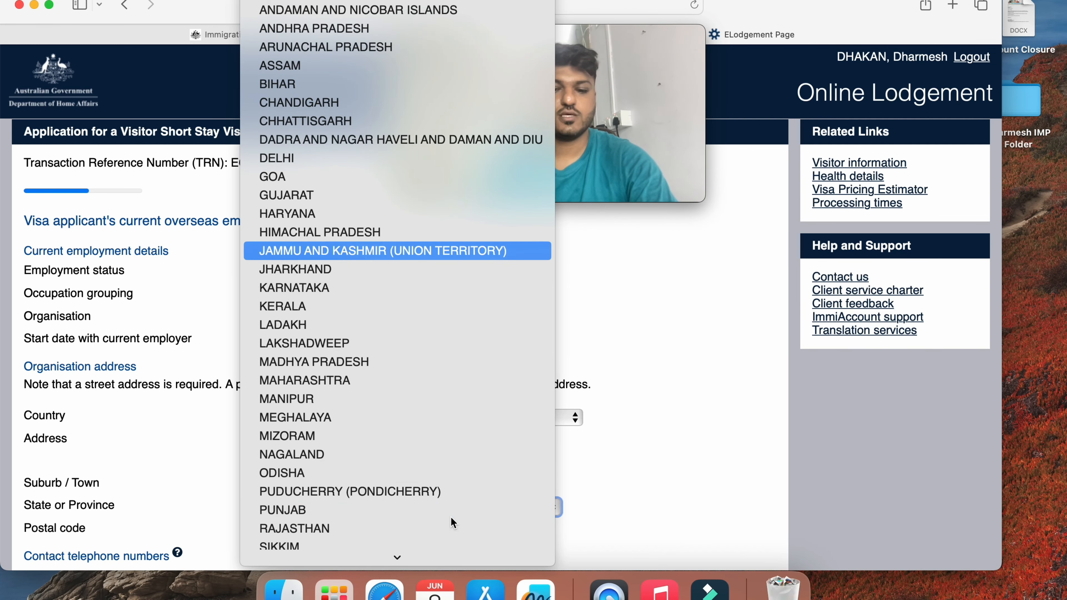
key("m")
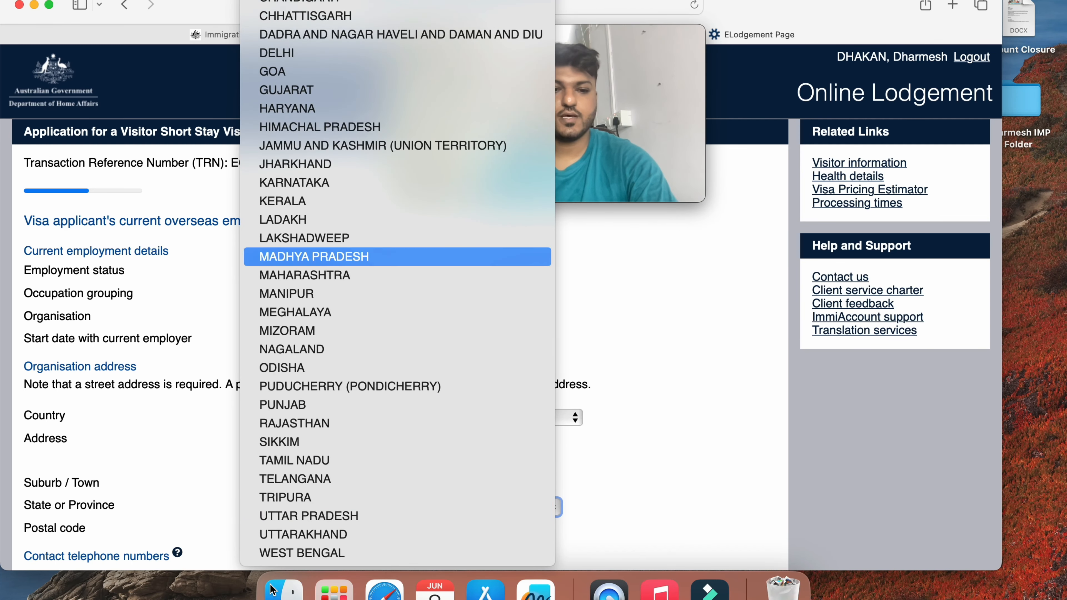
key("Down")
key("Return")
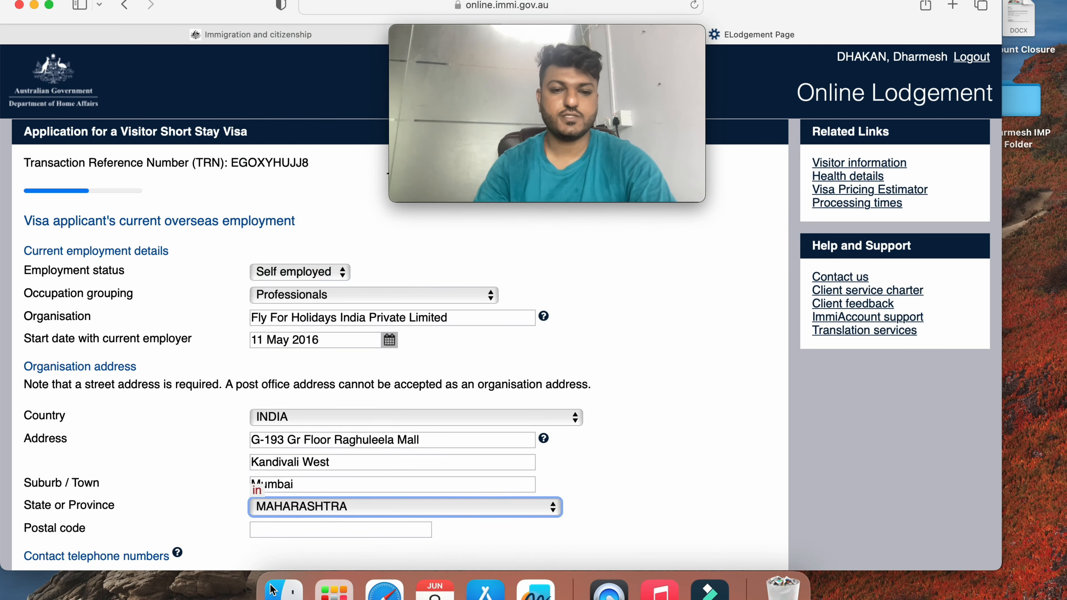
left_click(712, 402)
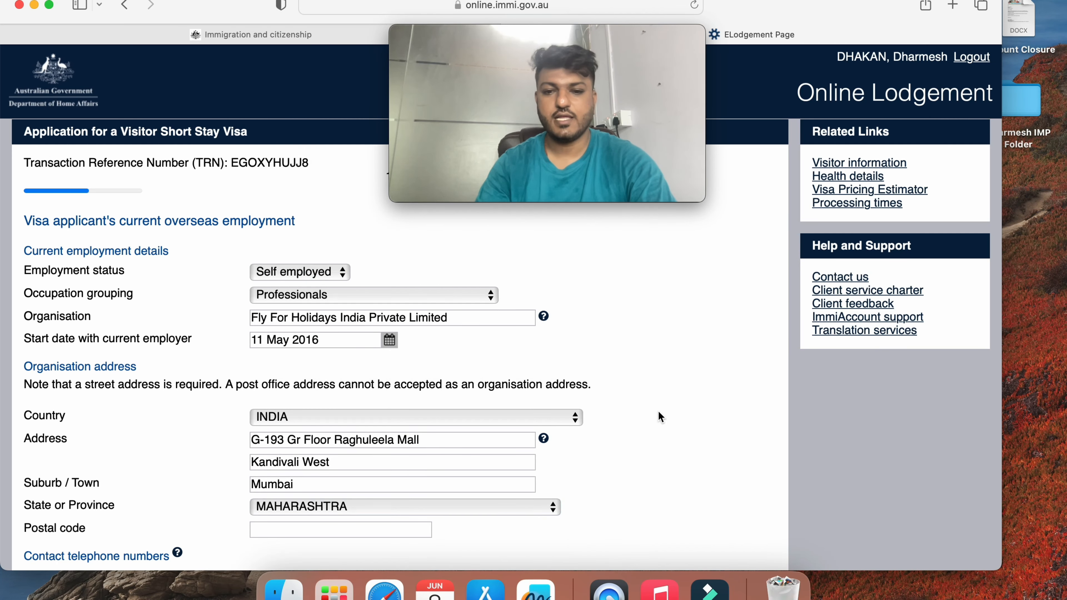
scroll(658, 413, "down", 5)
Enter the organisation's postal code and business phone number
left_click(393, 345)
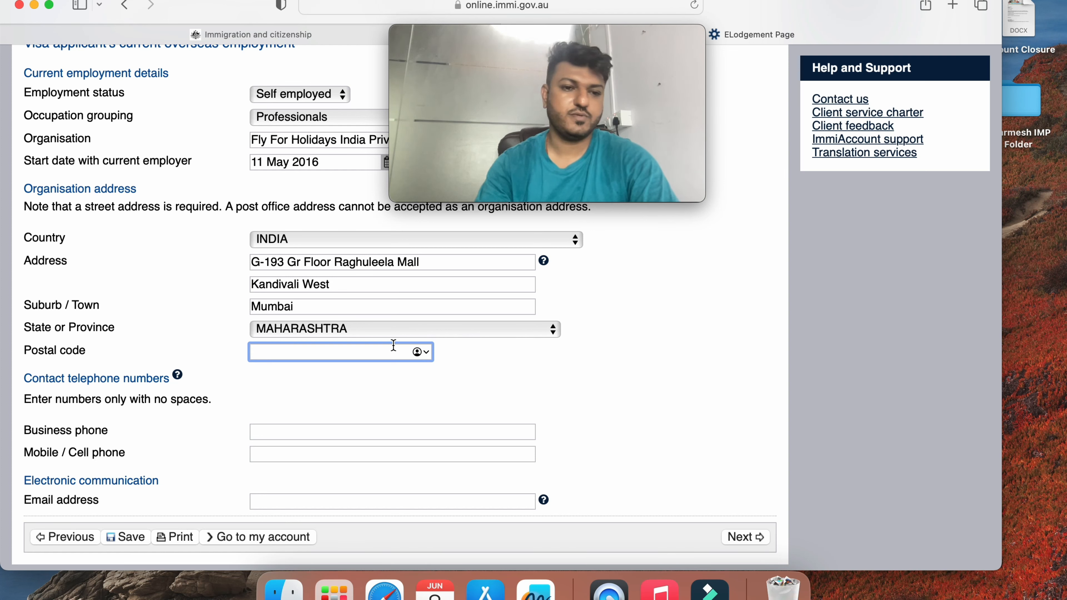
type("400")
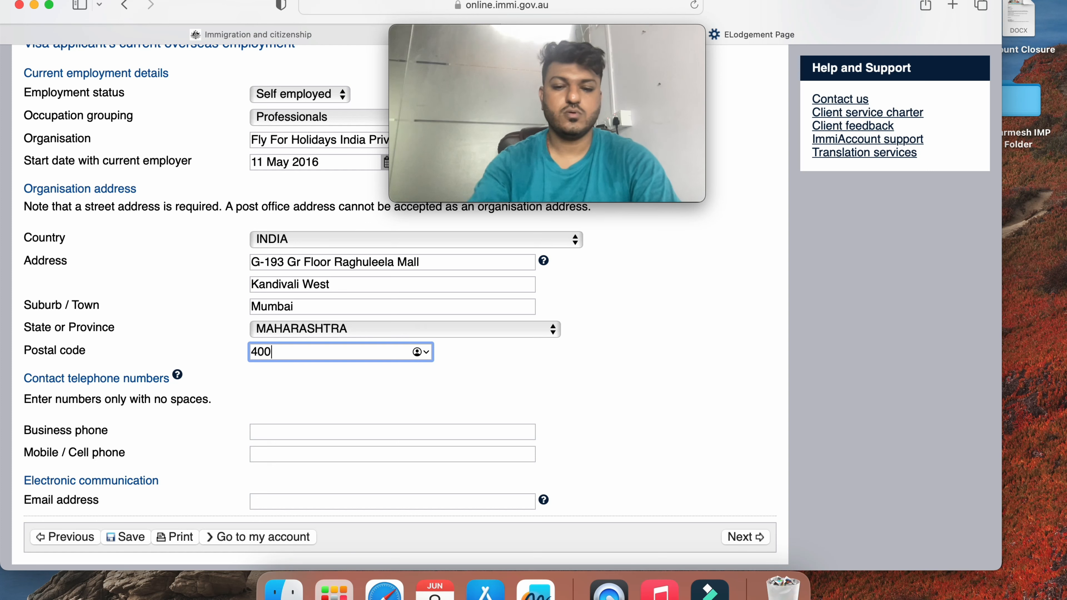
type("067")
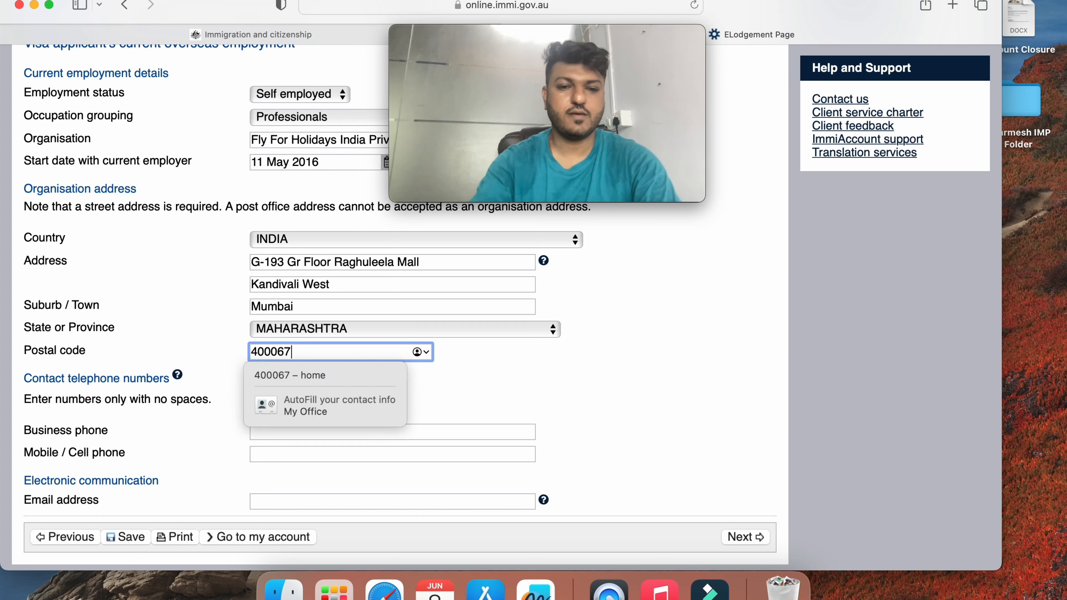
key("Tab")
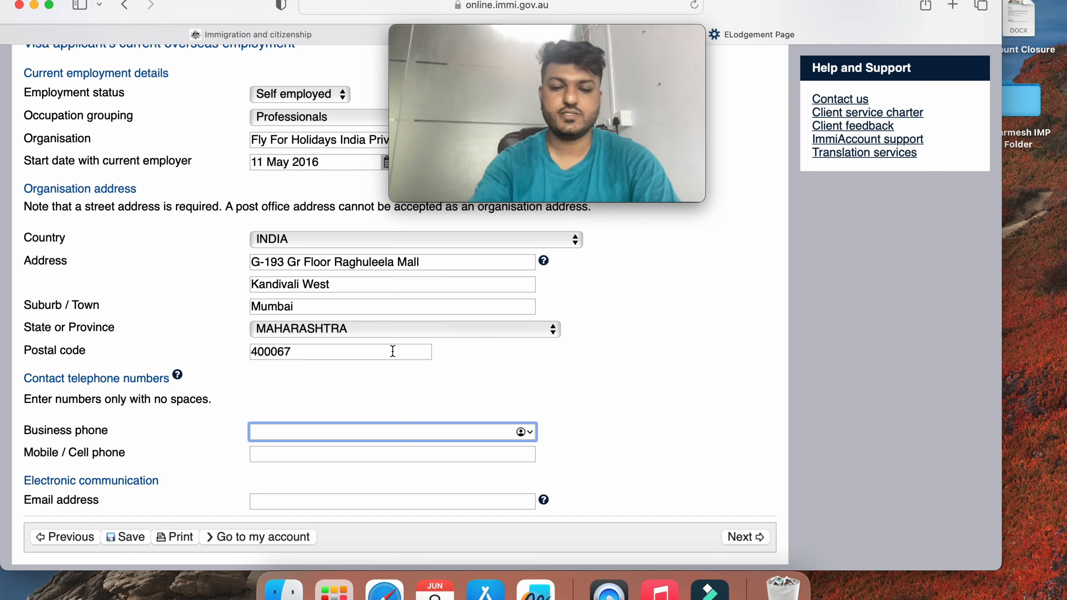
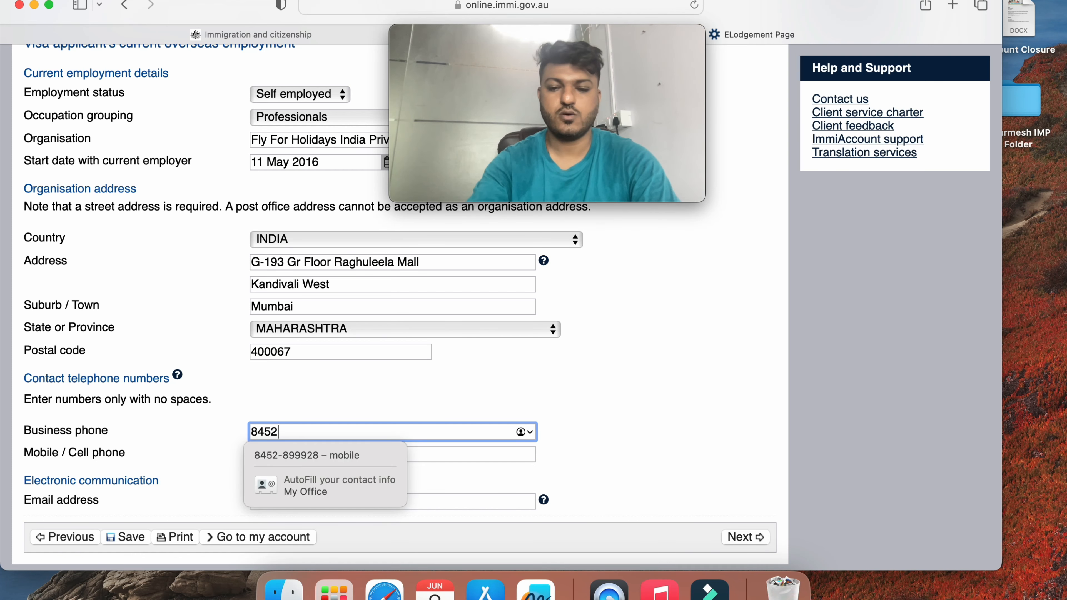
key("Tab")
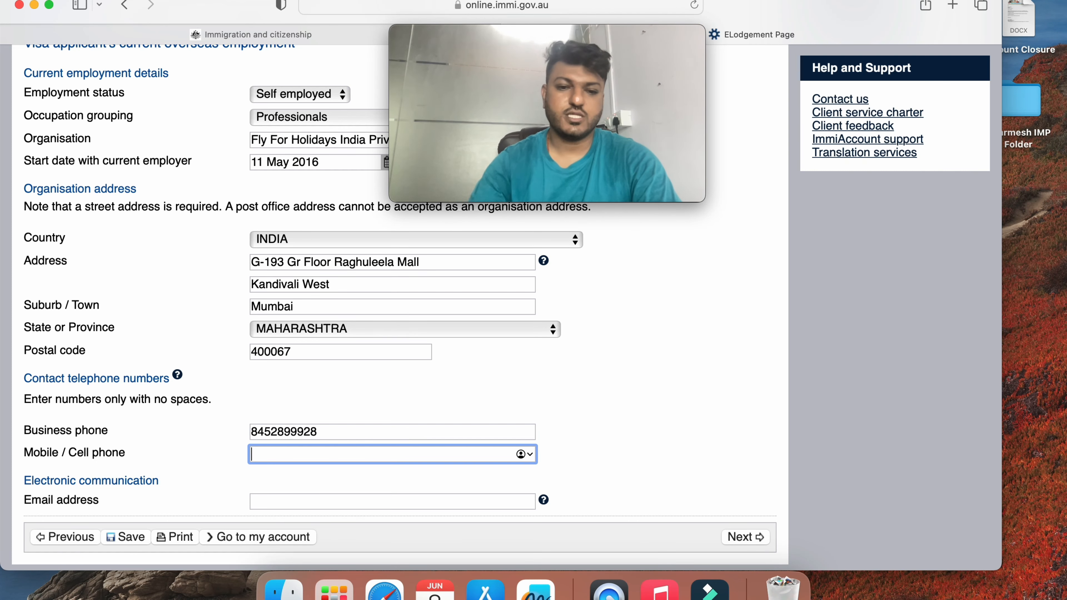
Enter the mobile phone number and the organisation's e-mail address, then submit the page
scroll(399, 294, "down", 2)
left_click(391, 352)
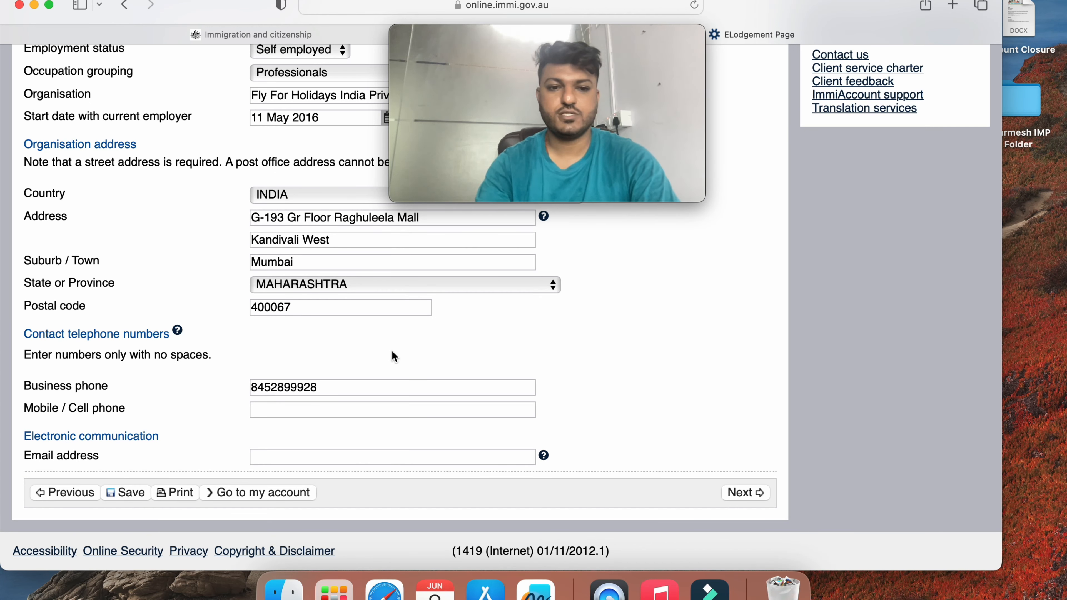
left_click(360, 410)
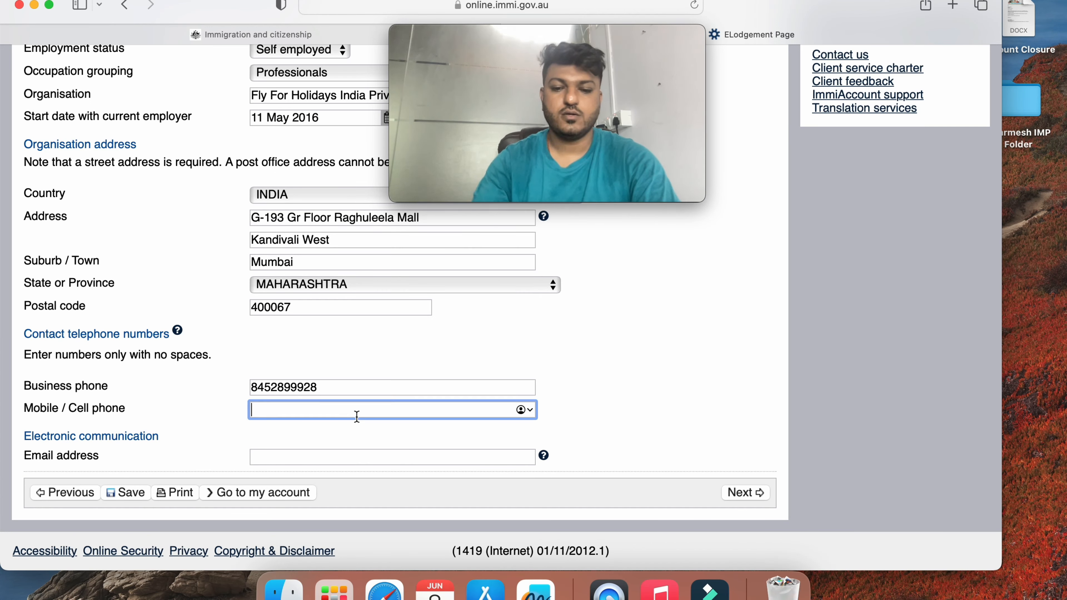
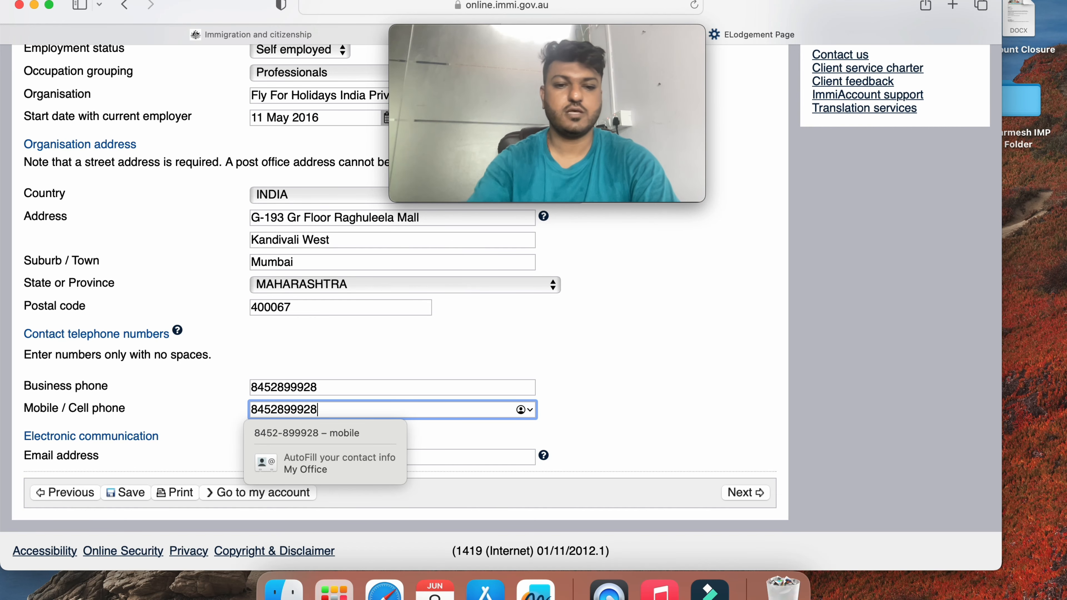
scroll(438, 388, "down", 3)
left_click(384, 452)
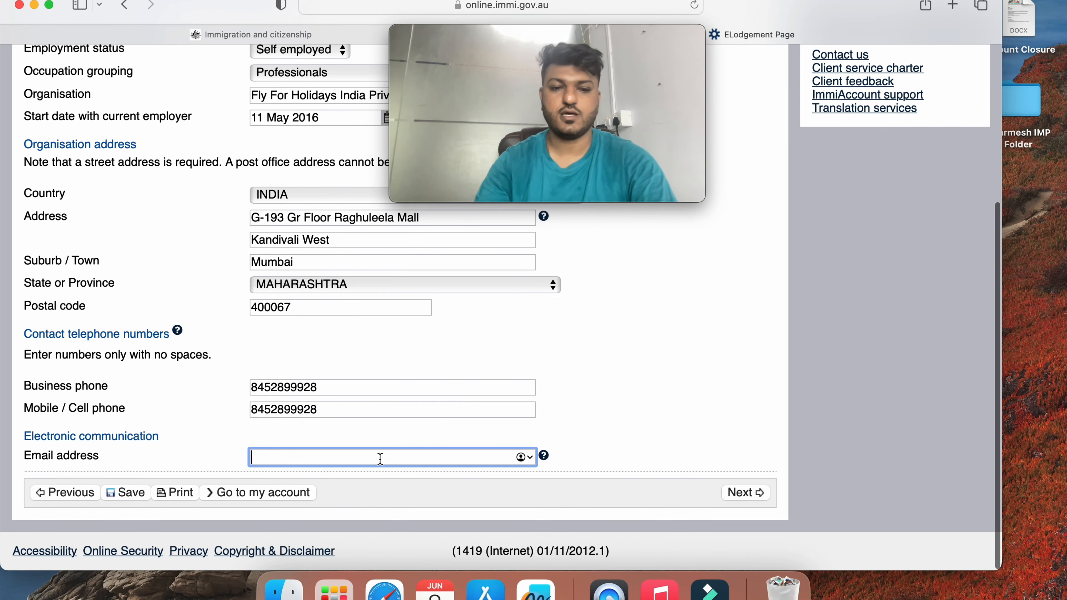
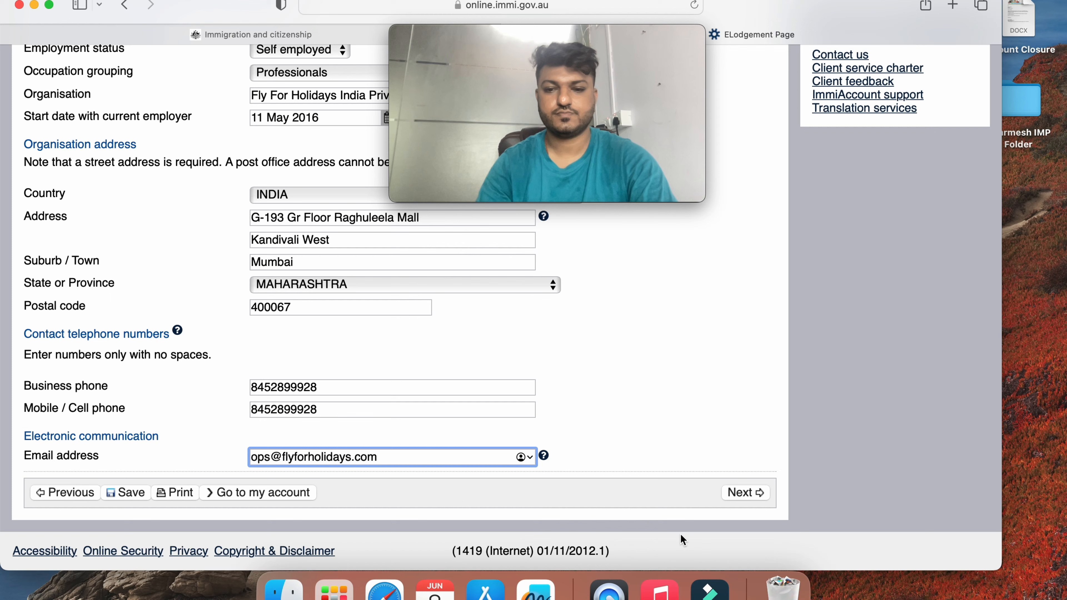
left_click(745, 492)
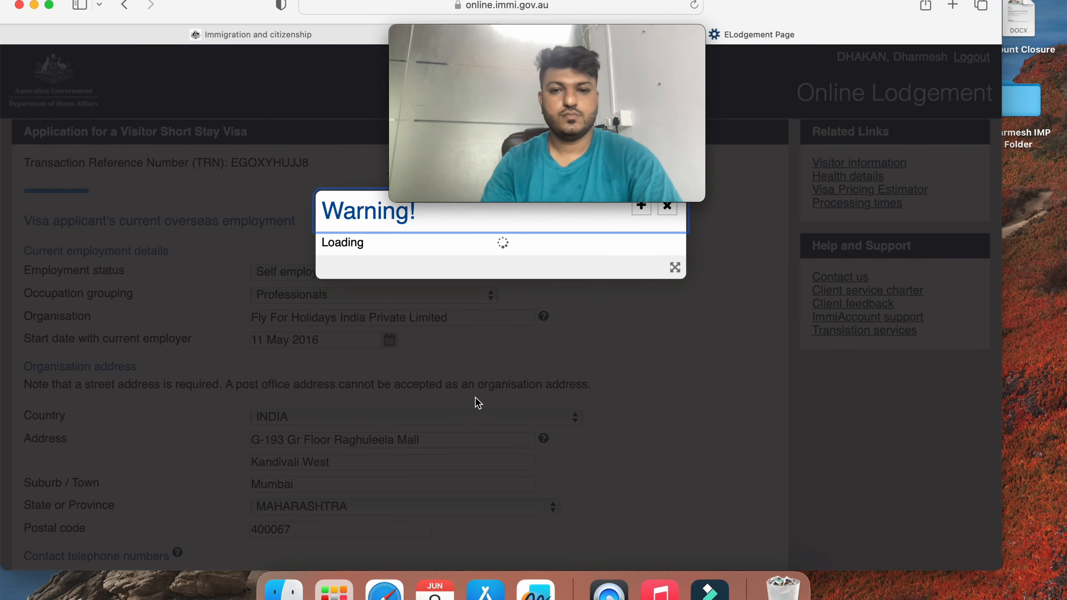
Confirm the e-mail warning to proceed to the Financial support page
left_click(625, 309)
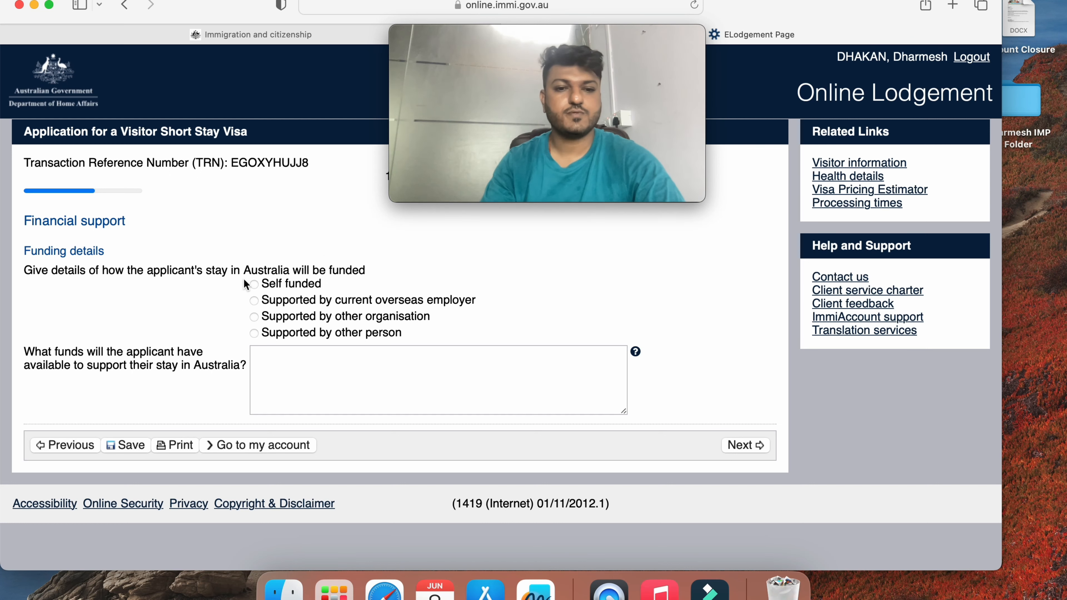
Choose Self funded and start the funds explanation: 'I will be self funding the trip', around AUD 5000
left_click(254, 285)
left_click(288, 352)
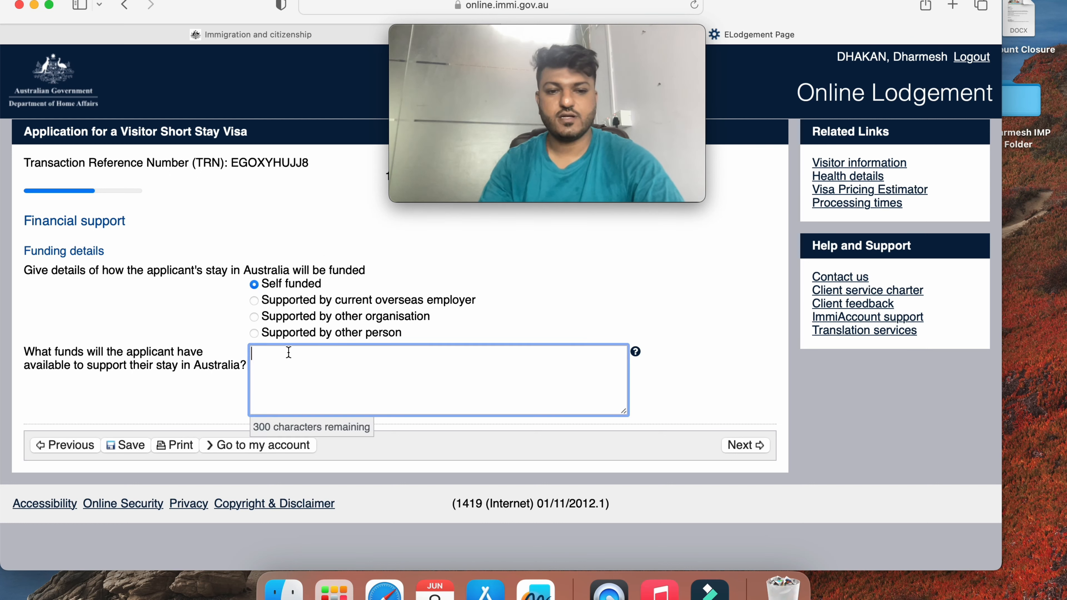
type("I will ")
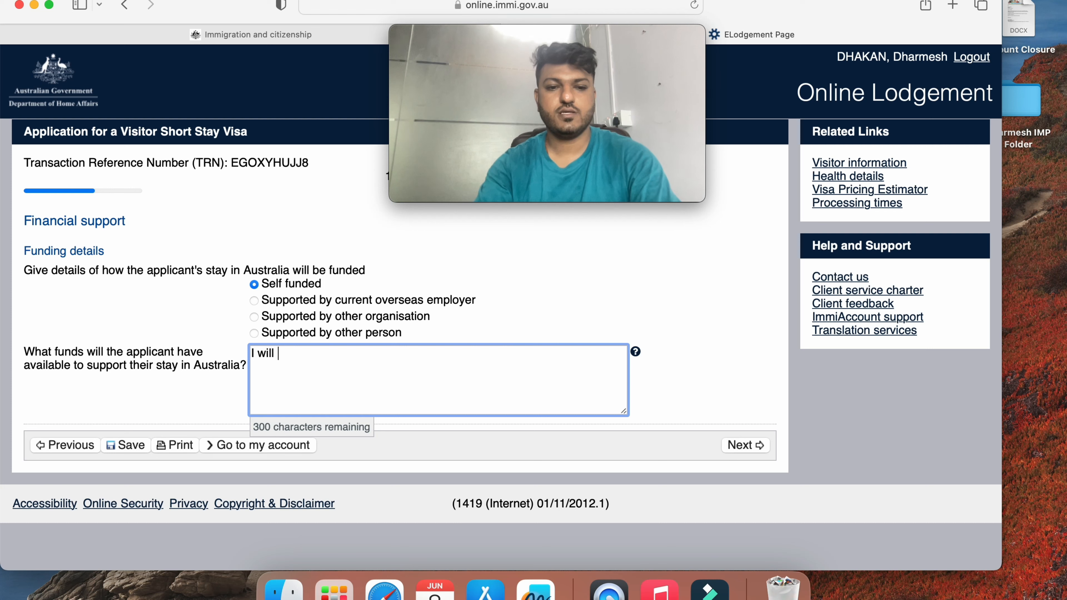
type("be s")
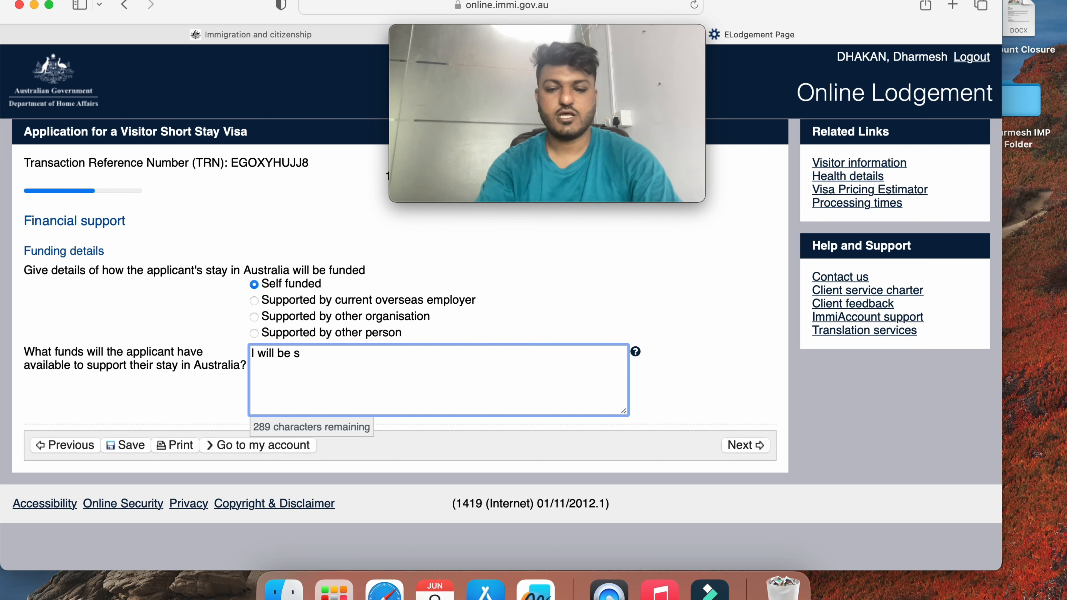
type("elf funding the trip. I have")
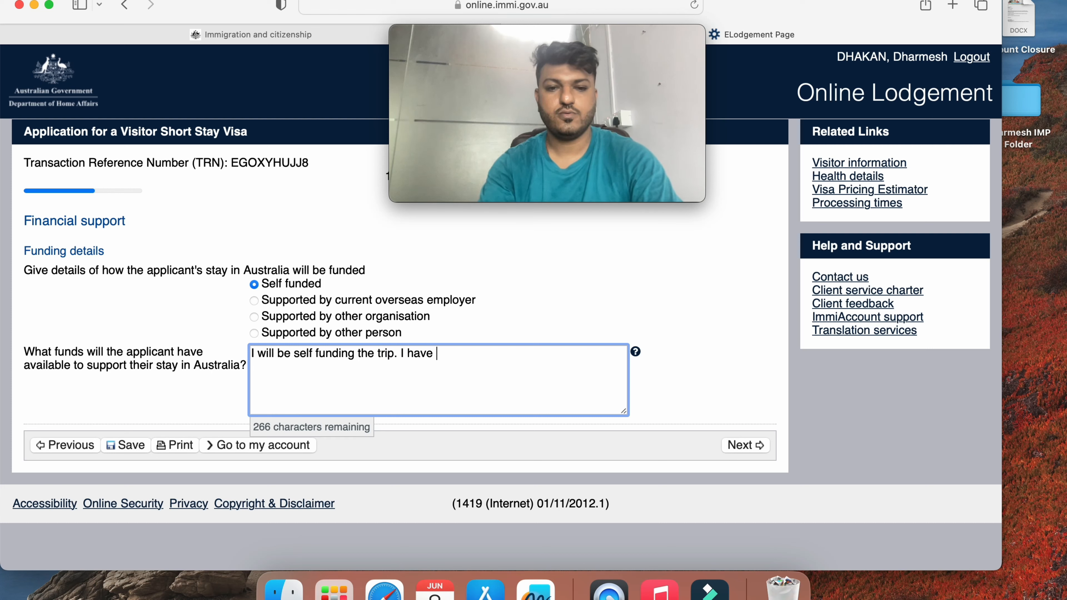
type("planned to ")
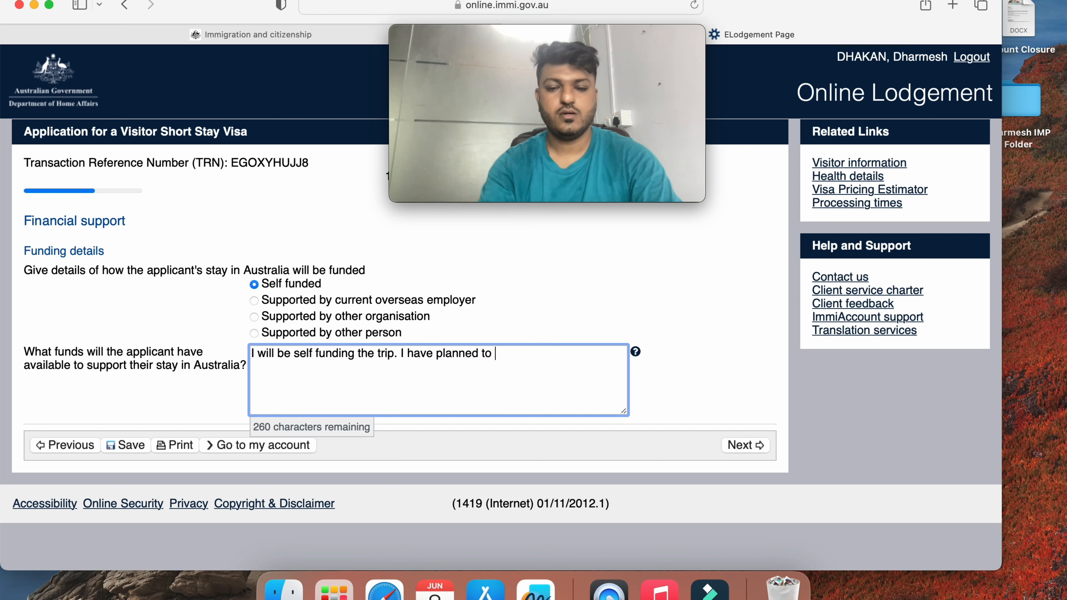
type("spend around")
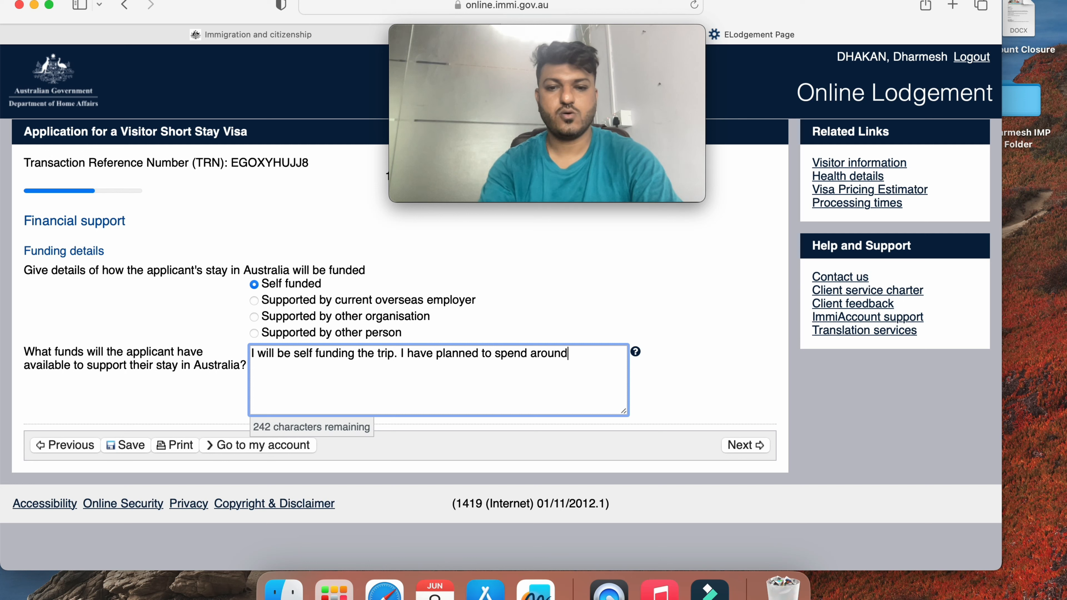
type(" AUD")
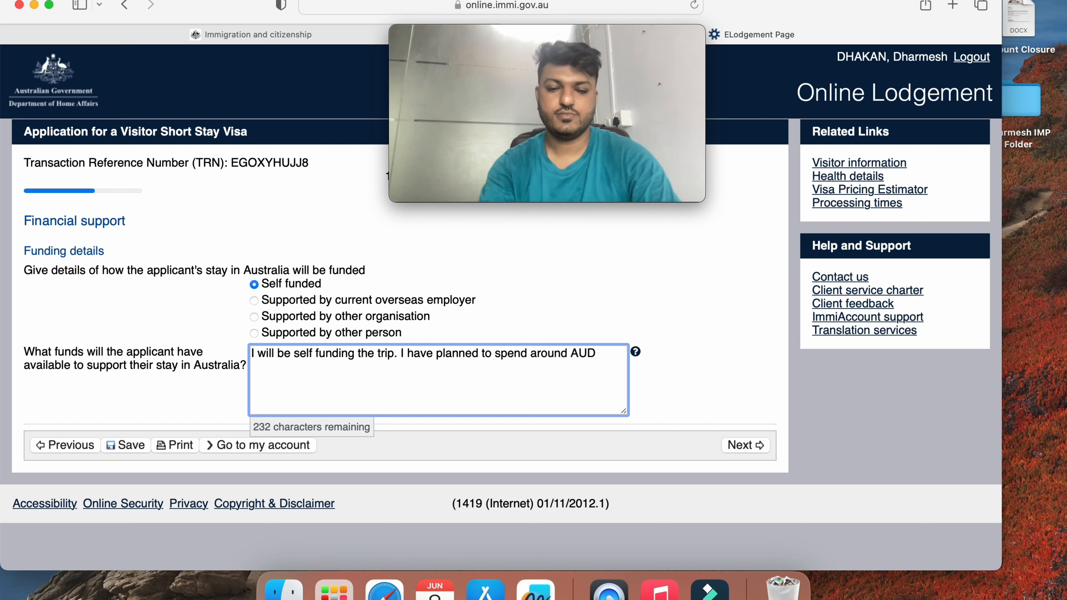
type(" 5000")
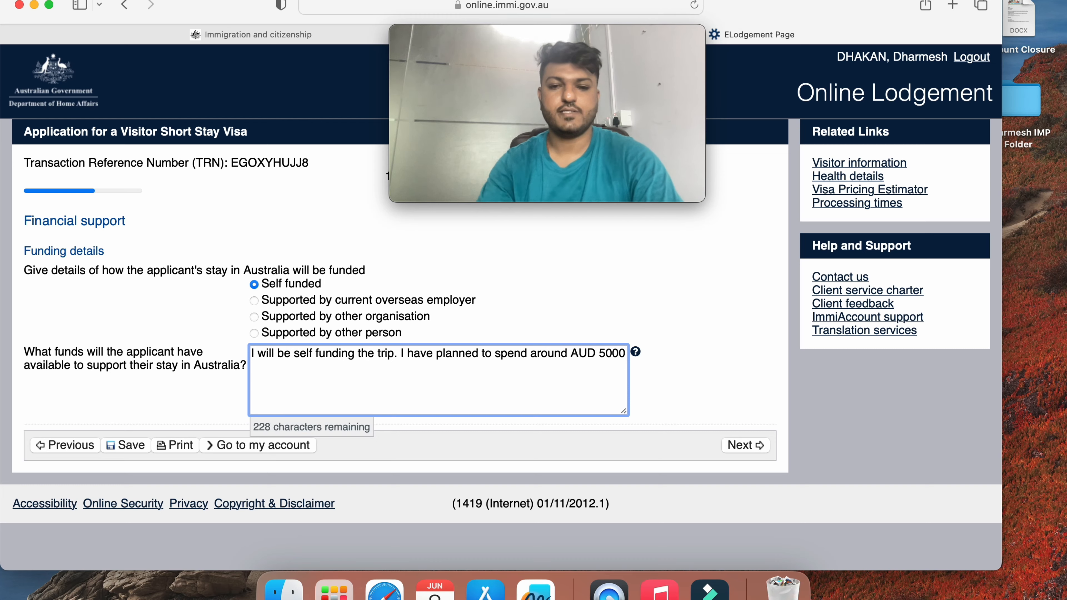
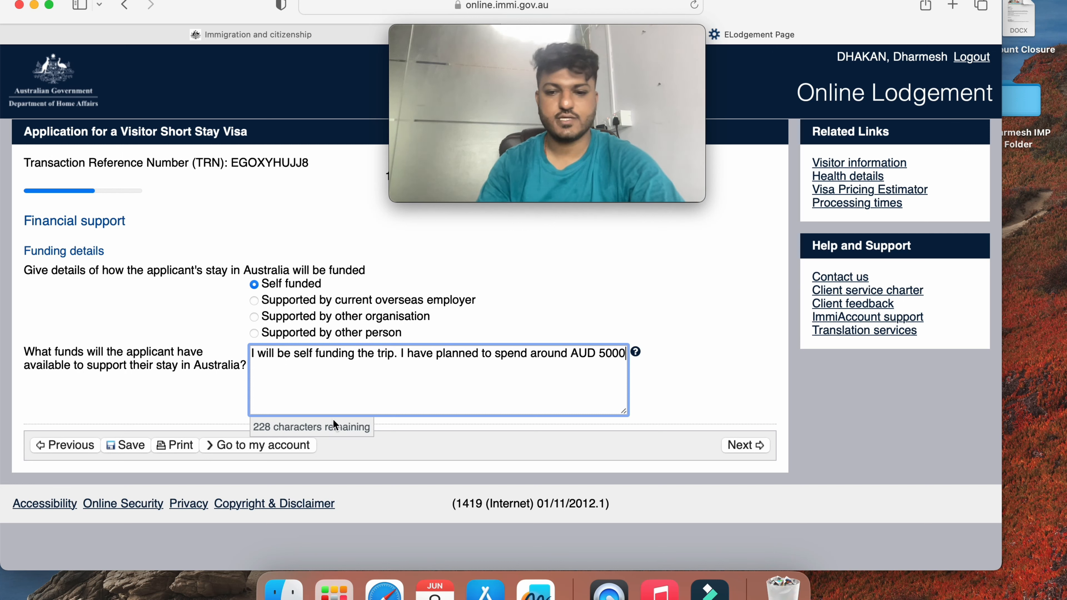
Save the self-funded financial support answer of about AUD 5000 and continue to Business activities
left_click(743, 445)
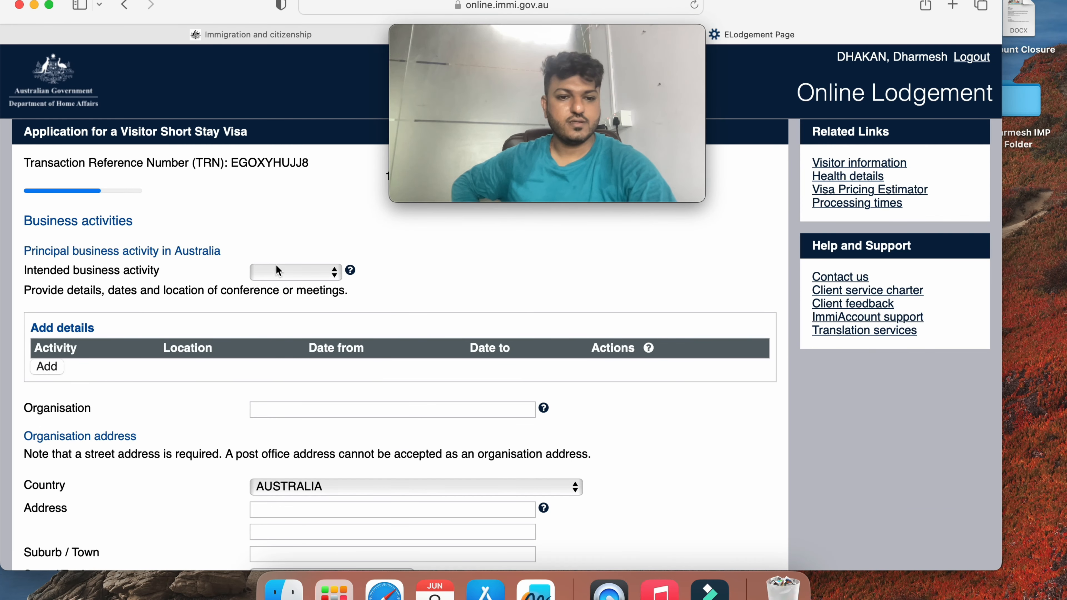
left_click(285, 278)
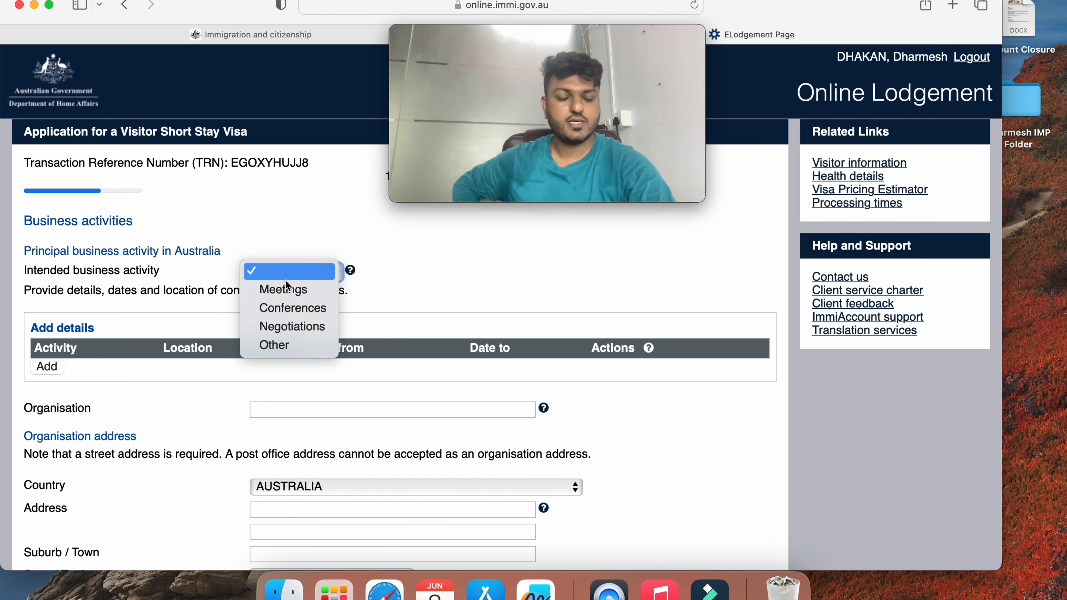
left_click(275, 218)
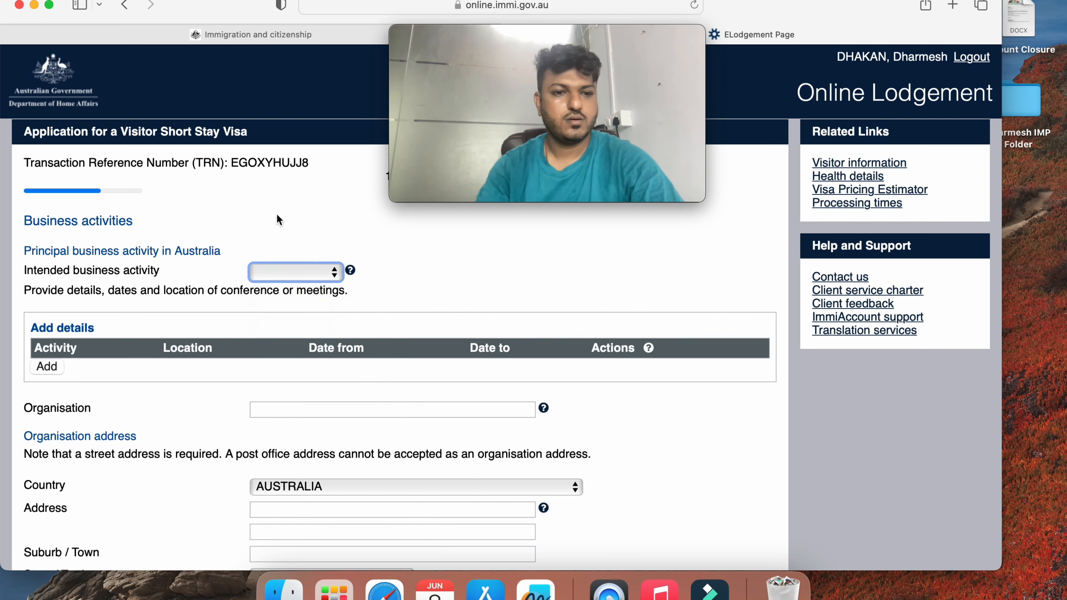
scroll(278, 217, "down", 1)
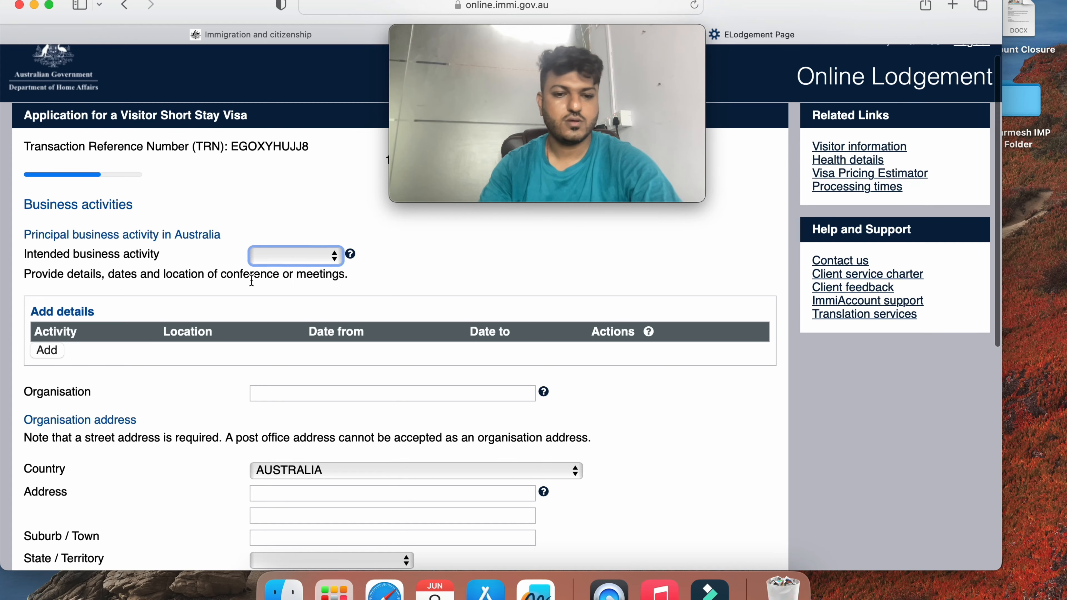
scroll(251, 281, "down", 10)
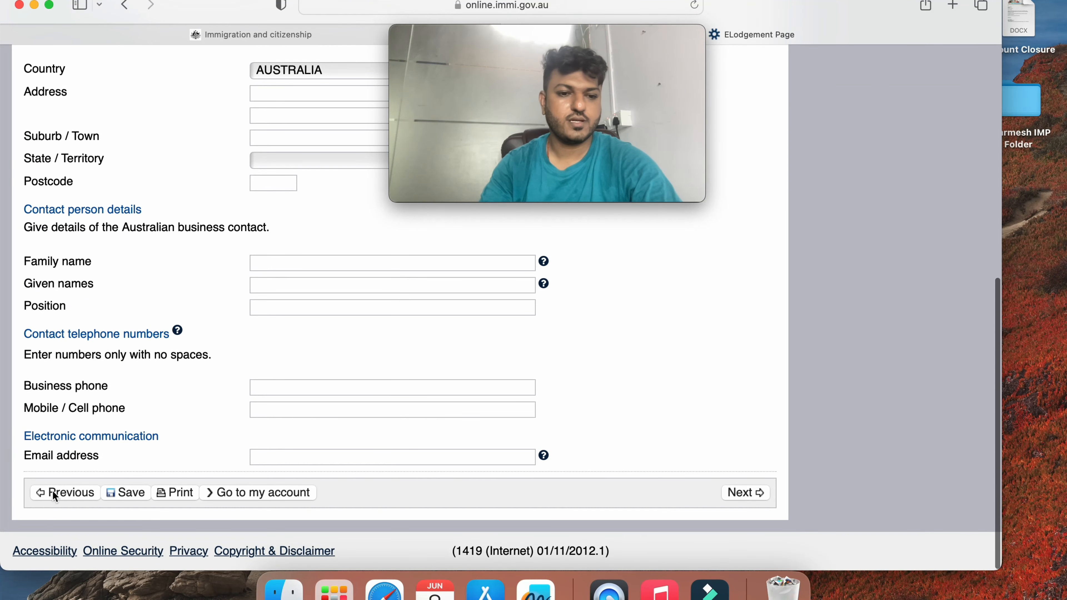
Step back through Financial support, employment, Entry to Australia and family pages to Authorised recipient
left_click(70, 493)
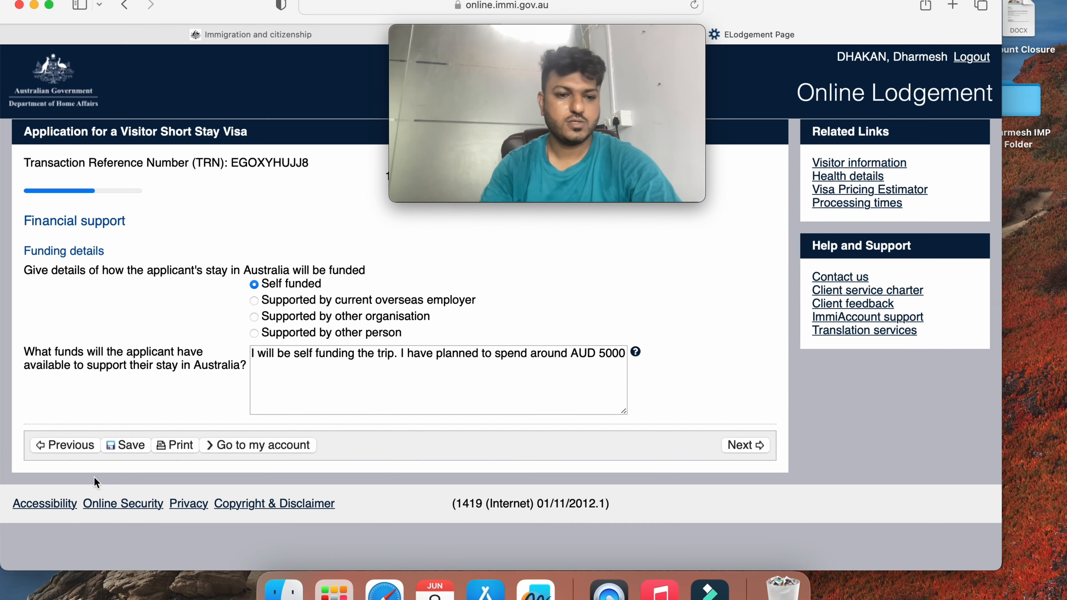
left_click(75, 445)
scroll(76, 445, "down", 5)
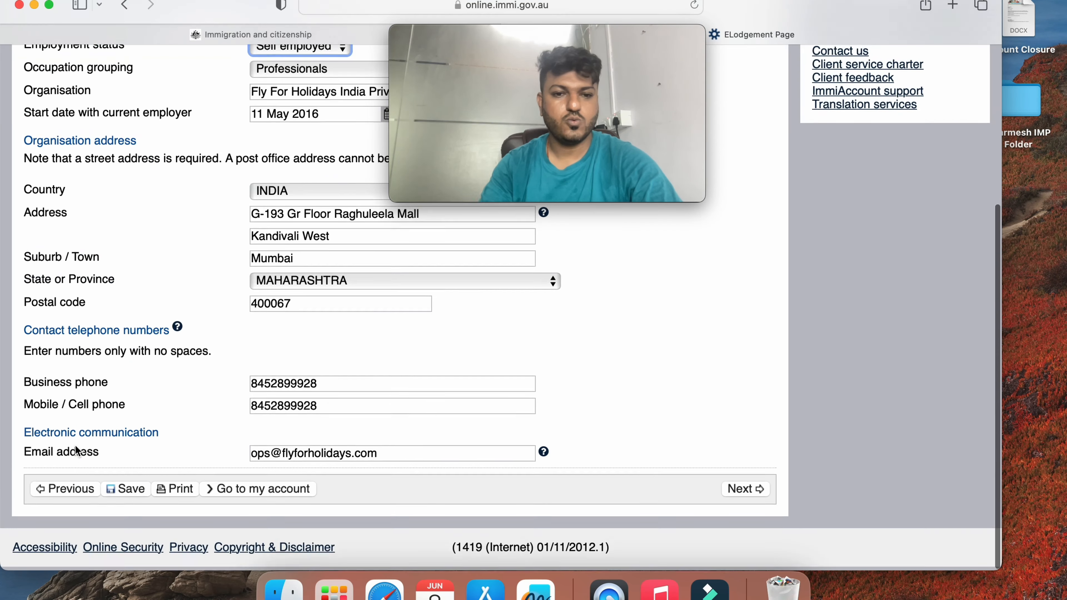
left_click(63, 495)
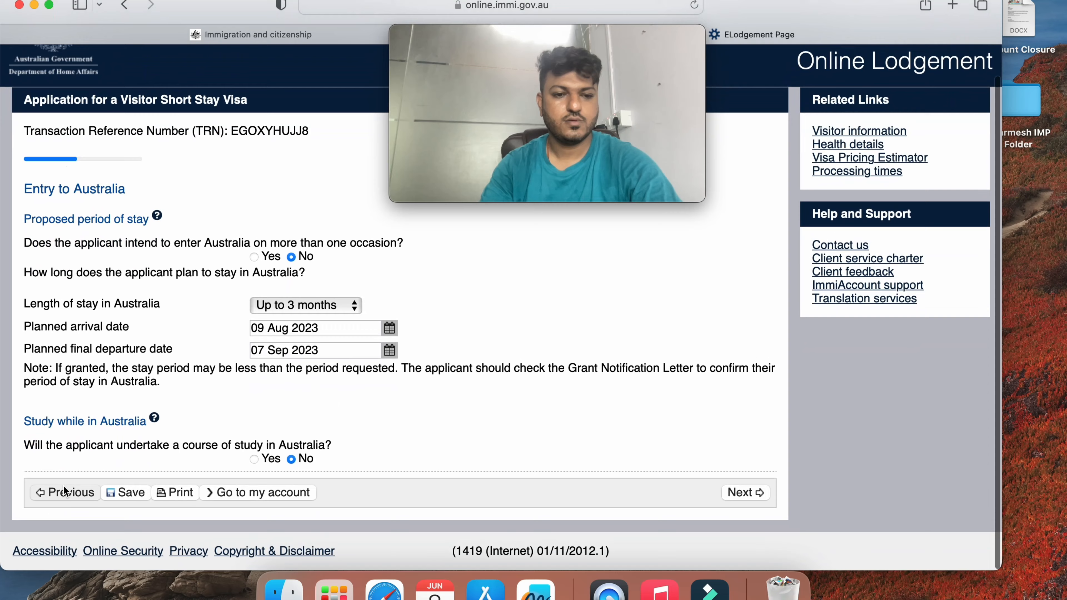
left_click(66, 495)
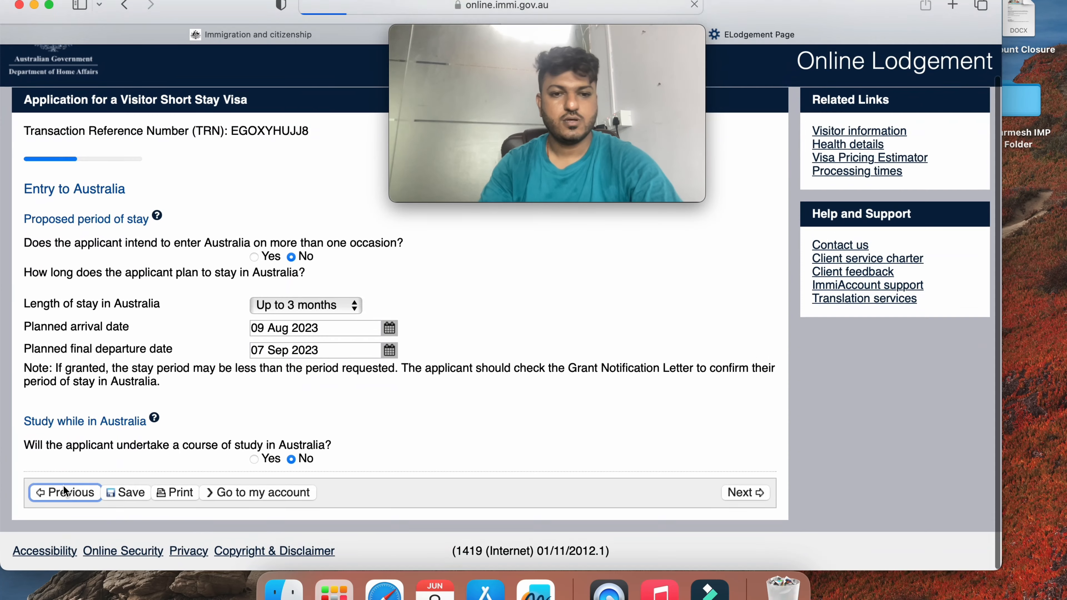
left_click(84, 357)
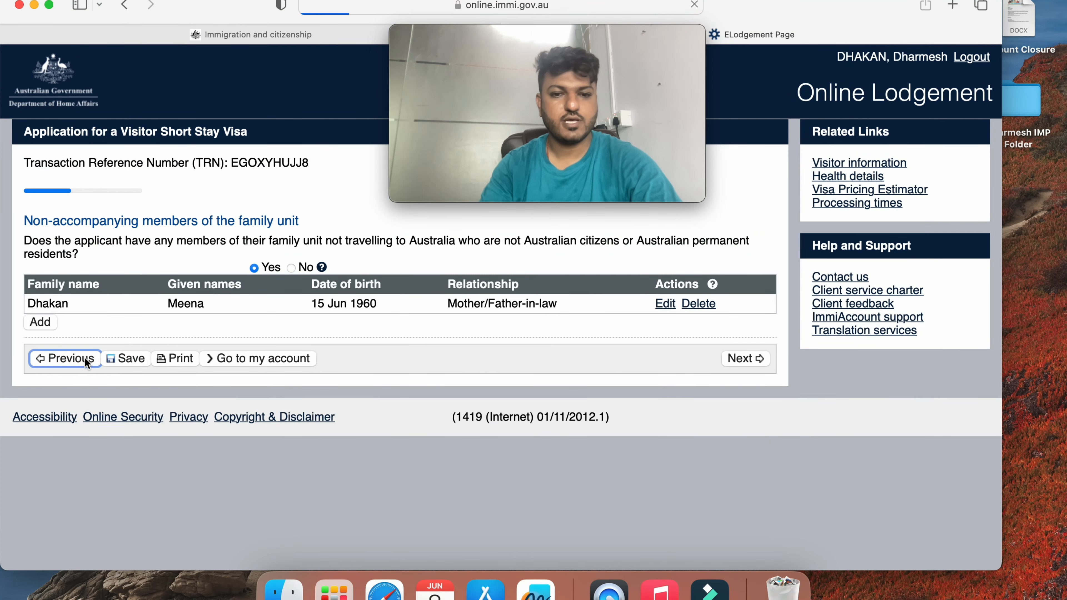
scroll(86, 363, "down", 2)
scroll(83, 363, "down", 1)
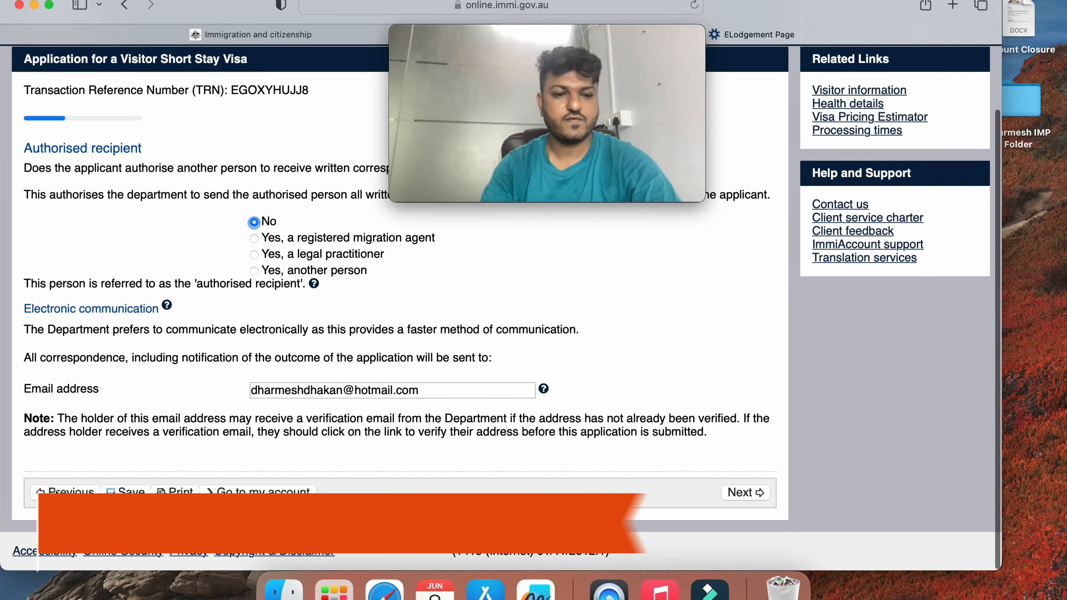
Continue back through Contact details, Travelling companions, Critical data and passport pages to Application context
left_click(71, 492)
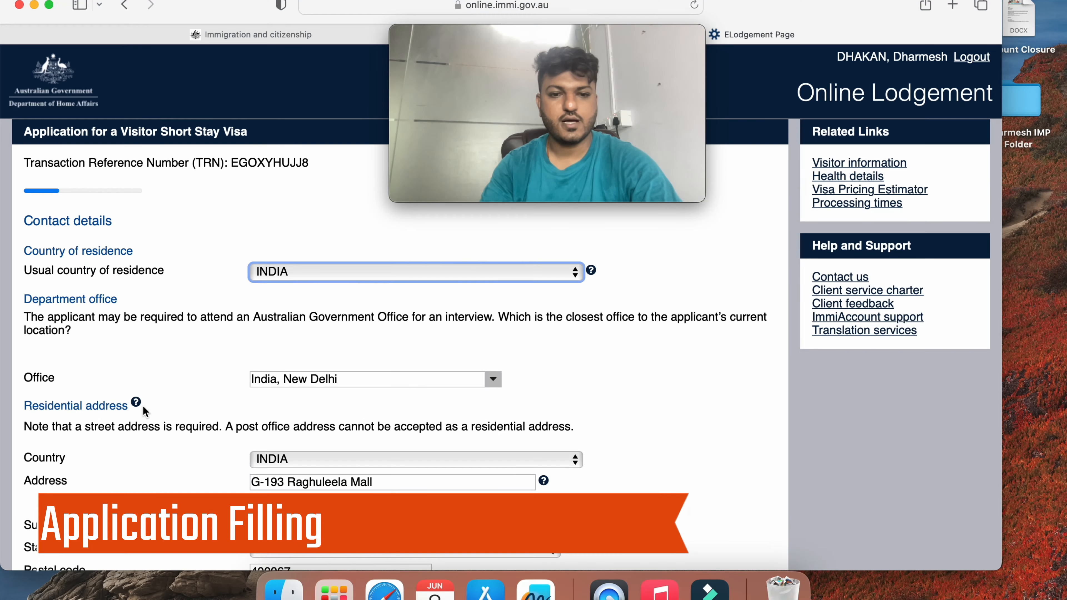
scroll(175, 393, "down", 10)
left_click(67, 490)
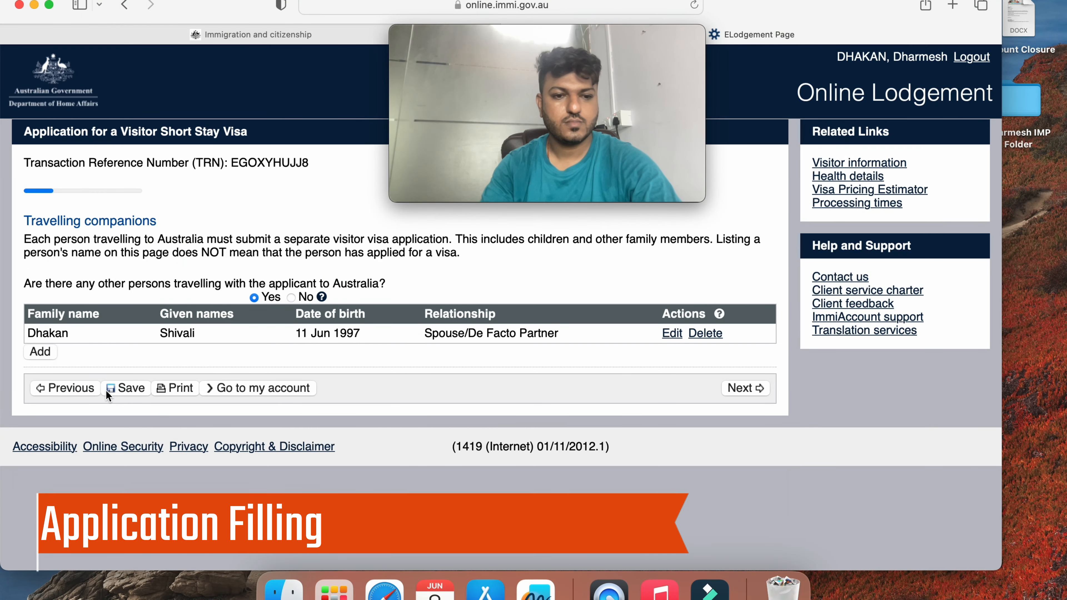
left_click(88, 383)
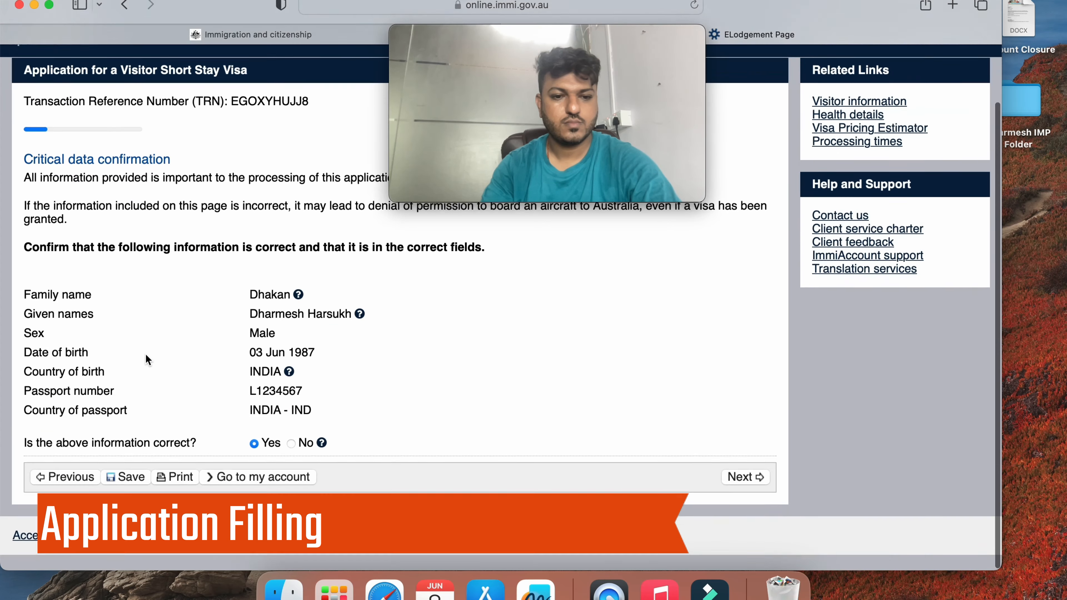
left_click(61, 490)
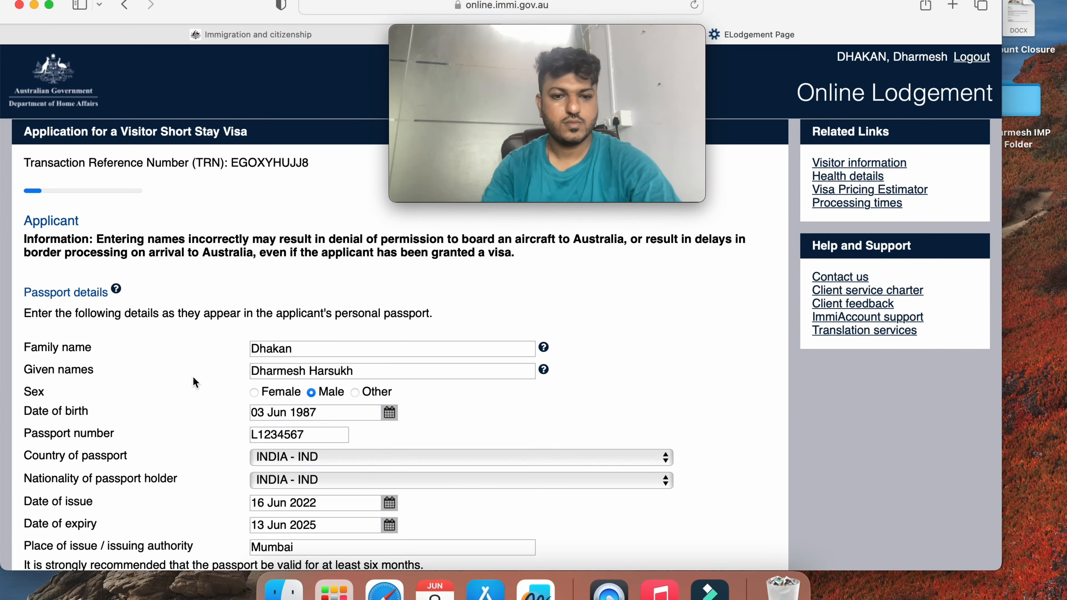
scroll(193, 376, "down", 10)
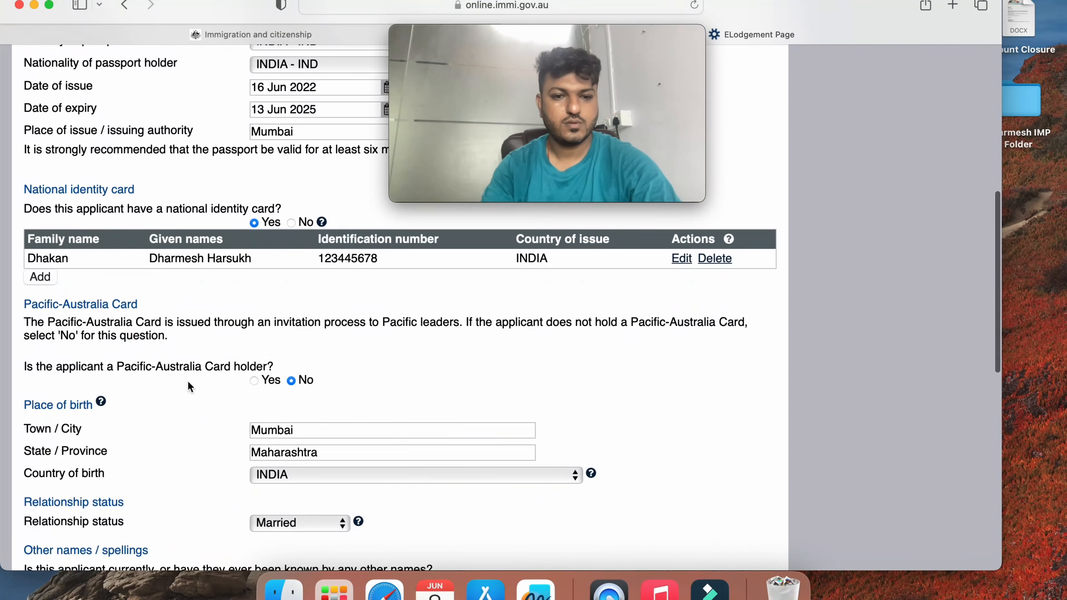
scroll(187, 380, "down", 10)
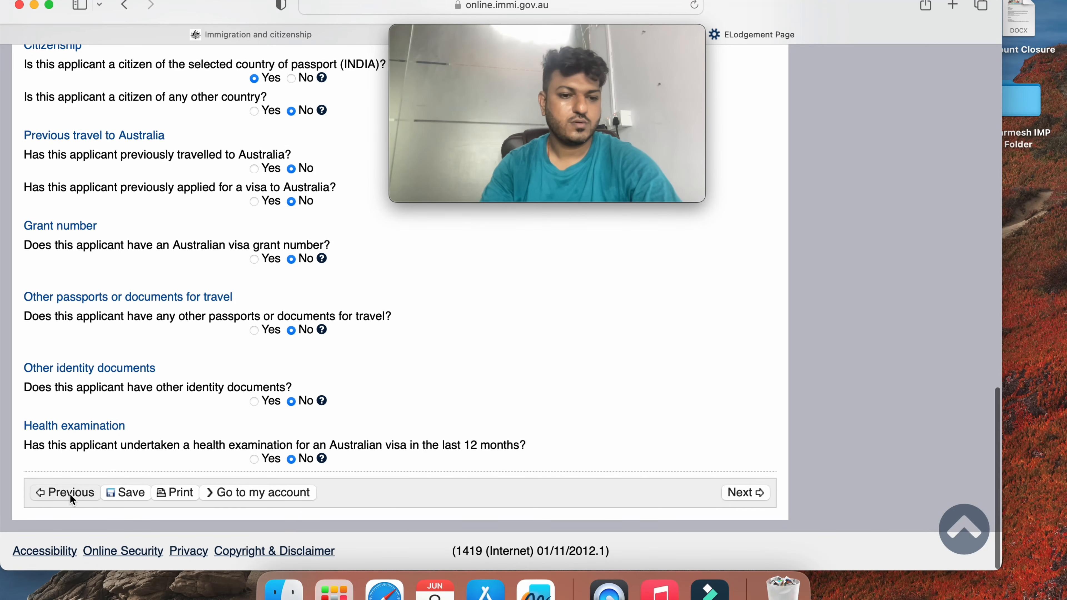
left_click(70, 494)
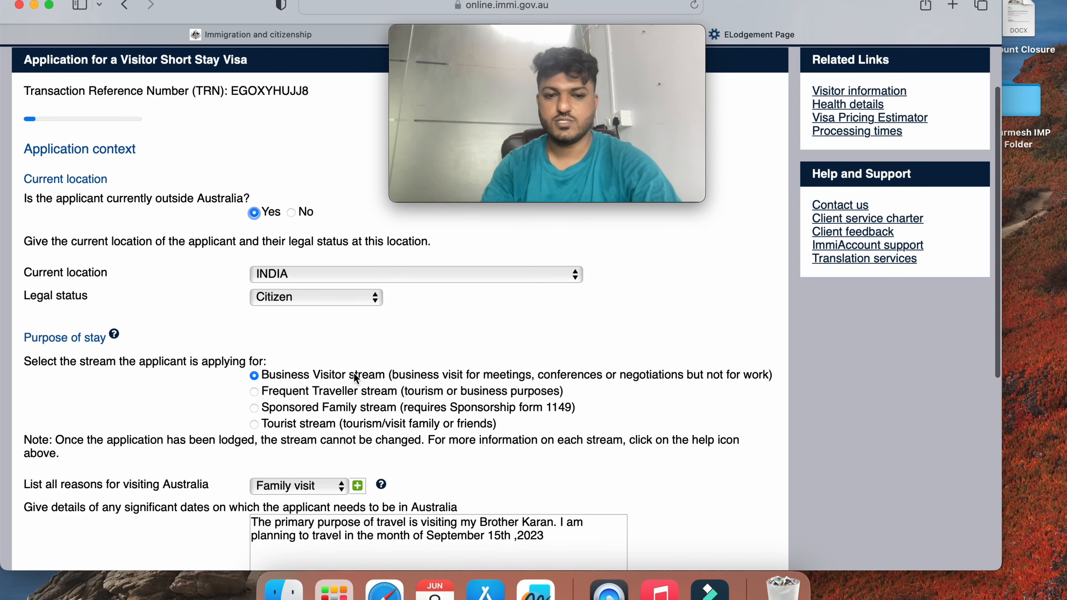
Change the application stream from Business Visitor to Tourist and continue
scroll(343, 373, "down", 2)
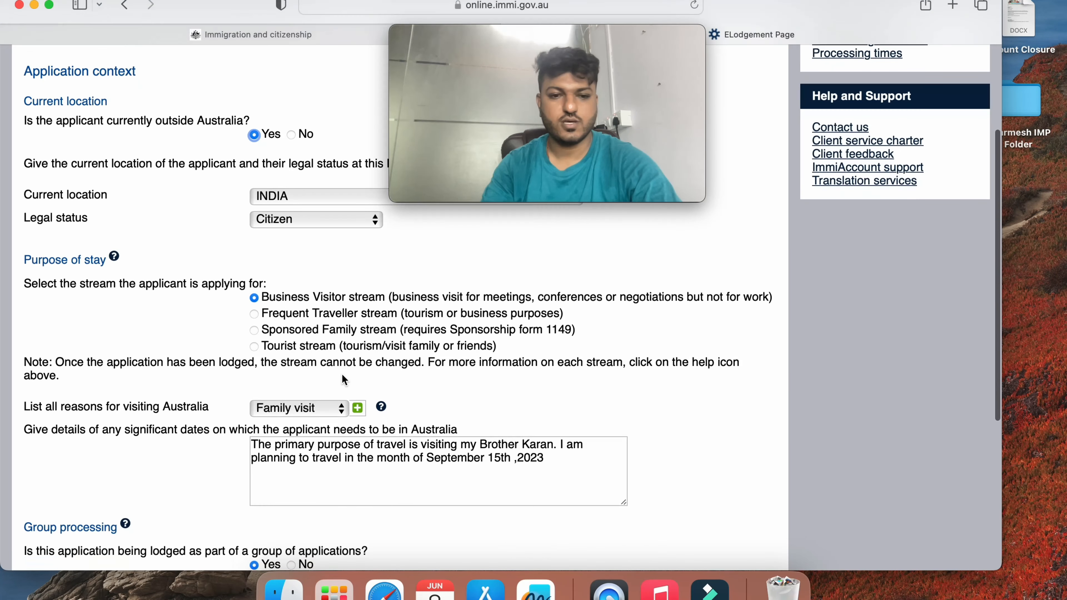
left_click(253, 345)
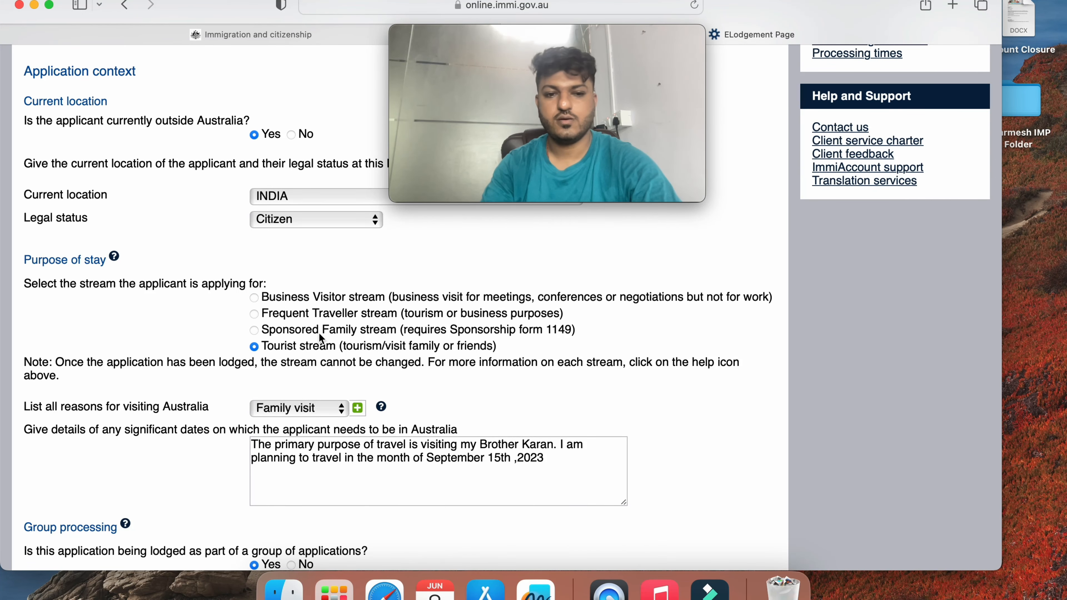
scroll(453, 342, "down", 6)
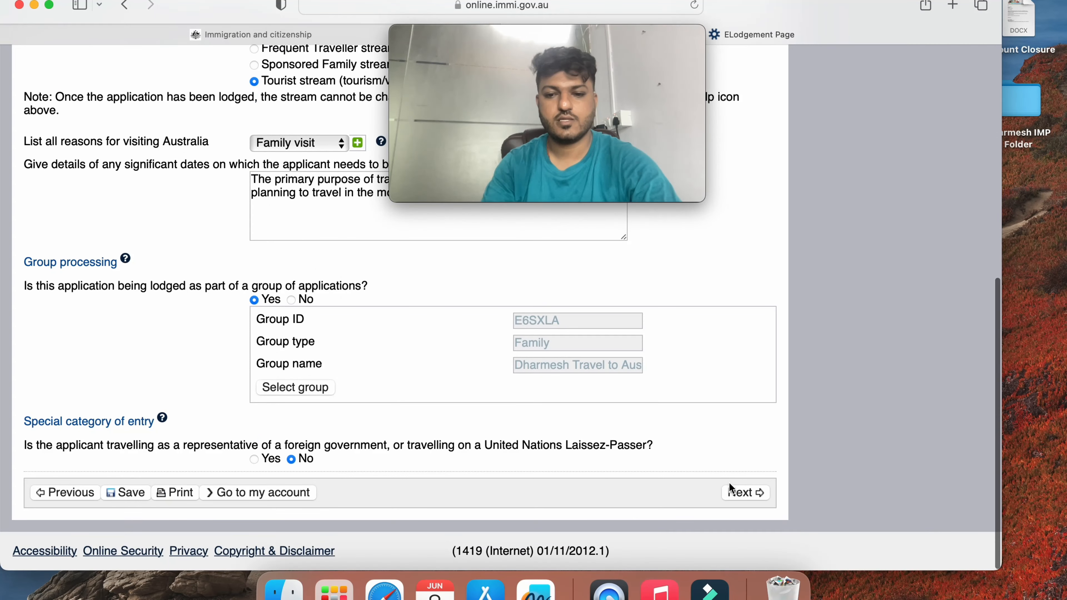
left_click(730, 484)
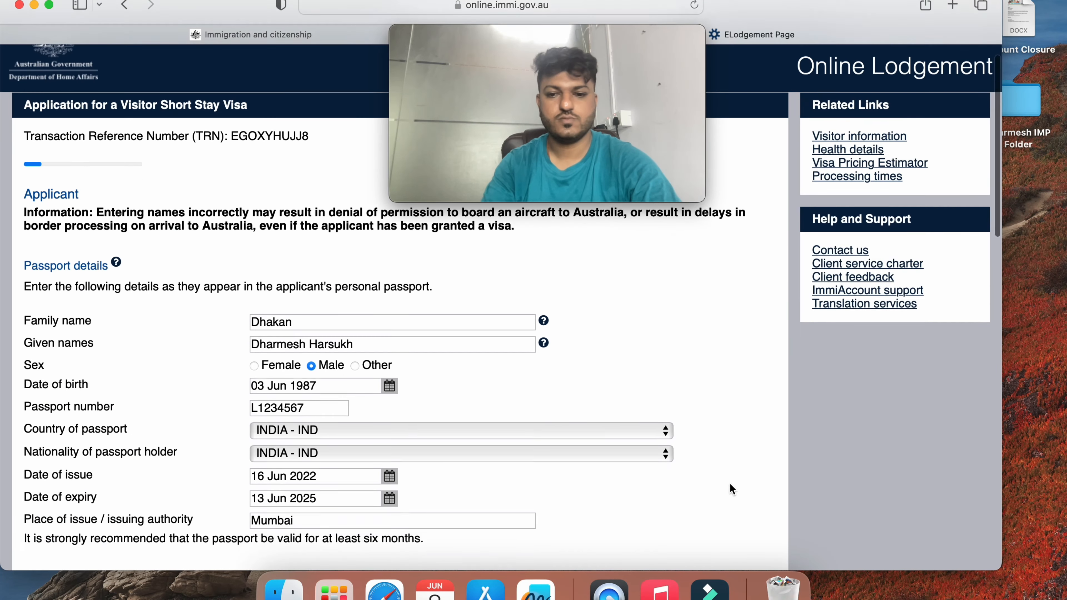
Advance through the passport, critical data, contact and recipient pages until Entry to Australia flags the visit-contacts question
scroll(729, 483, "down", 15)
left_click(743, 493)
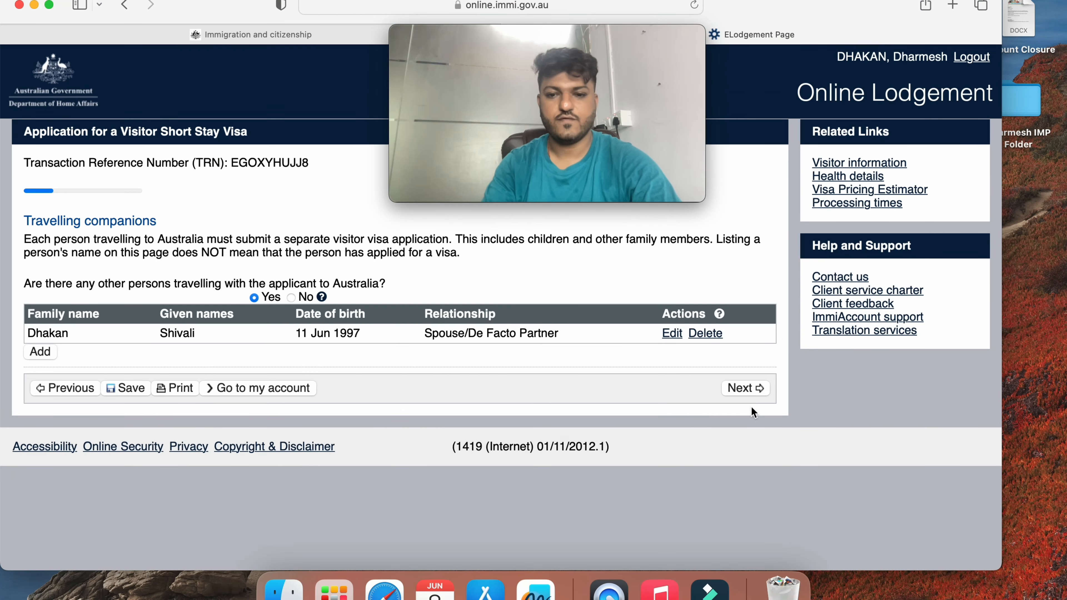
left_click(745, 389)
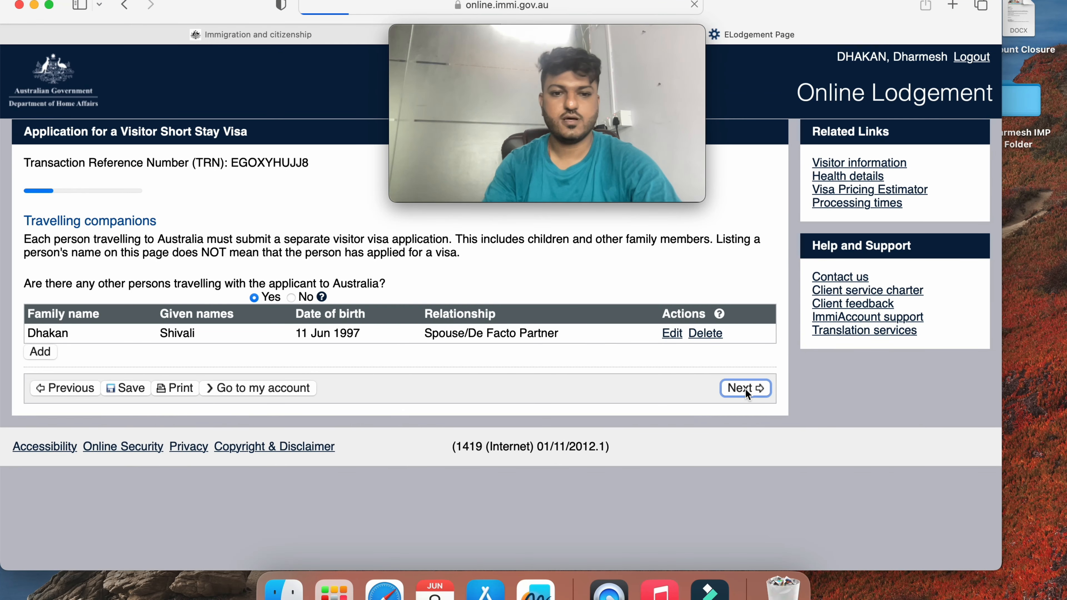
scroll(668, 388, "down", 10)
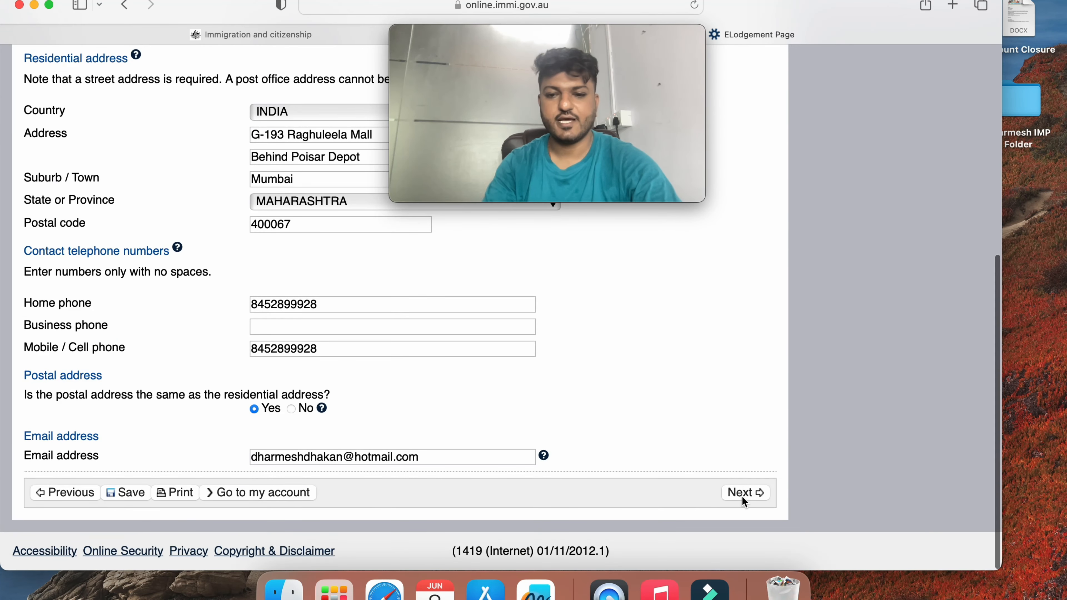
left_click(741, 495)
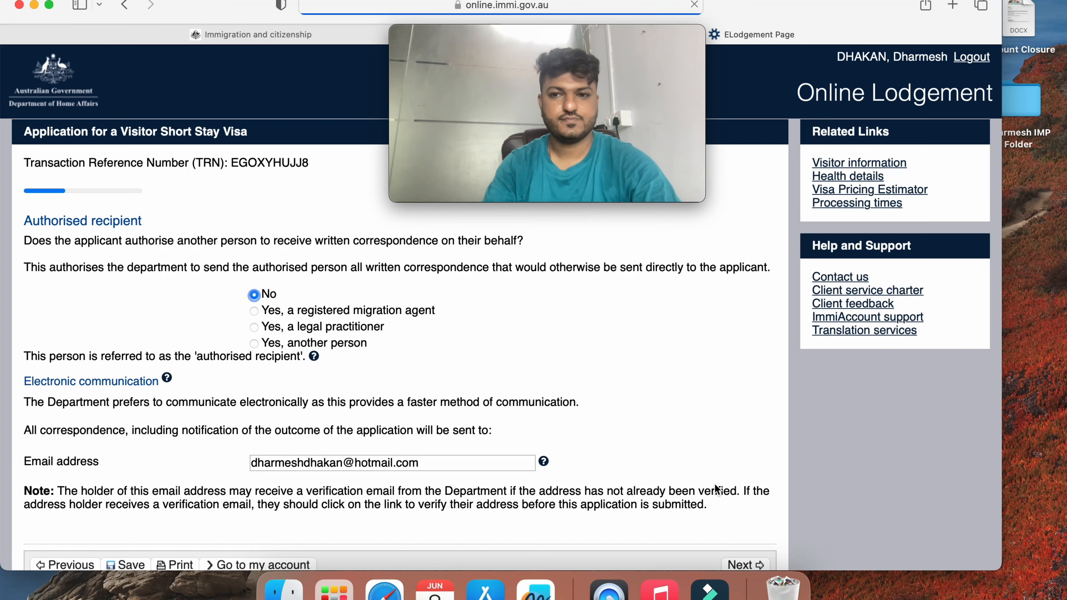
scroll(720, 486, "down", 5)
left_click(732, 495)
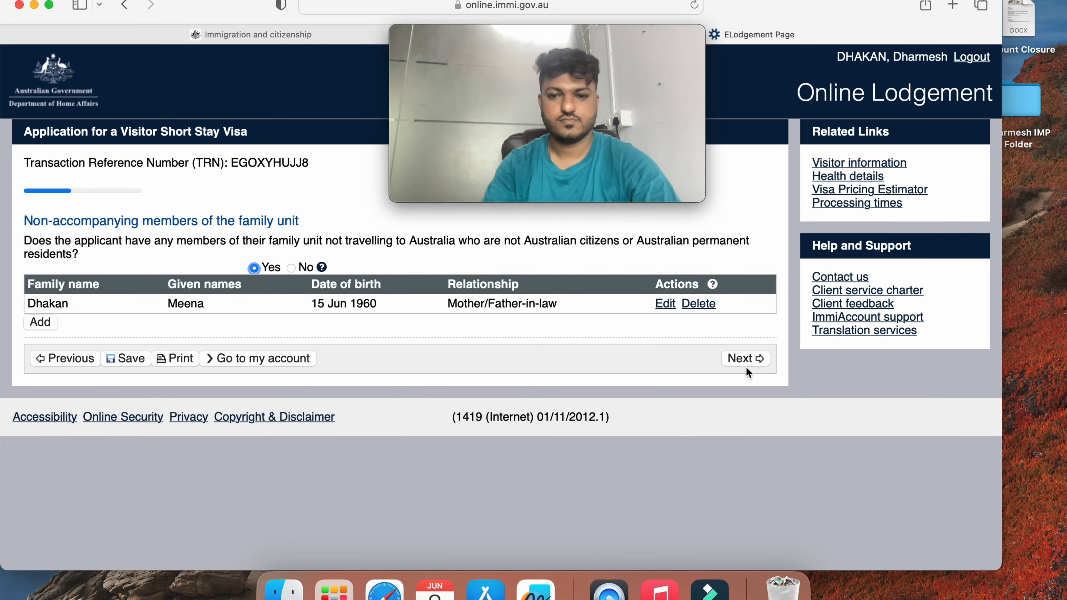
left_click(733, 358)
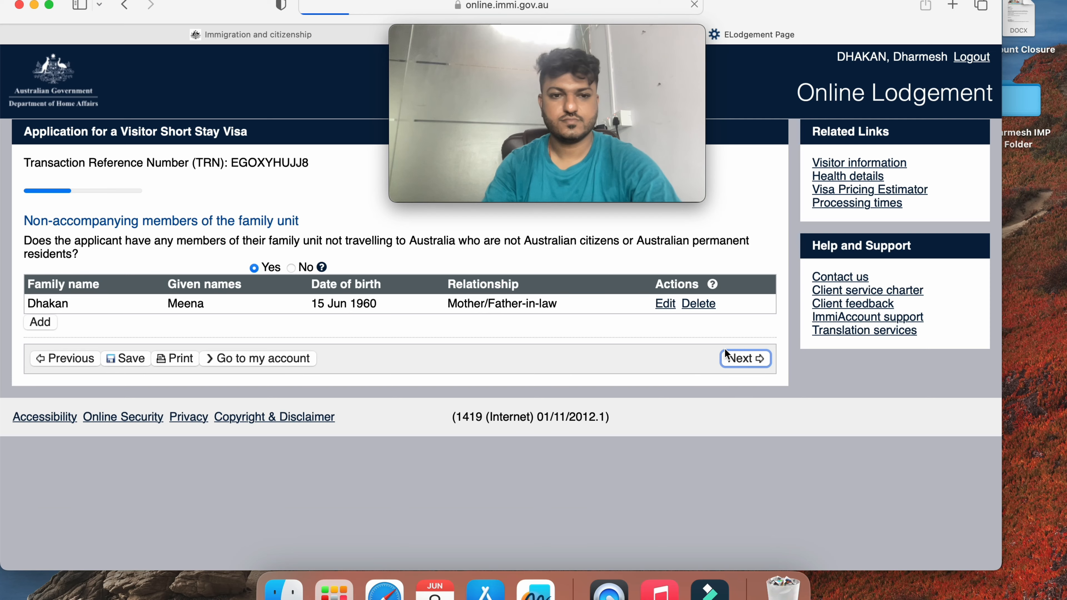
scroll(669, 362, "down", 3)
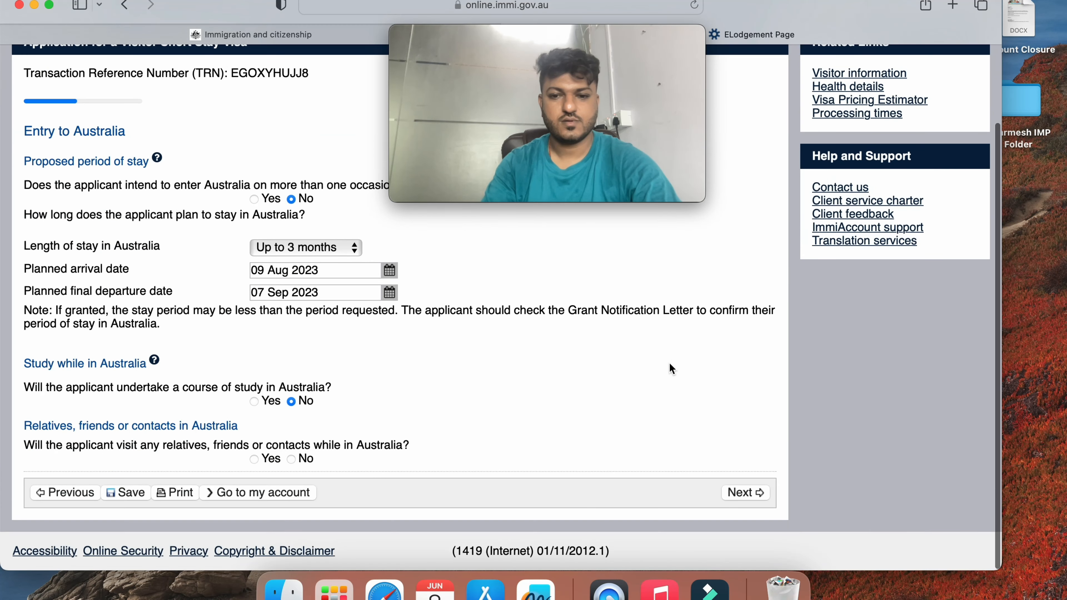
left_click(742, 492)
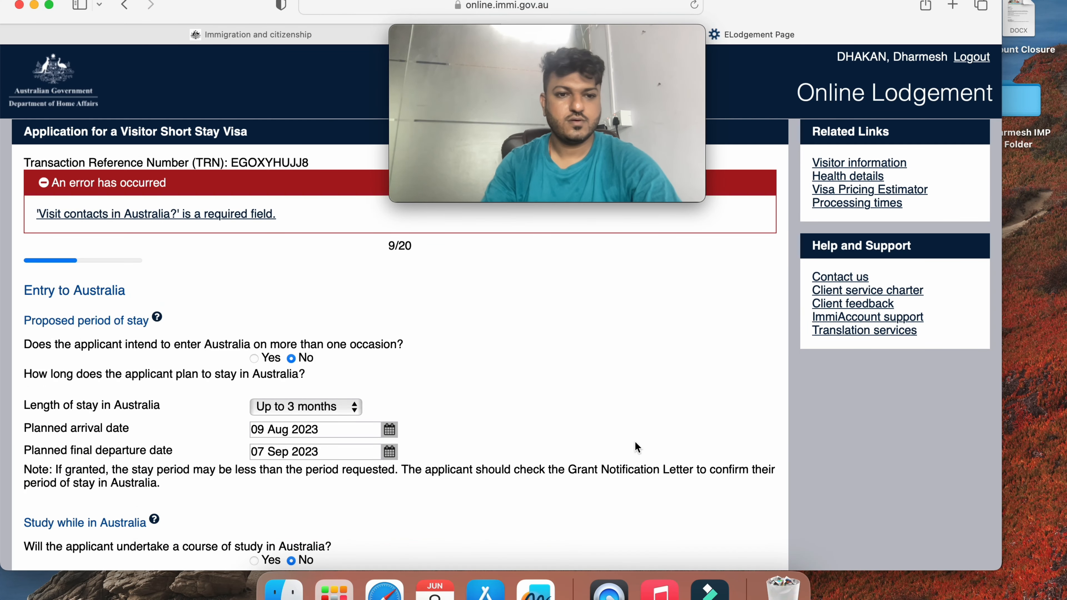
Answer Yes to visiting relatives in Australia and add a new contact in Australia
scroll(555, 403, "down", 5)
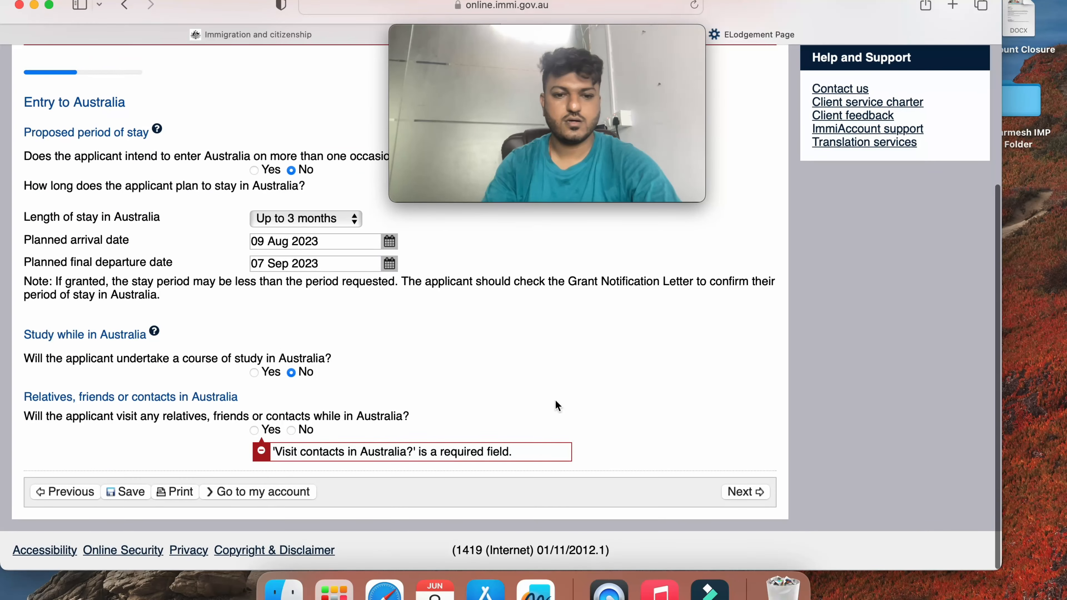
left_click(254, 431)
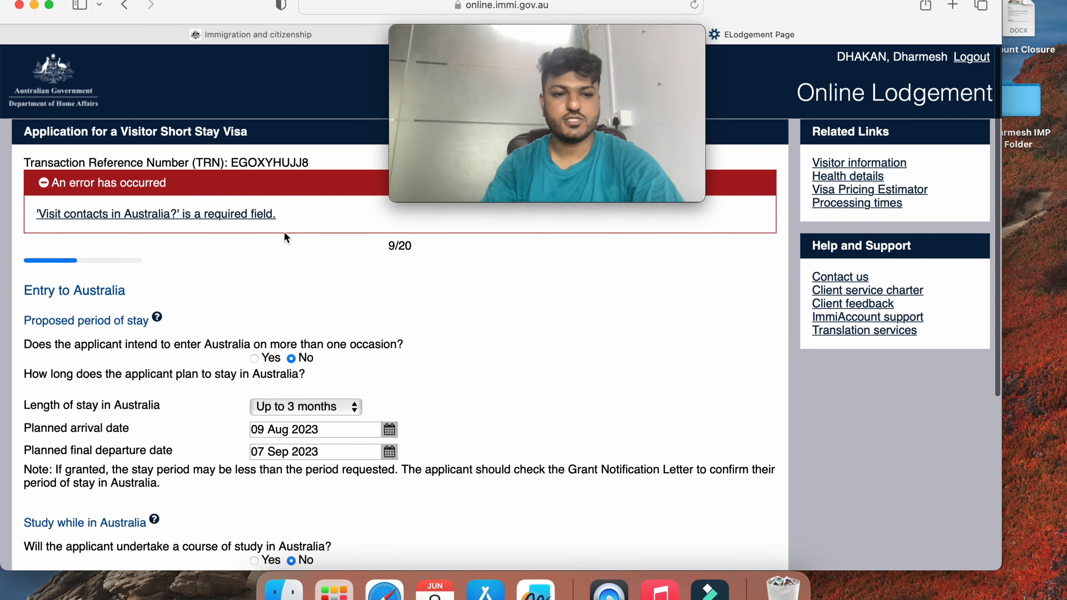
scroll(247, 349, "down", 5)
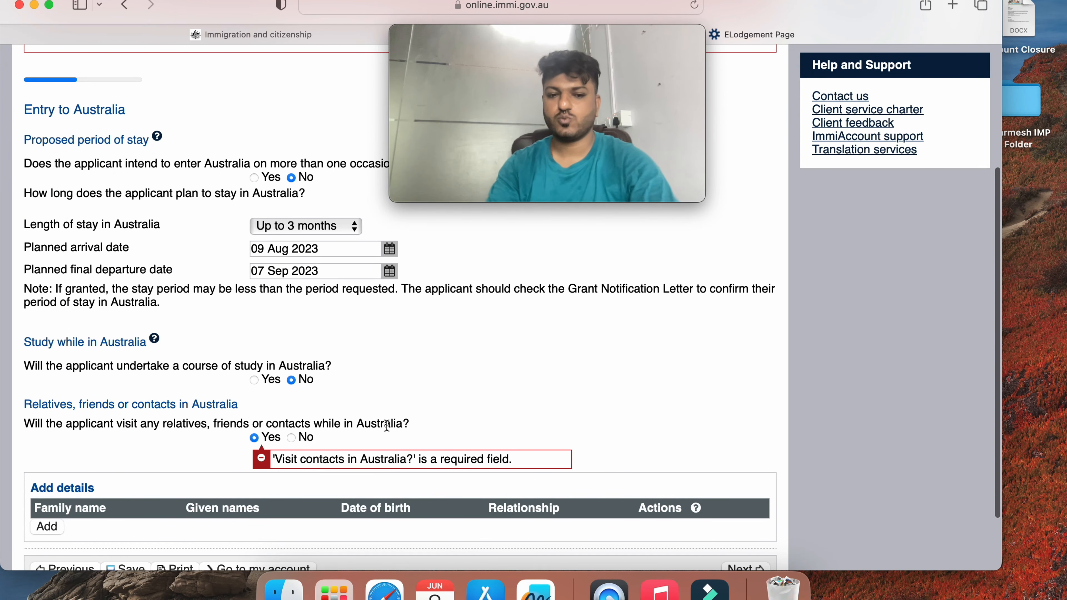
scroll(336, 399, "down", 3)
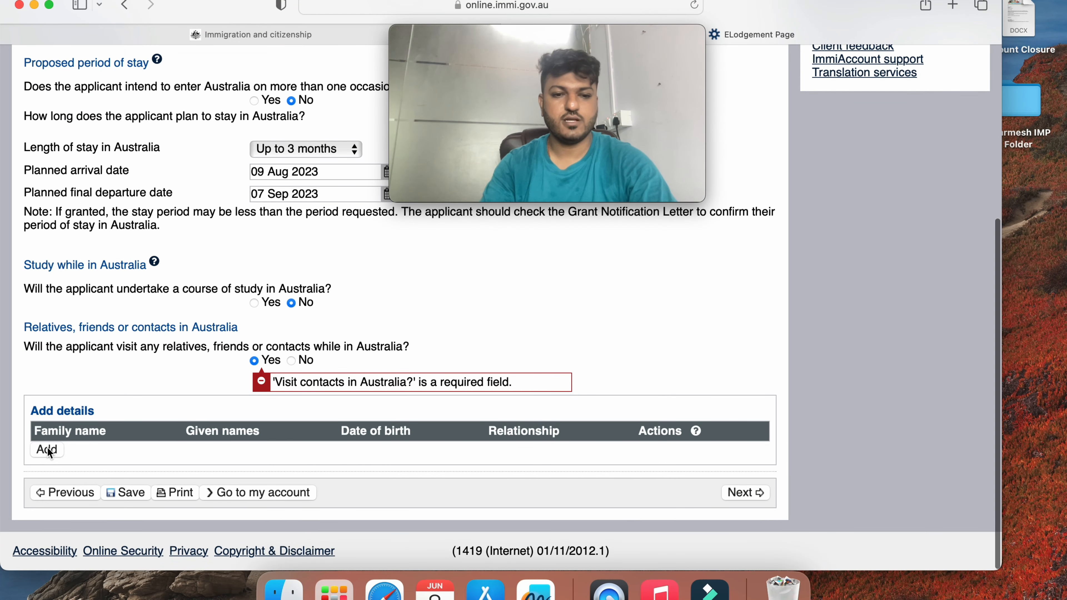
left_click(47, 448)
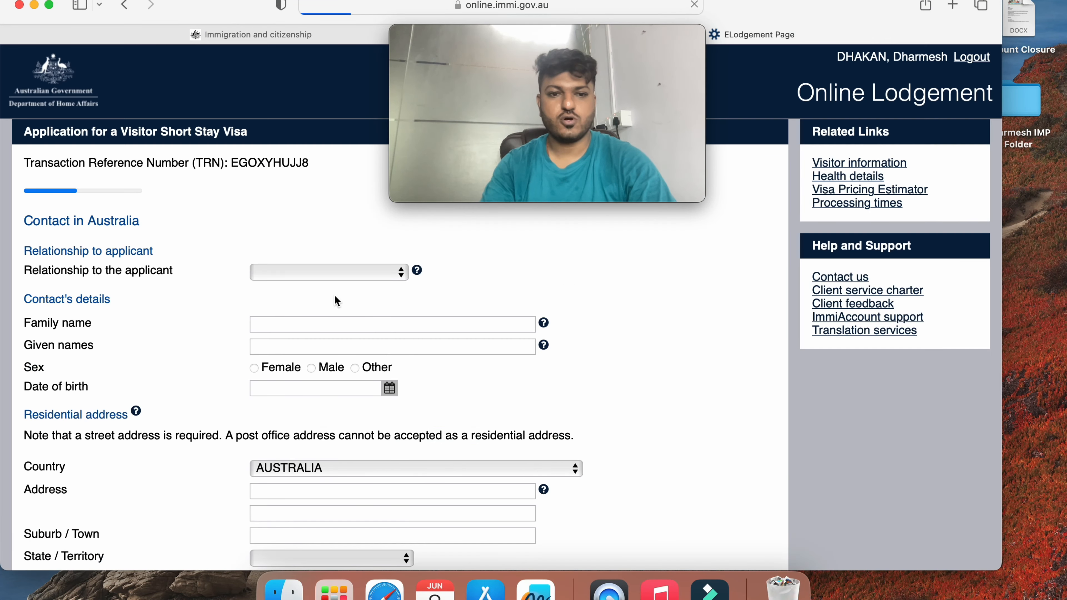
Set the relationship to Brother, enter his family and given names, and choose Male
left_click(317, 272)
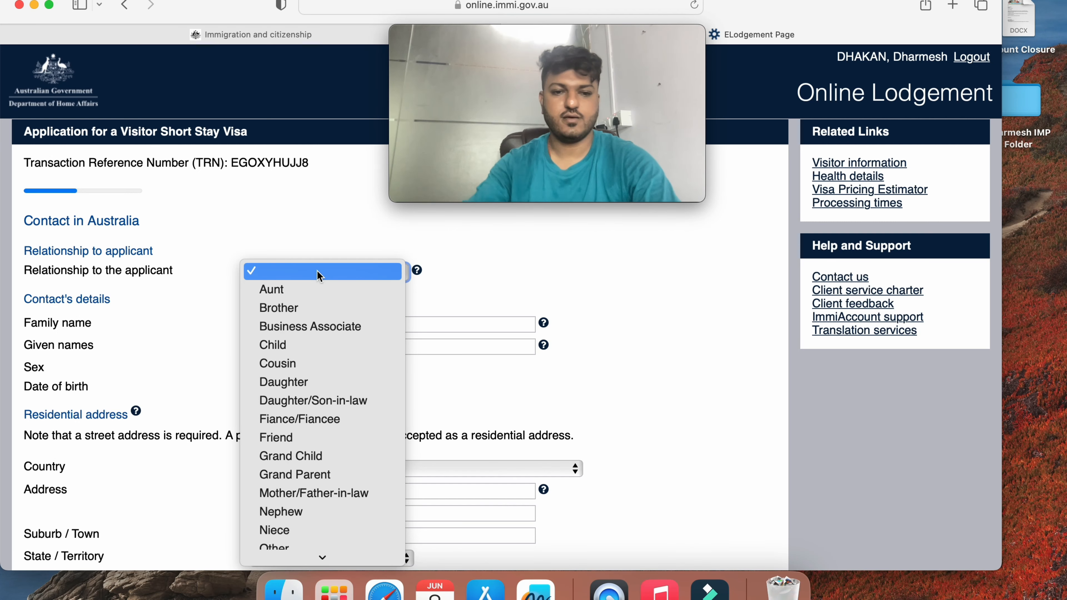
left_click(313, 307)
left_click(311, 322)
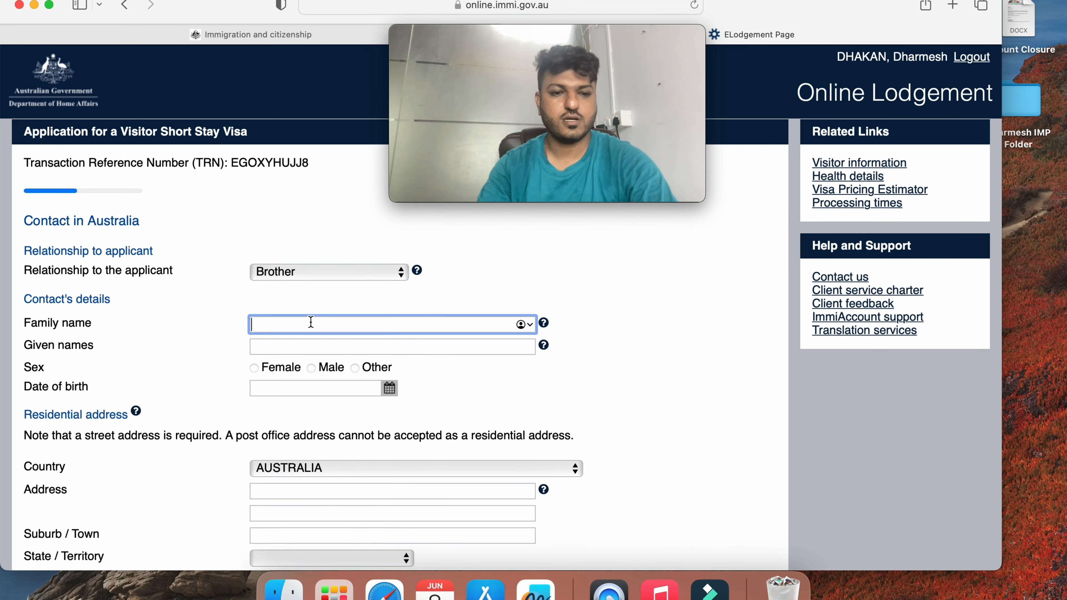
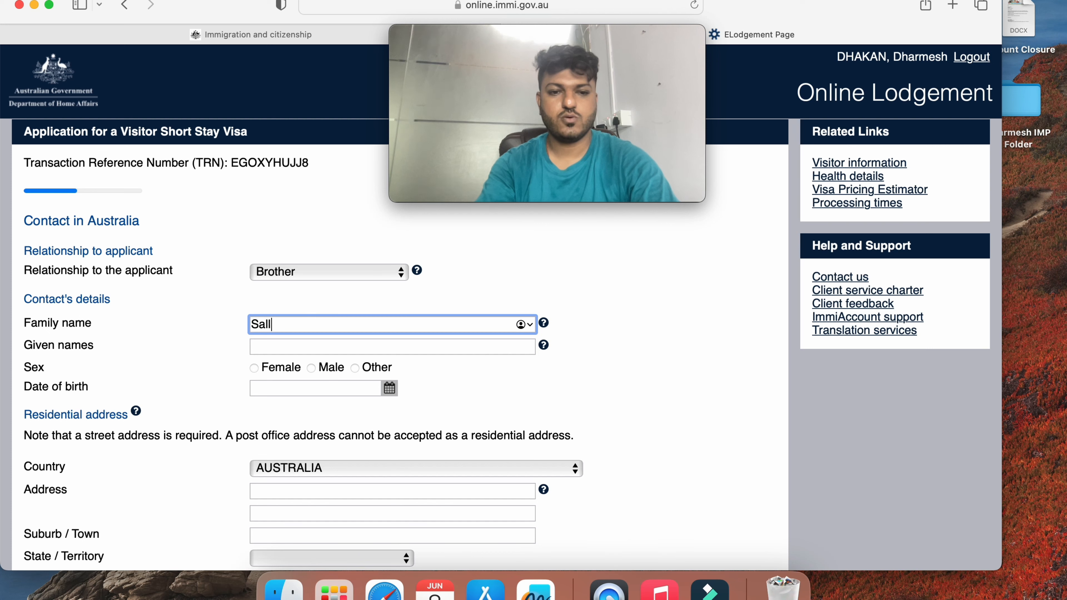
key("Tab")
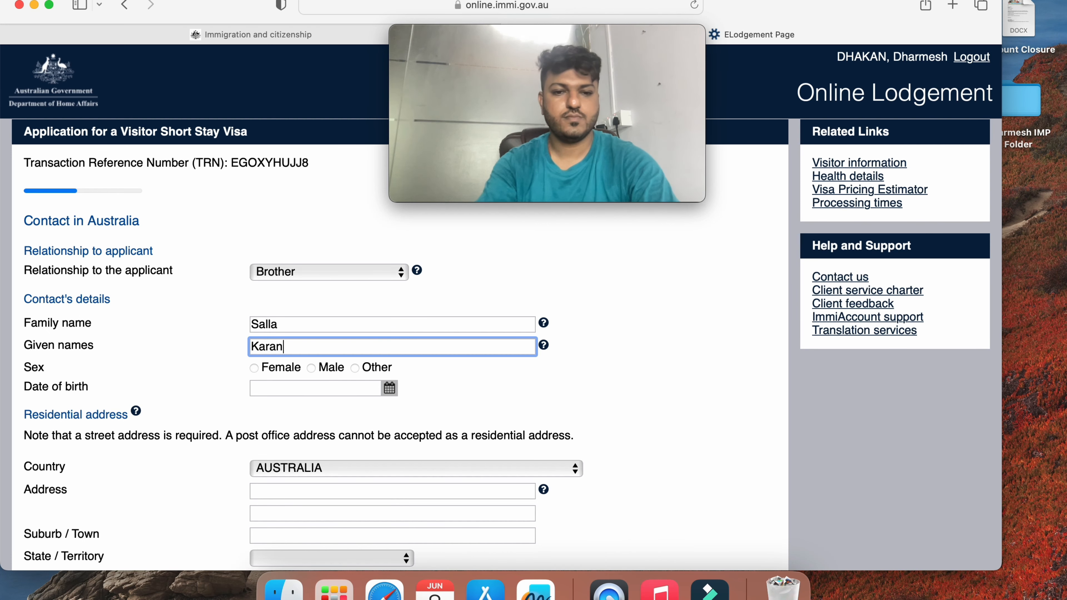
left_click(311, 369)
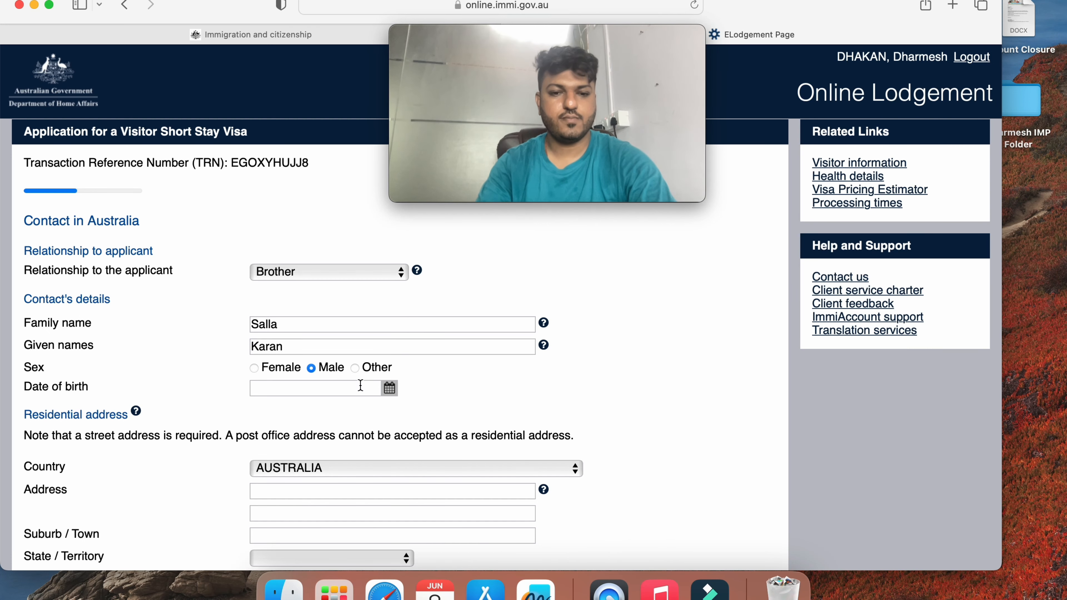
Set the contact's date of birth to 5 June 1991 using the calendar
left_click(389, 388)
left_click(230, 410)
double_click(230, 414)
type("1991")
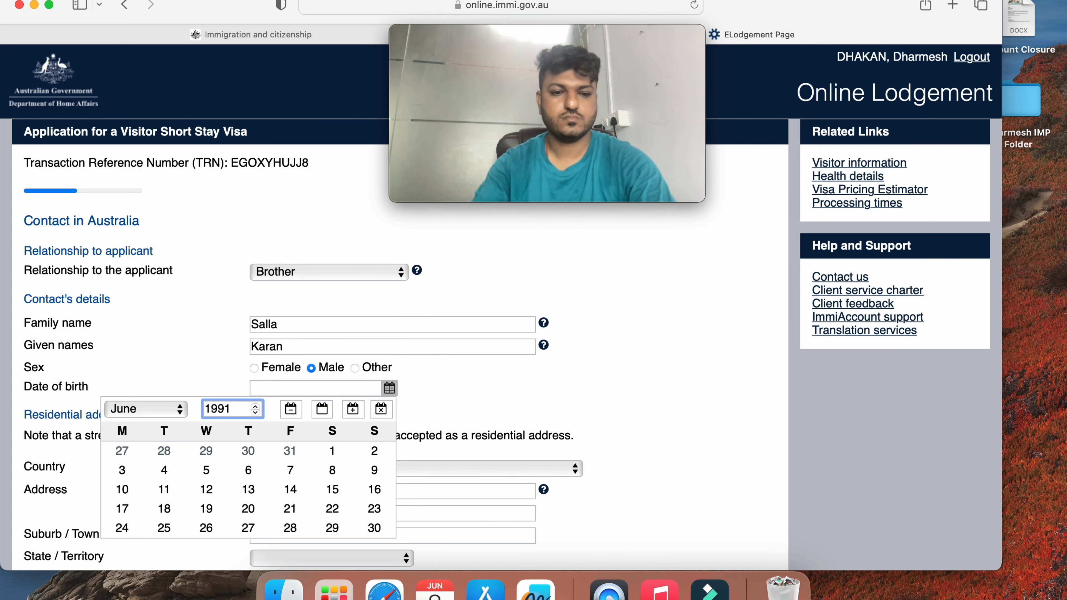
left_click(219, 467)
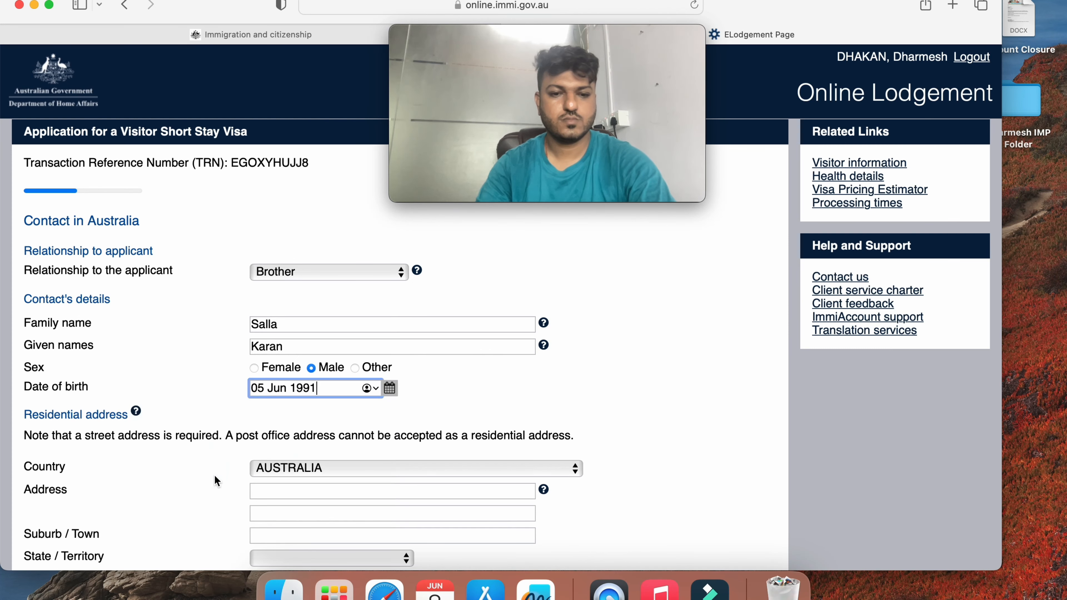
Enter the brother's street address and suburb, choose South Australia, and begin the postcode
scroll(279, 459, "down", 2)
scroll(279, 459, "down", 1)
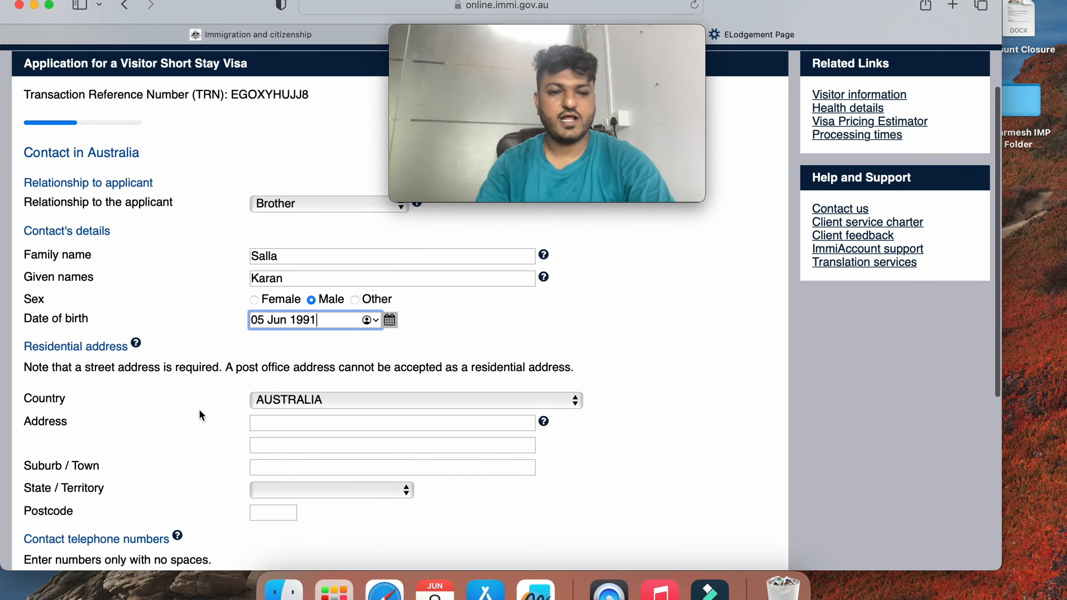
left_click(291, 421)
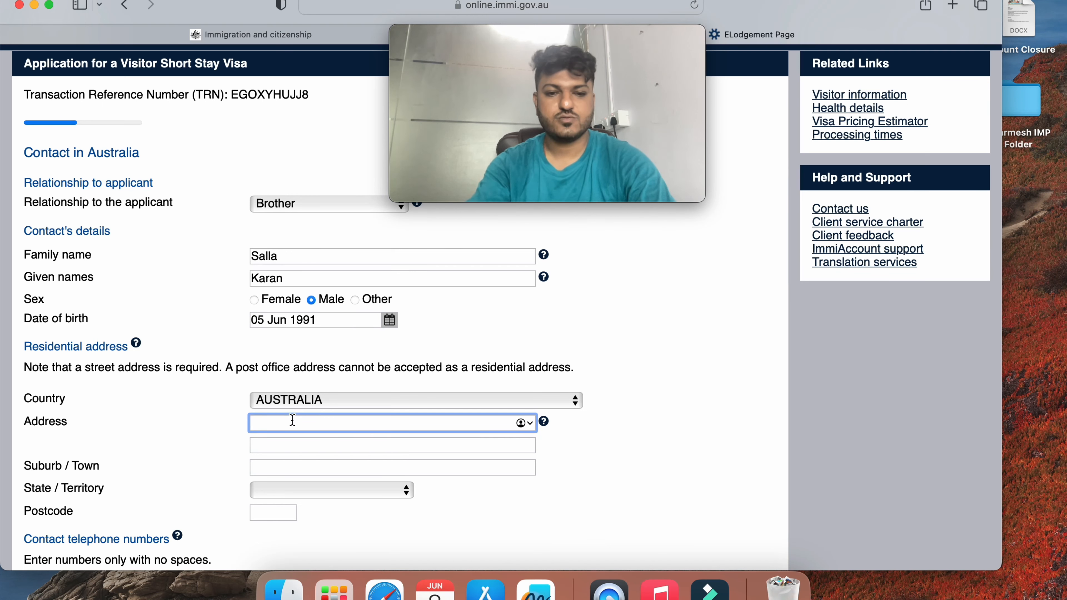
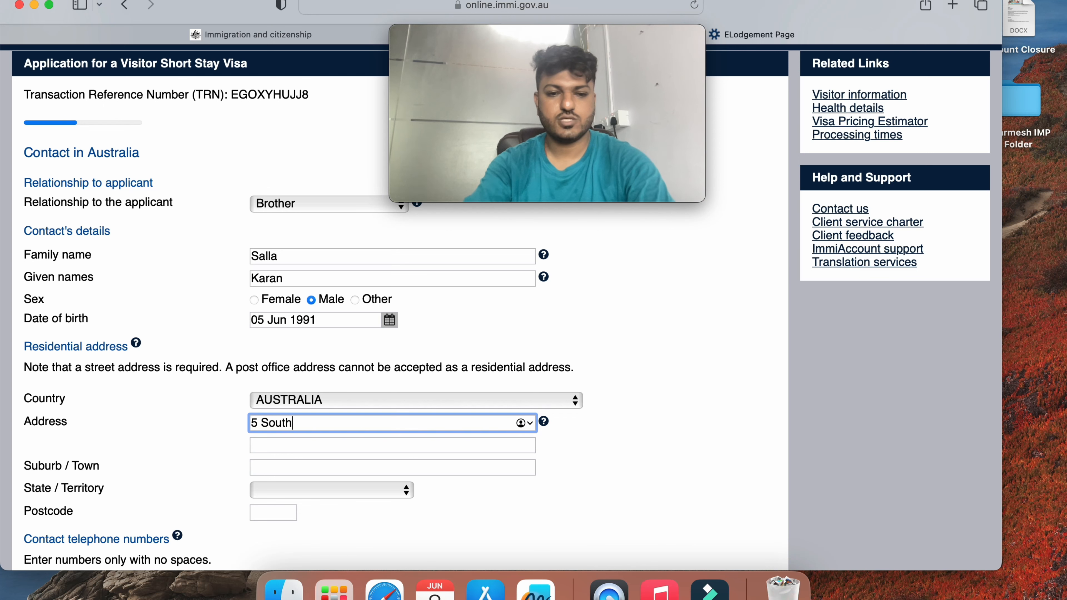
key("Tab")
key("Tab")
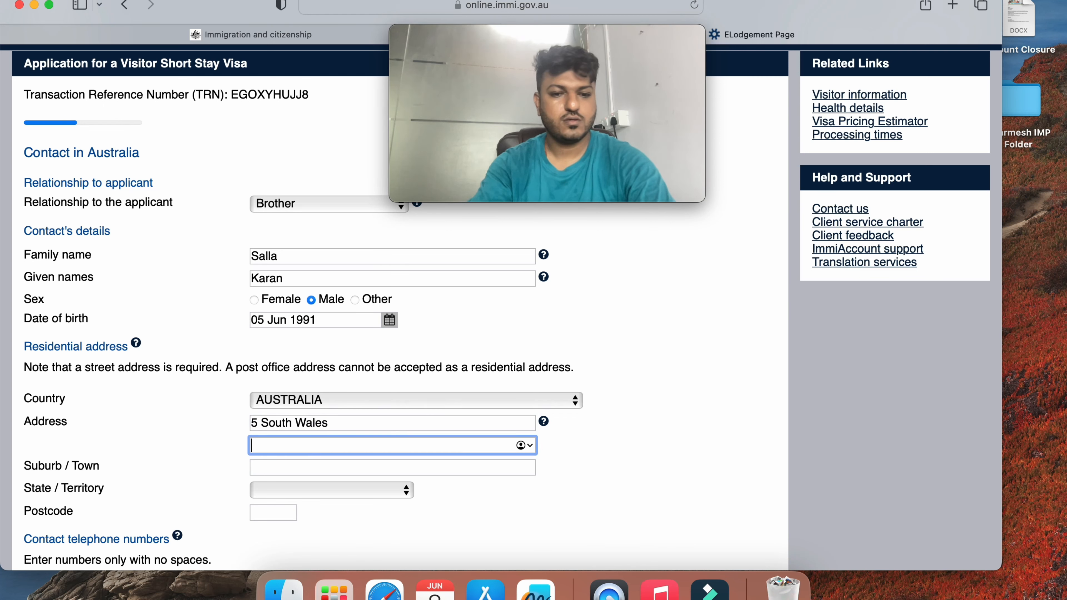
type("M")
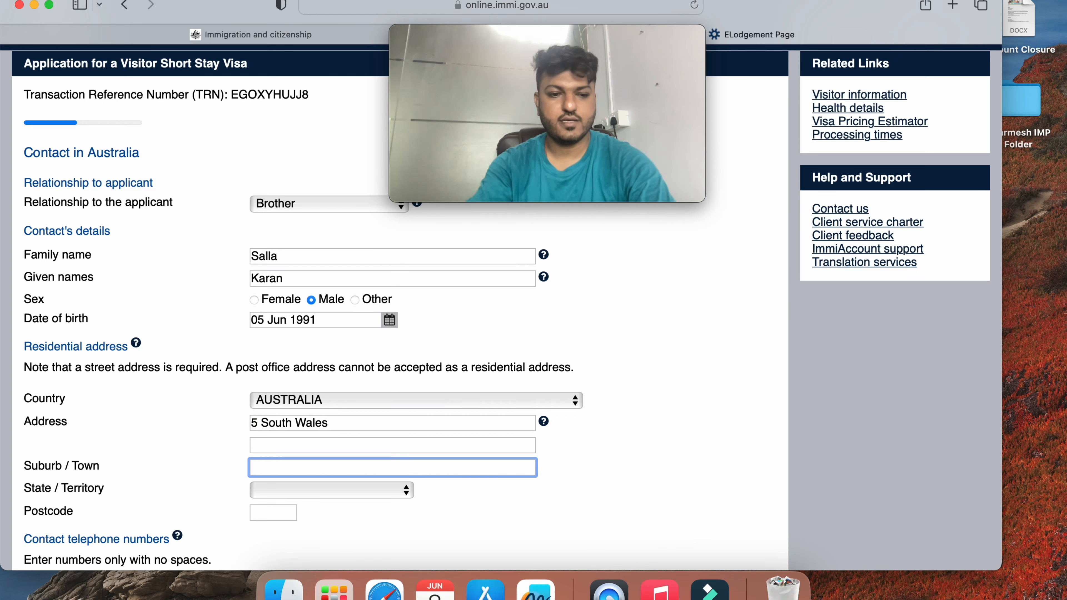
type("Sydney")
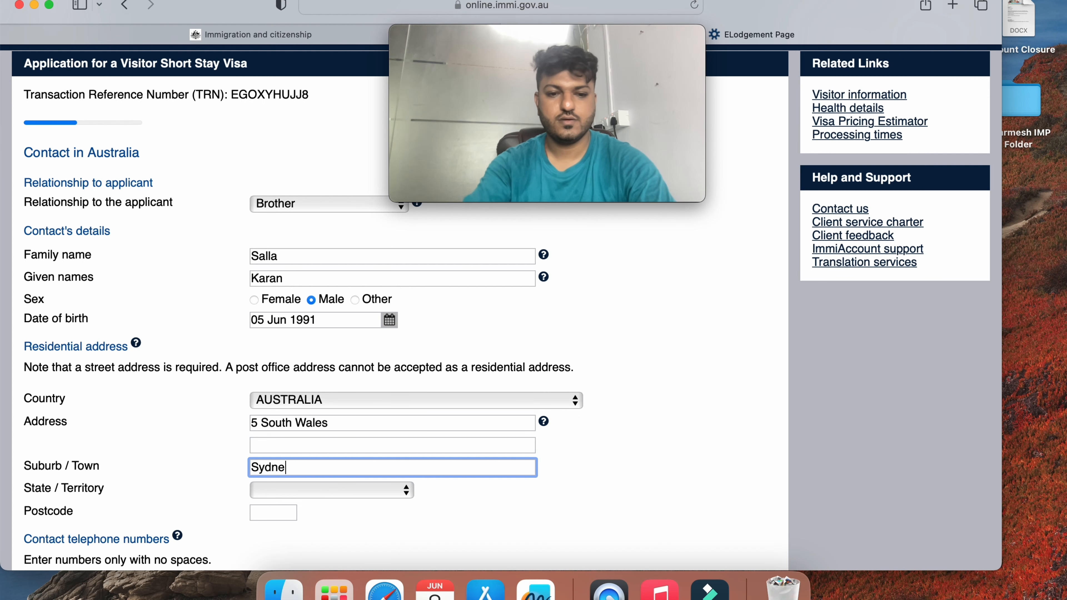
key("Tab")
left_click(350, 485)
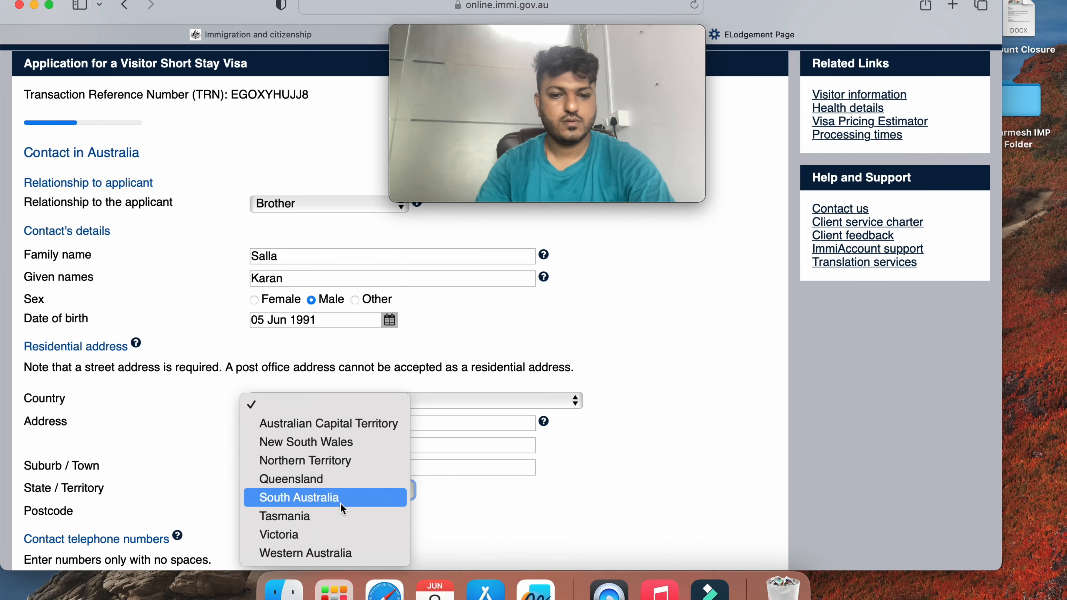
left_click(341, 501)
key("Tab")
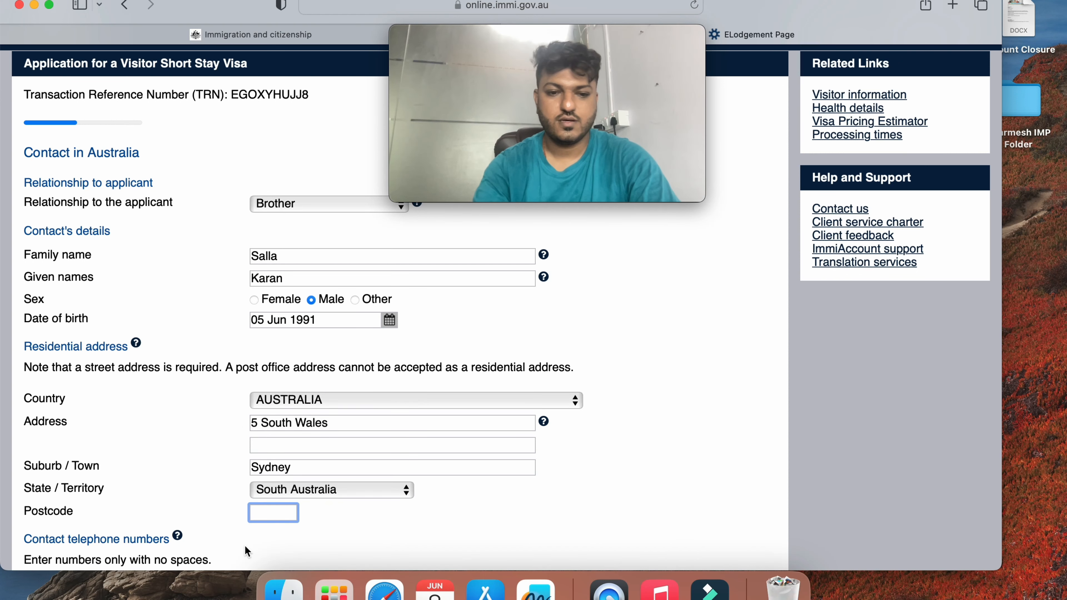
type("SHW")
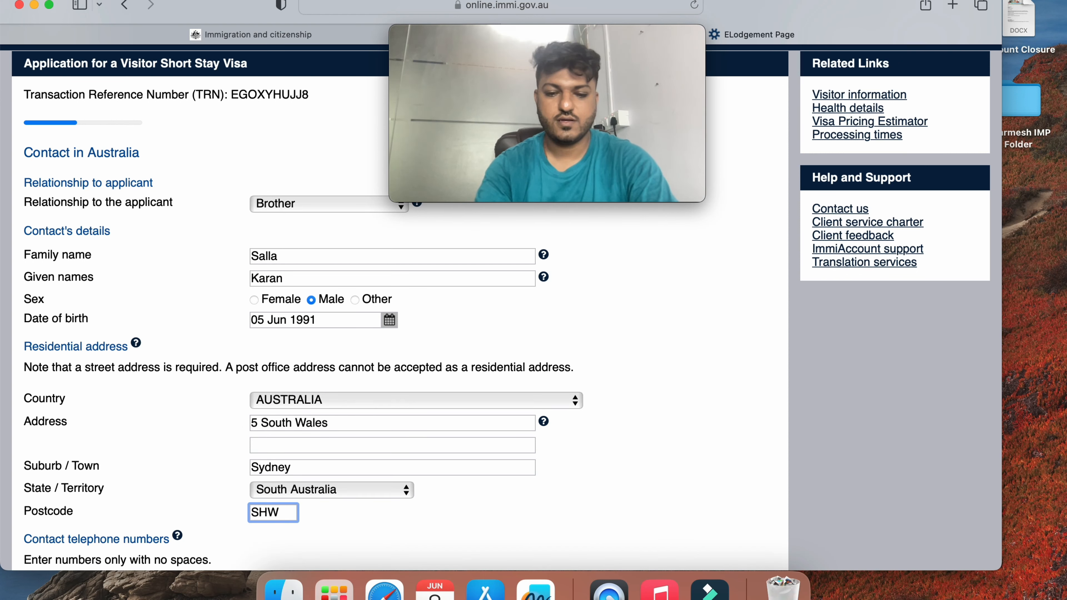
key("BackSpace")
key("BackSpace")
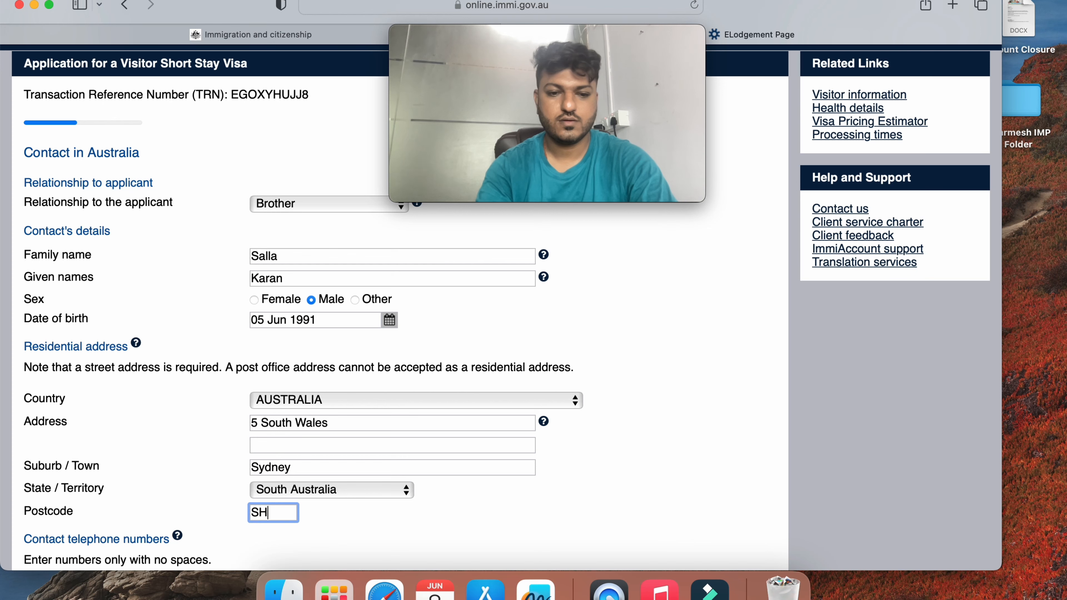
Complete the postcode, enter the brother's mobile number and e-mail, and open residency status choices
type("59")
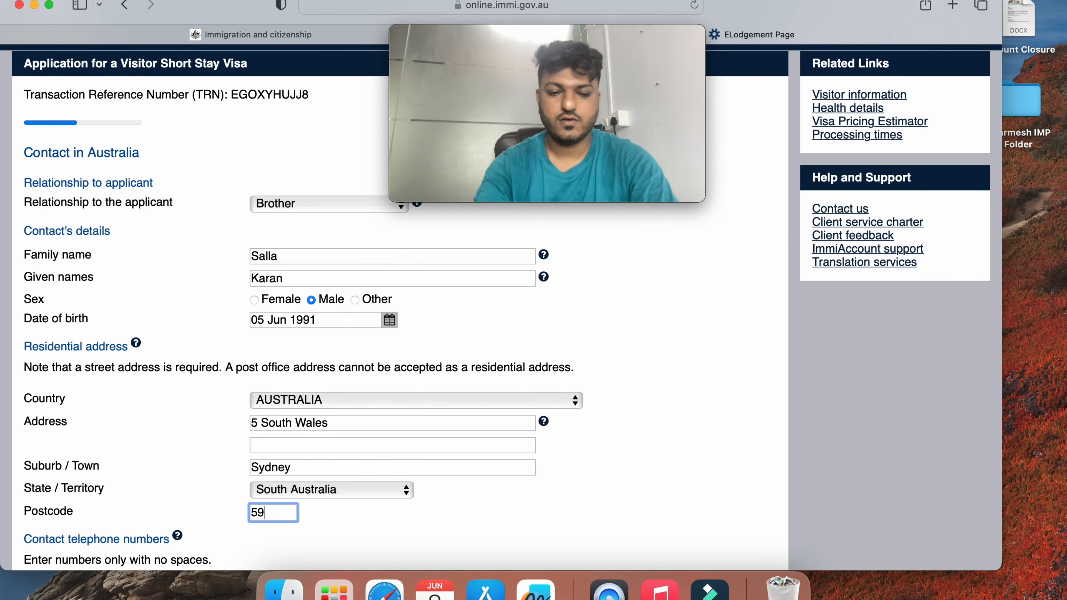
type("50")
scroll(200, 504, "down", 5)
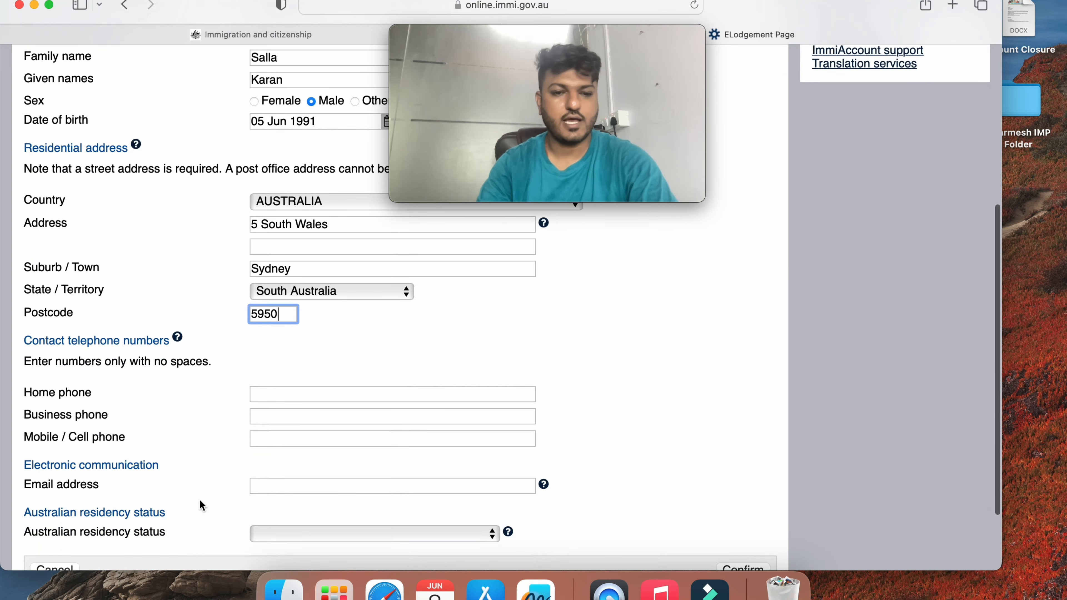
left_click(303, 395)
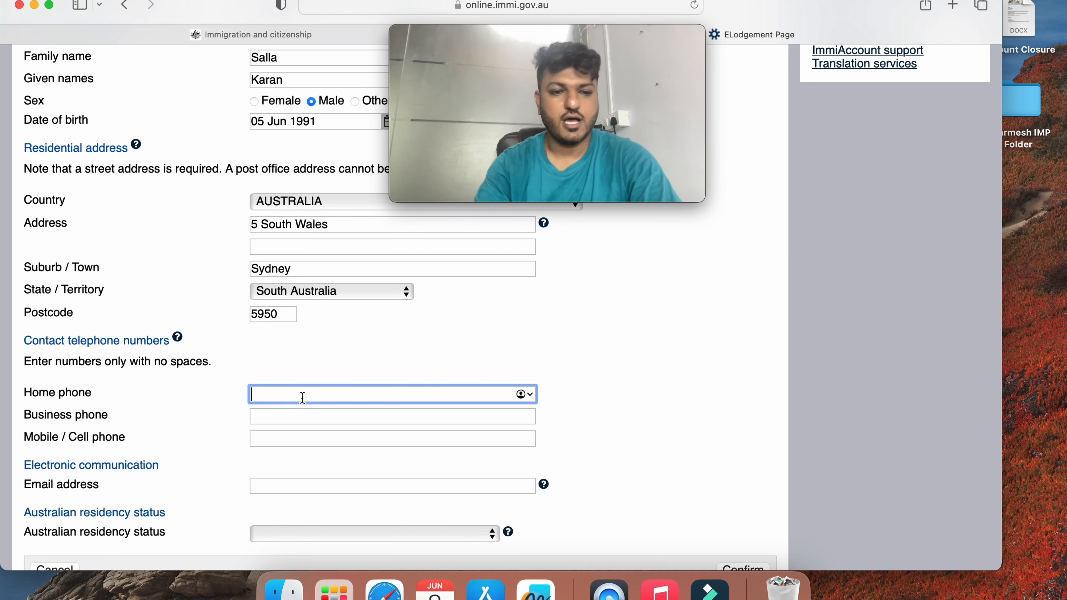
key("Tab")
key("Tab")
type("+")
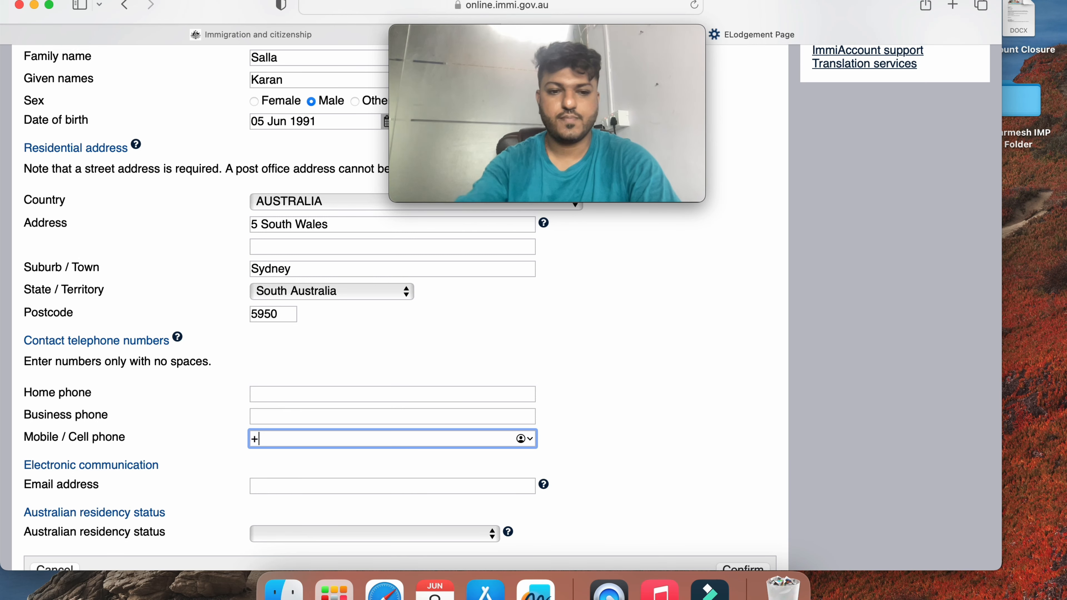
key("BackSpace")
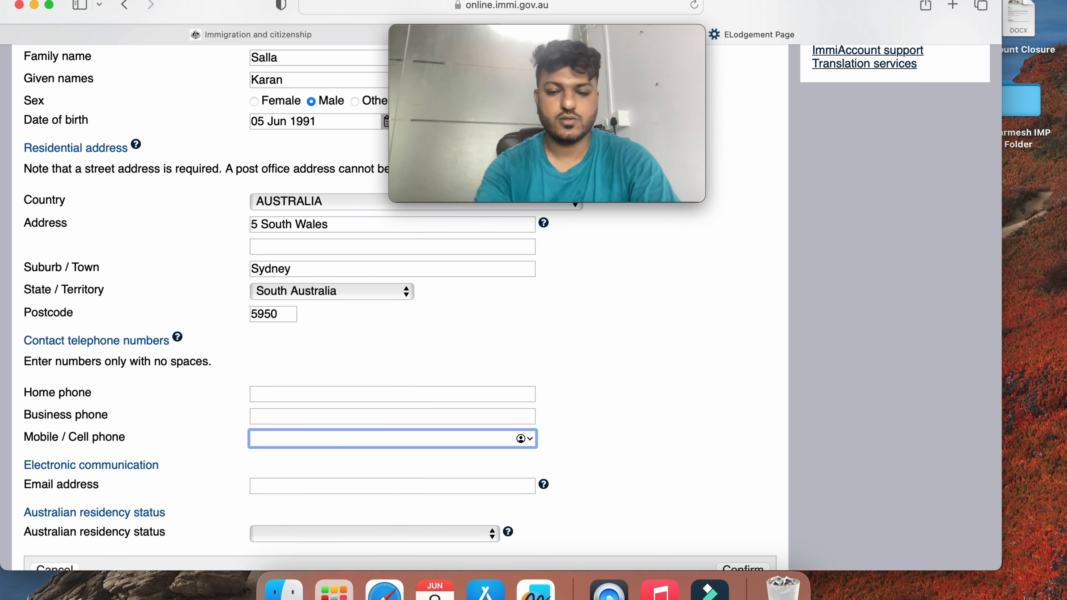
type("610")
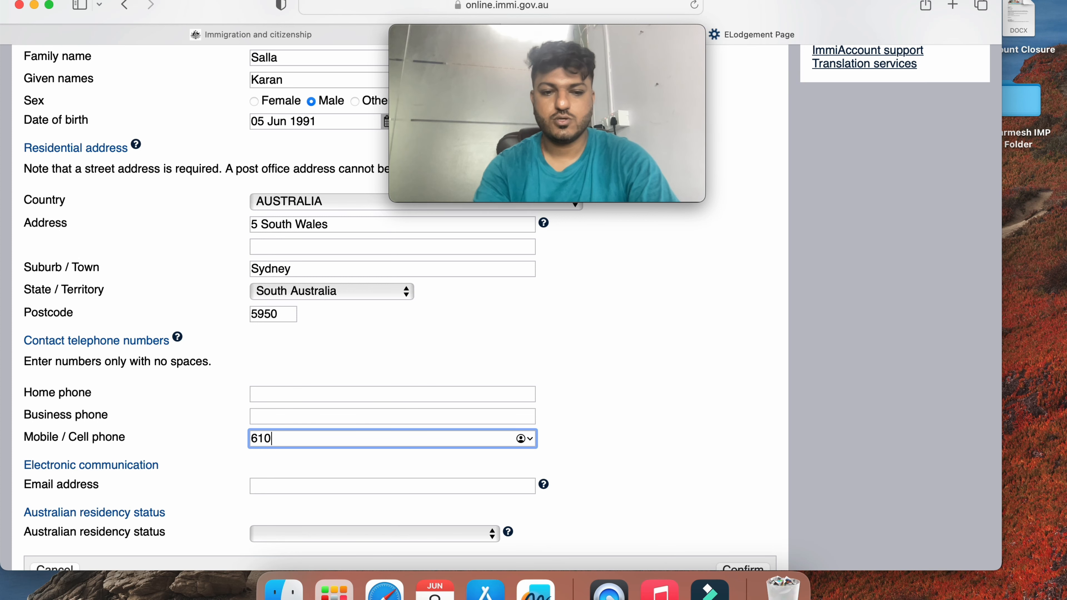
type("123456")
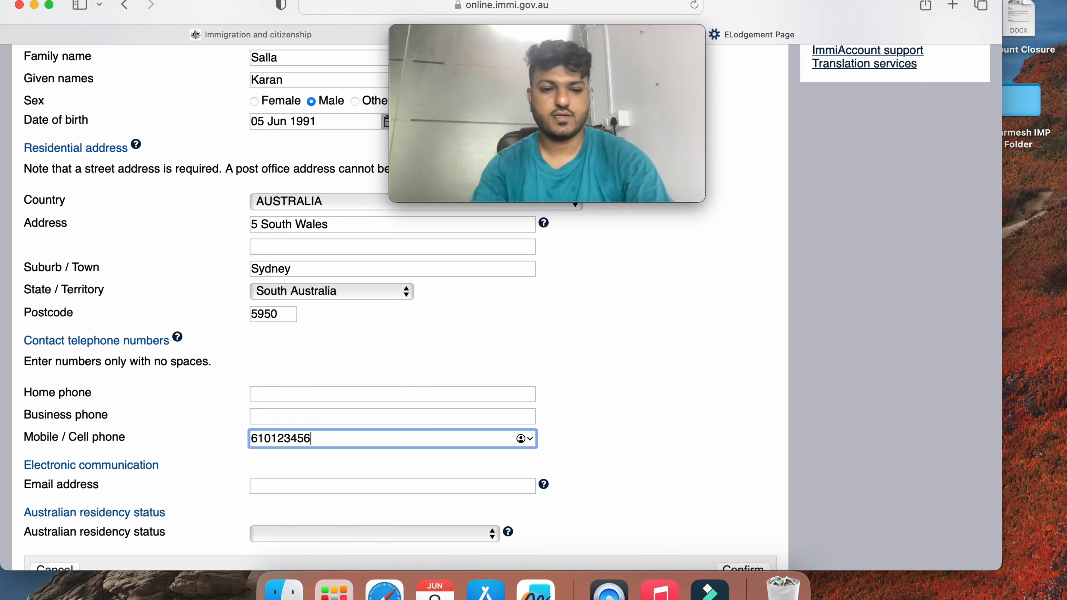
key("Tab")
scroll(271, 444, "down", 3)
left_click(272, 443)
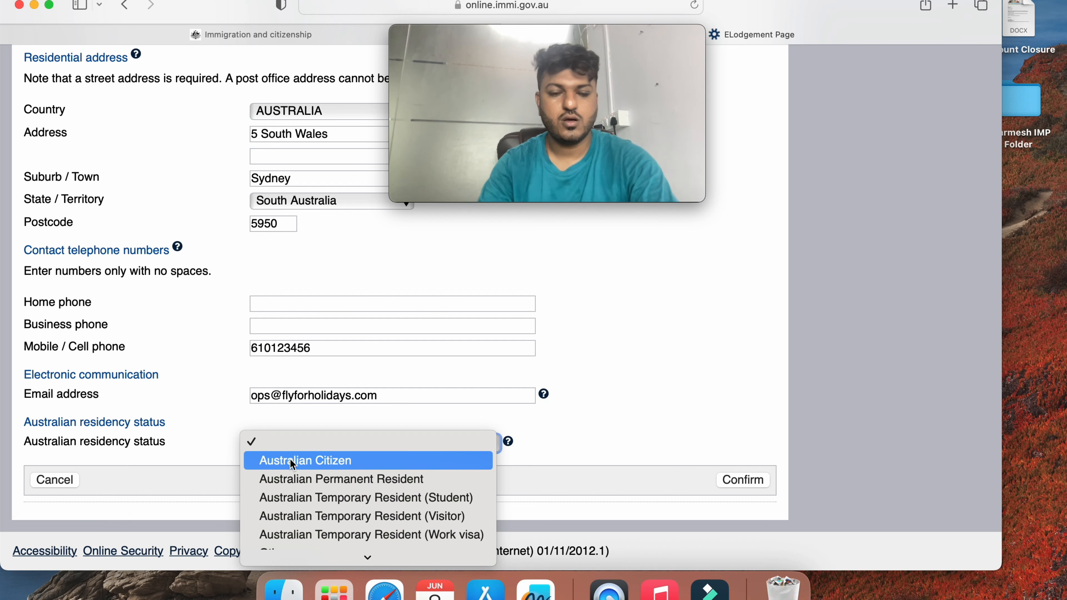
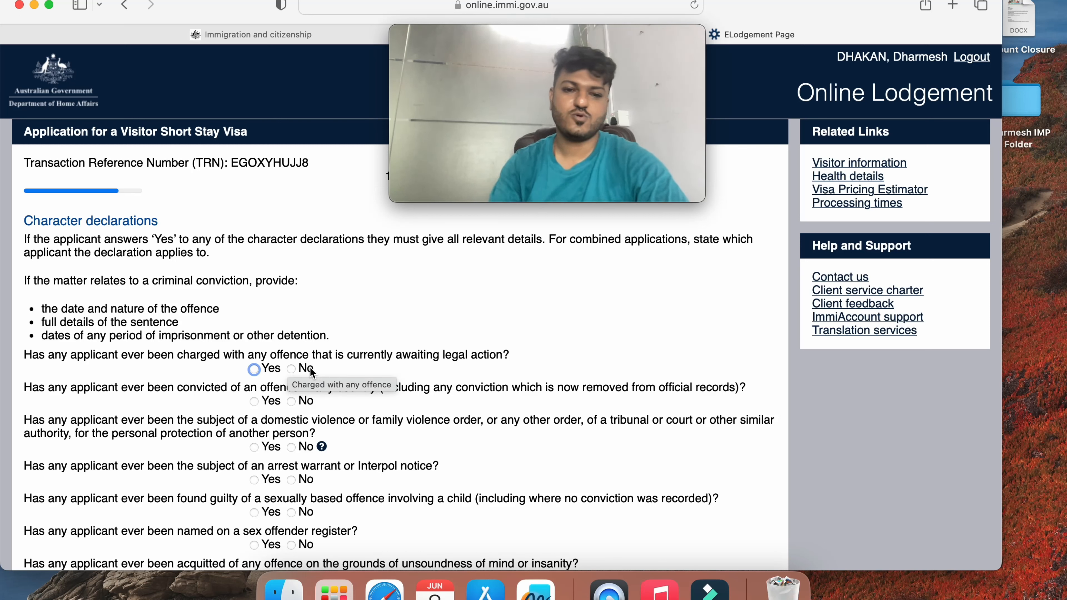
Answer No to the pending-charges, arrest warrant, child-offence, sex offender register and unsoundness-of-mind questions
left_click(291, 370)
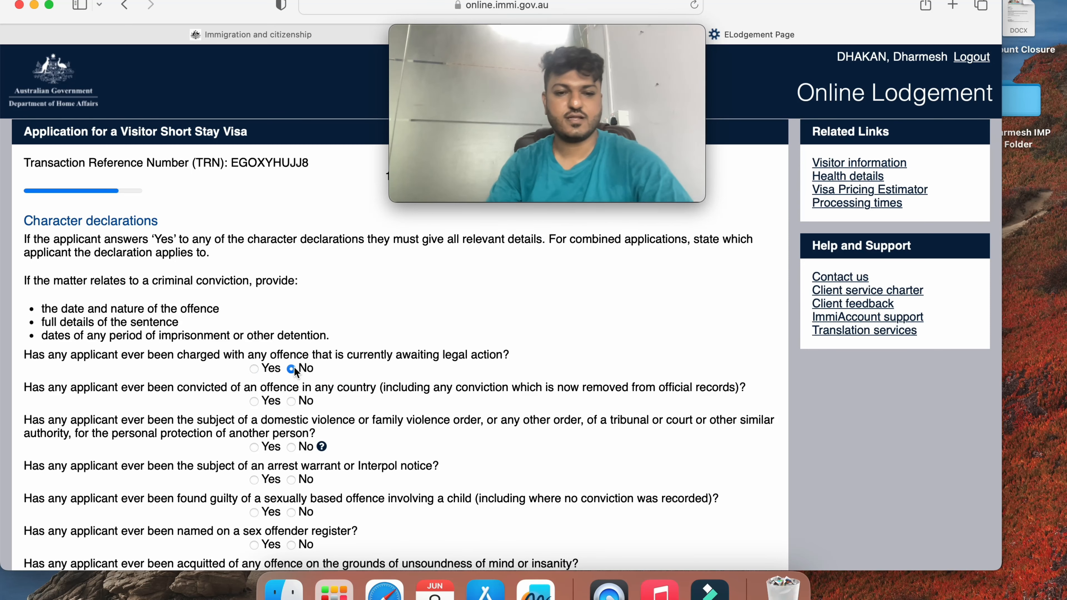
scroll(292, 372, "down", 3)
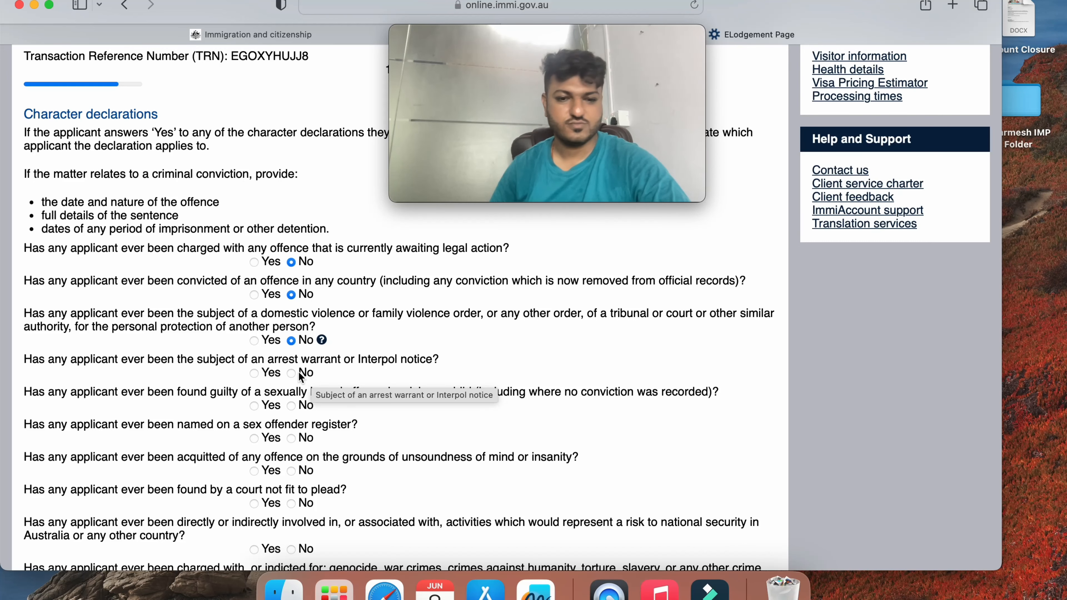
left_click(311, 375)
scroll(315, 384, "down", 1)
scroll(315, 388, "down", 1)
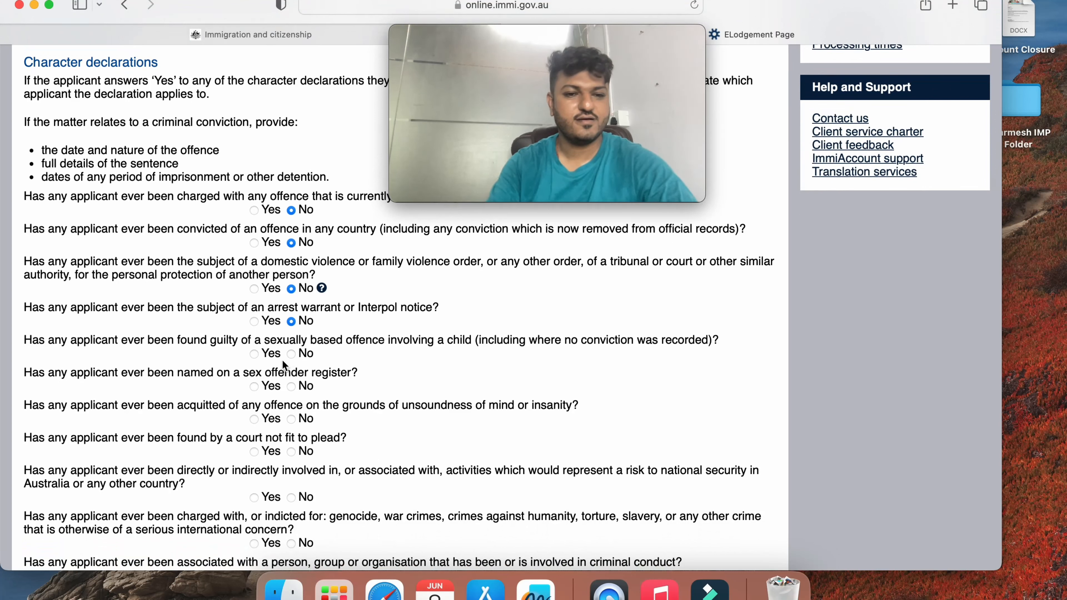
left_click(291, 353)
left_click(291, 386)
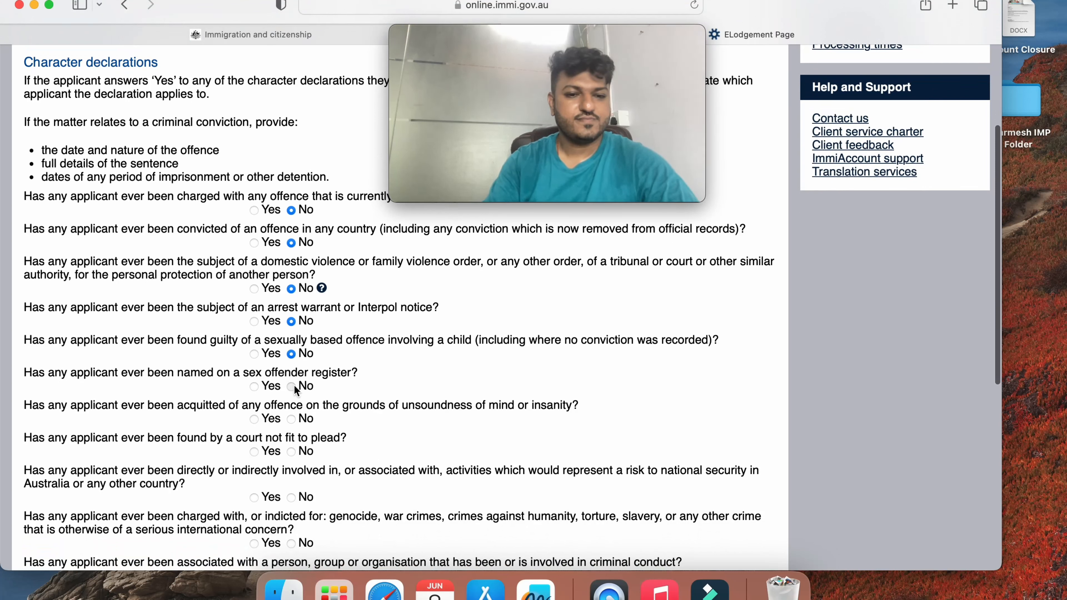
left_click(291, 419)
Answer No to the national security, criminal association, military service, overstay and debts questions, then continue
scroll(308, 403, "down", 2)
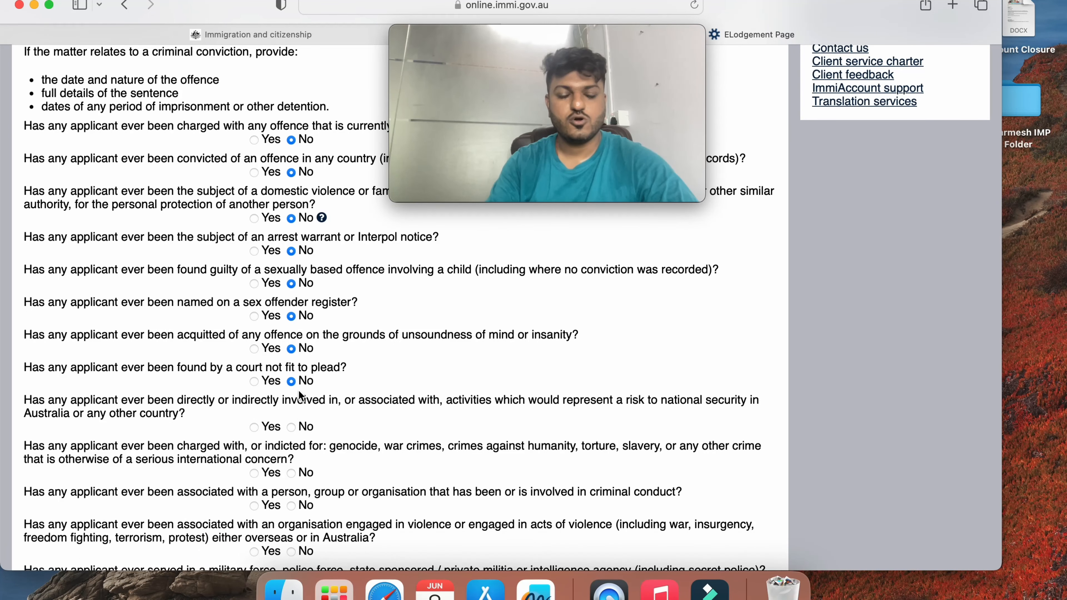
scroll(302, 398, "down", 1)
left_click(291, 378)
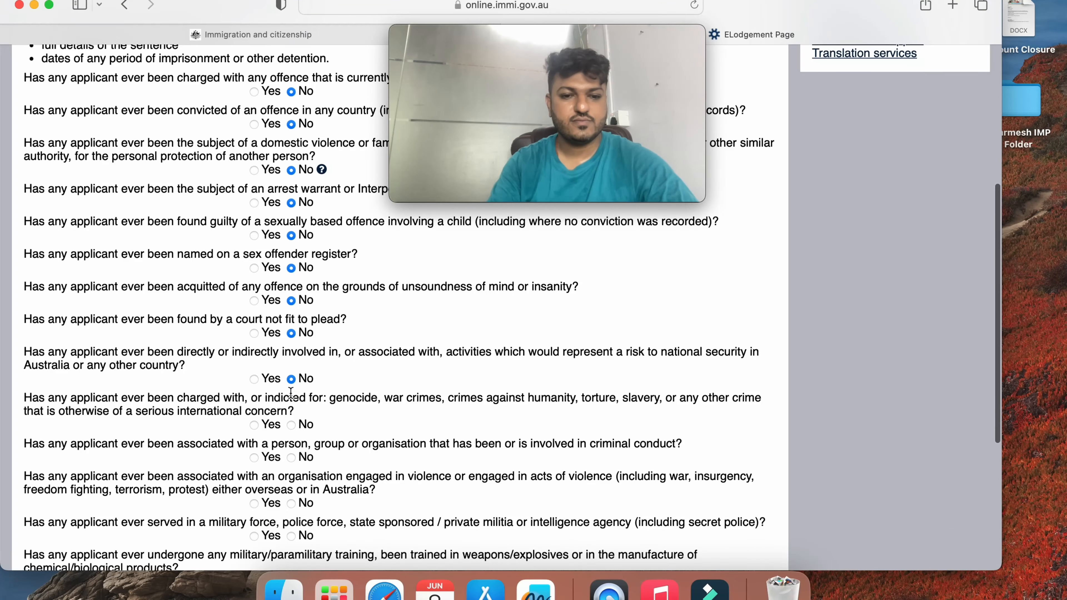
left_click(291, 457)
scroll(290, 461, "down", 2)
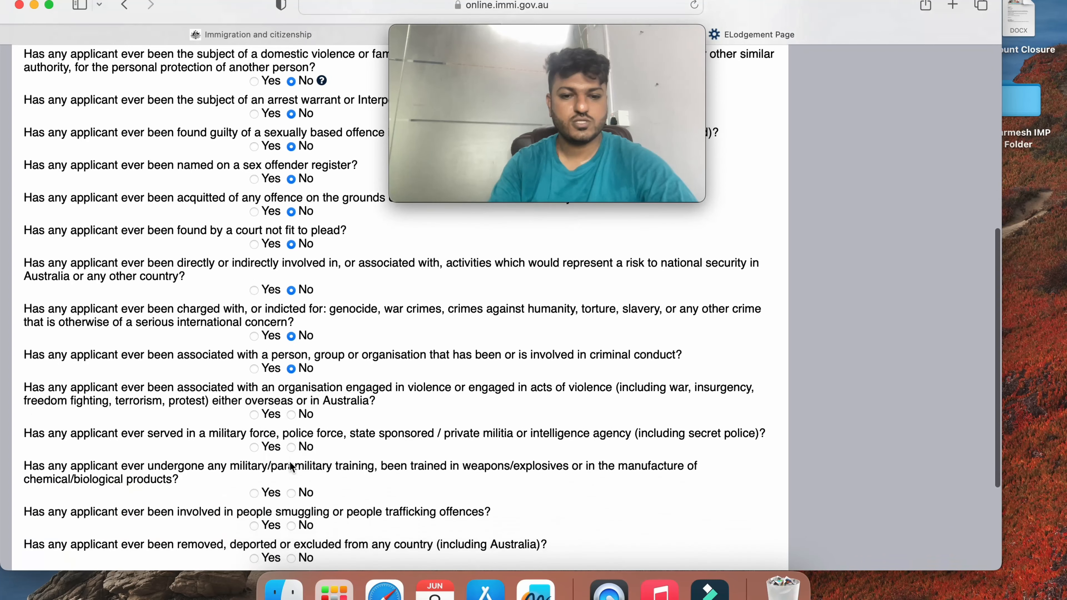
left_click(291, 447)
scroll(292, 450, "down", 2)
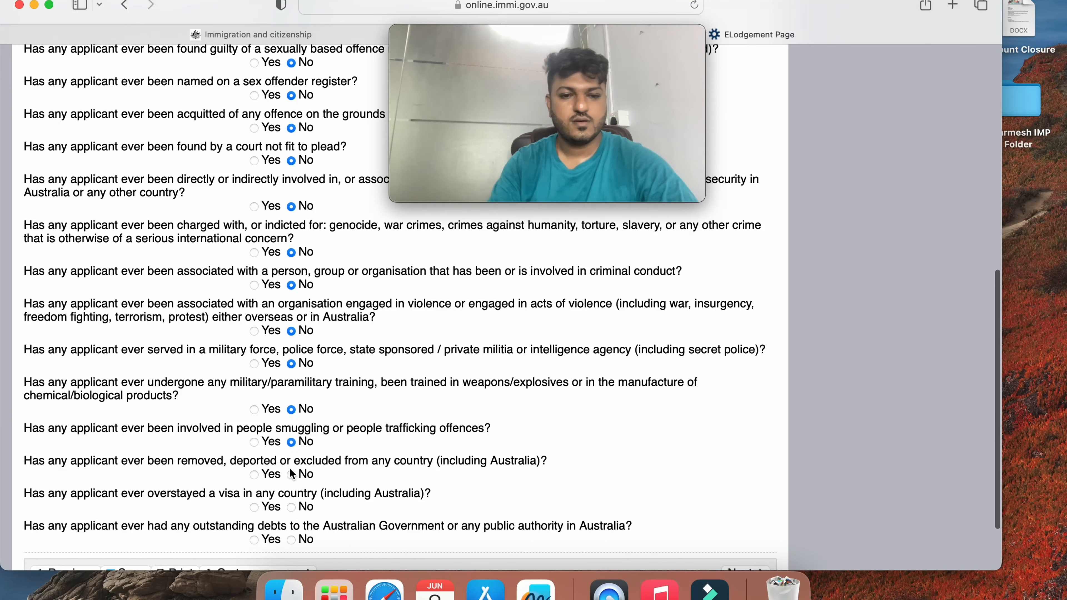
left_click(291, 507)
scroll(293, 510, "down", 2)
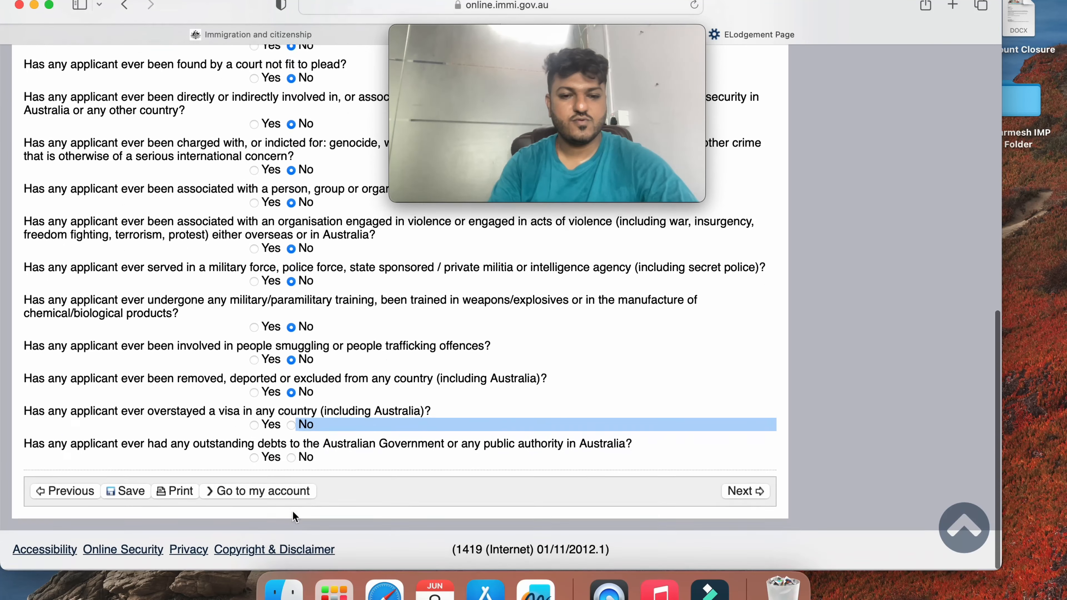
left_click(292, 458)
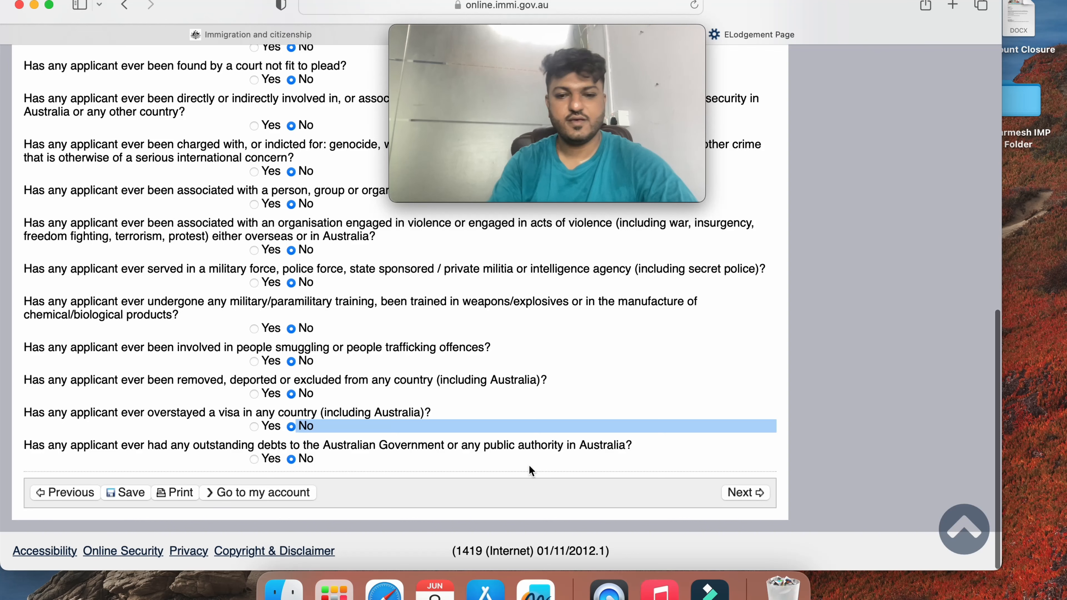
left_click(741, 492)
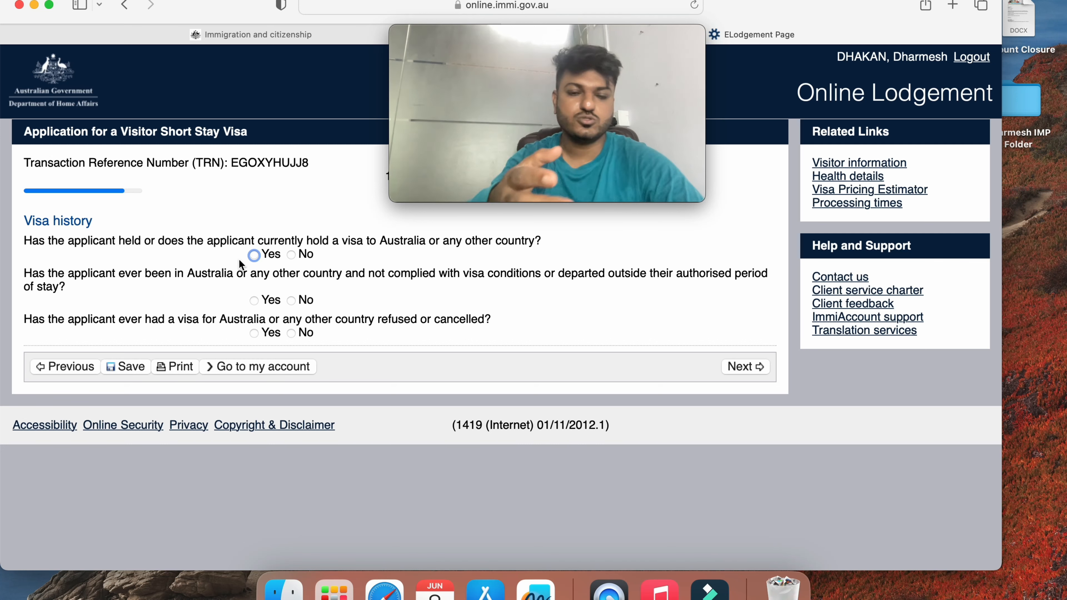
Answer Yes to holding a visa with details 'I have a valid U.S Visa', and No to breaching visa conditions
left_click(253, 257)
left_click(279, 299)
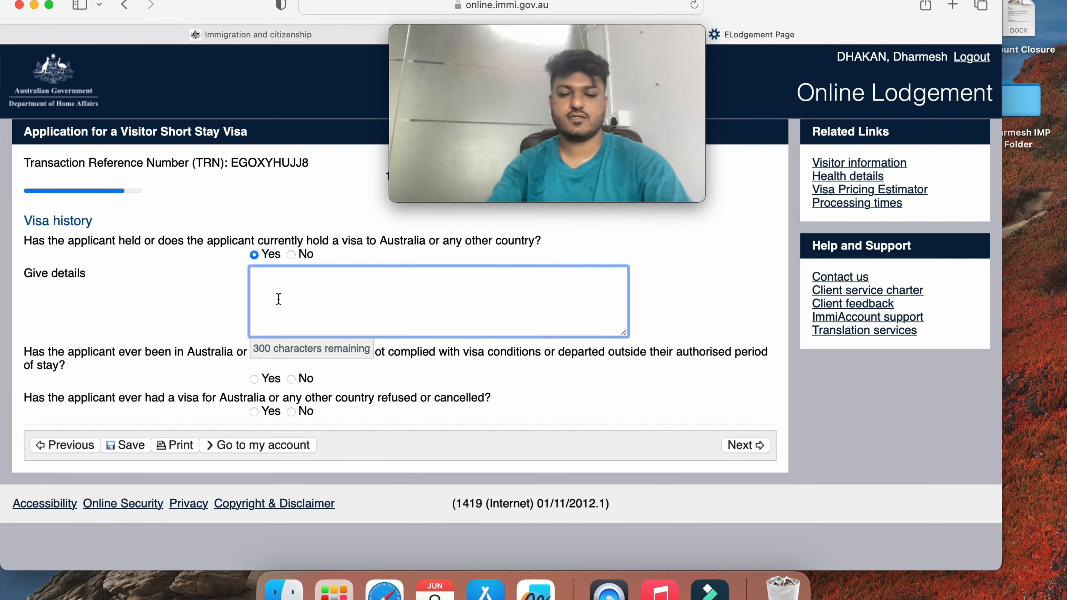
type("I have a v")
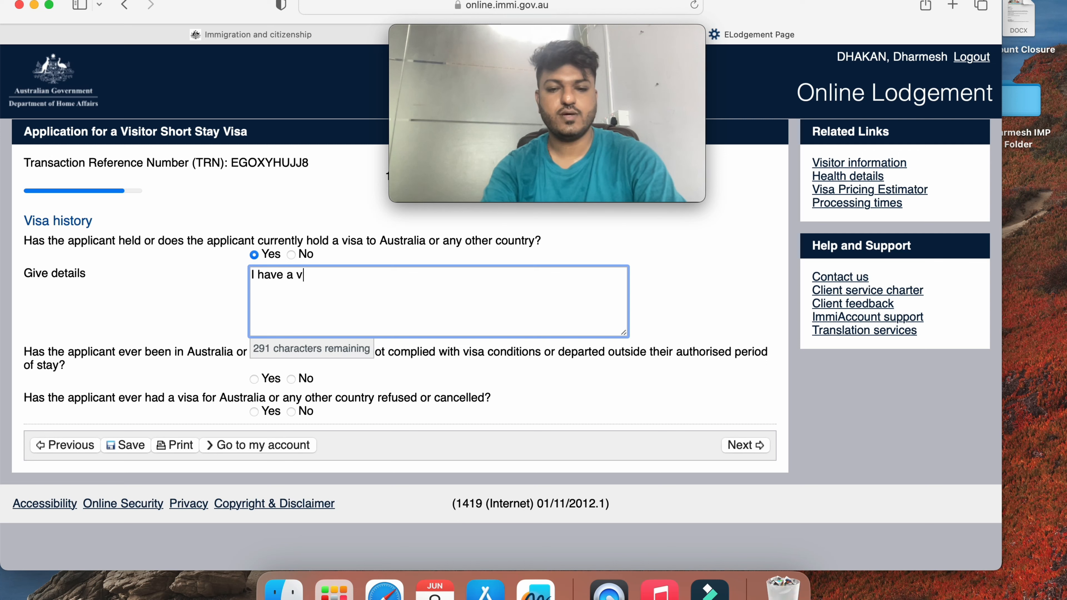
type("alid U.S ")
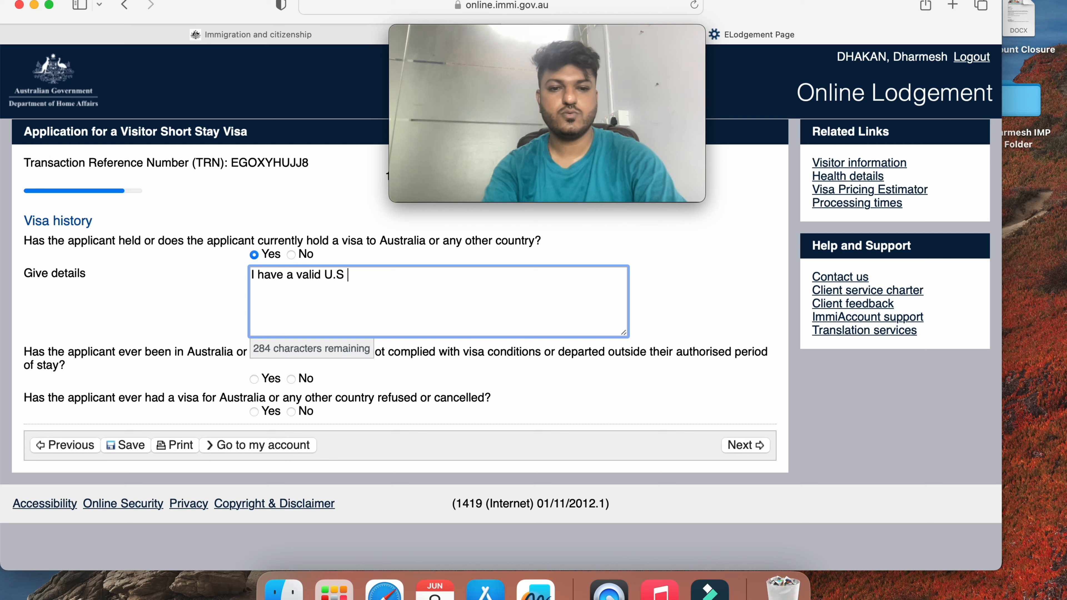
type("Visa")
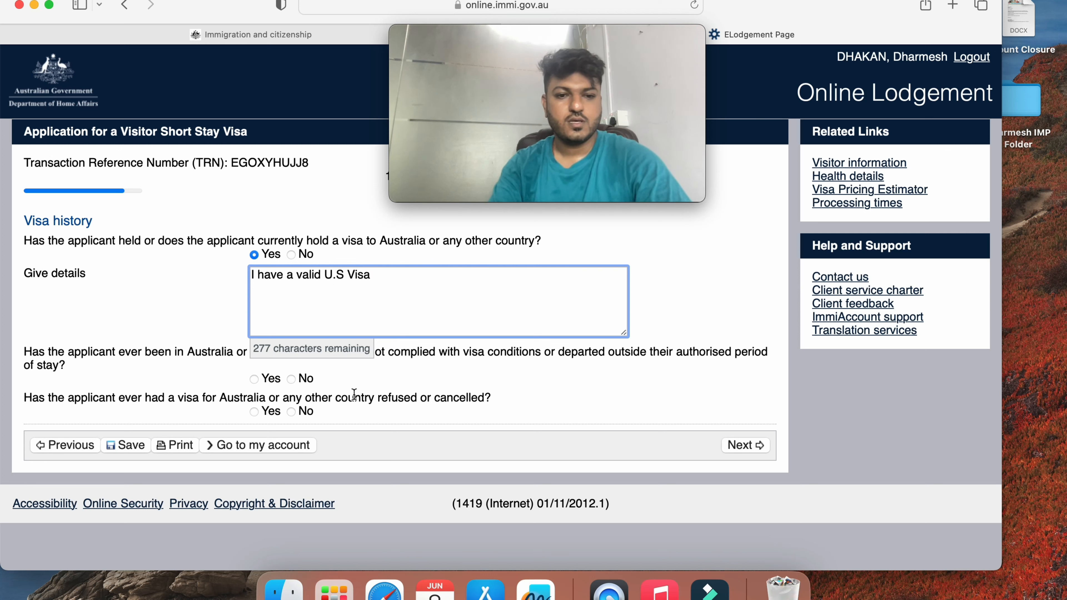
left_click(412, 397)
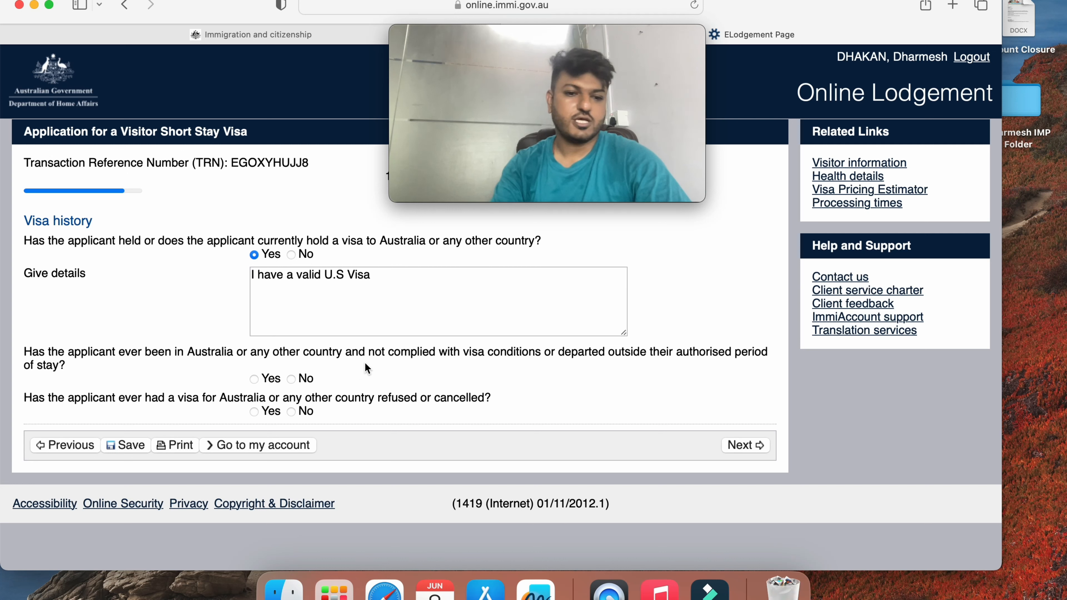
left_click(291, 378)
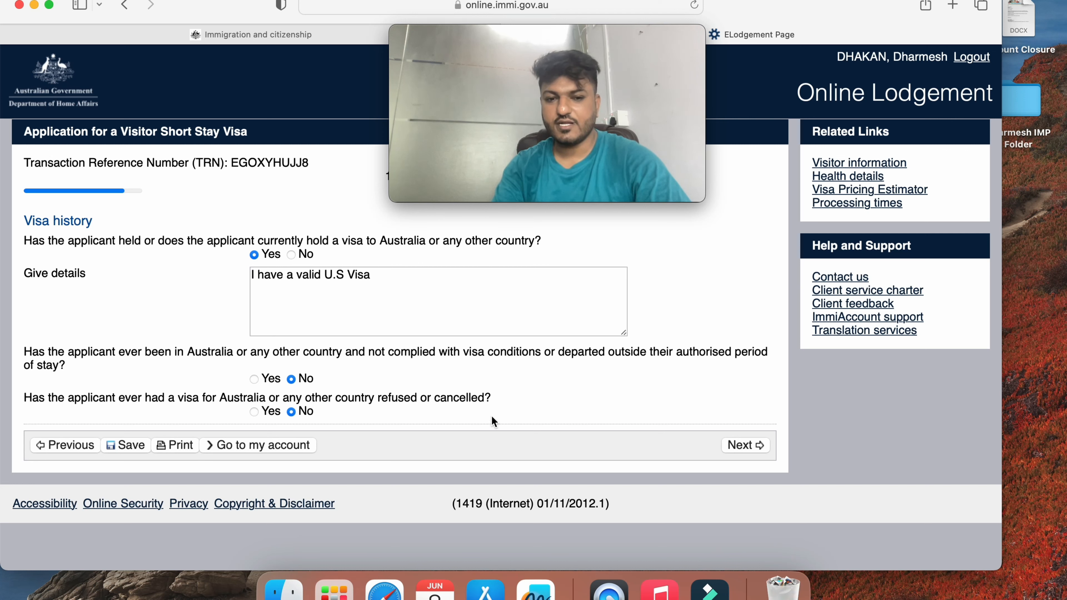
On Declarations, agree to the application information, complete-and-correct and fraudulent-documents declarations
left_click(746, 444)
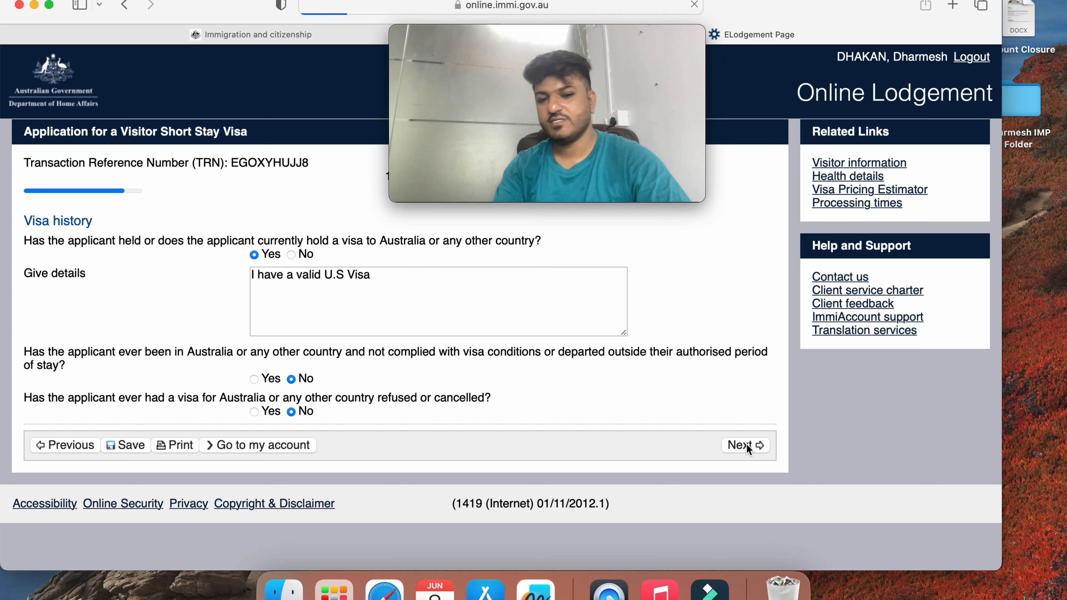
scroll(746, 444, "down", 3)
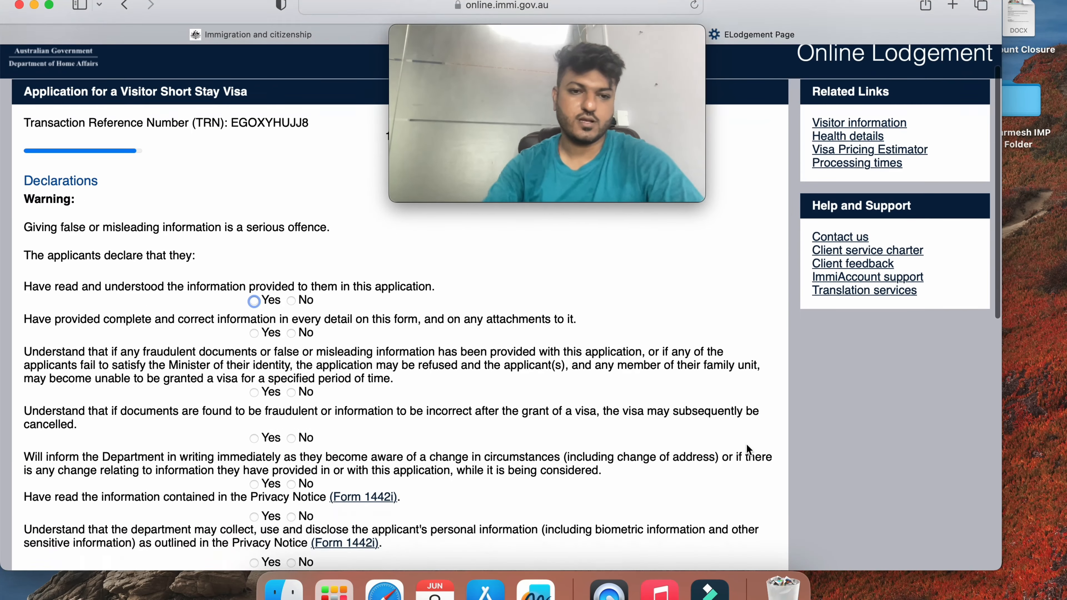
scroll(479, 421, "up", 3)
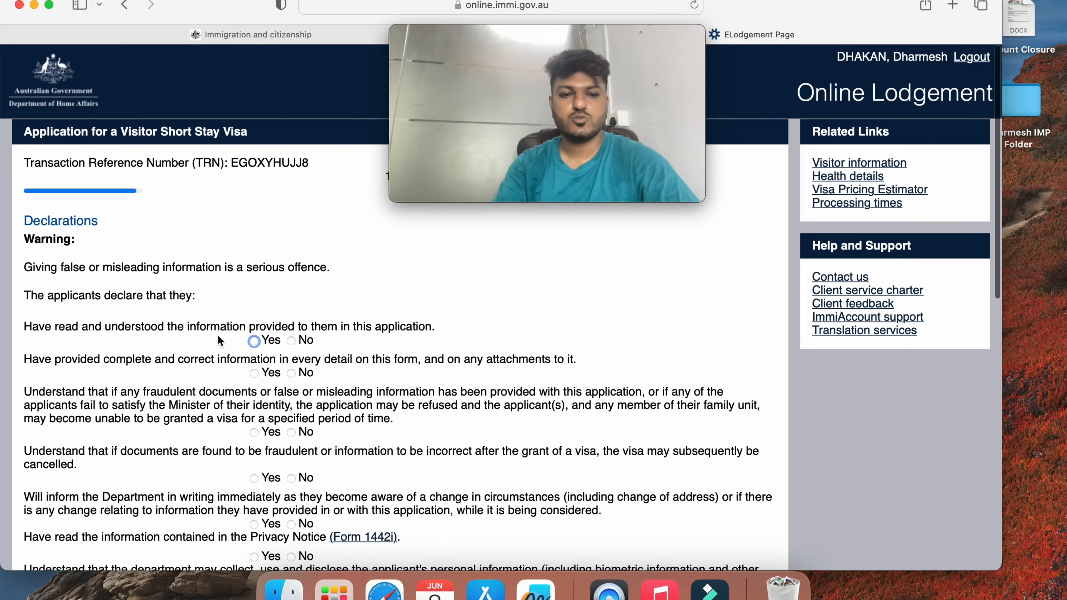
left_click(255, 341)
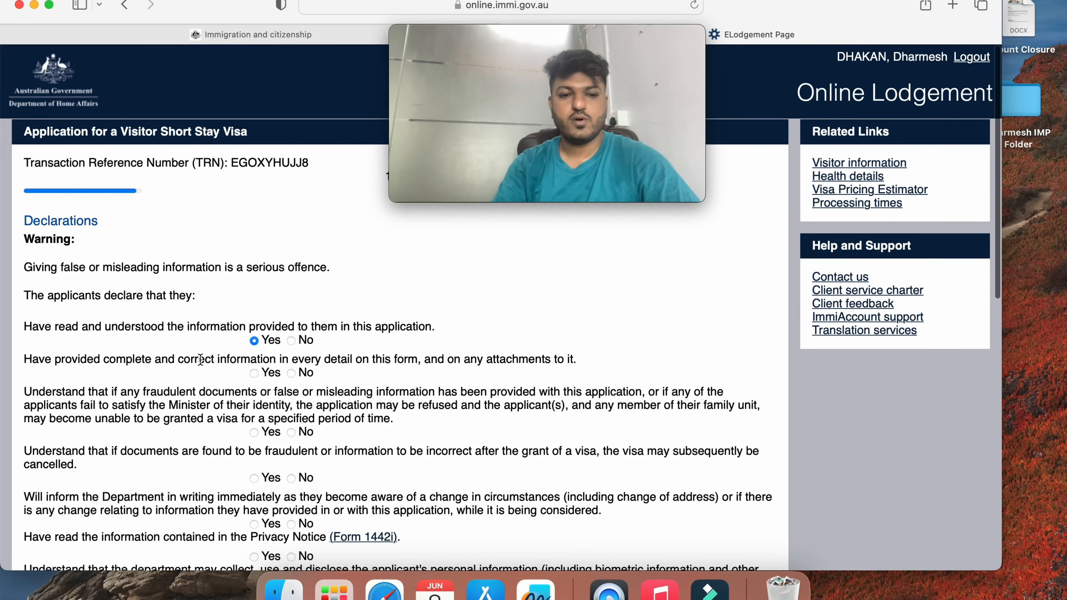
left_click(258, 375)
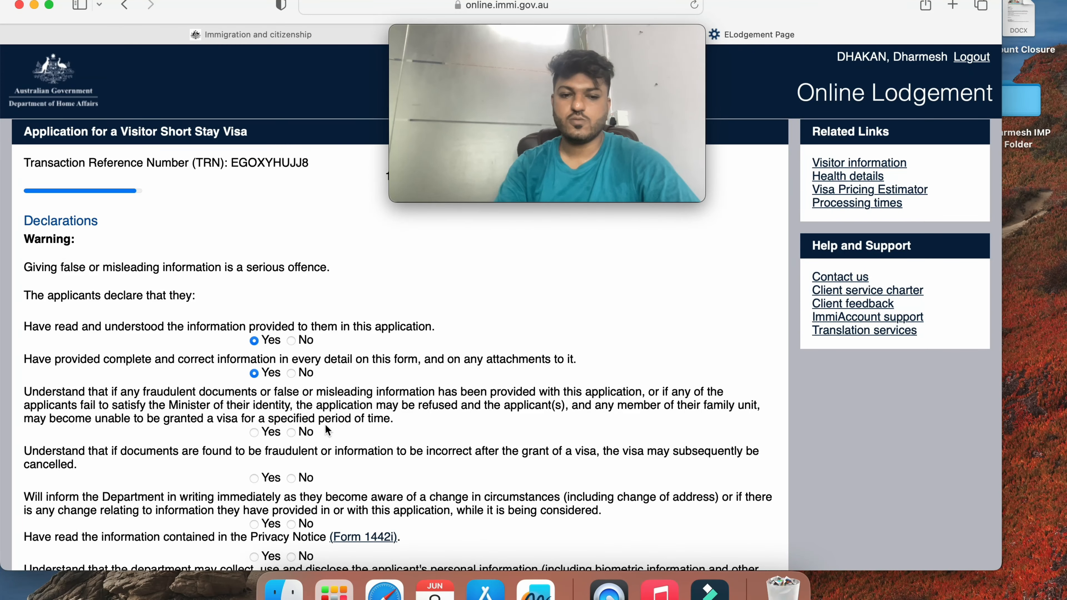
scroll(362, 411, "down", 2)
scroll(362, 412, "down", 1)
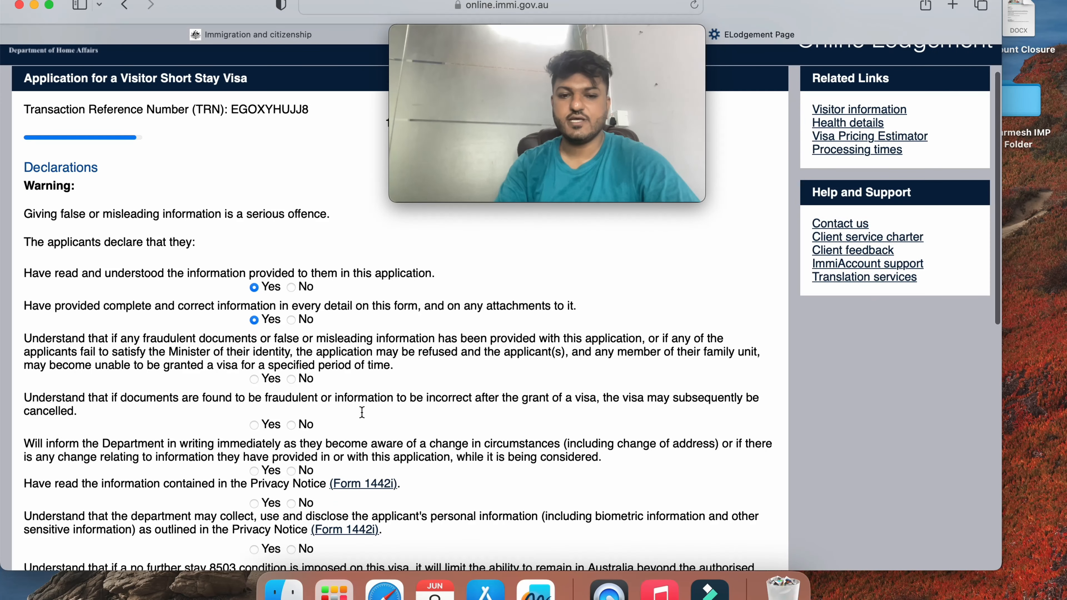
left_click(260, 382)
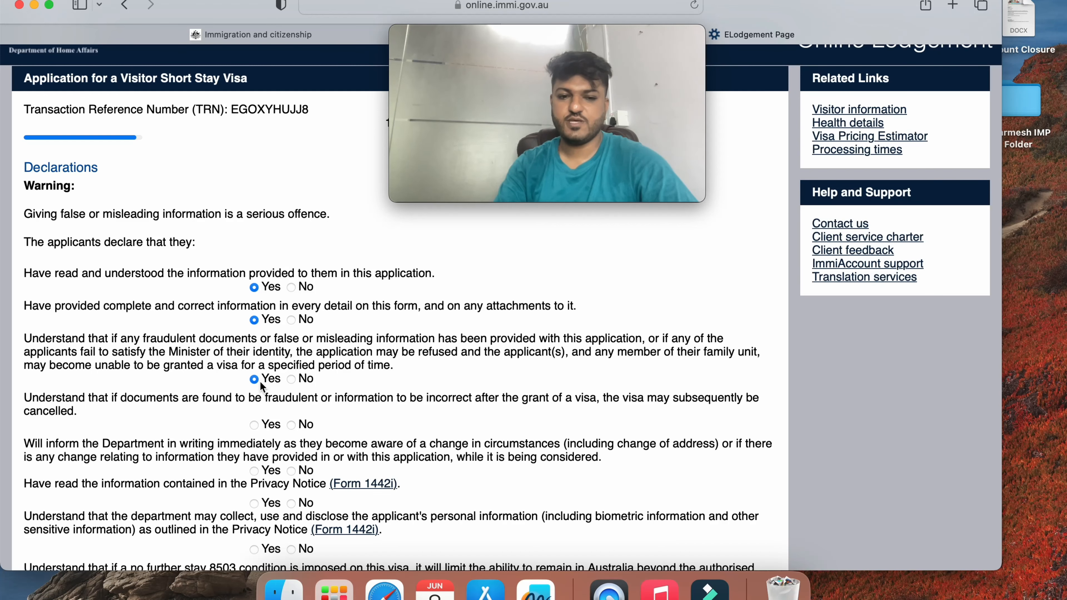
scroll(260, 381, "down", 3)
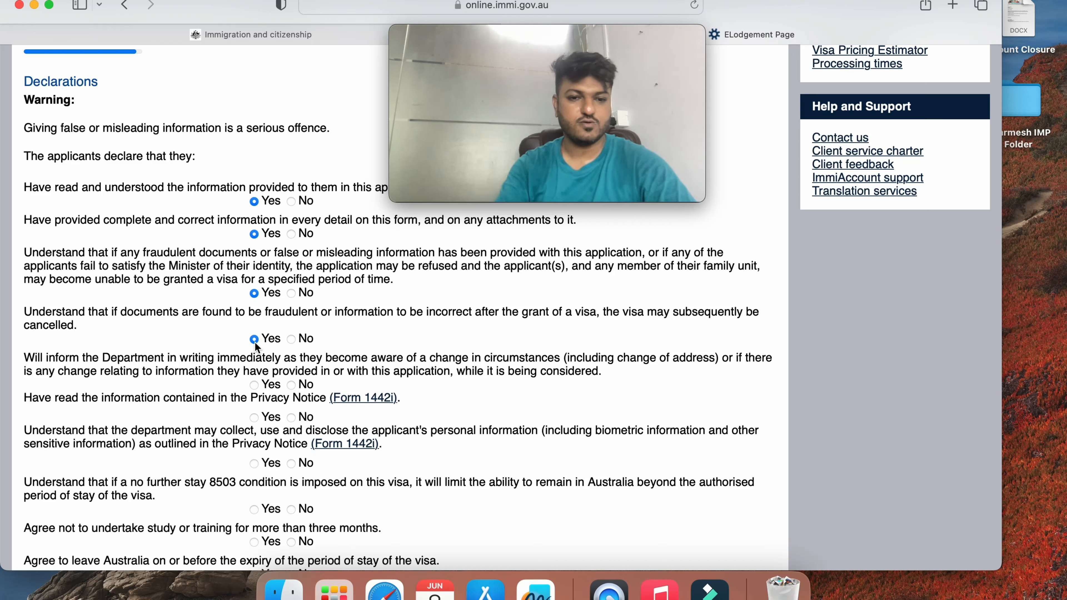
Agree to the change-reporting, privacy, 8503 no further stay, study, departure and fingerprint declarations
left_click(255, 386)
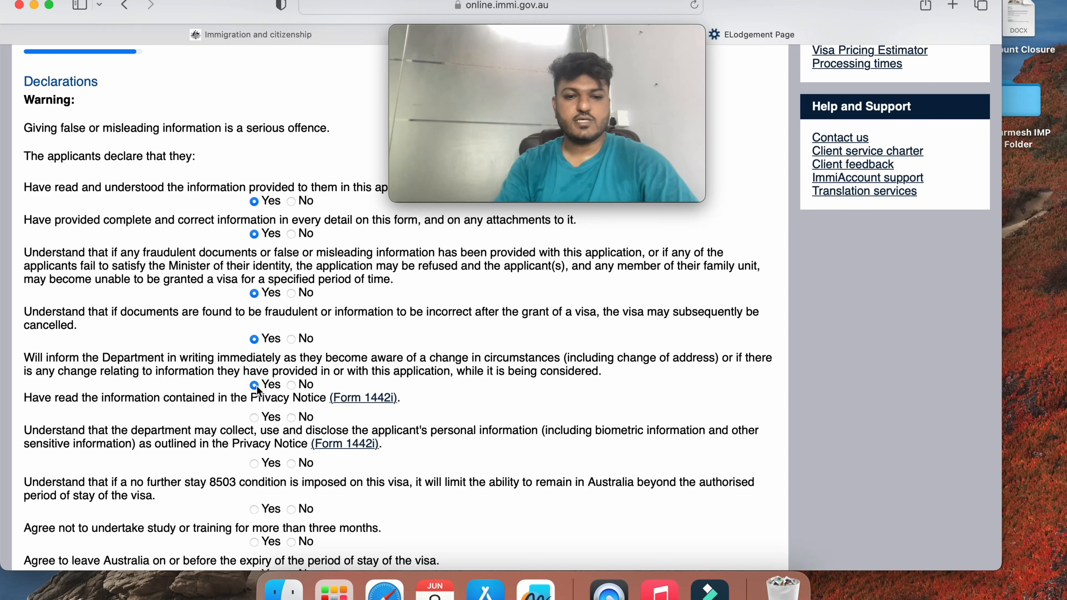
left_click(255, 418)
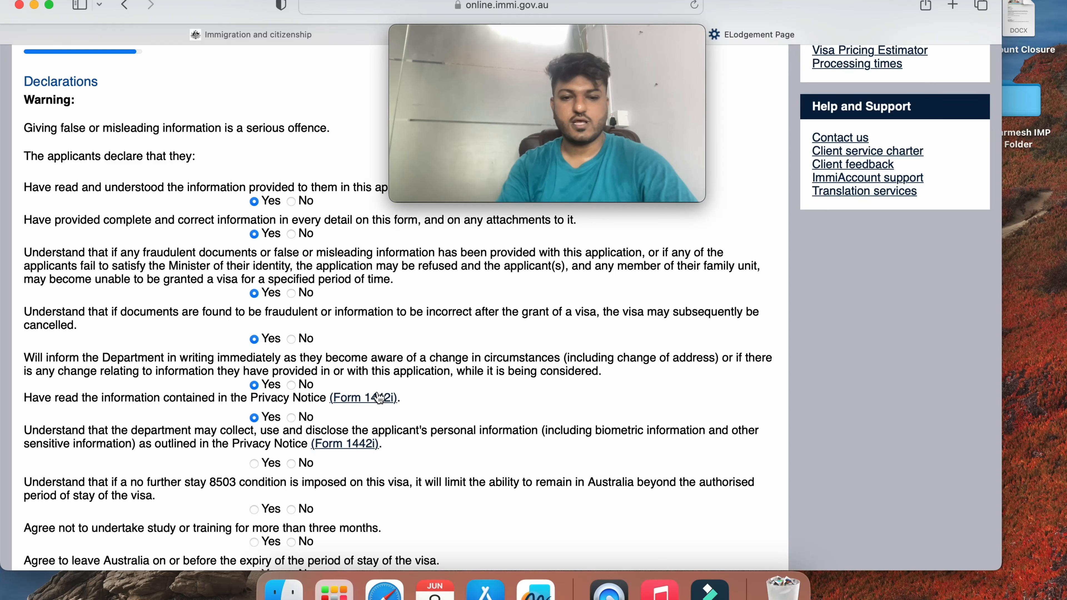
left_click(254, 463)
scroll(254, 463, "down", 3)
left_click(255, 432)
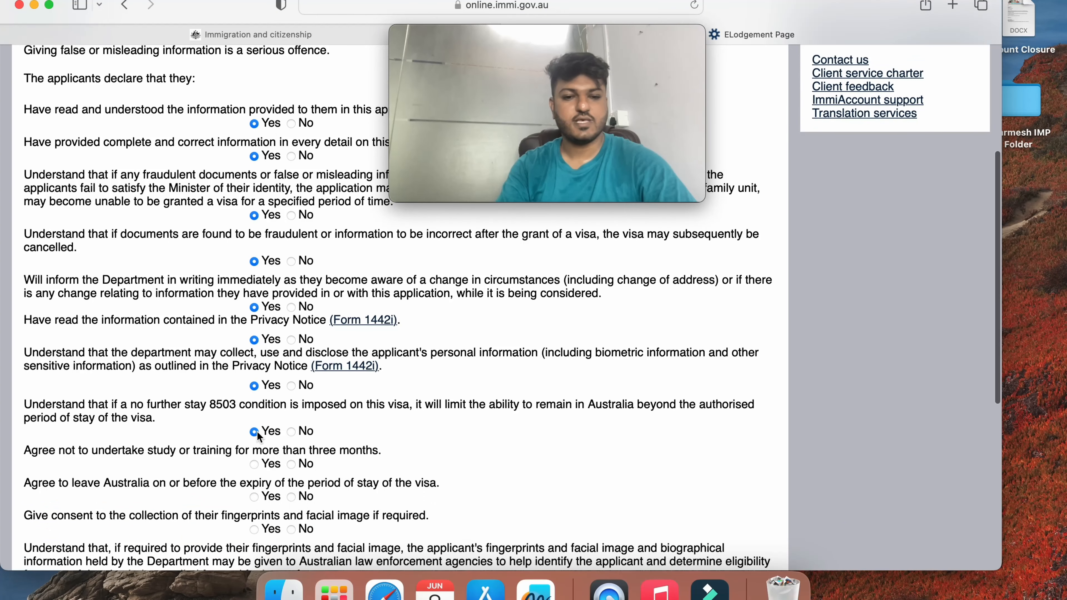
left_click(256, 465)
scroll(257, 470, "down", 3)
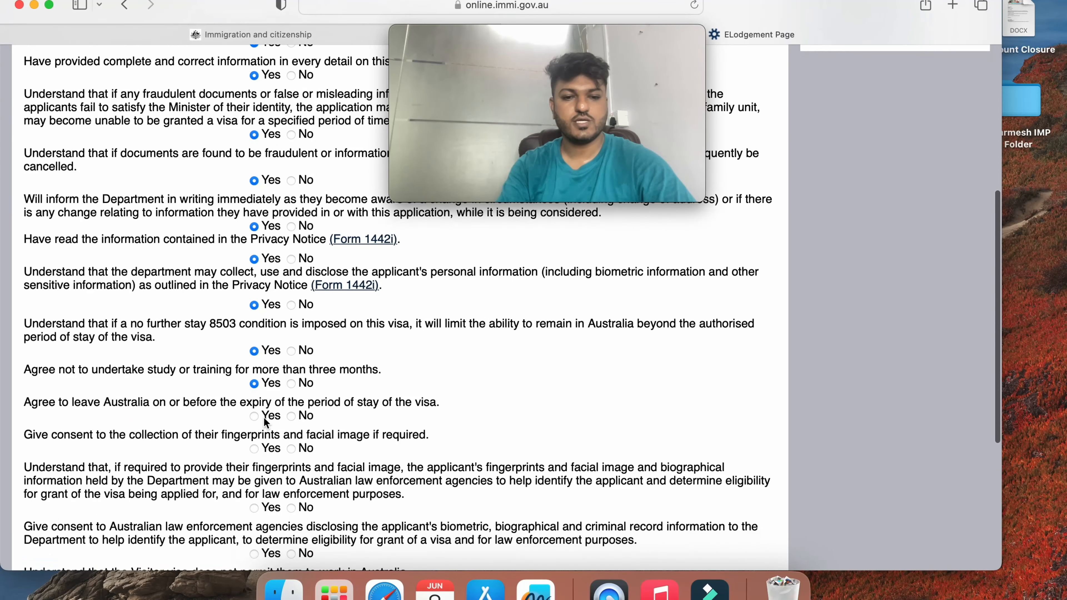
left_click(254, 416)
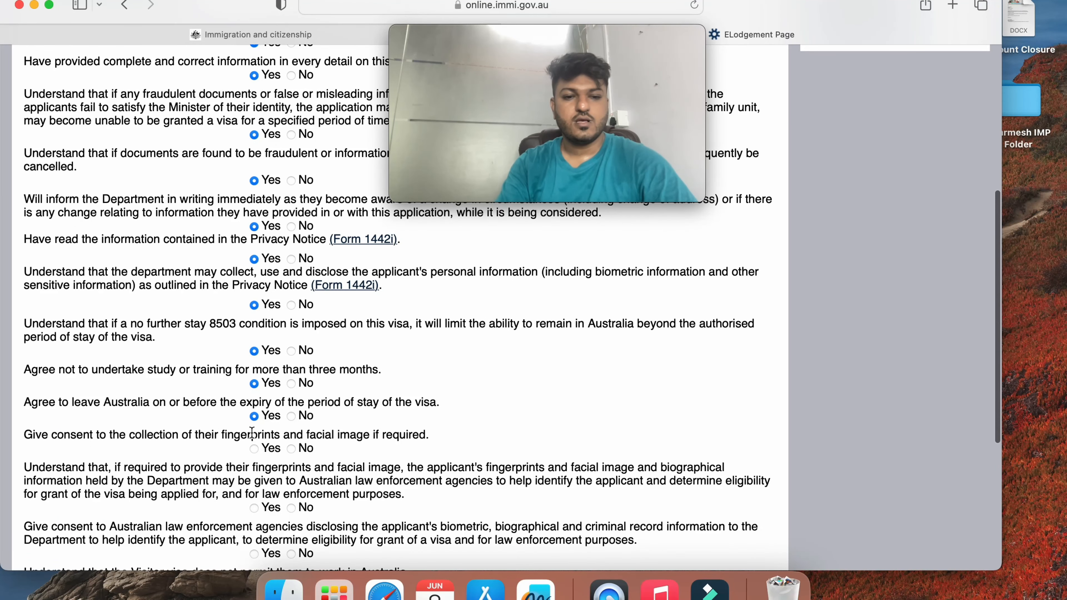
left_click(254, 449)
Accept the biometric sharing, law enforcement disclosure, no-work and unlawful non-citizen declarations, then submit
scroll(255, 448, "down", 3)
left_click(255, 444)
scroll(257, 444, "down", 4)
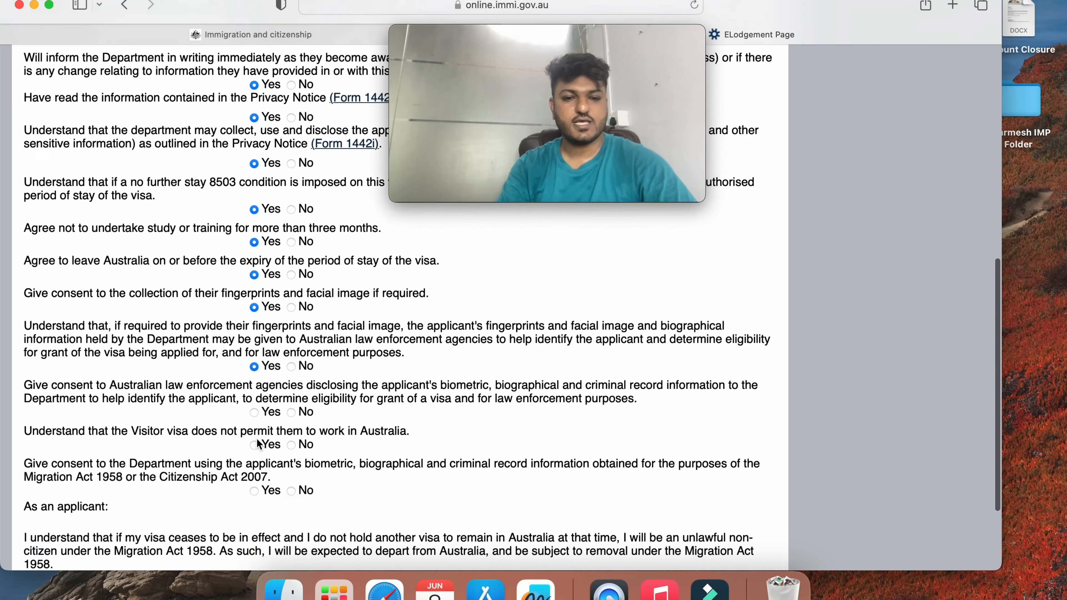
left_click(255, 398)
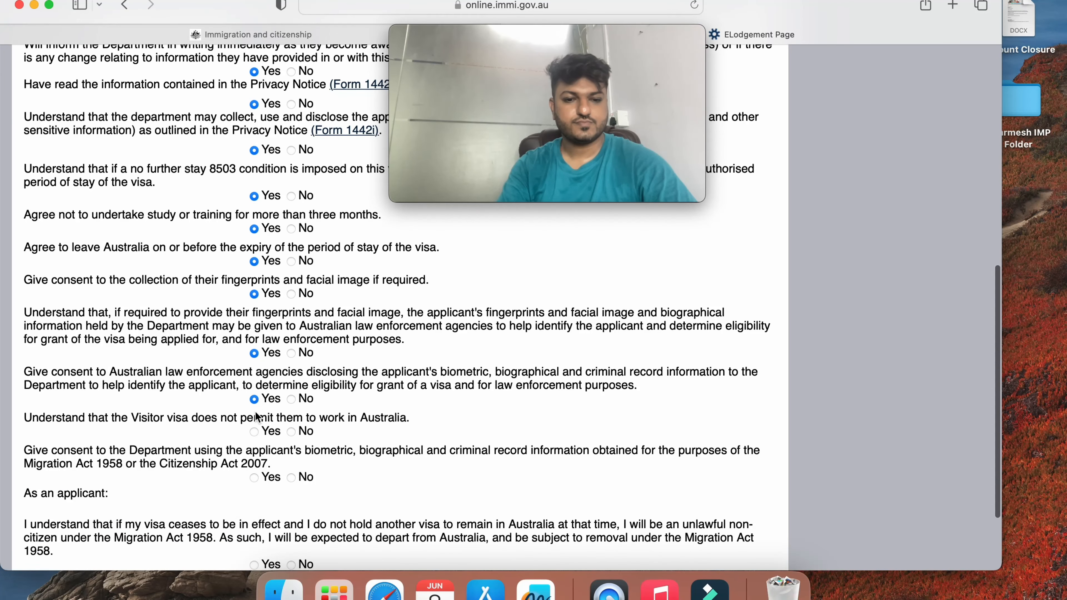
left_click(254, 431)
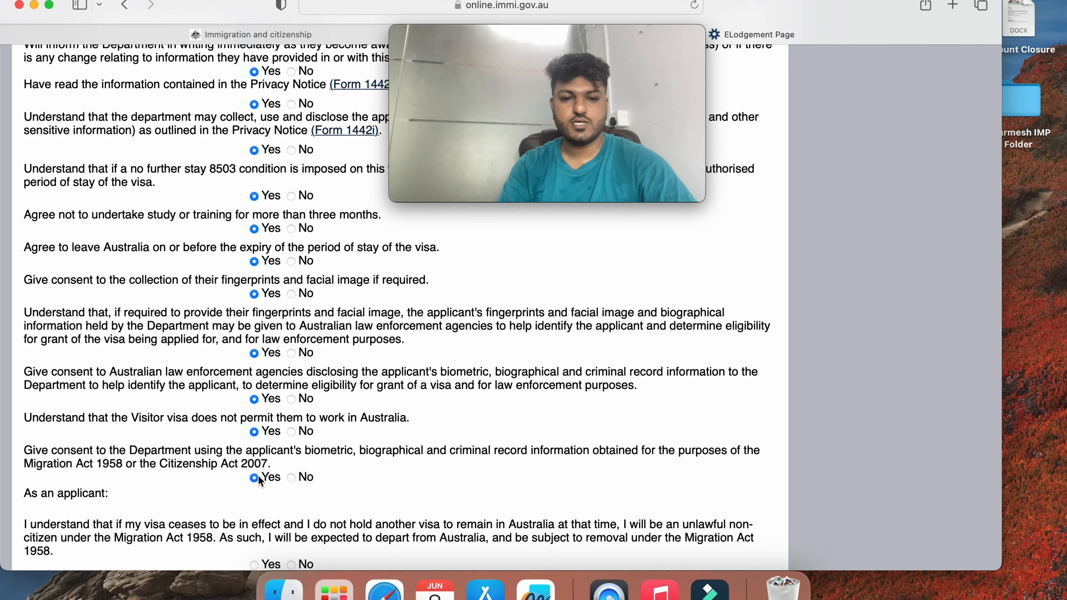
scroll(258, 478, "down", 3)
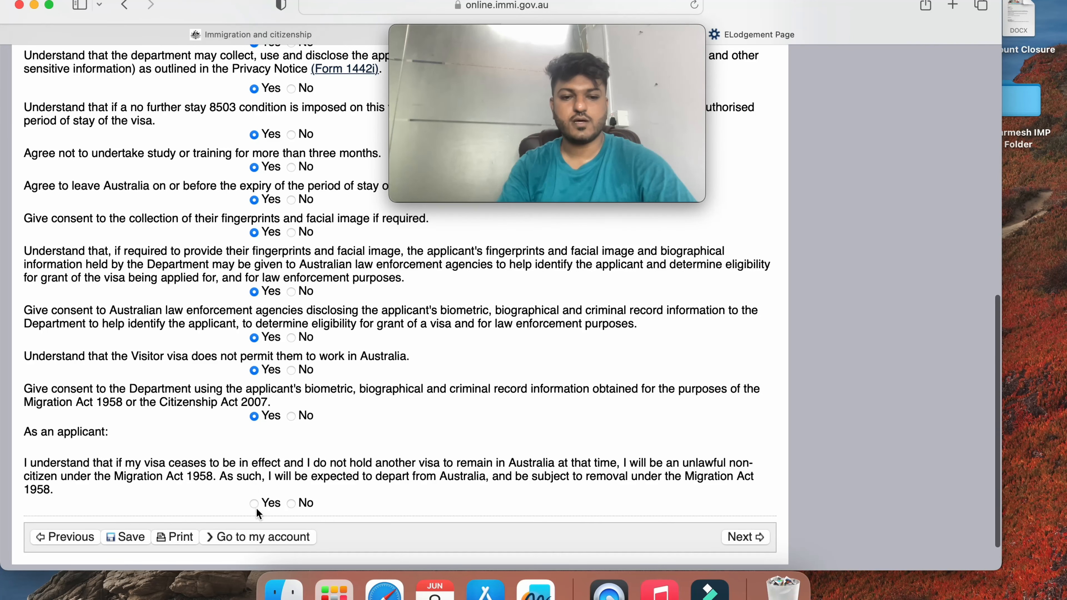
left_click(255, 503)
scroll(474, 352, "down", 2)
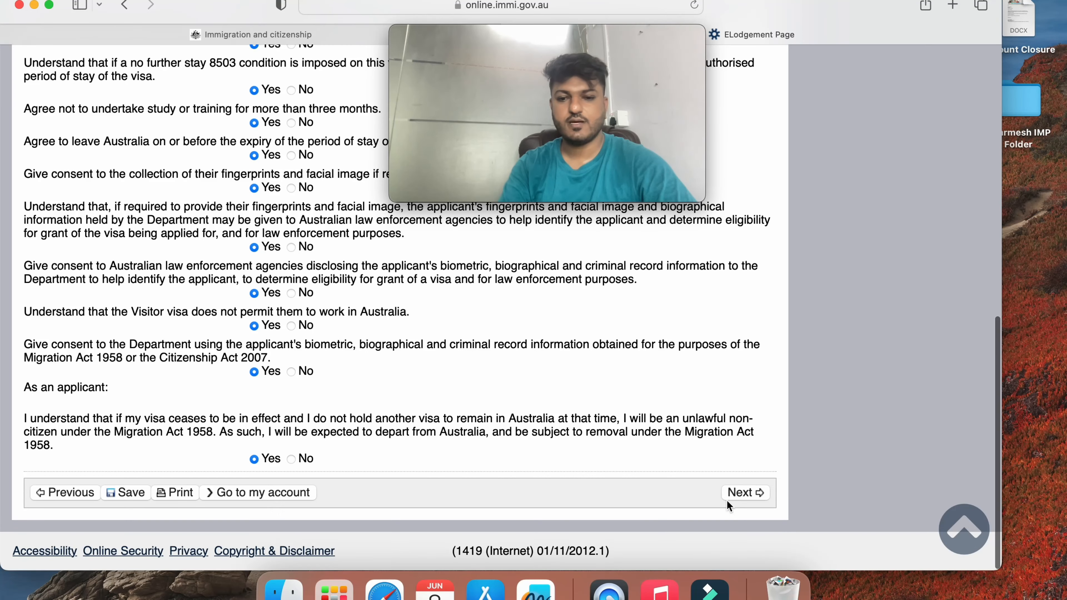
left_click(752, 493)
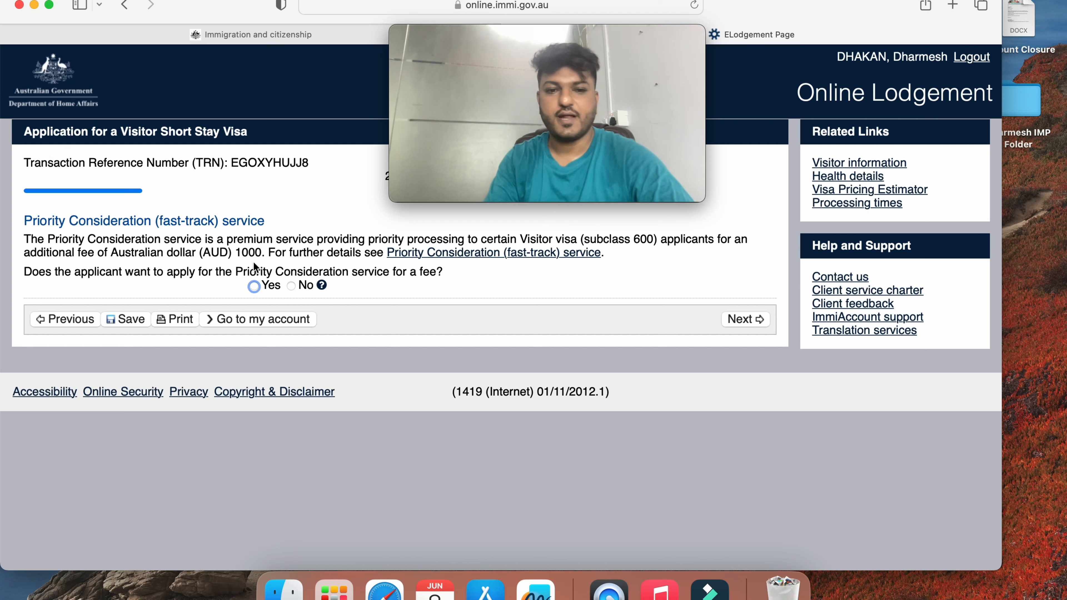
Answer No to the AUD 1000 Priority Consideration service and go on to the Review Page
left_click(296, 285)
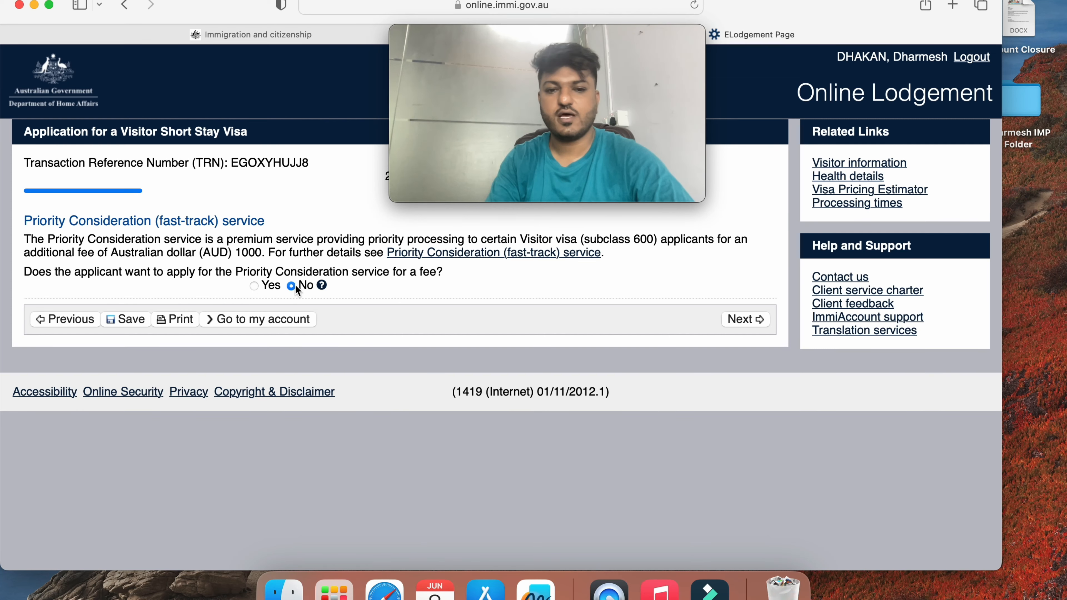
left_click(754, 319)
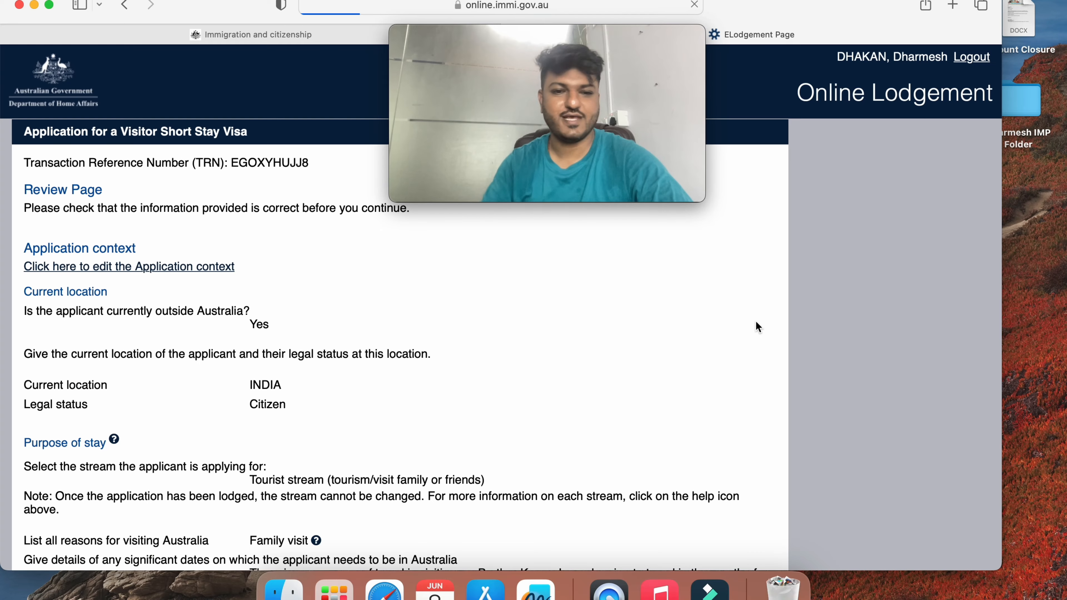
Scroll through the Review Page, continue to Attach documents, and collapse and re-expand the applicant's document list
scroll(405, 418, "down", 5)
scroll(405, 419, "down", 15)
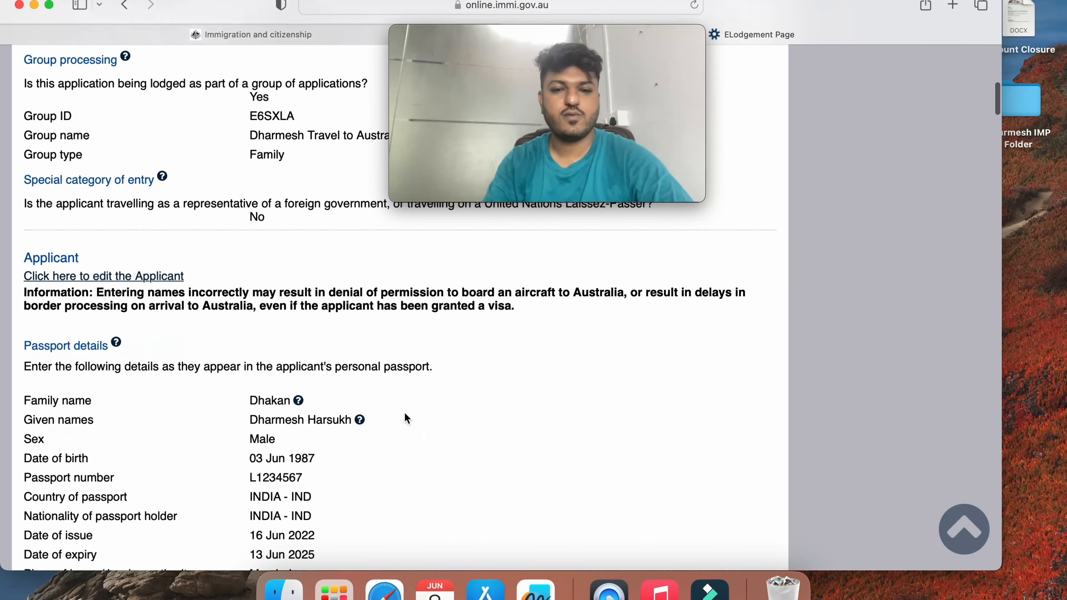
scroll(405, 418, "down", 20)
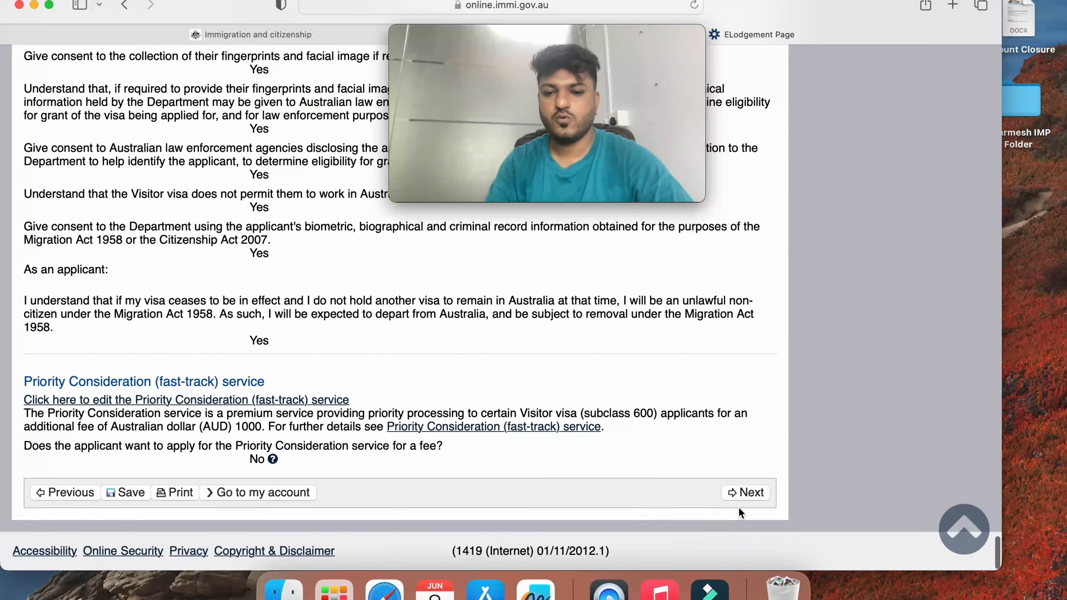
left_click(756, 496)
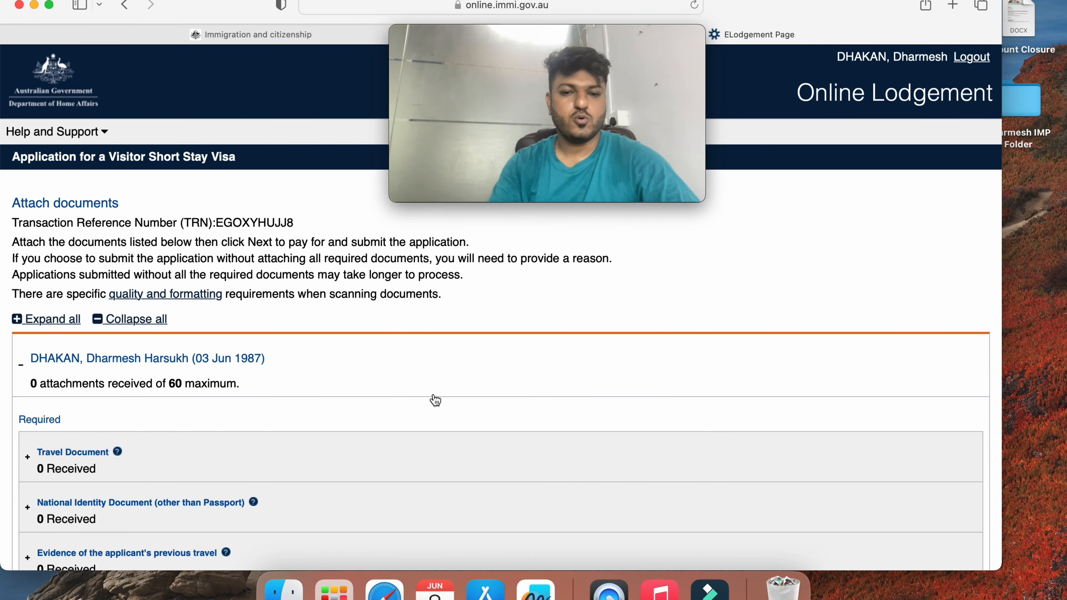
scroll(435, 400, "down", 3)
left_click(436, 311)
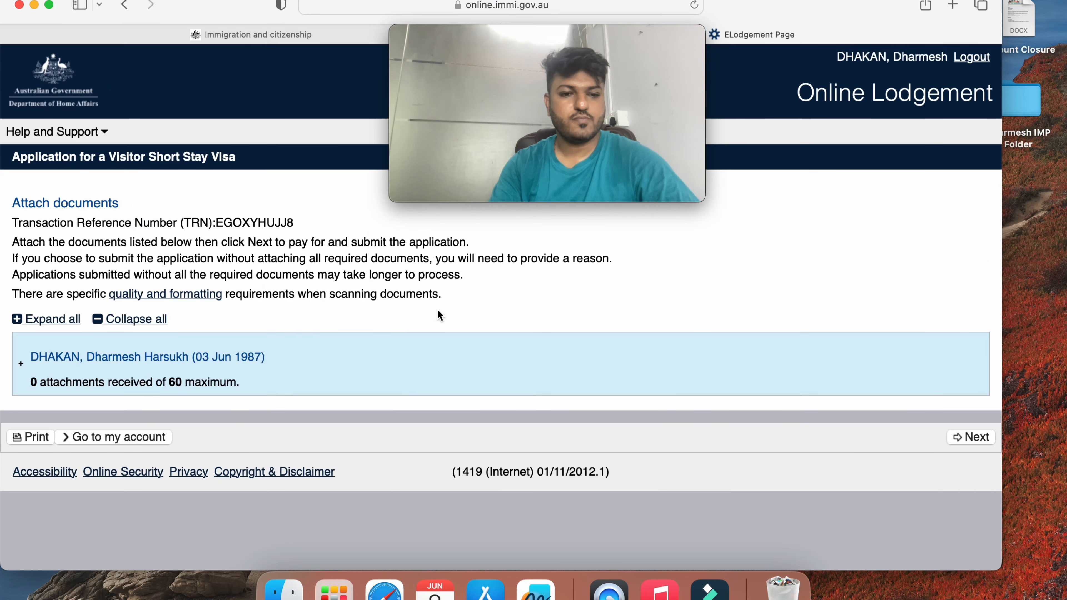
left_click(363, 340)
scroll(326, 386, "down", 3)
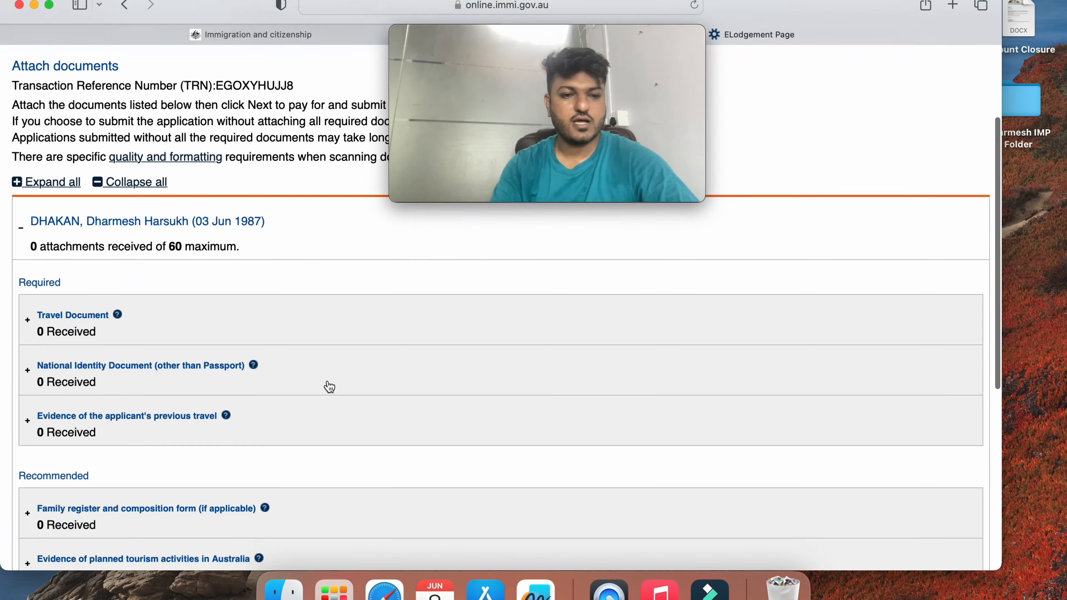
left_click(290, 322)
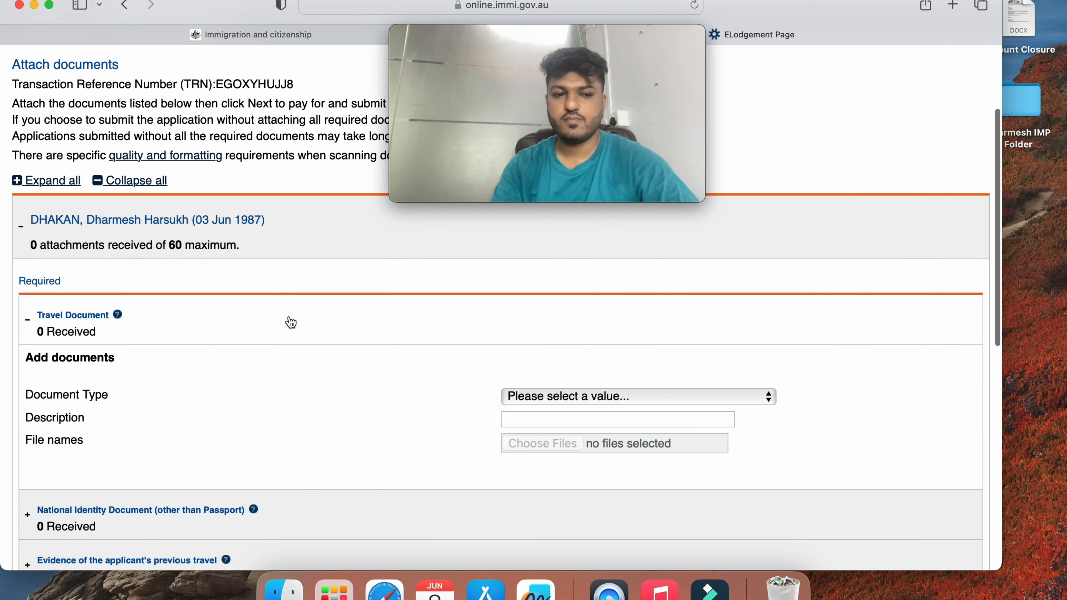
left_click(628, 398)
left_click(626, 409)
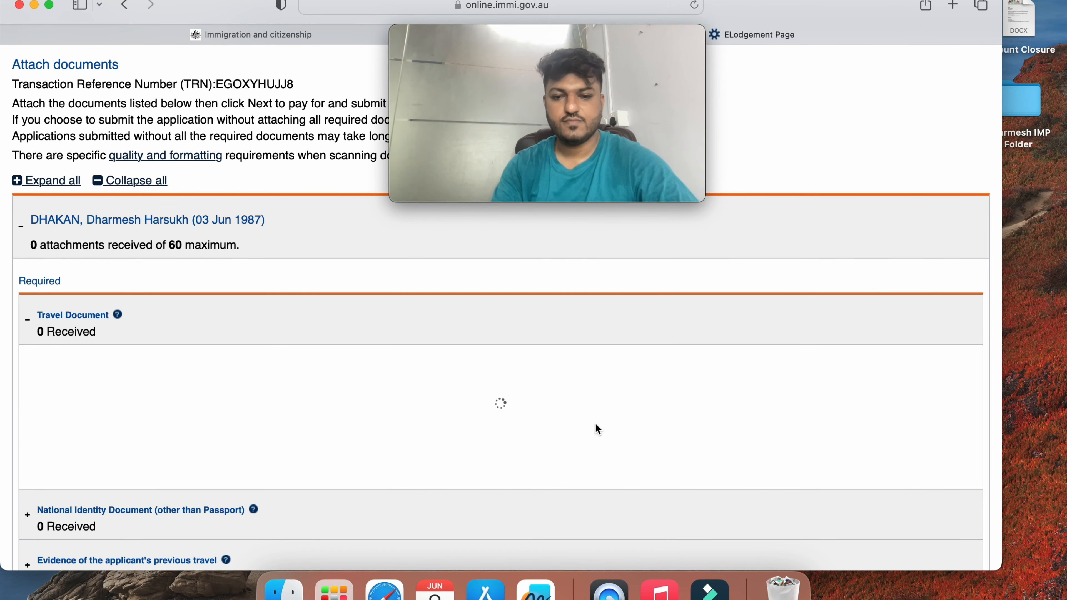
left_click(593, 426)
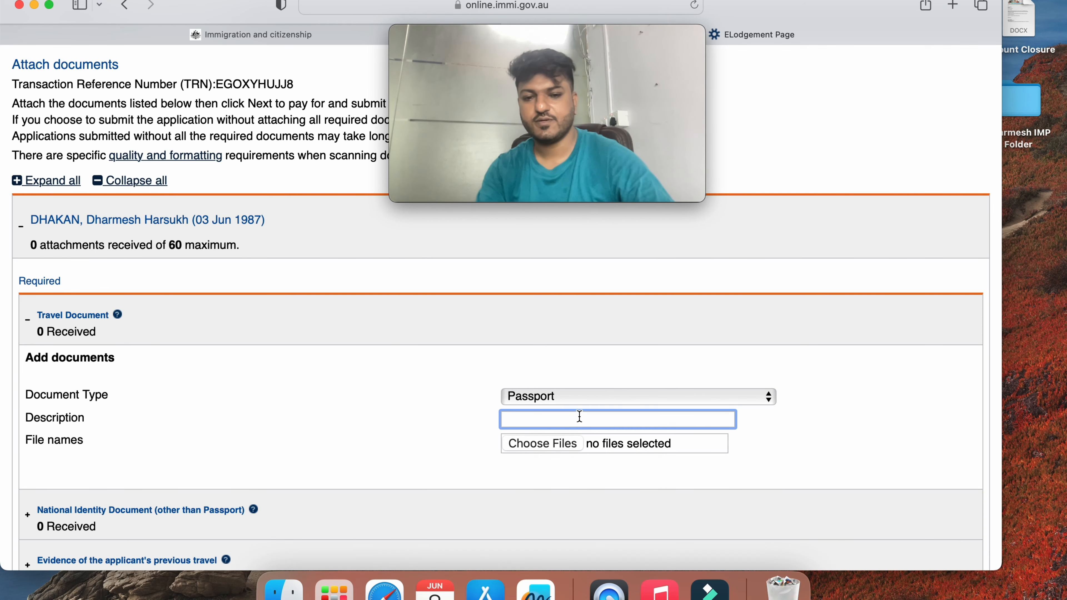
left_click(544, 443)
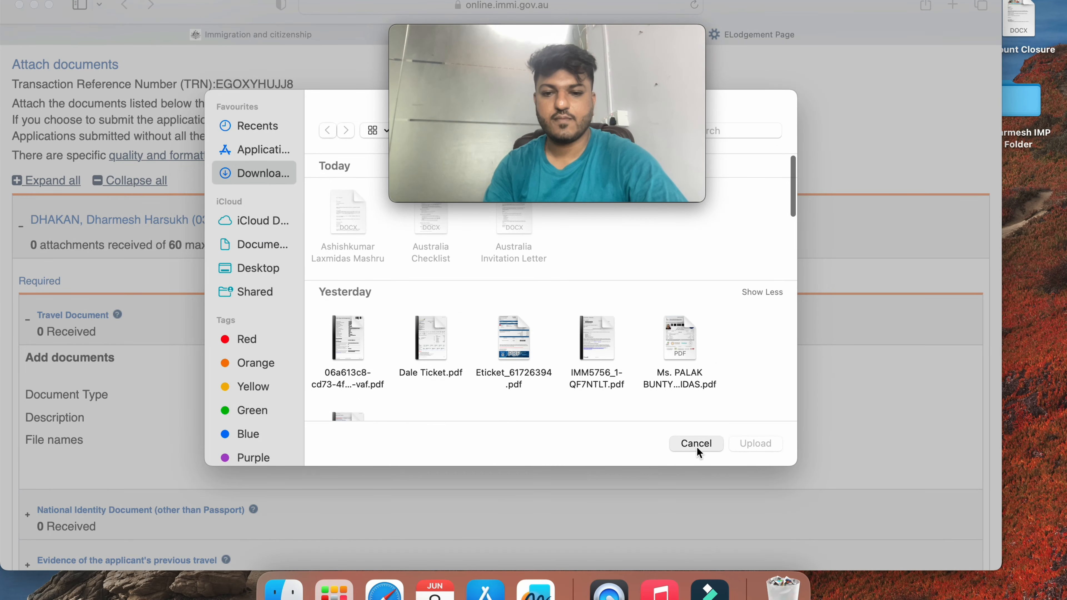
left_click(697, 446)
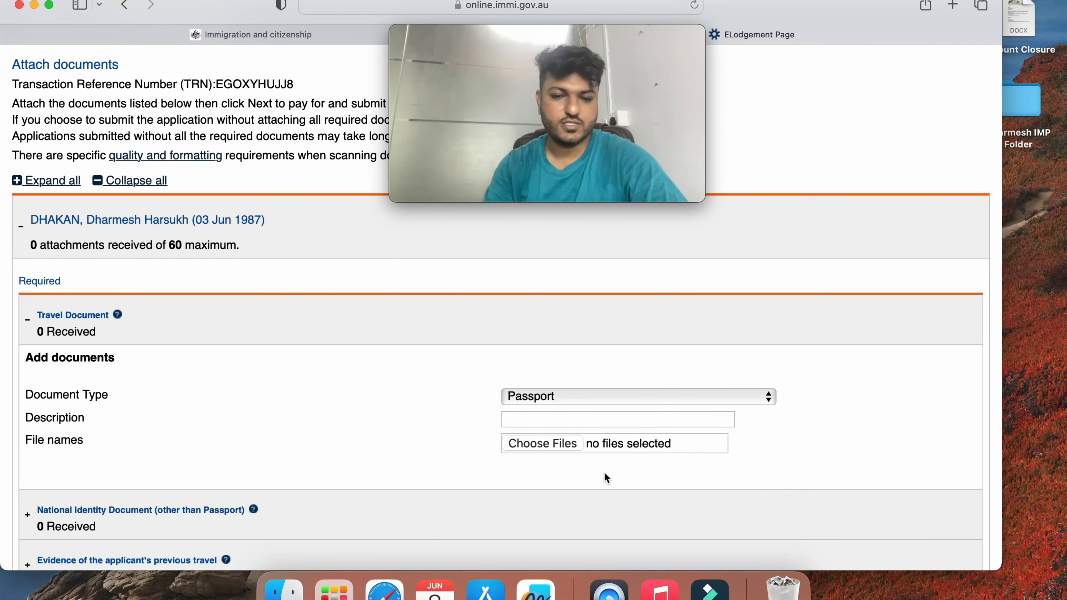
scroll(604, 472, "down", 5)
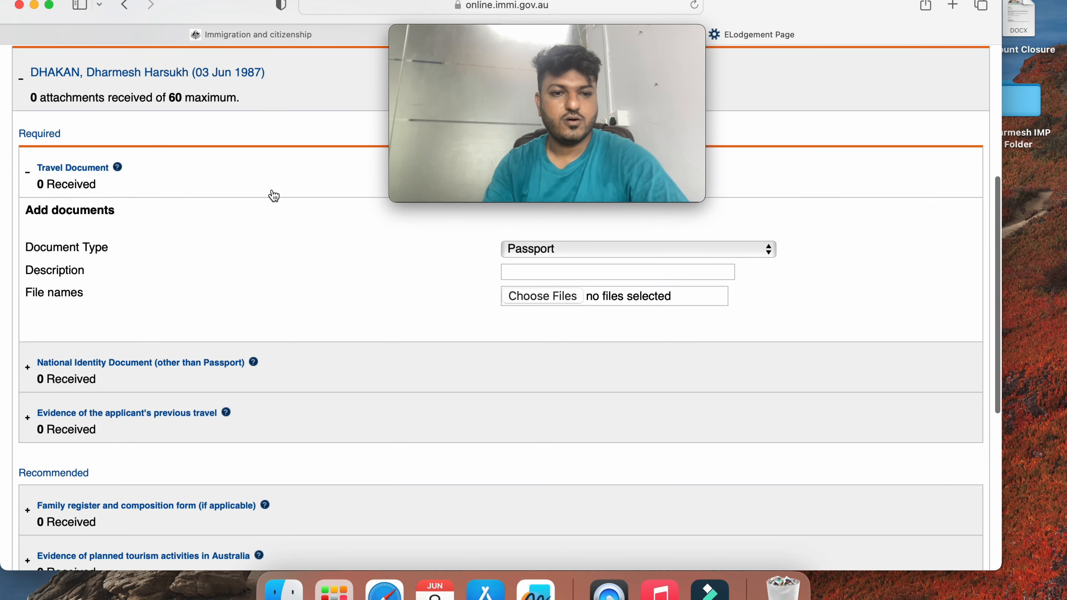
left_click(570, 249)
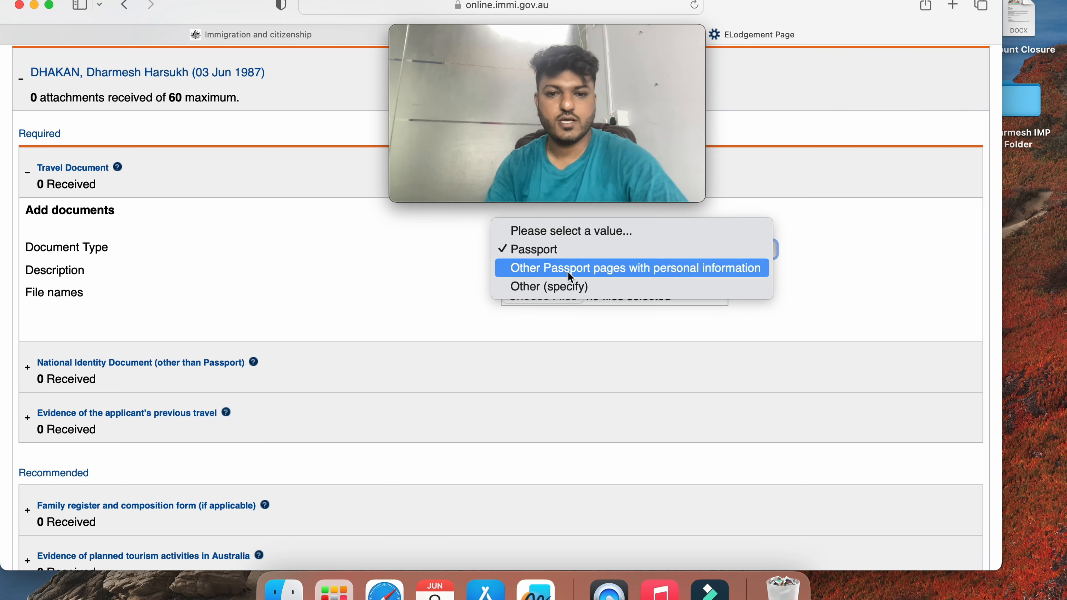
left_click(397, 286)
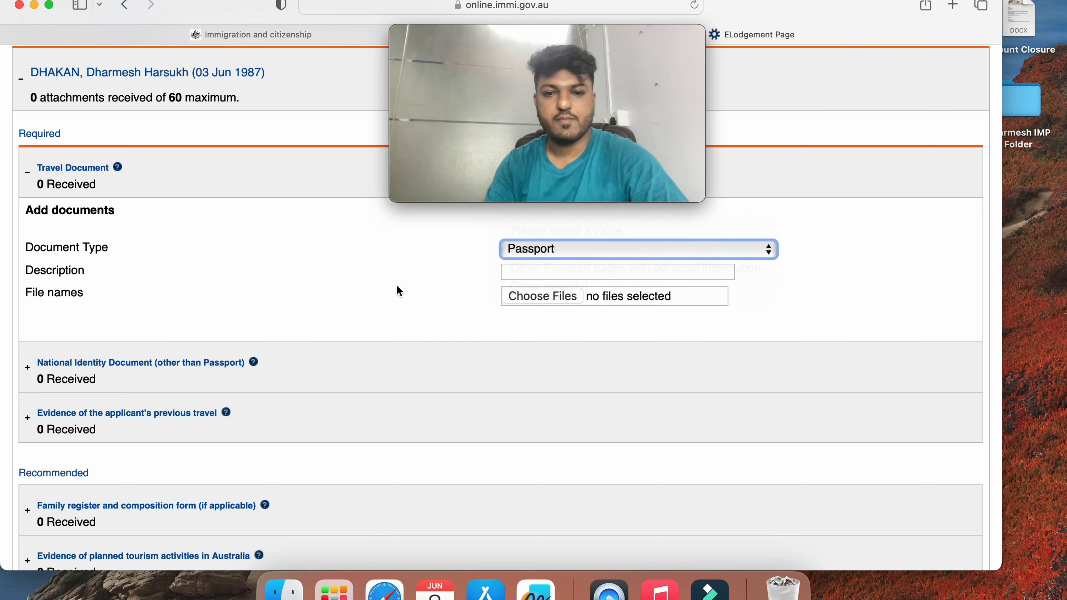
left_click(594, 251)
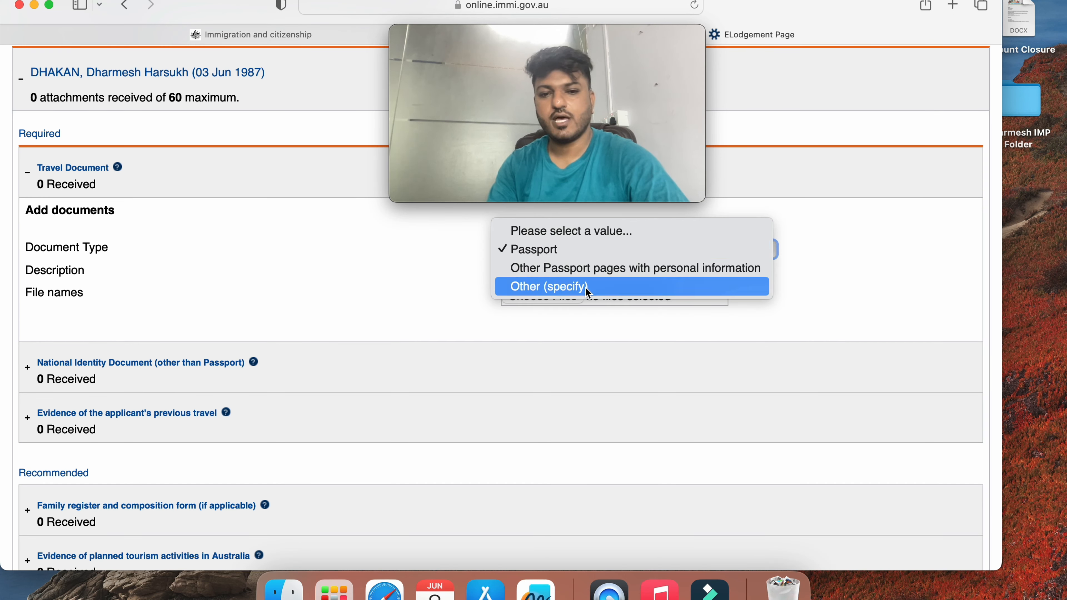
left_click(586, 287)
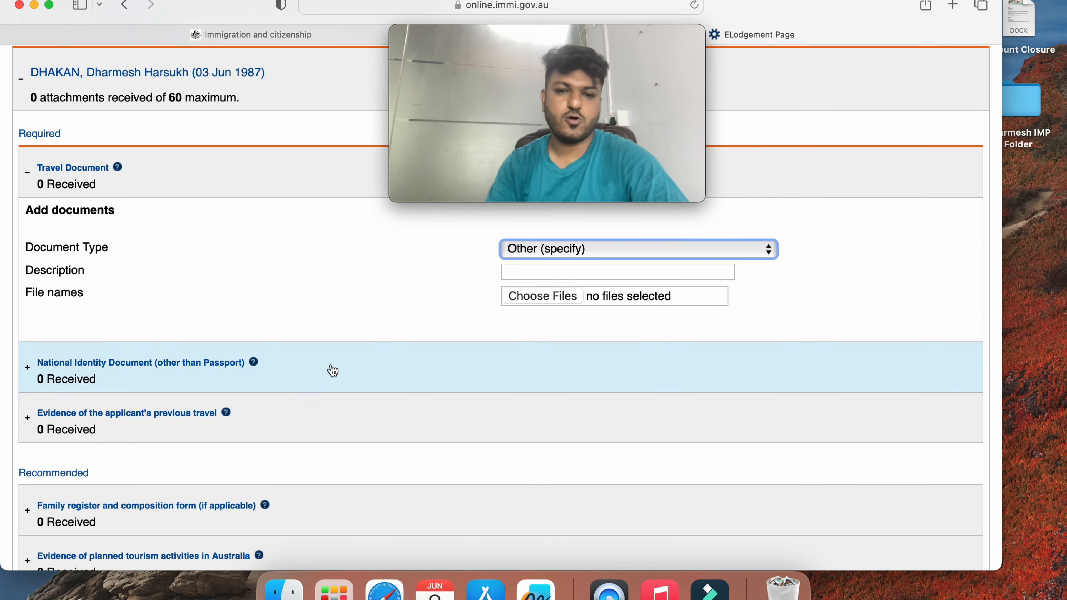
left_click(584, 253)
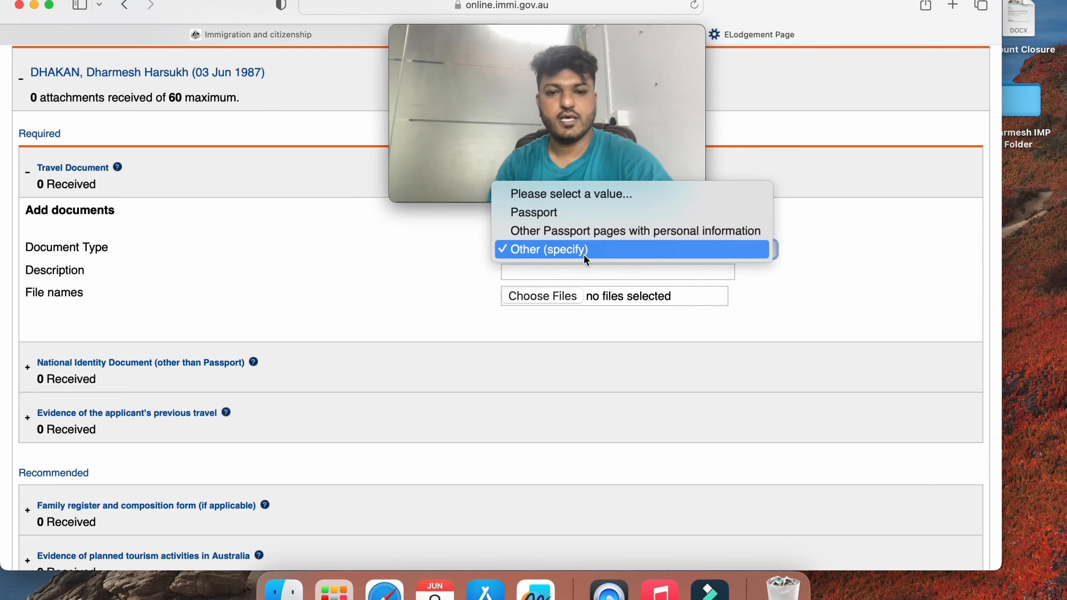
left_click(566, 212)
left_click(176, 173)
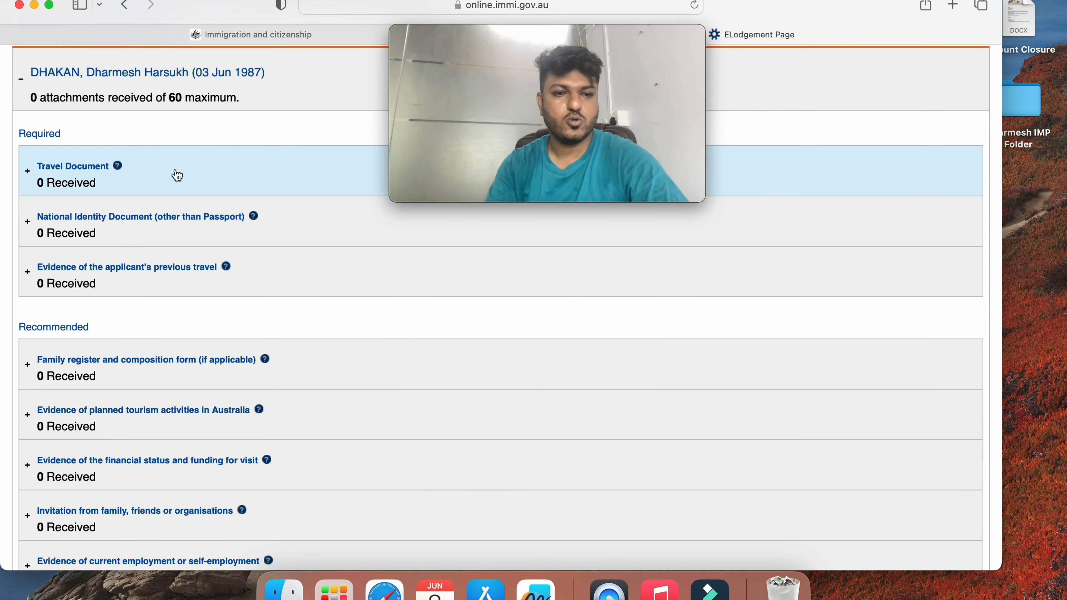
Describe the National Identity Document upload as 'Aadhar Card', cancelling the file picker without attaching
left_click(152, 240)
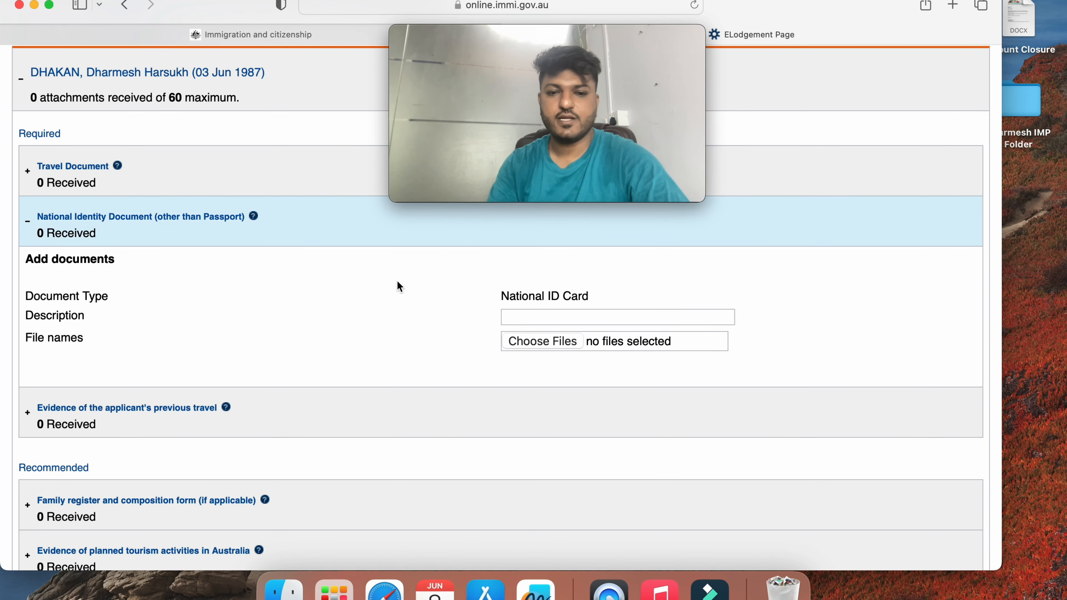
left_click(552, 319)
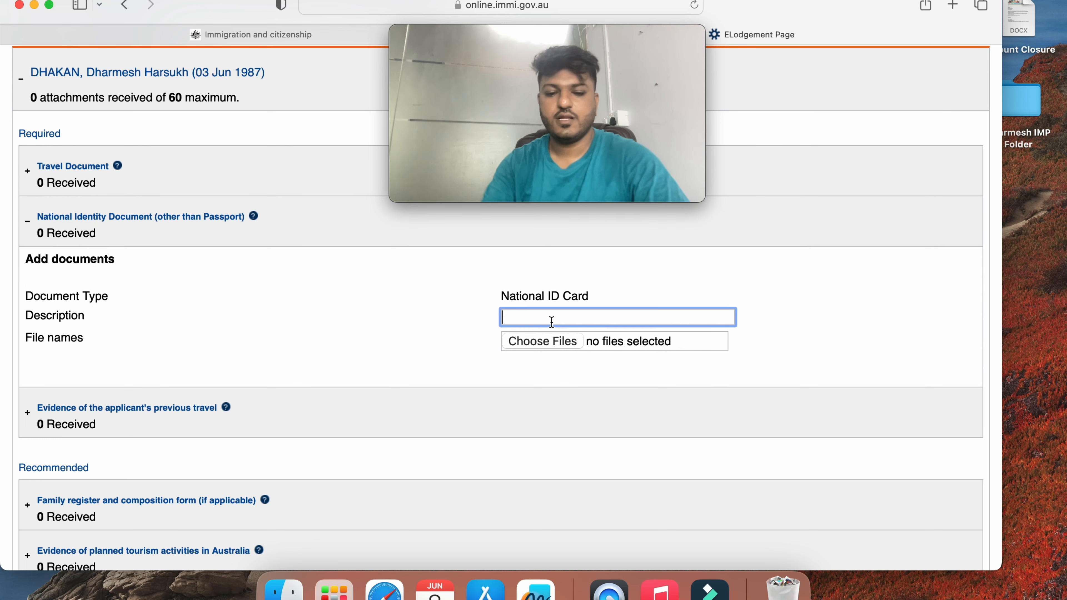
type("Aadah")
key("BackSpace")
key("BackSpace")
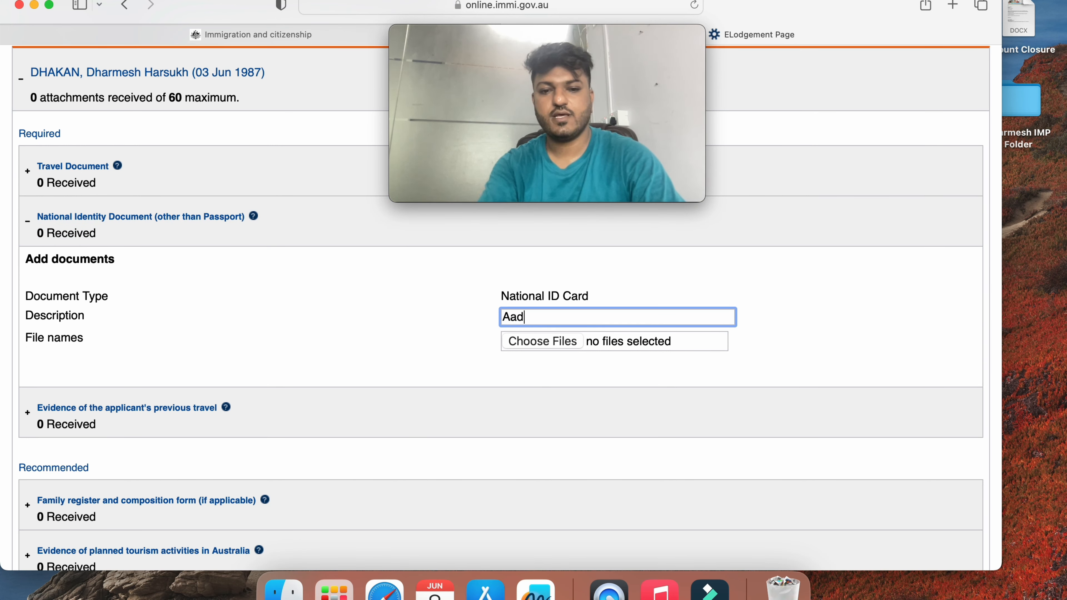
type("har Card")
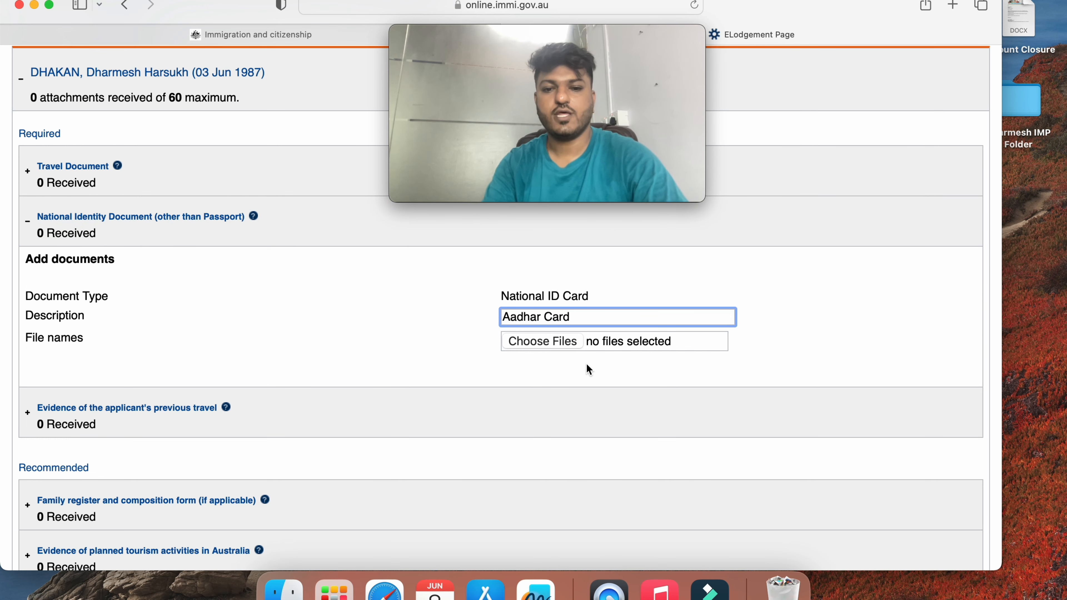
left_click(563, 343)
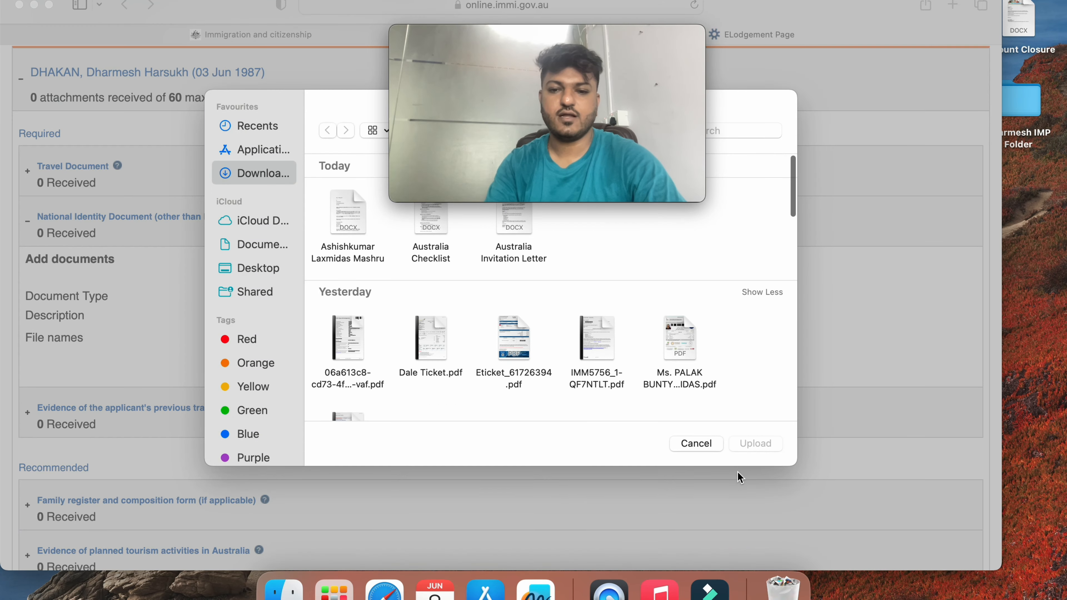
left_click(700, 446)
Collapse National Identity and review the previous-travel evidence document types without choosing one
left_click(206, 225)
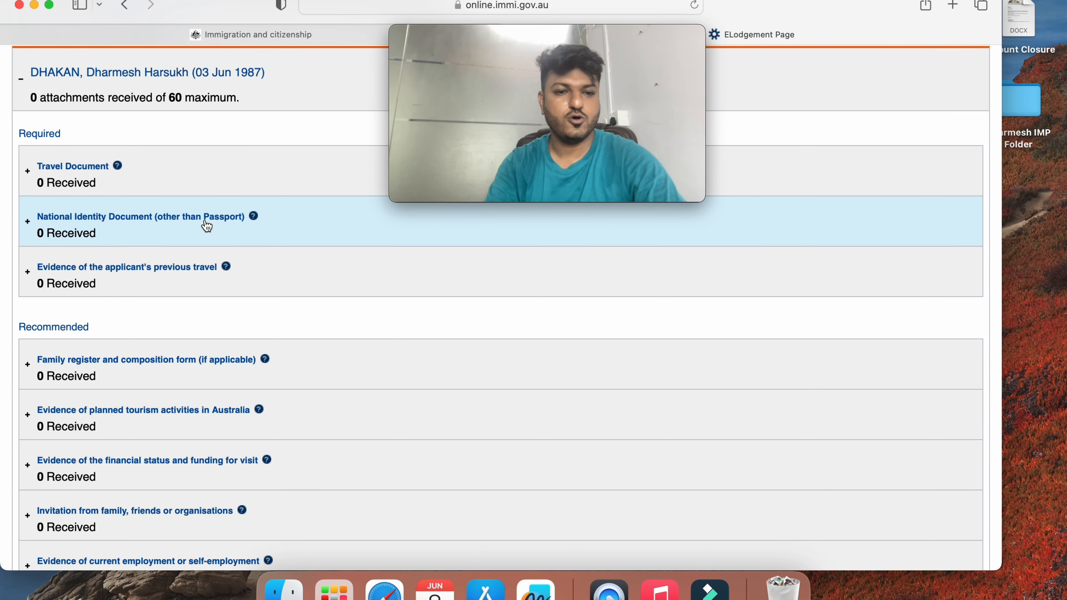
left_click(215, 296)
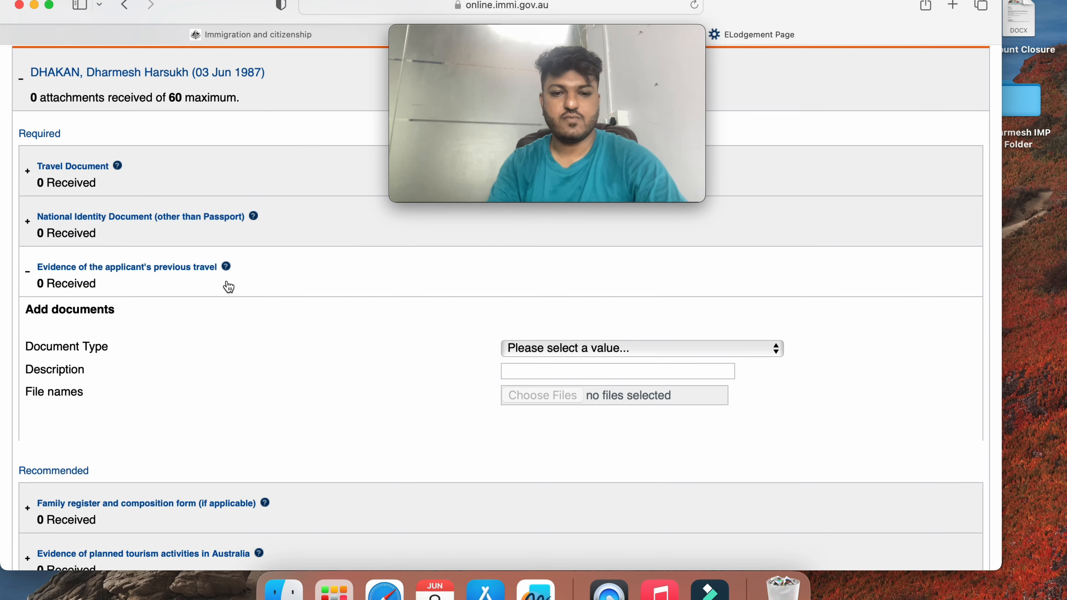
left_click(603, 350)
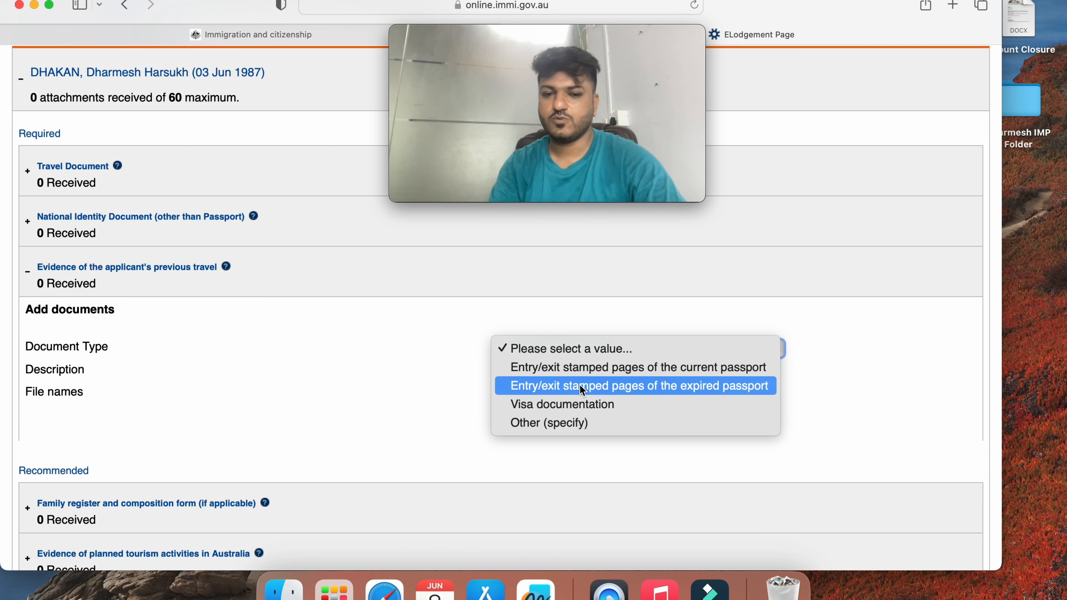
left_click(381, 362)
left_click(378, 276)
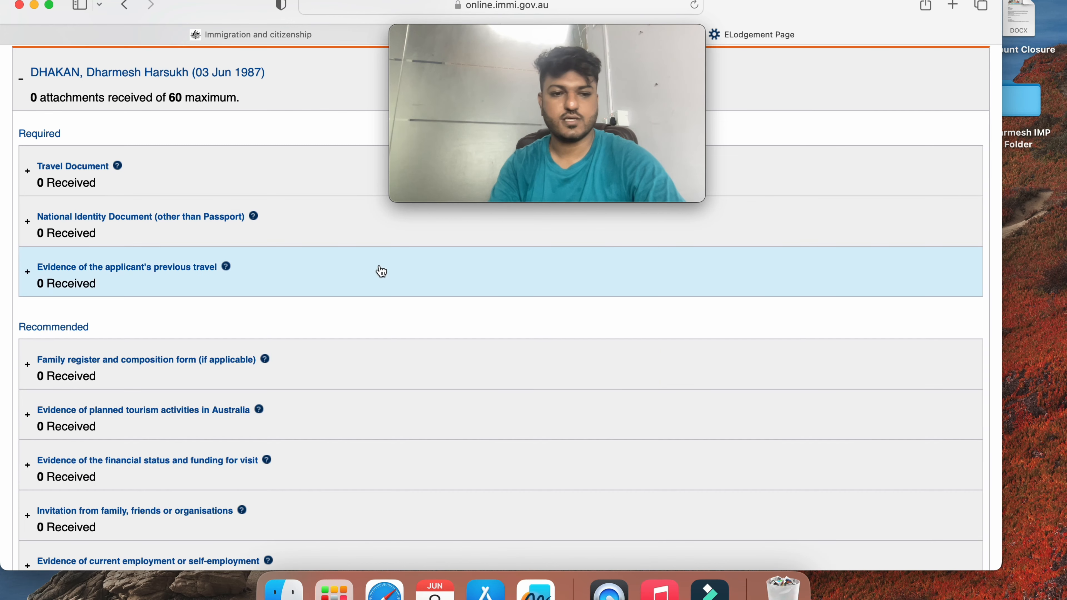
scroll(340, 331, "down", 3)
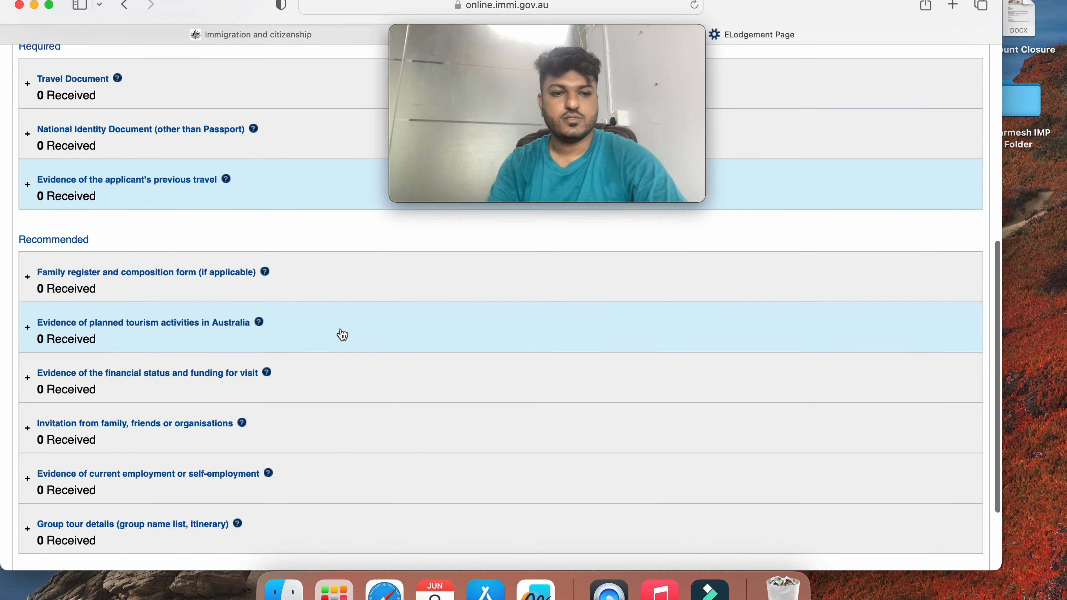
left_click(284, 287)
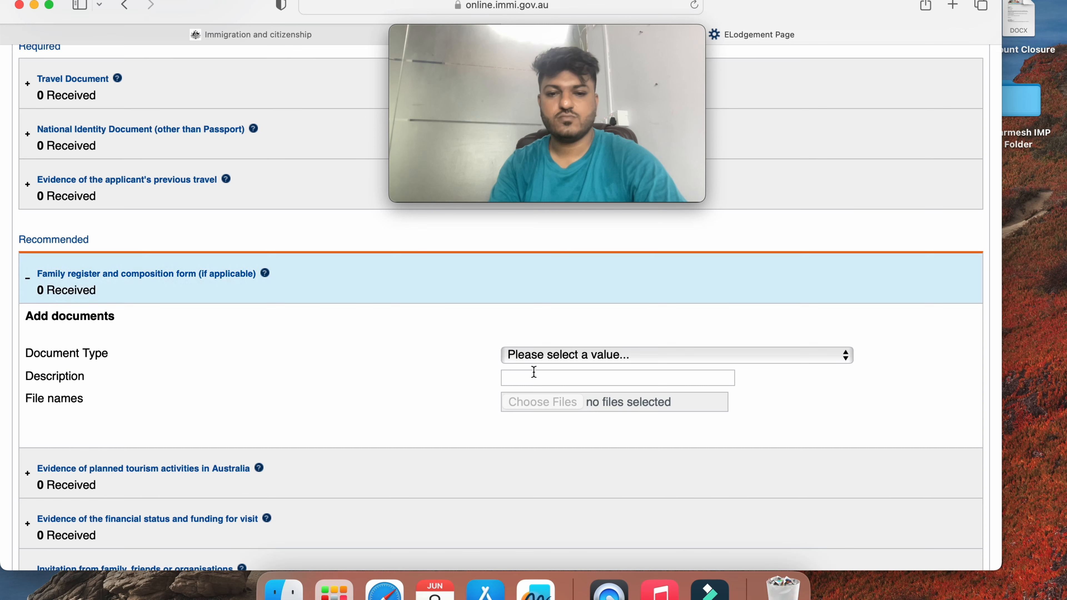
left_click(566, 357)
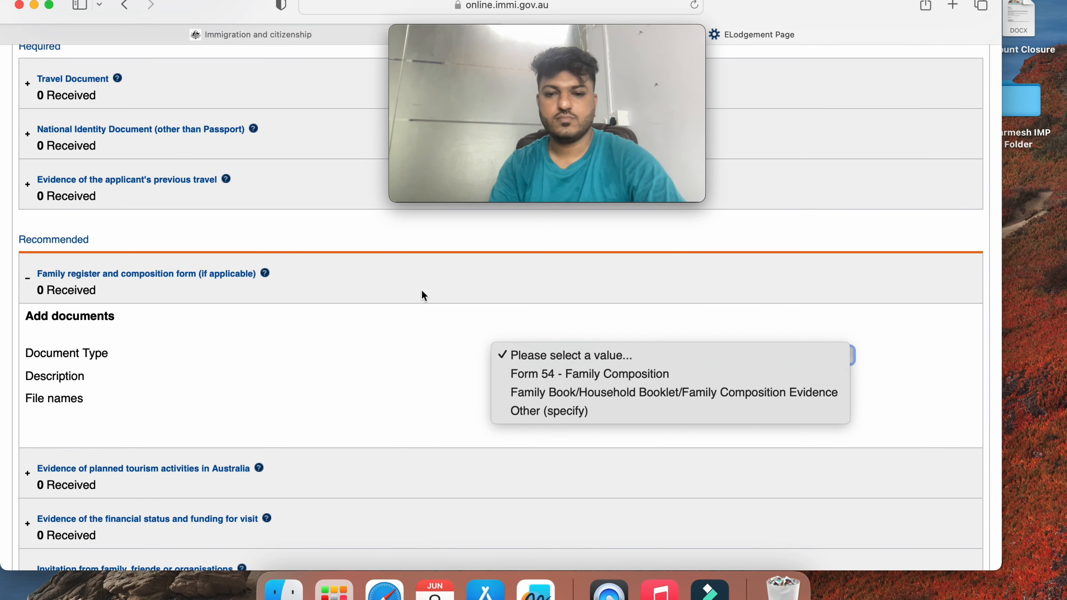
left_click(341, 278)
left_click(341, 278)
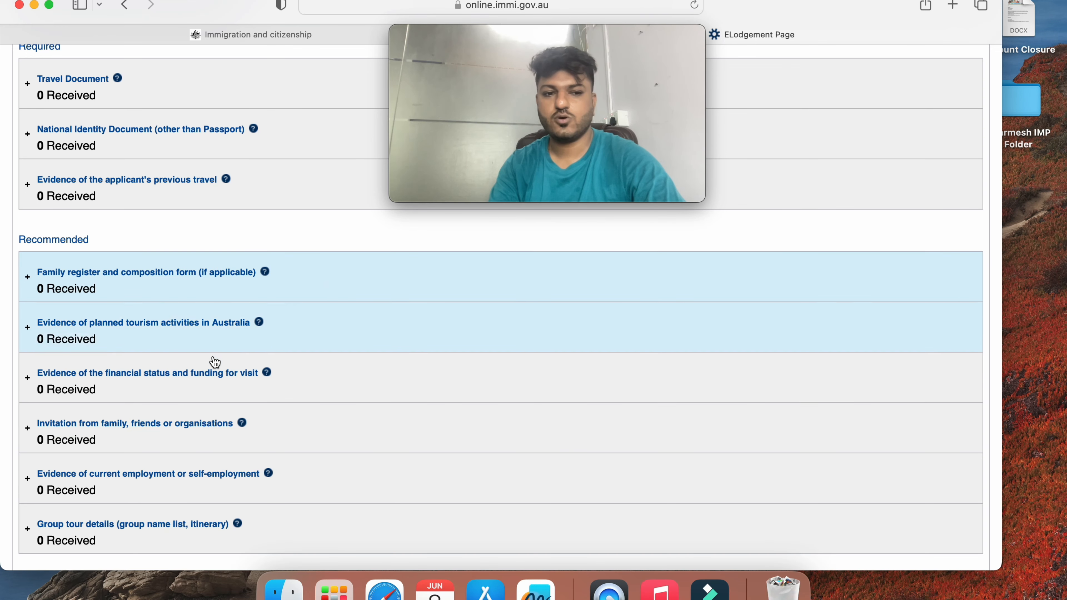
left_click(225, 347)
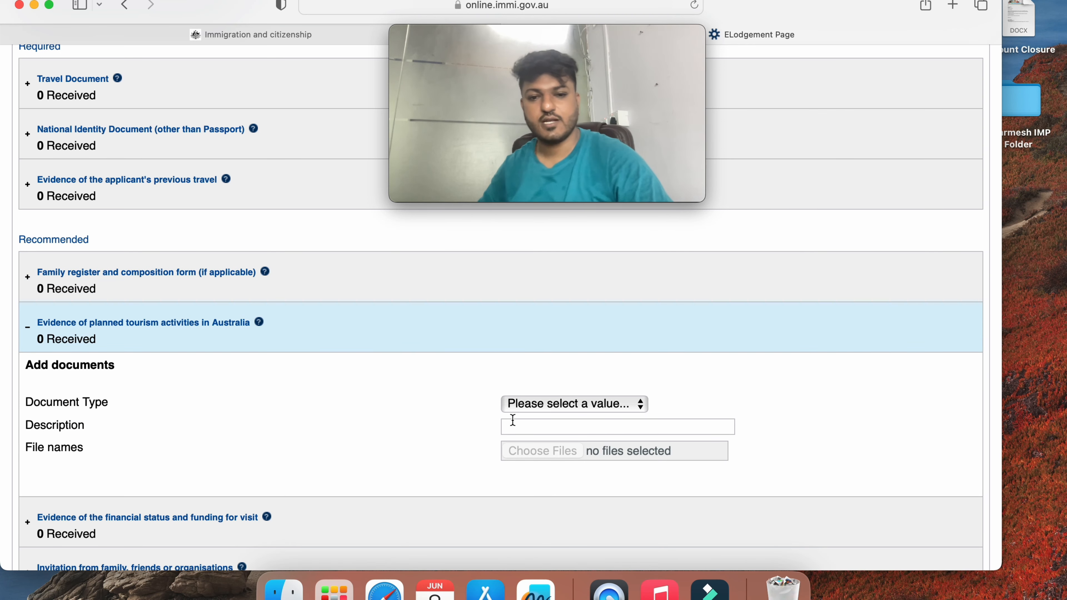
left_click(551, 405)
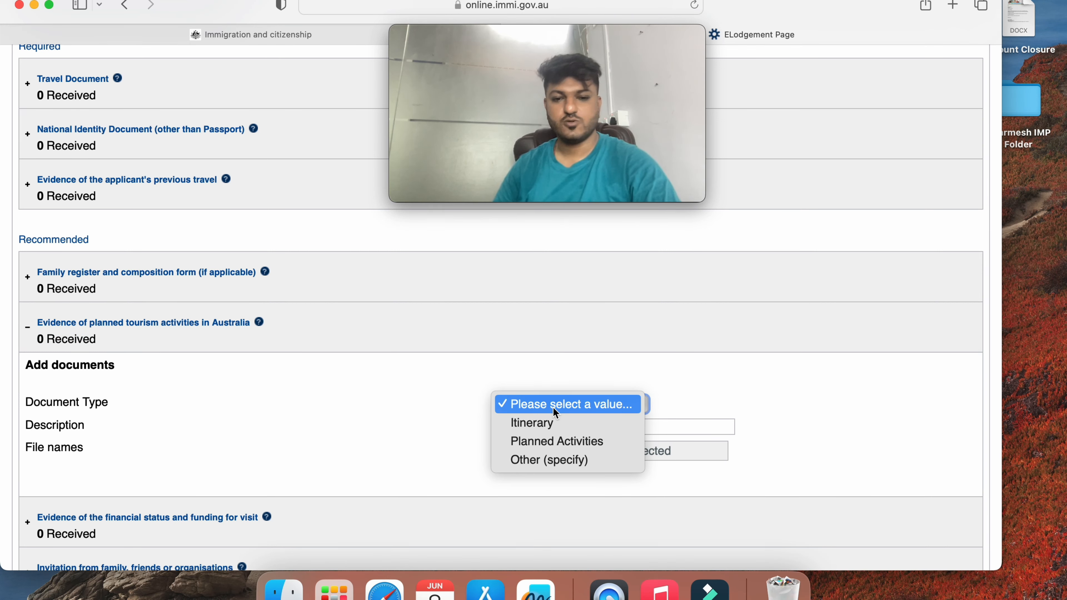
left_click(467, 353)
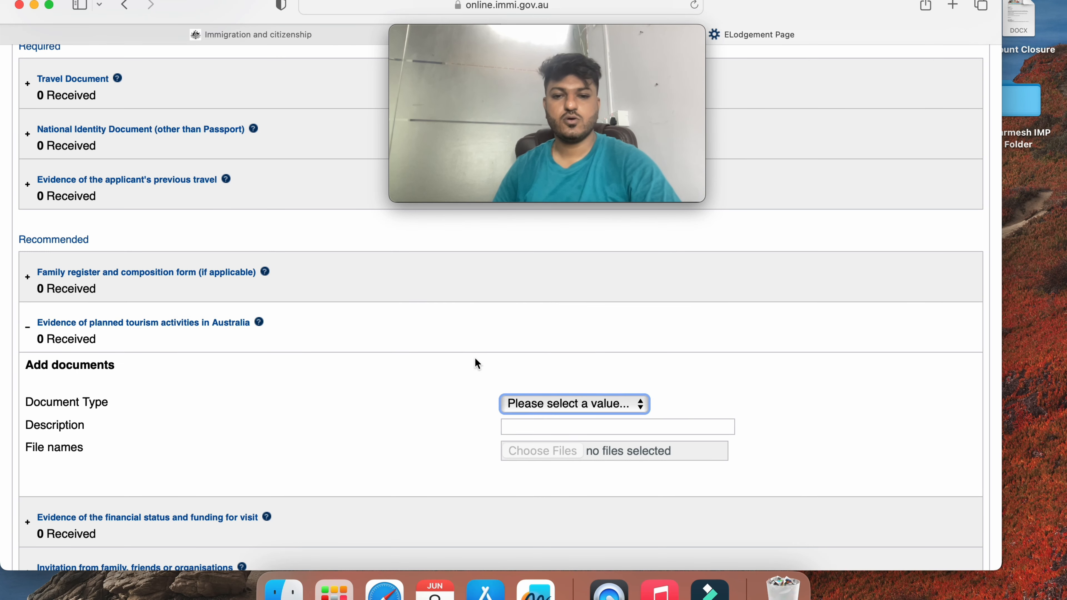
left_click(466, 340)
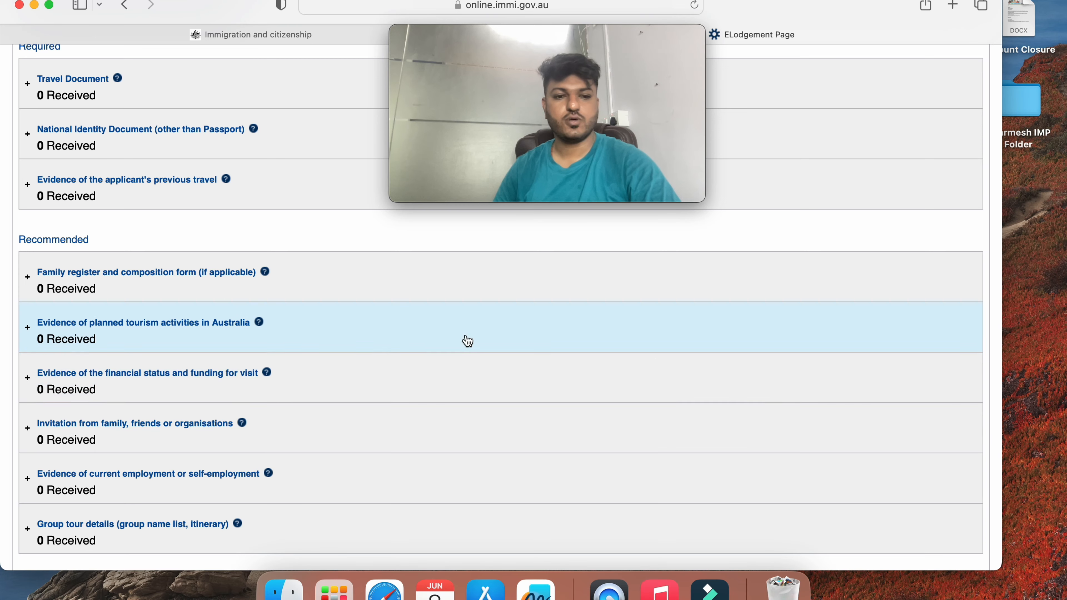
Choose Bank Statement - Personal as the financial status evidence type, then collapse that section
left_click(506, 396)
scroll(506, 395, "down", 4)
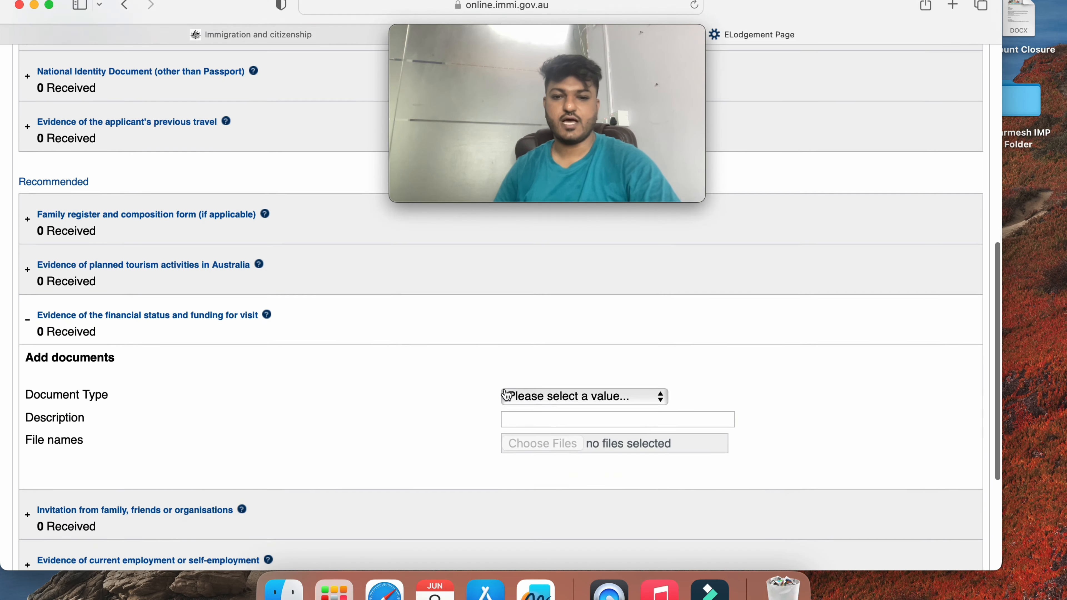
left_click(546, 378)
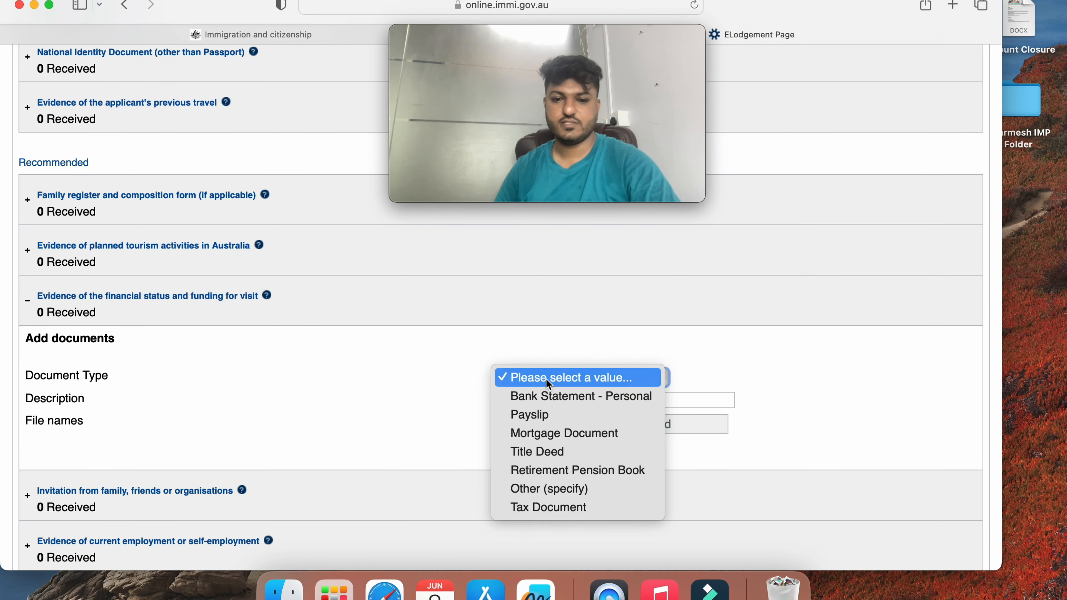
left_click(553, 399)
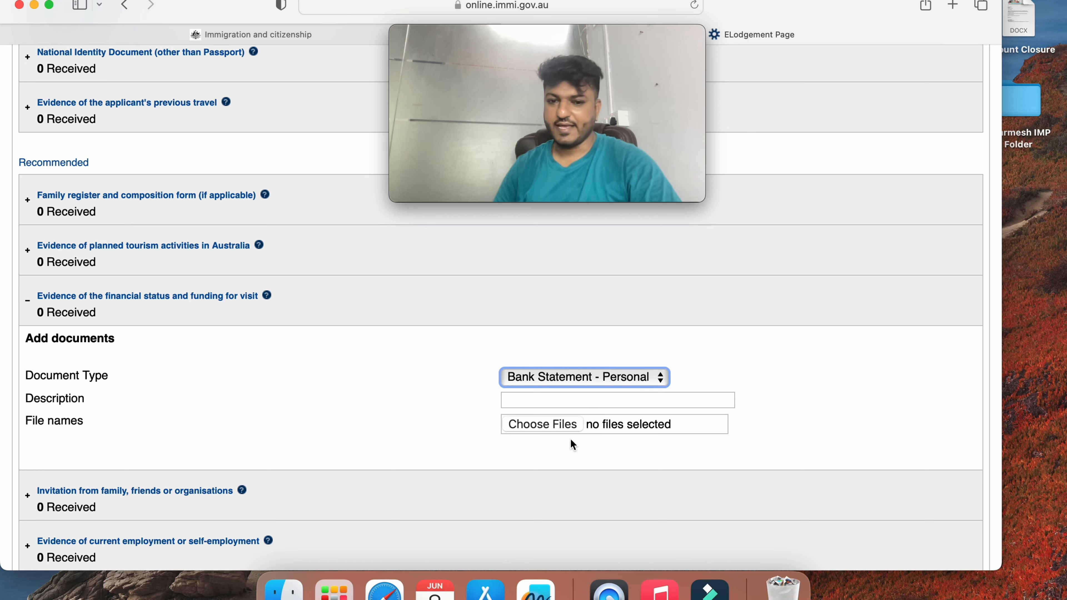
left_click(635, 378)
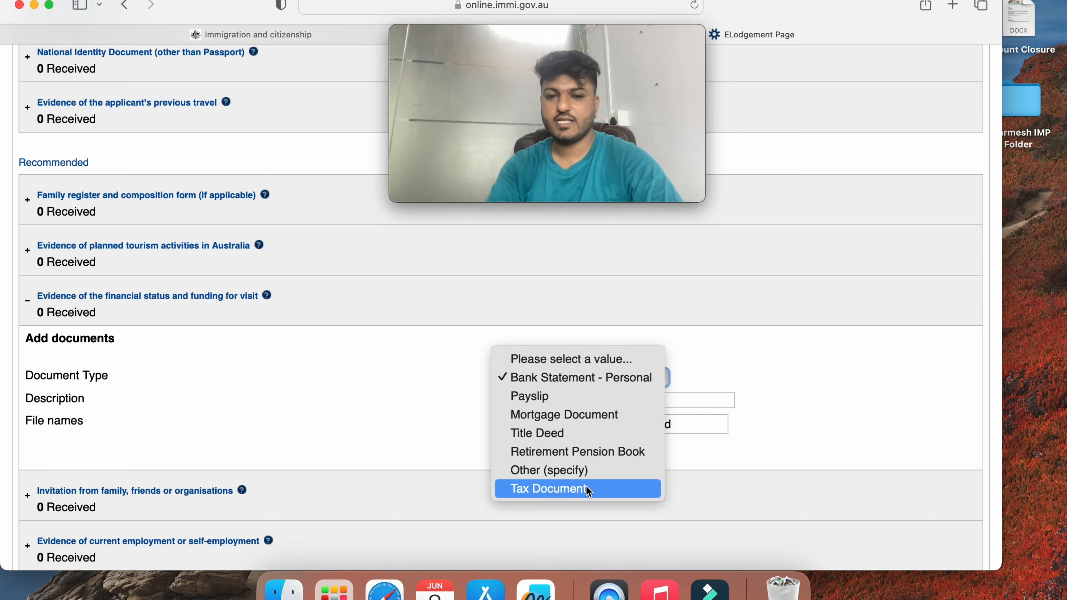
left_click(379, 419)
left_click(450, 312)
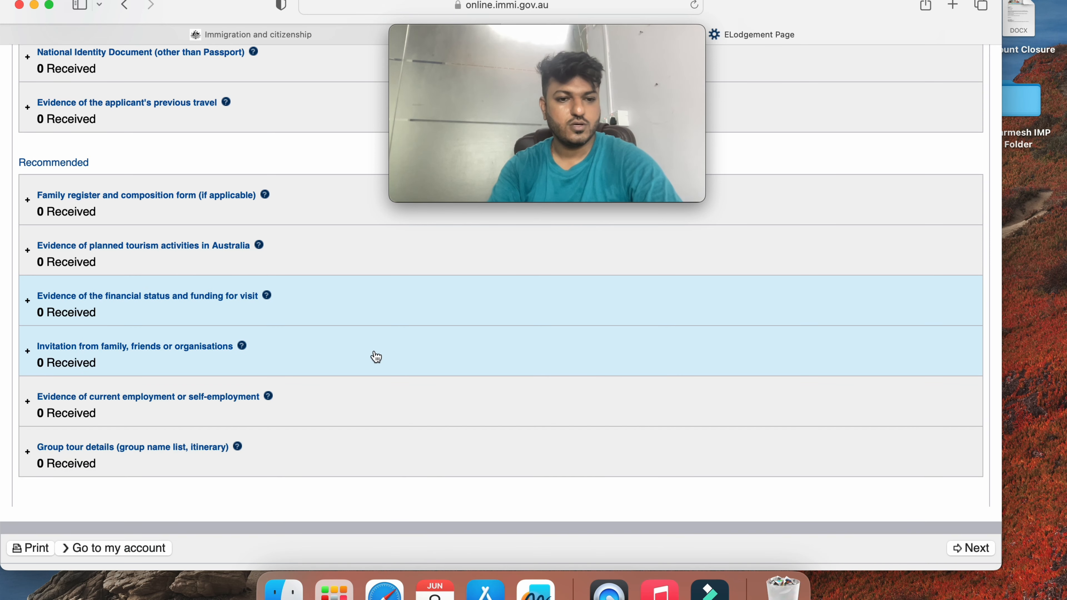
Expand the invitation section and change its document type from Letter/Statement - Sponsor (Relative) to Other (specify)
left_click(142, 356)
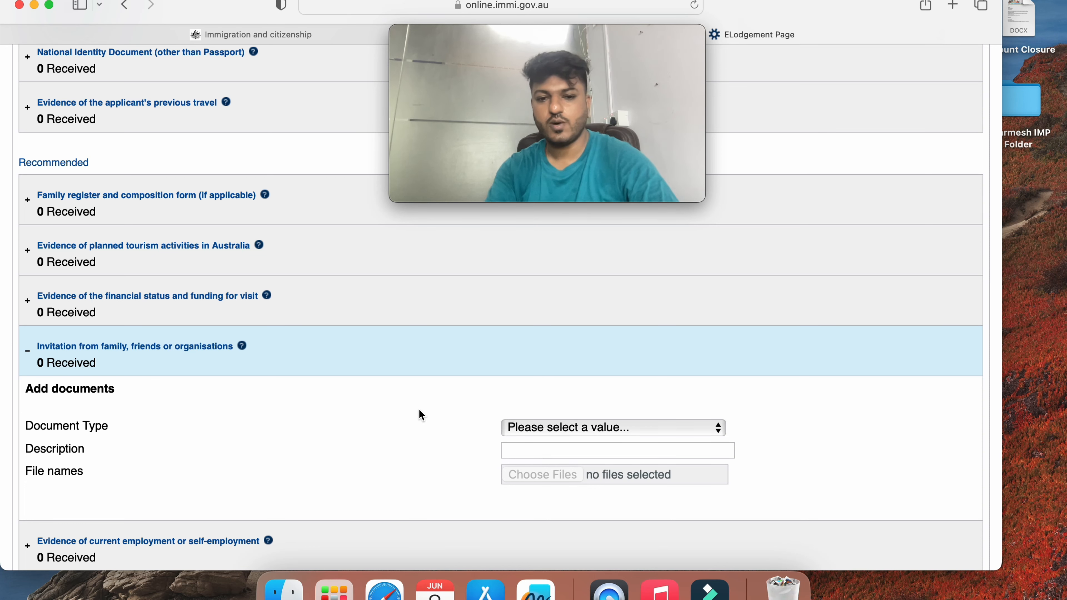
left_click(557, 427)
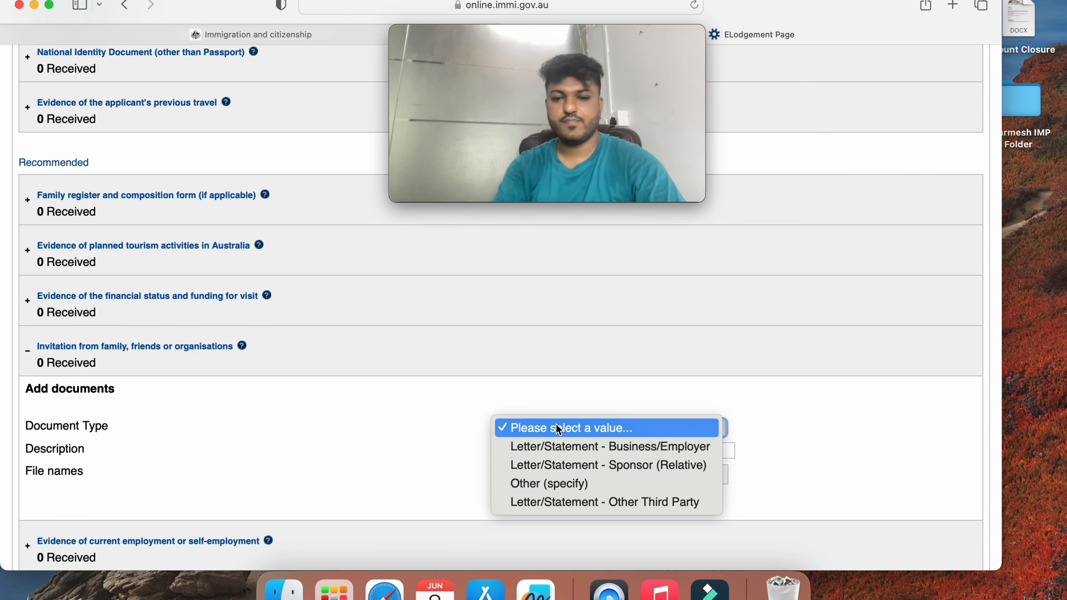
left_click(552, 466)
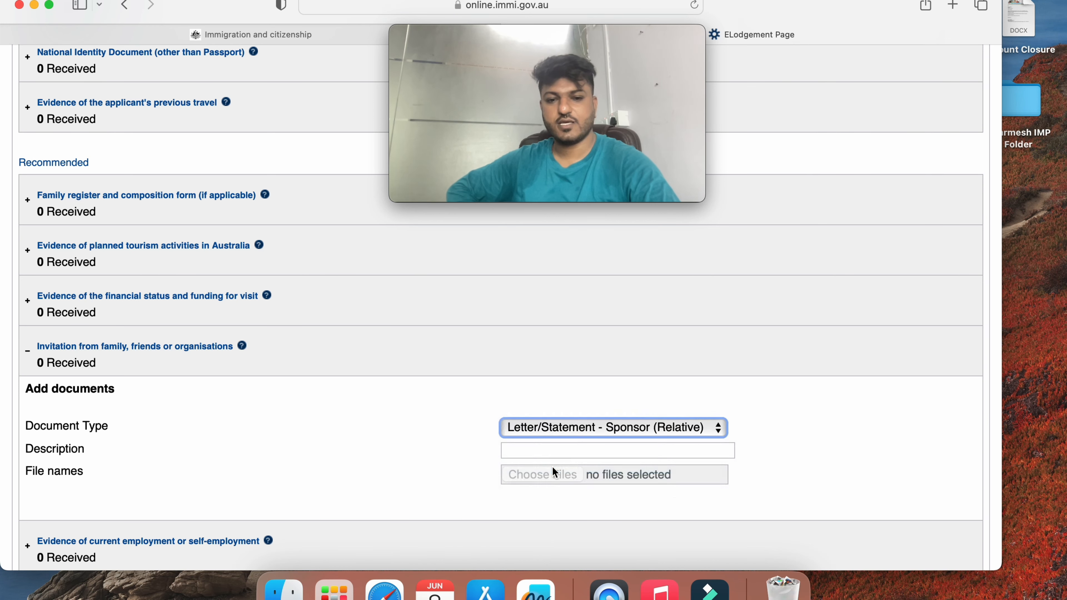
left_click(552, 451)
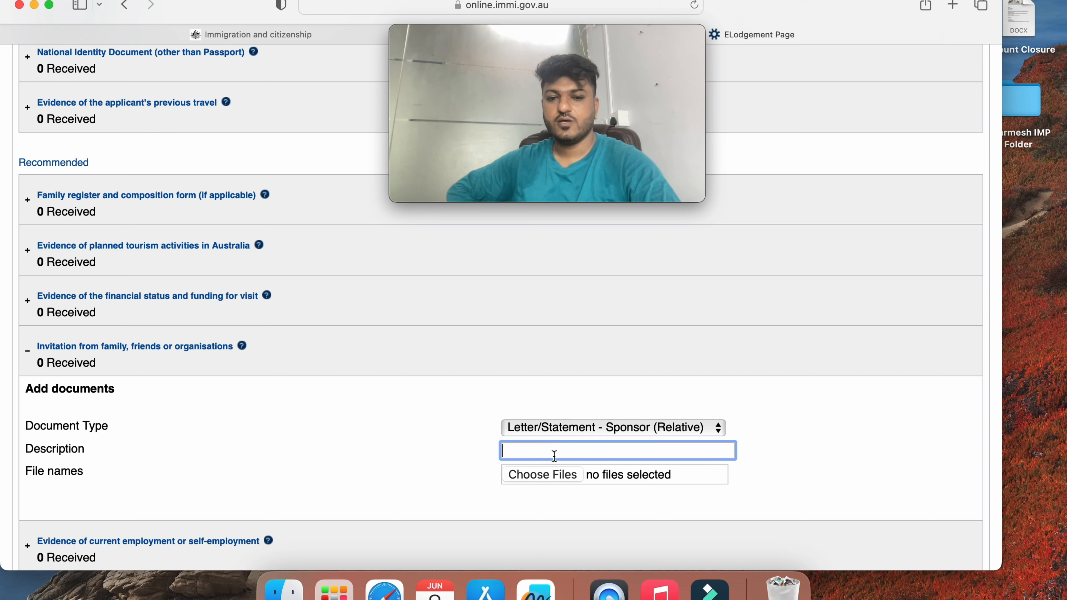
left_click(543, 418)
left_click(548, 428)
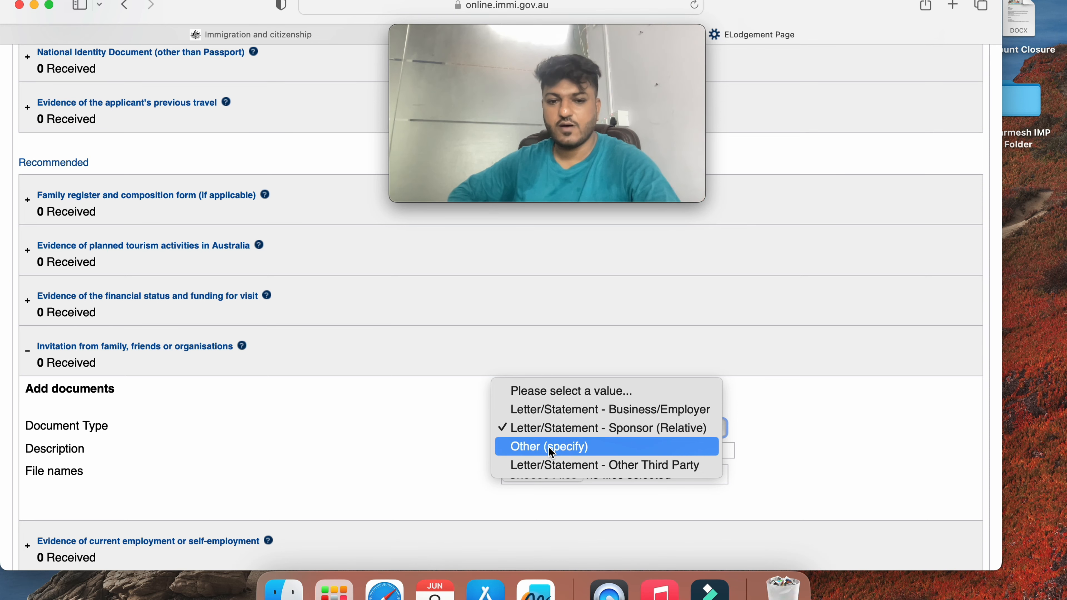
left_click(548, 447)
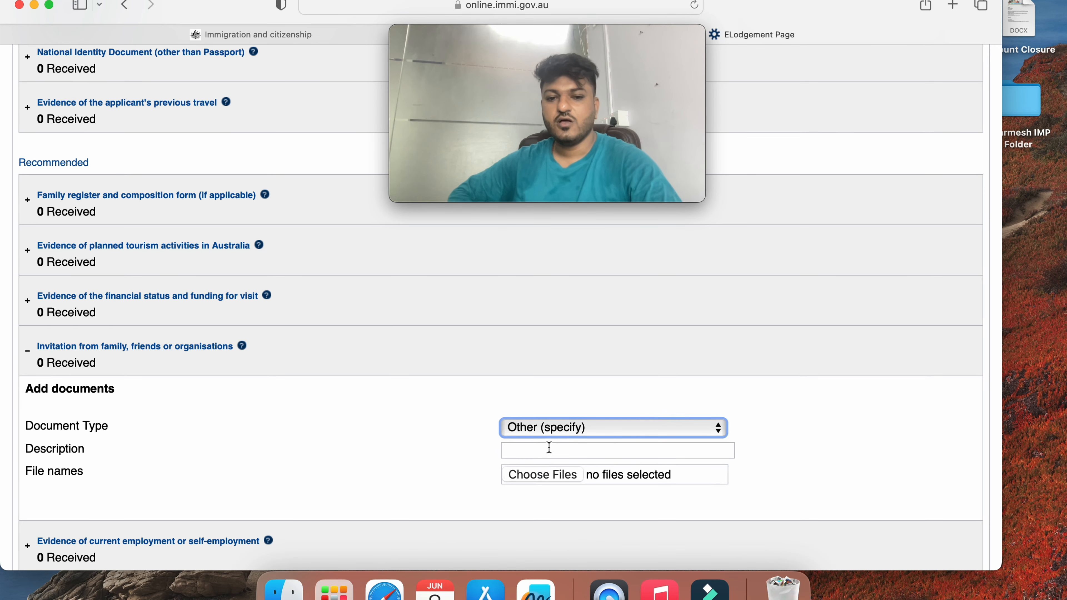
Enter 'Host - Residence Proof' as the invitation description, replacing 'Bank Statement', and collapse the section
left_click(548, 447)
type("Bnk")
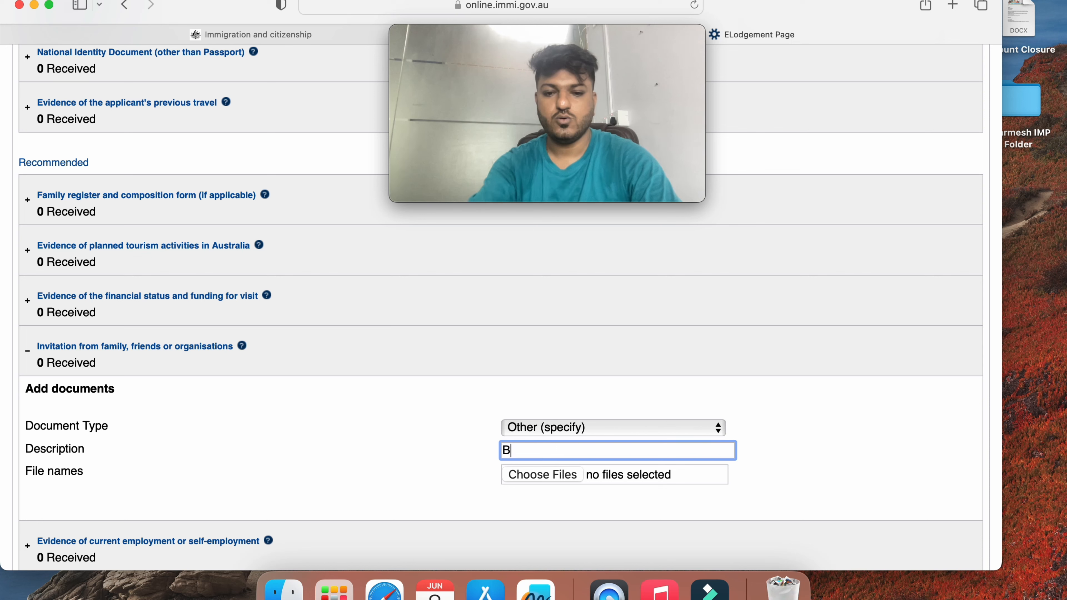
key("BackSpace")
key("BackSpace")
type("ank ")
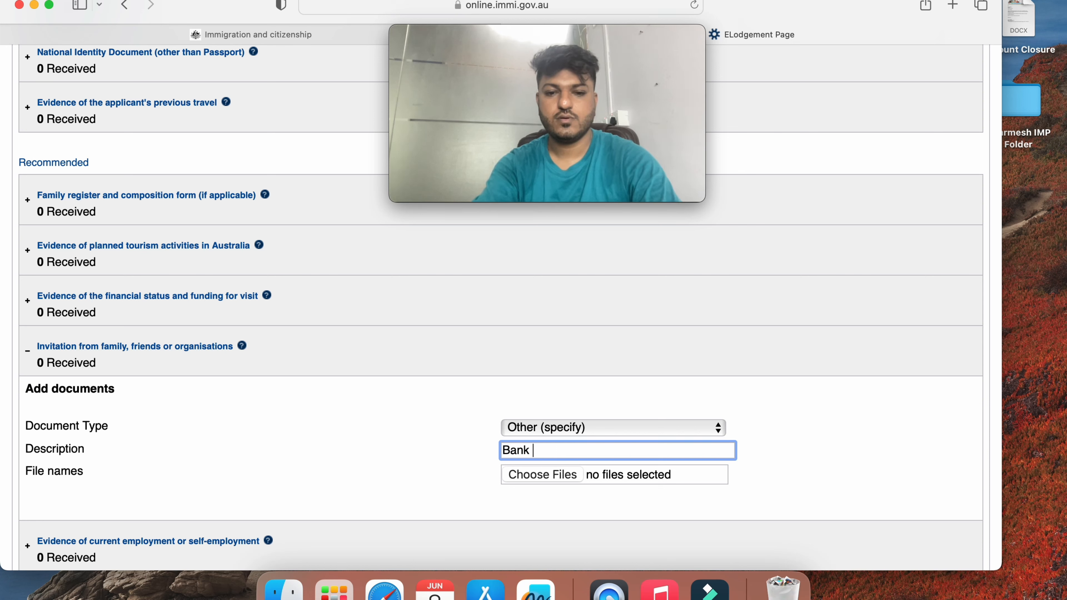
type("Statement")
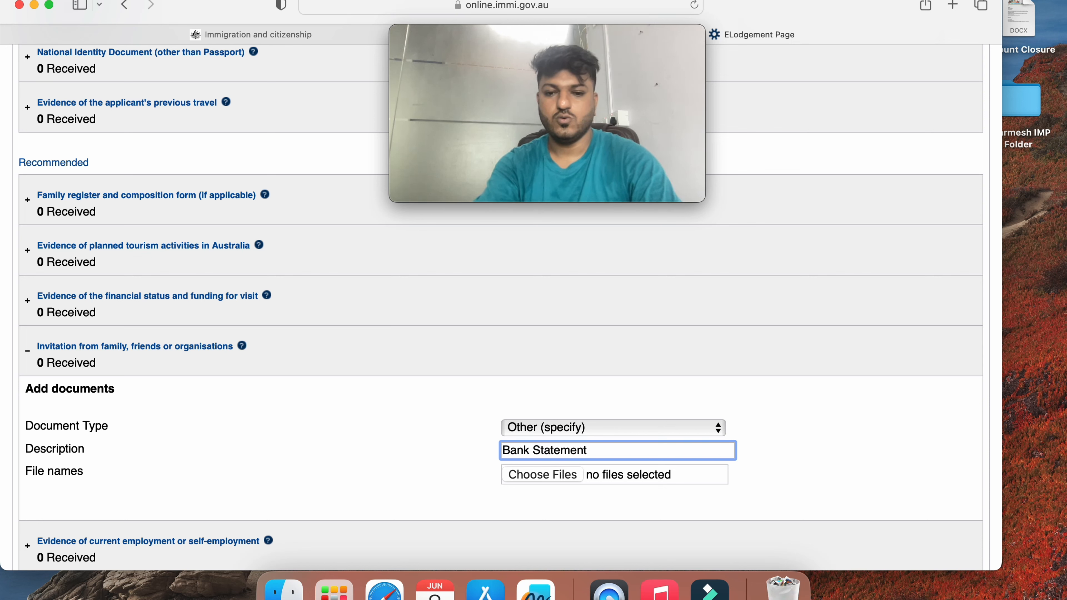
key("super+a")
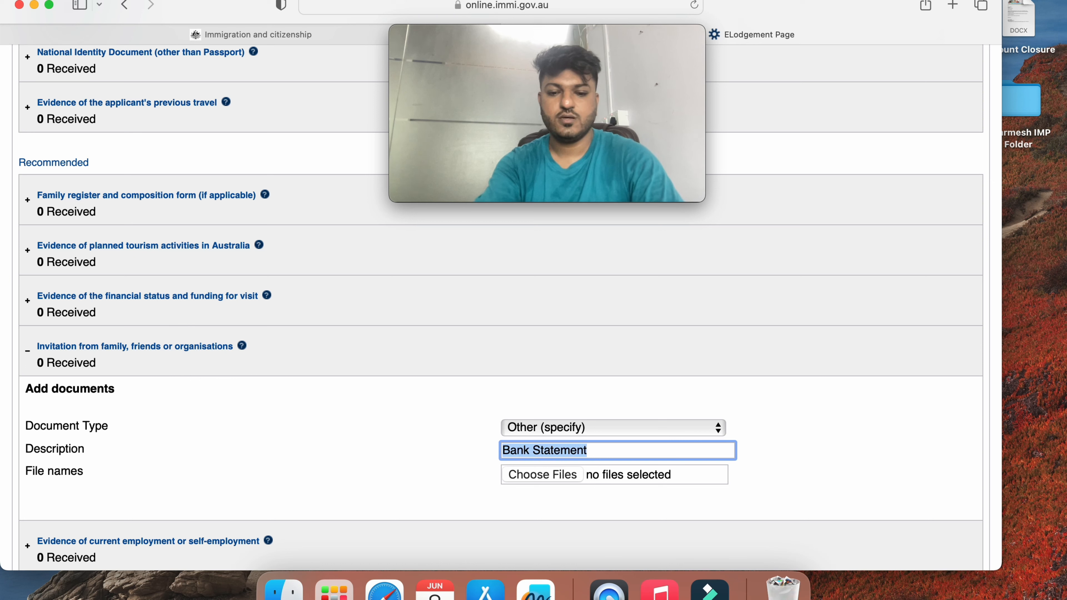
type("Resident")
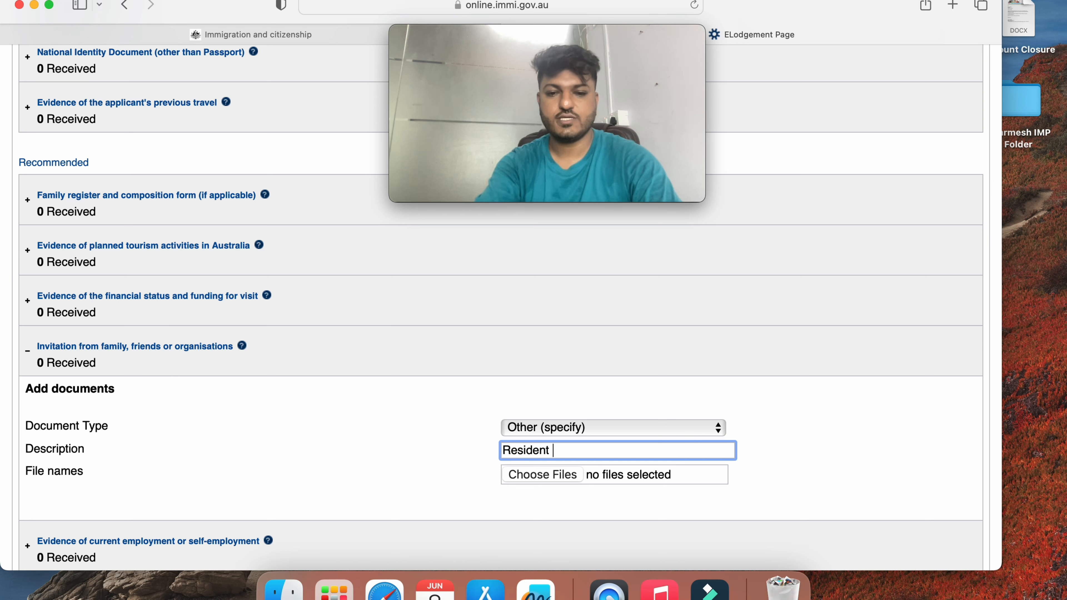
key("BackSpace")
key("BackSpace")
type("ce Proof")
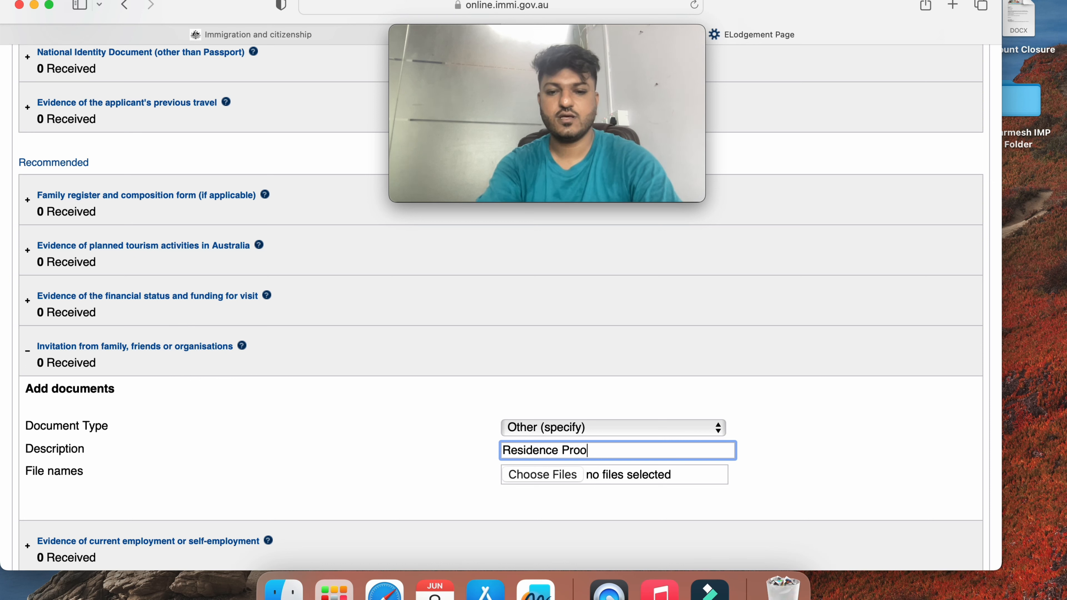
left_click(504, 447)
type("Hos")
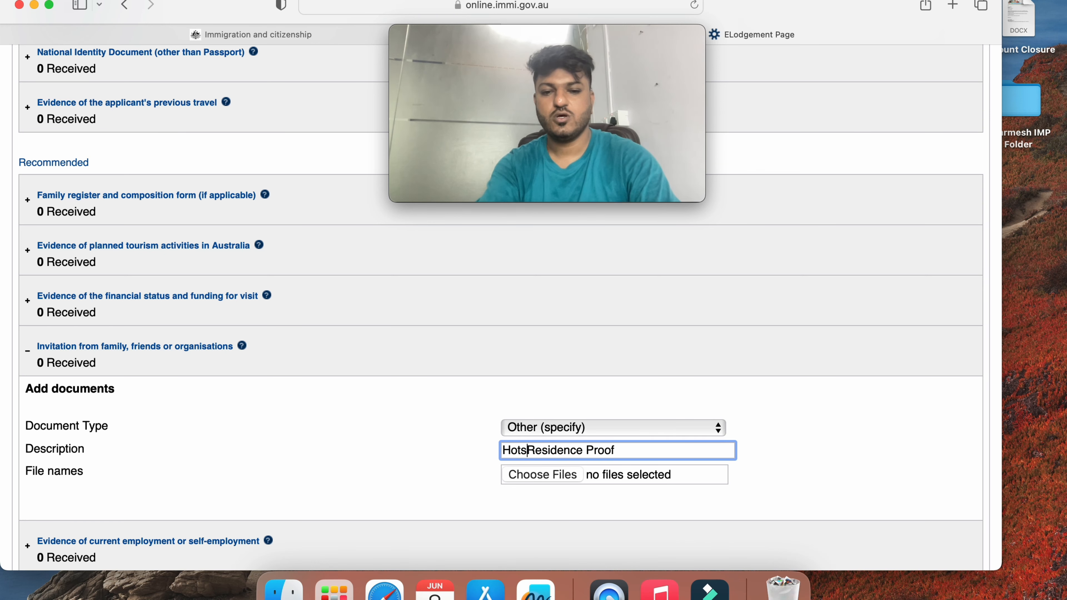
type("t -")
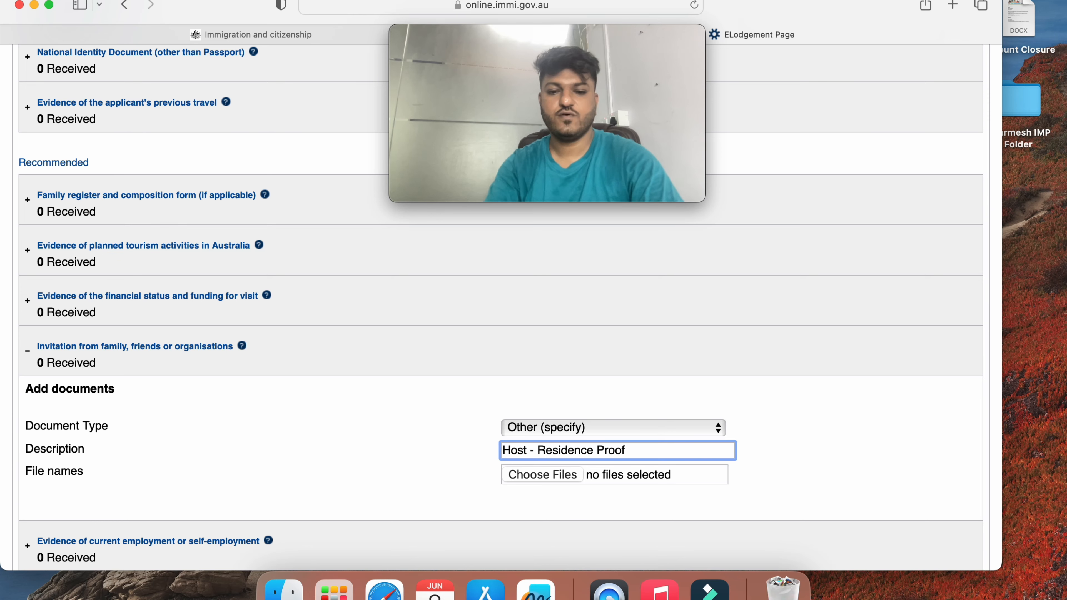
scroll(640, 398, "down", 3)
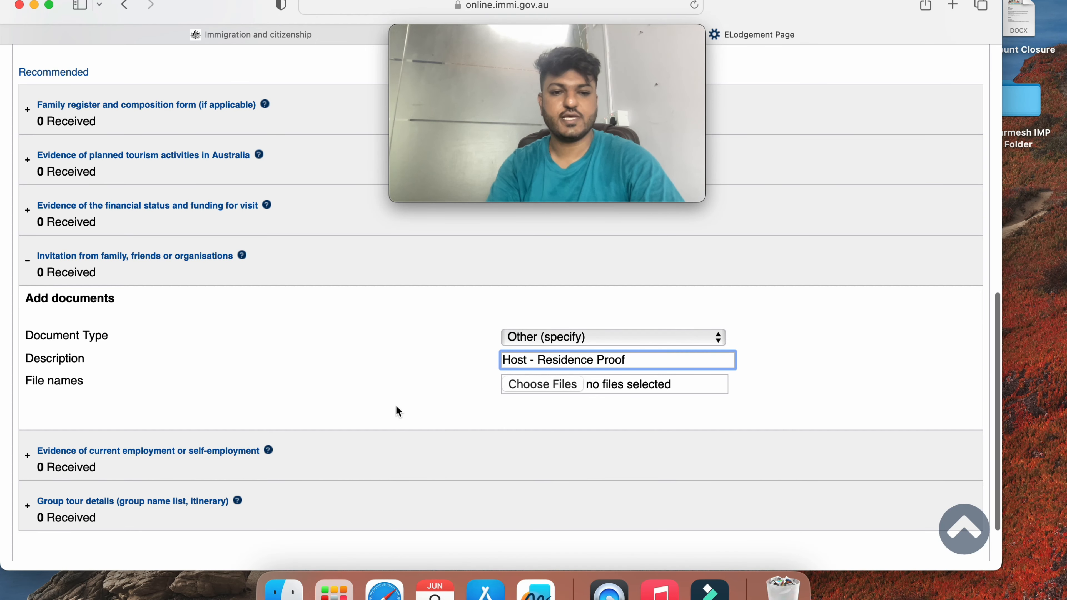
left_click(399, 274)
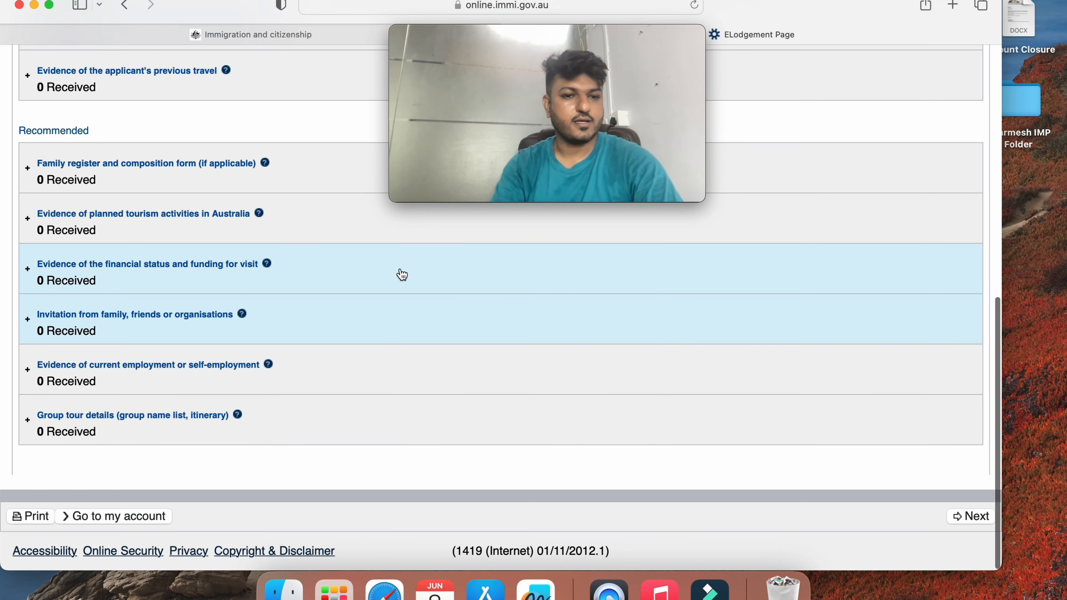
left_click(269, 386)
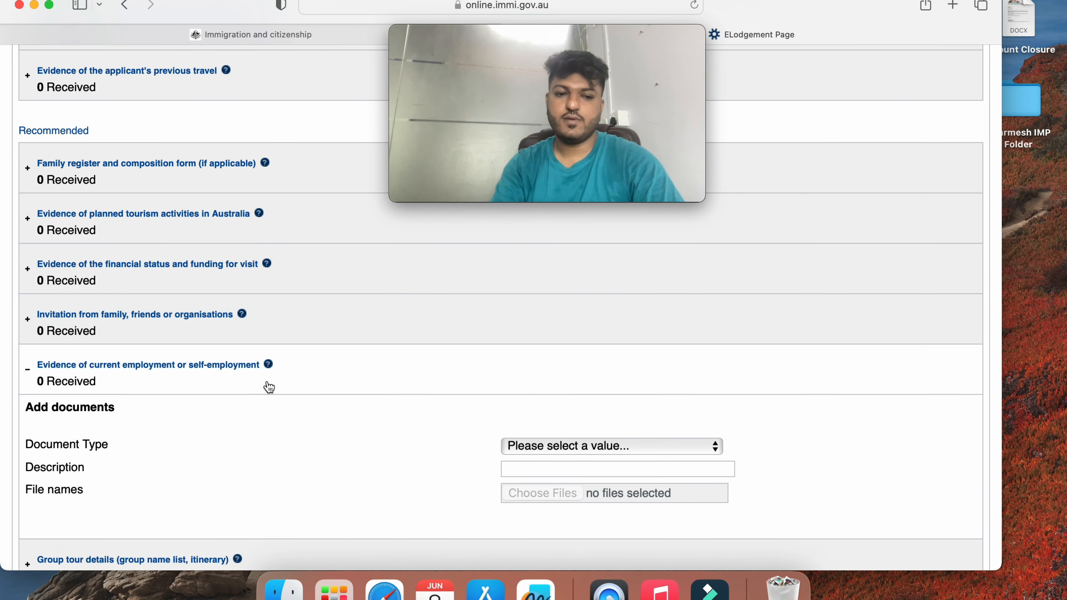
left_click(574, 444)
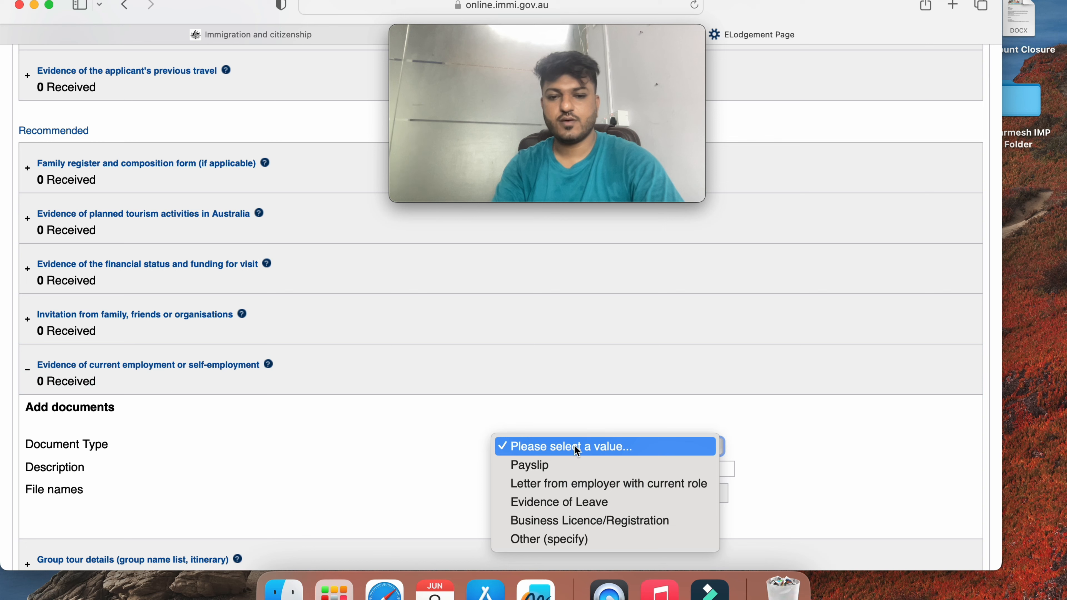
left_click(573, 490)
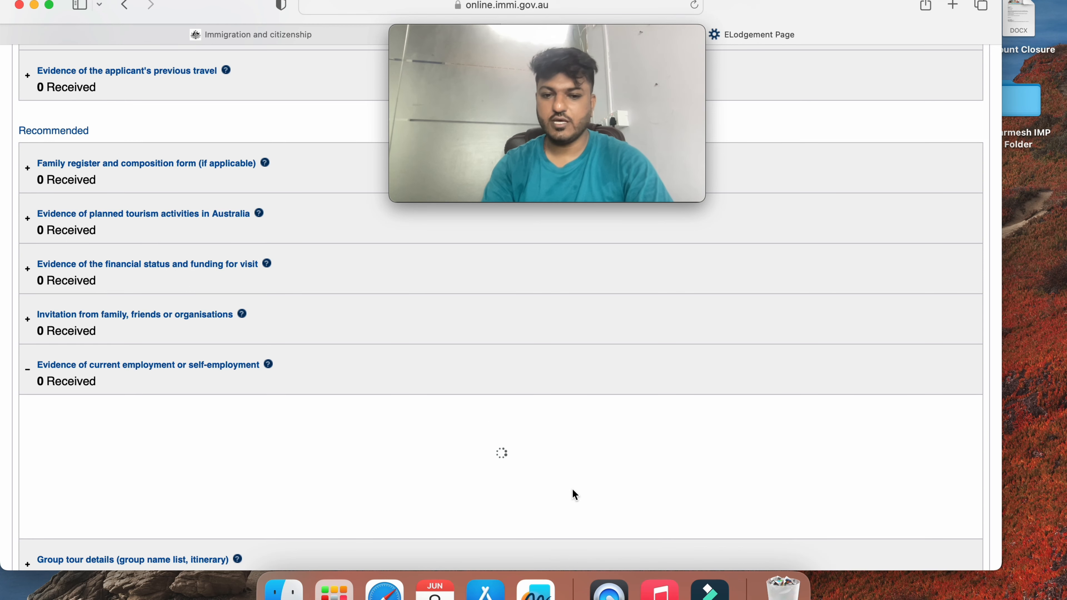
left_click(588, 447)
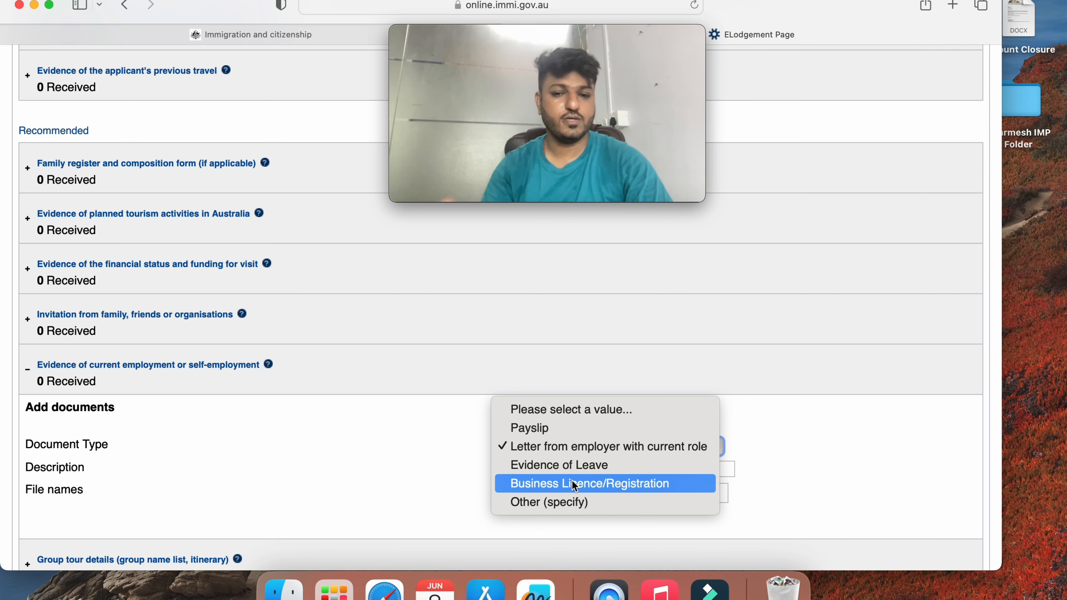
left_click(574, 501)
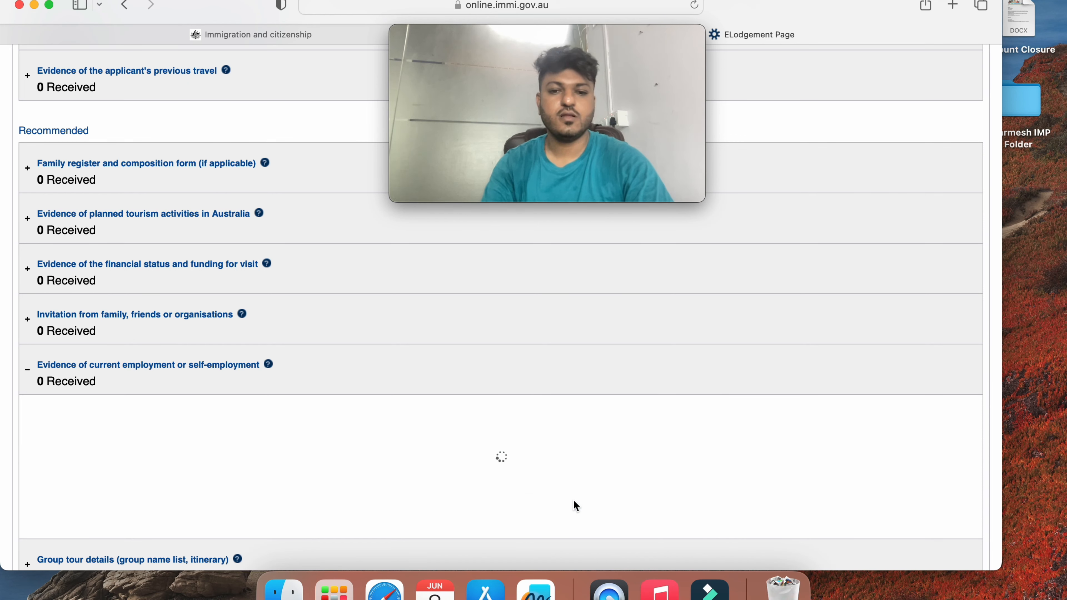
left_click(607, 450)
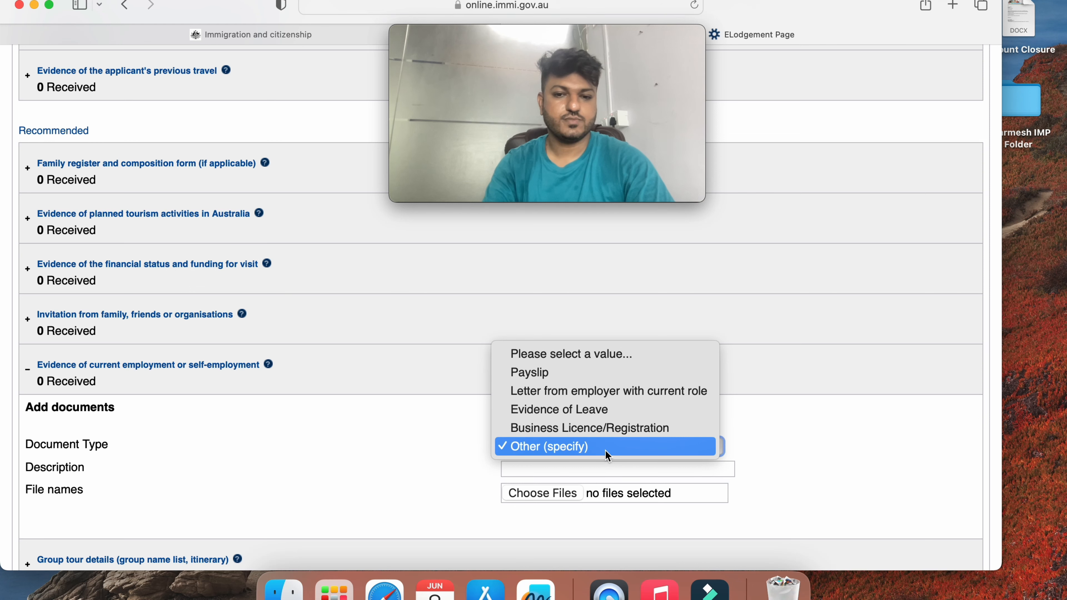
left_click(345, 391)
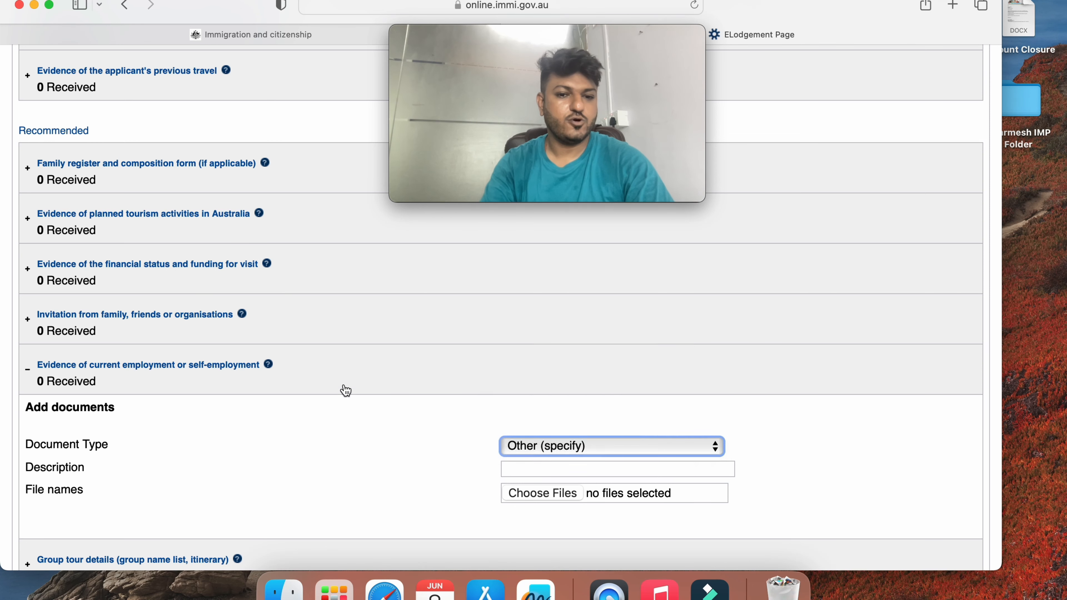
left_click(345, 388)
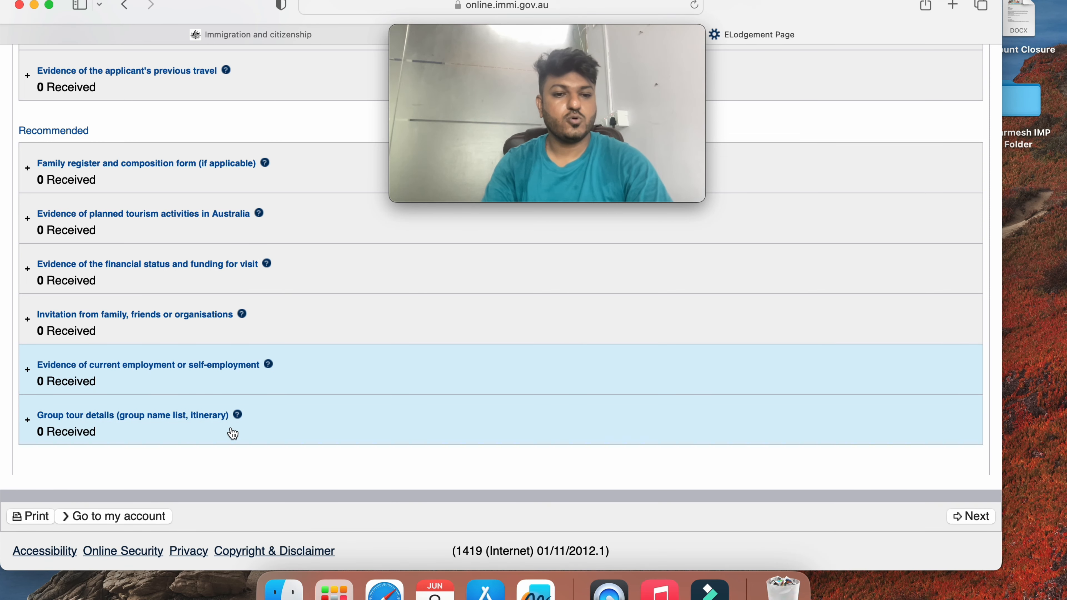
left_click(336, 436)
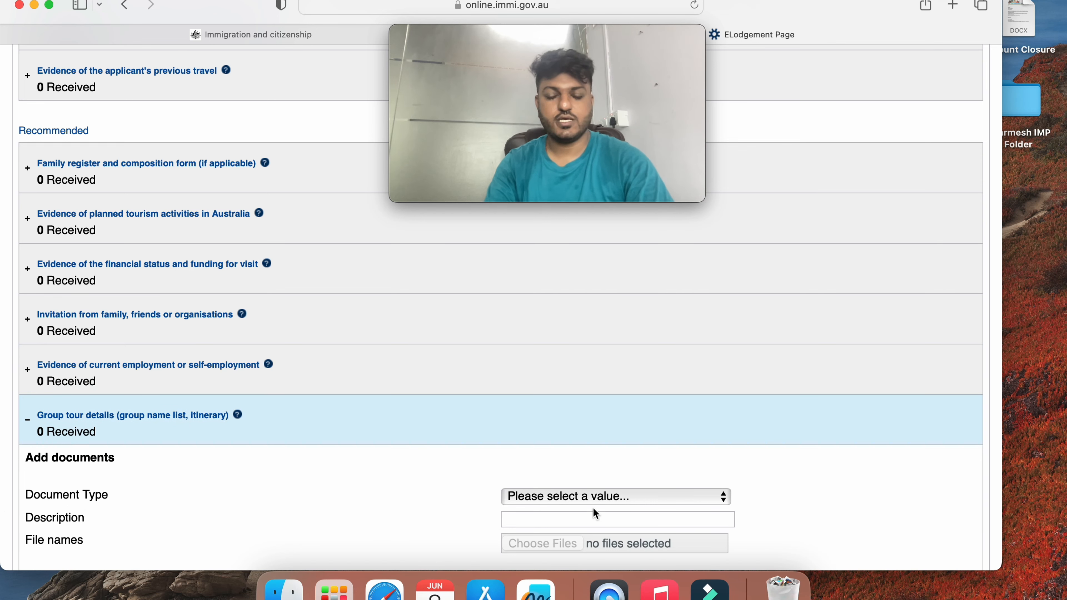
scroll(593, 476, "down", 3)
left_click(623, 421)
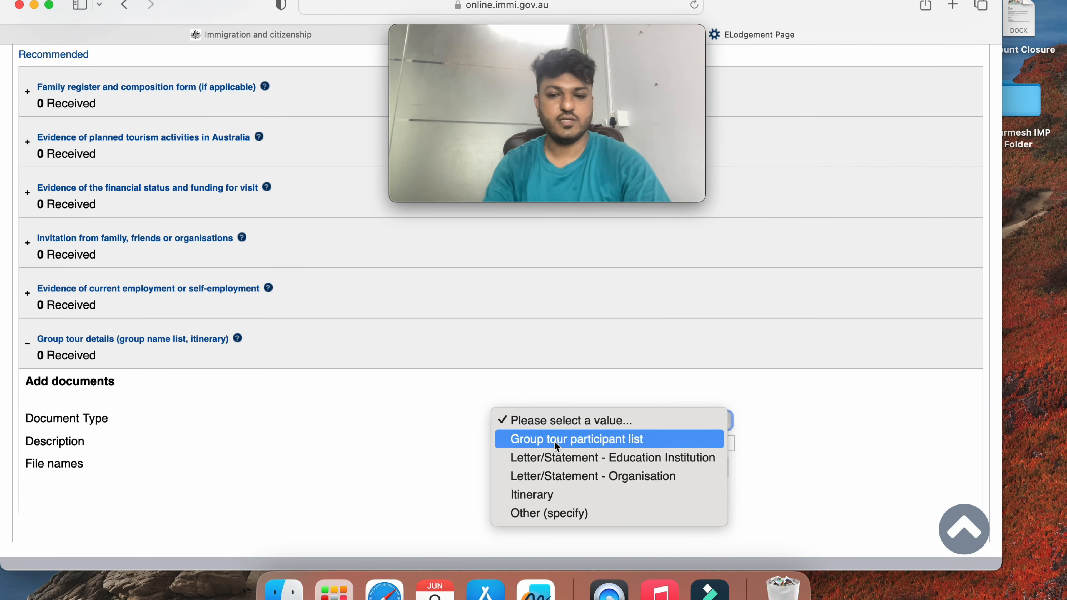
left_click(386, 439)
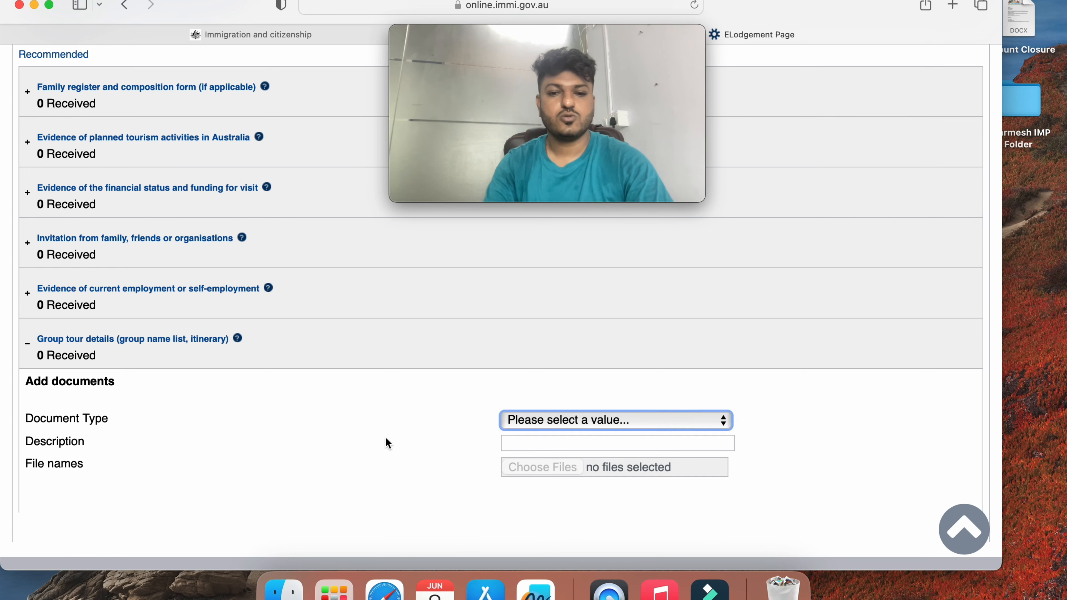
scroll(385, 441, "up", 10)
scroll(386, 453, "down", 10)
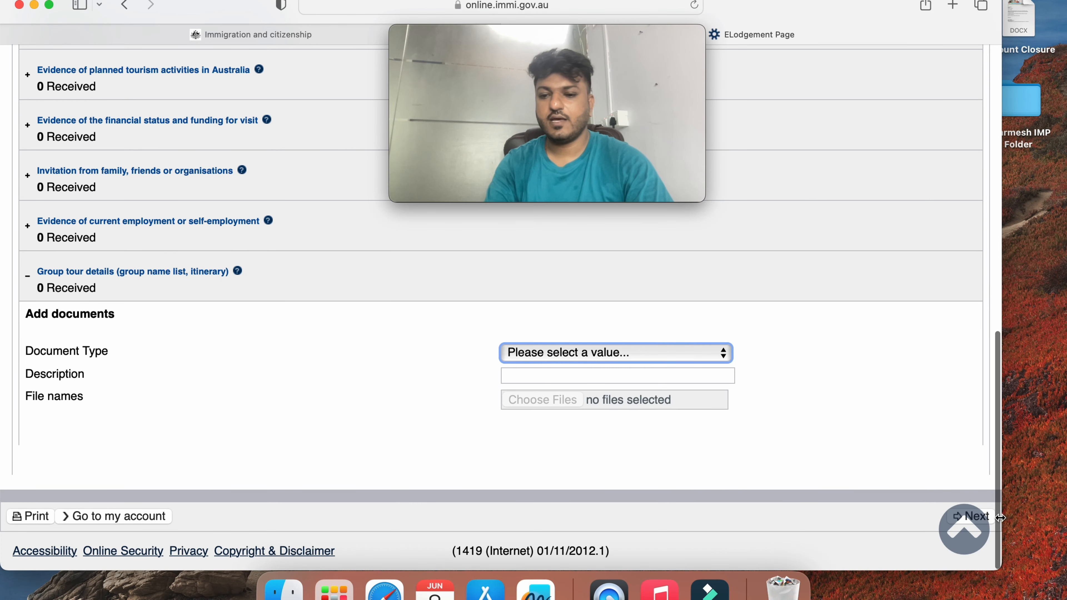
left_click(727, 296)
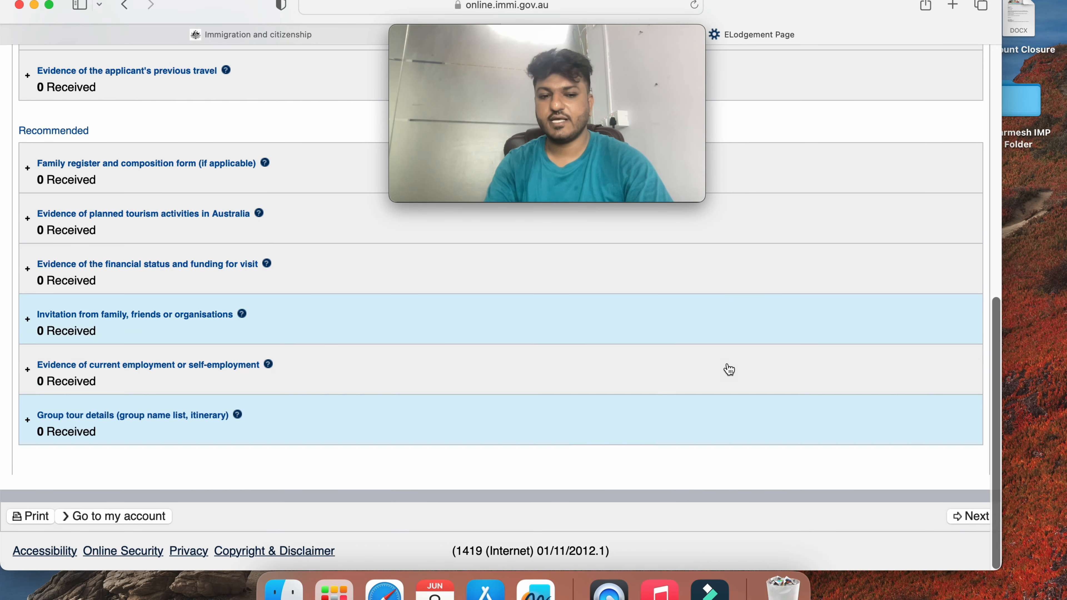
Try to proceed past Attach documents, dismissing the missing-evidence explanation prompt
left_click(964, 516)
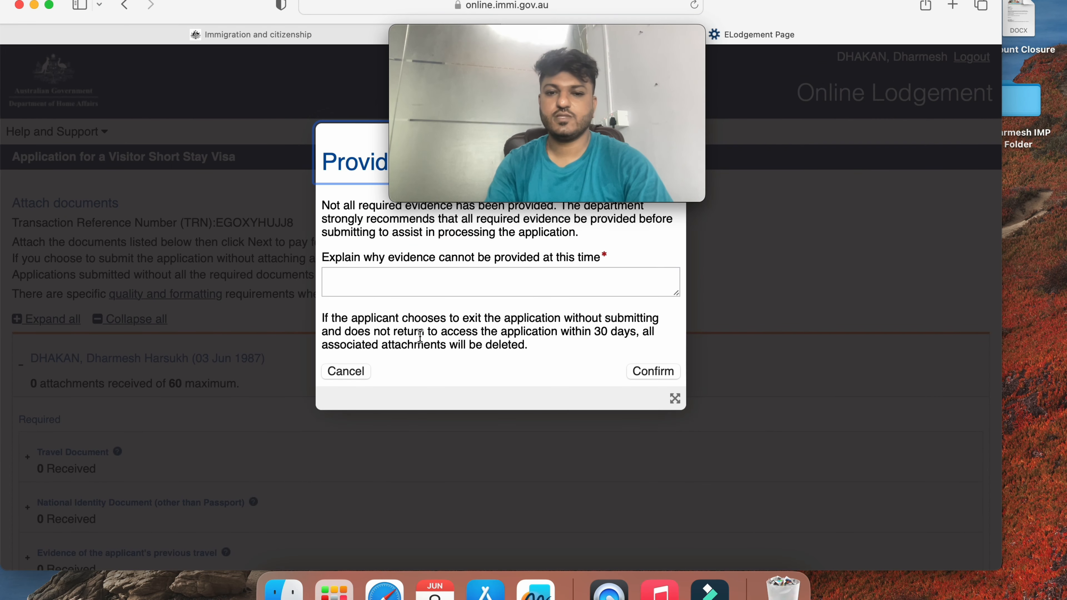
left_click(403, 284)
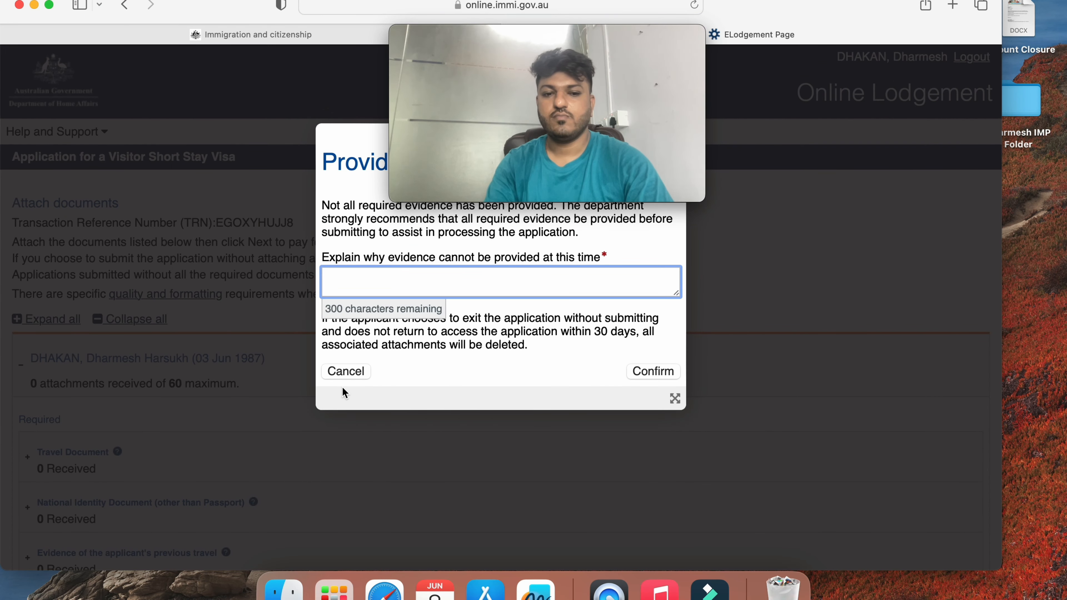
left_click(349, 372)
scroll(434, 381, "down", 10)
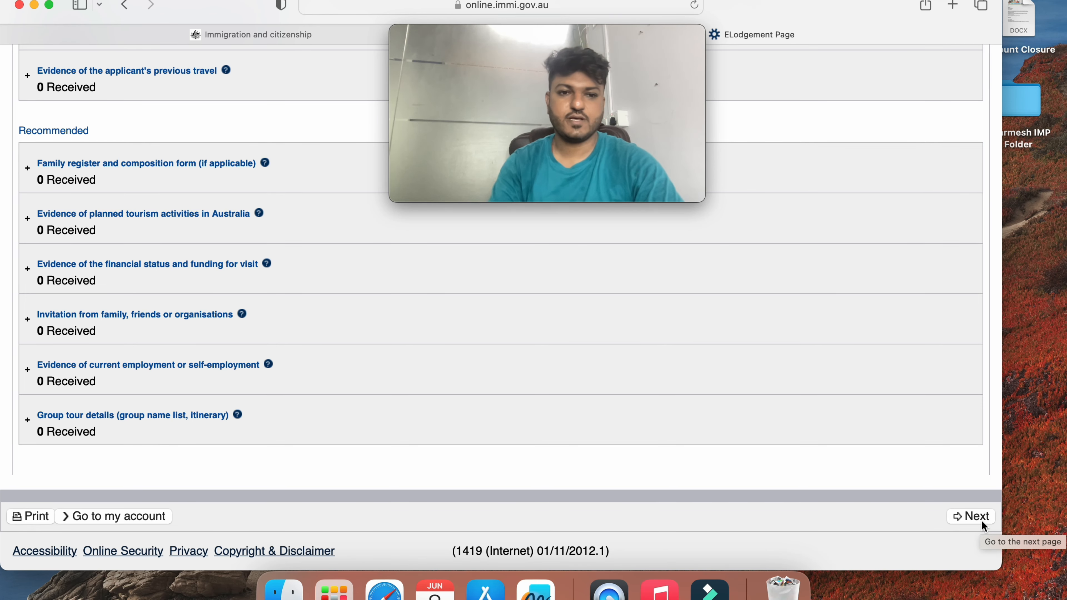
Try proceeding again, then log out of ImmiAccount
left_click(982, 520)
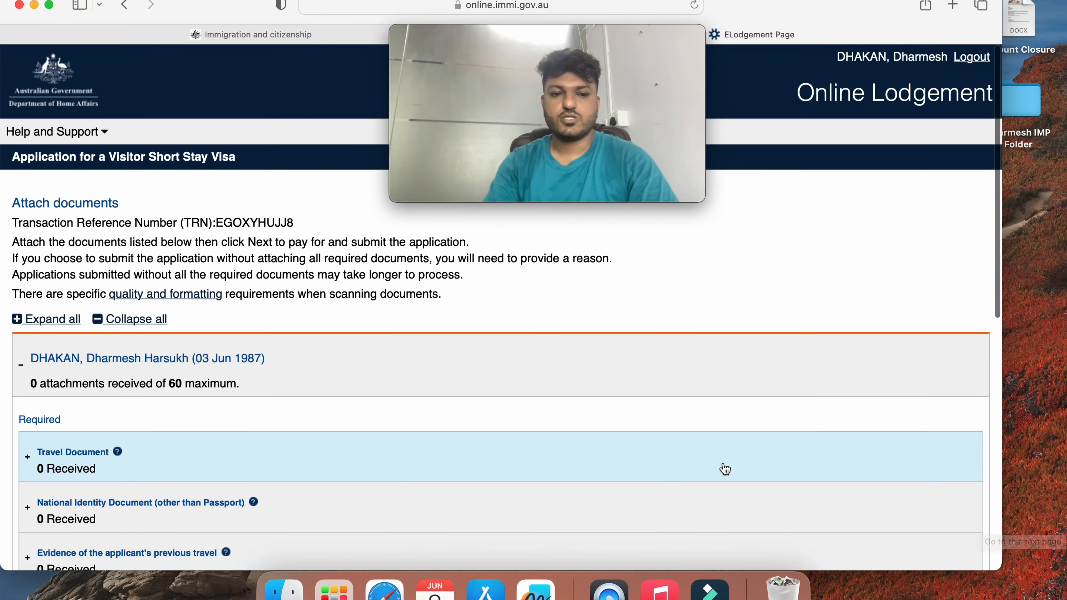
scroll(608, 445, "down", 5)
scroll(607, 446, "up", 5)
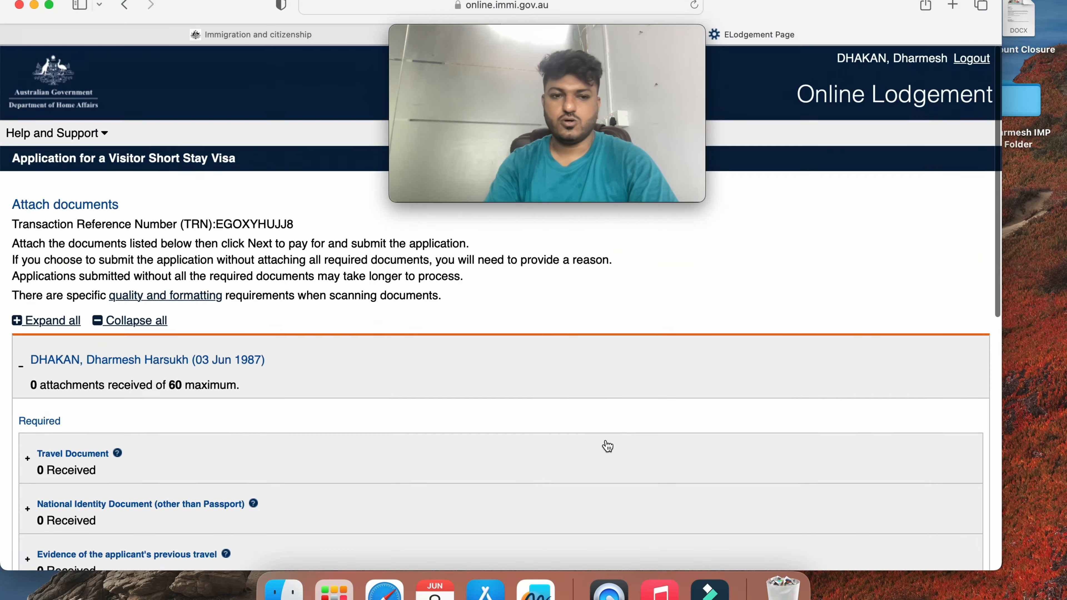
scroll(607, 446, "down", 2)
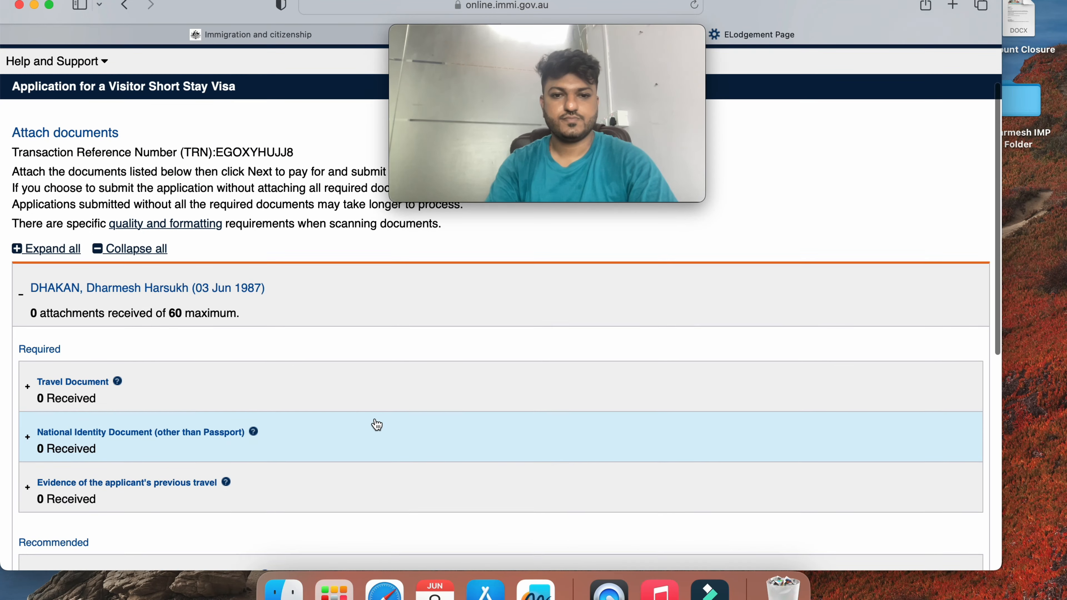
scroll(377, 425, "up", 2)
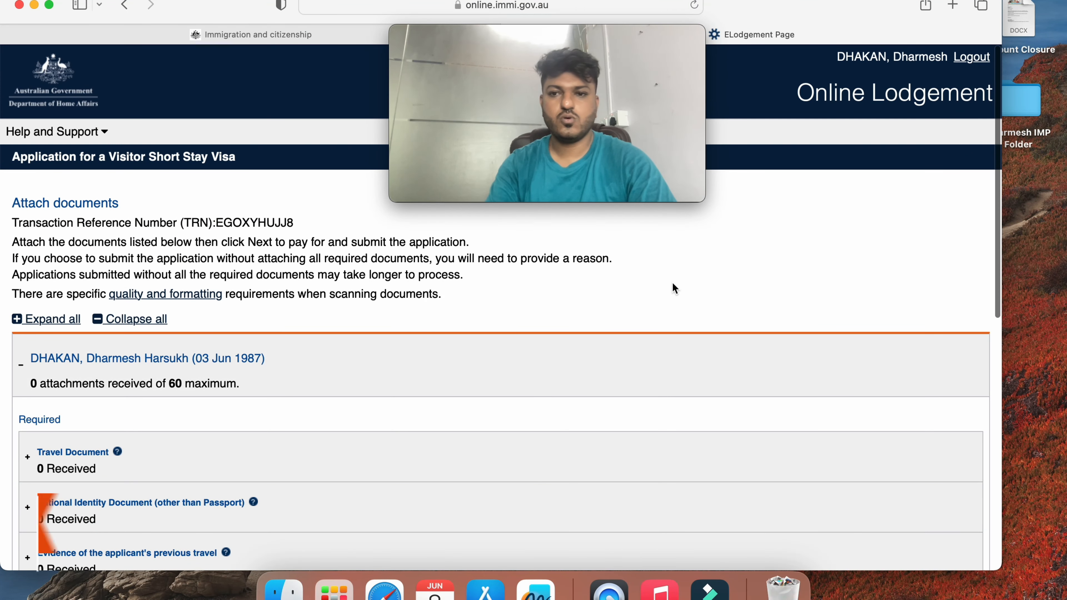
left_click(981, 60)
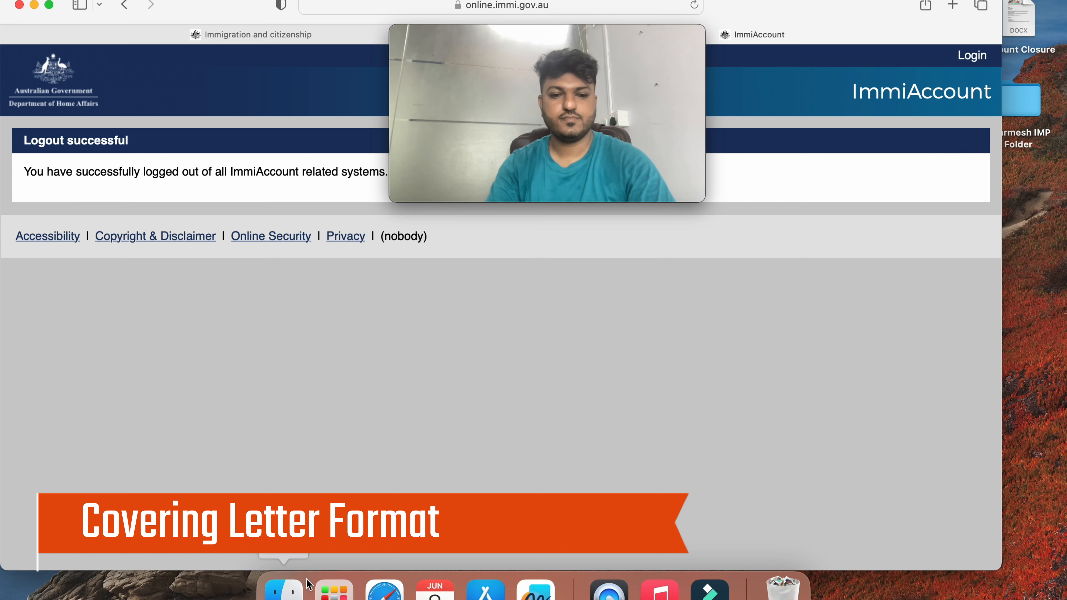
Open the sample covering letter DOCX from the Downloads folder in Word
left_click(284, 590)
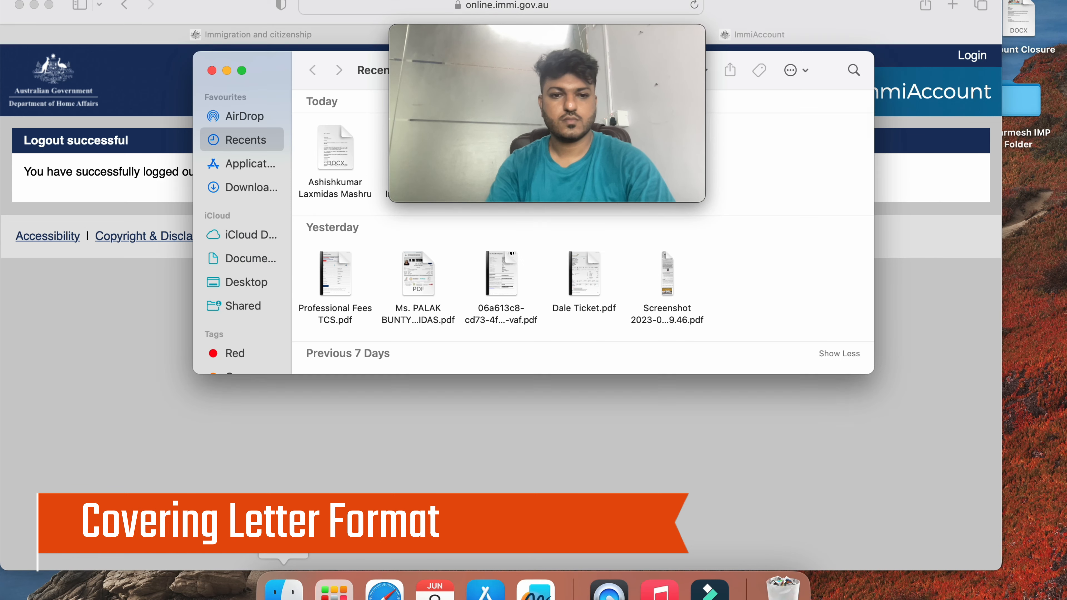
left_click(256, 179)
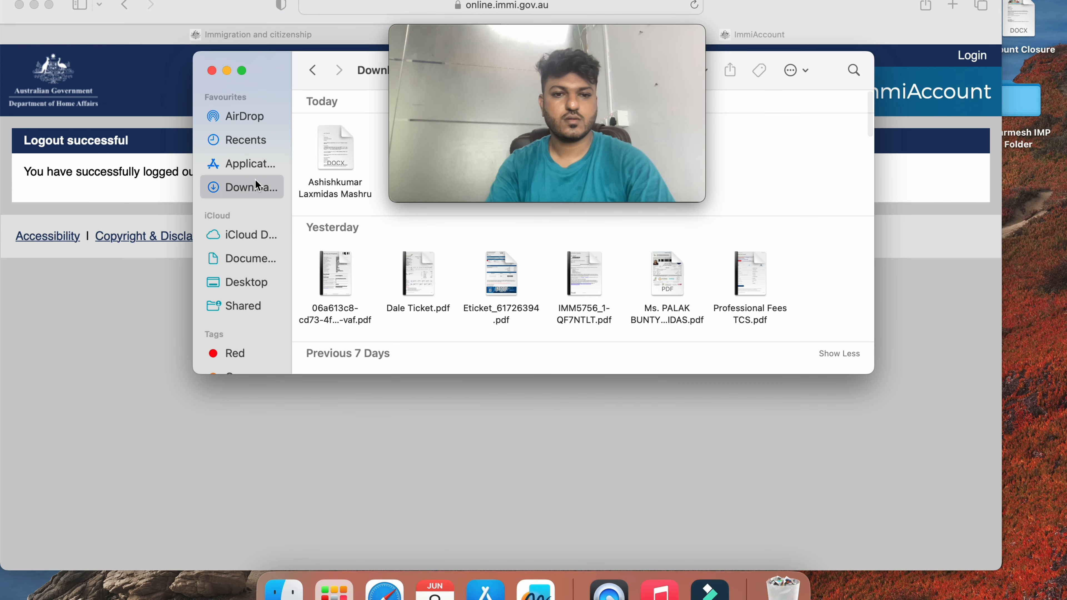
left_click(333, 169)
double_click(333, 170)
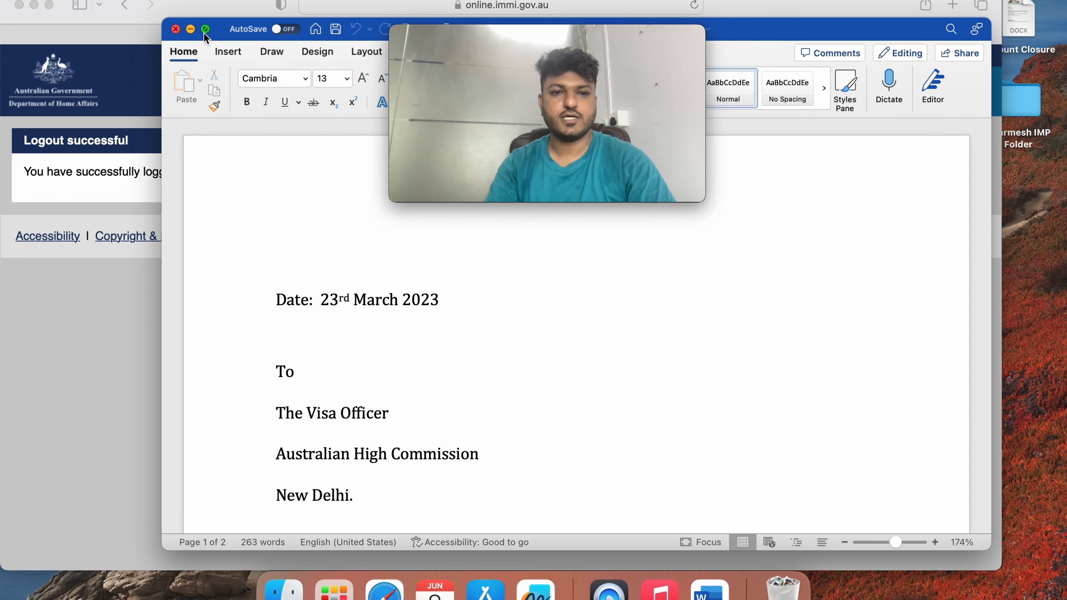
mouse_move(203, 32)
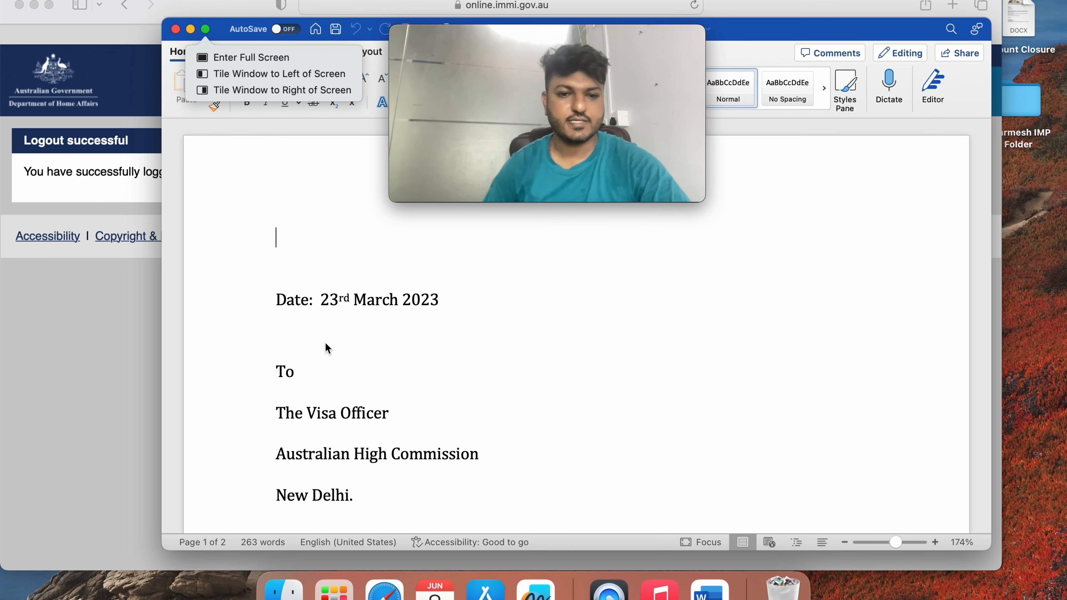
left_click(291, 230)
scroll(291, 230, "down", 3)
scroll(290, 229, "down", 3)
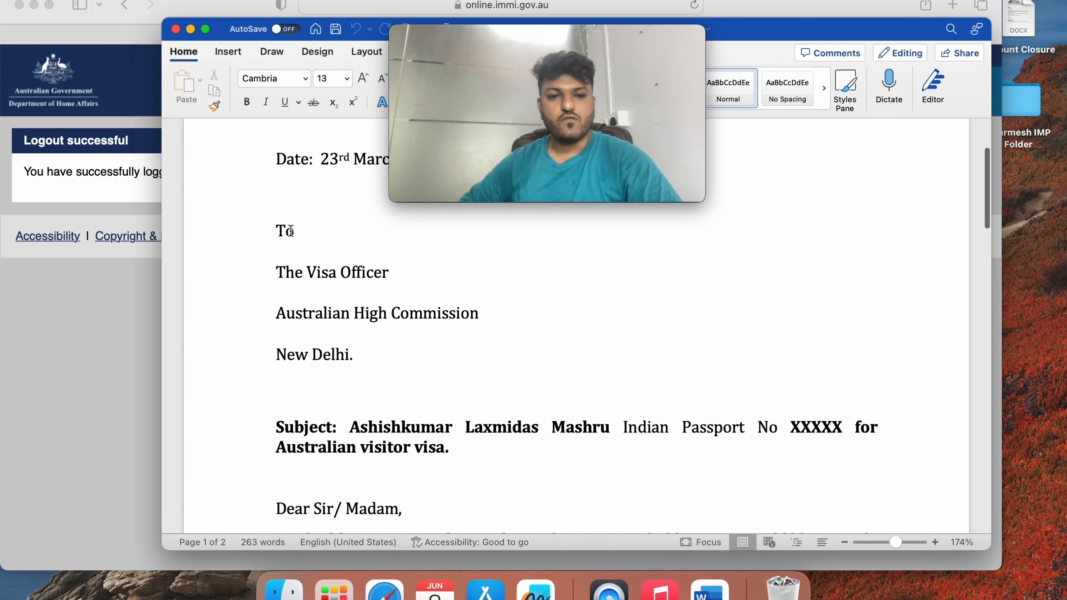
scroll(290, 230, "down", 3)
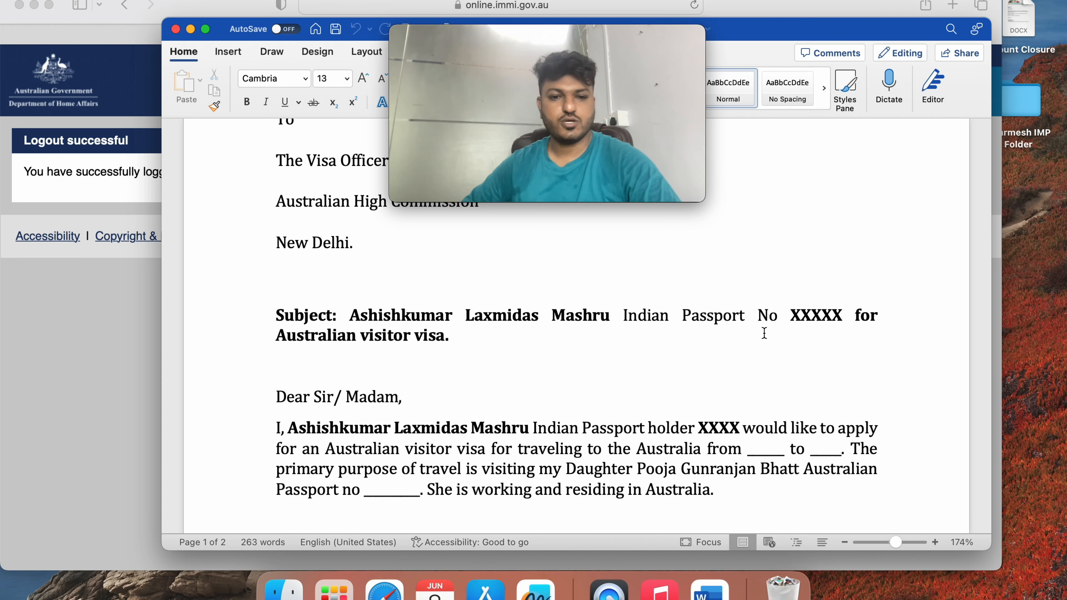
scroll(671, 388, "down", 5)
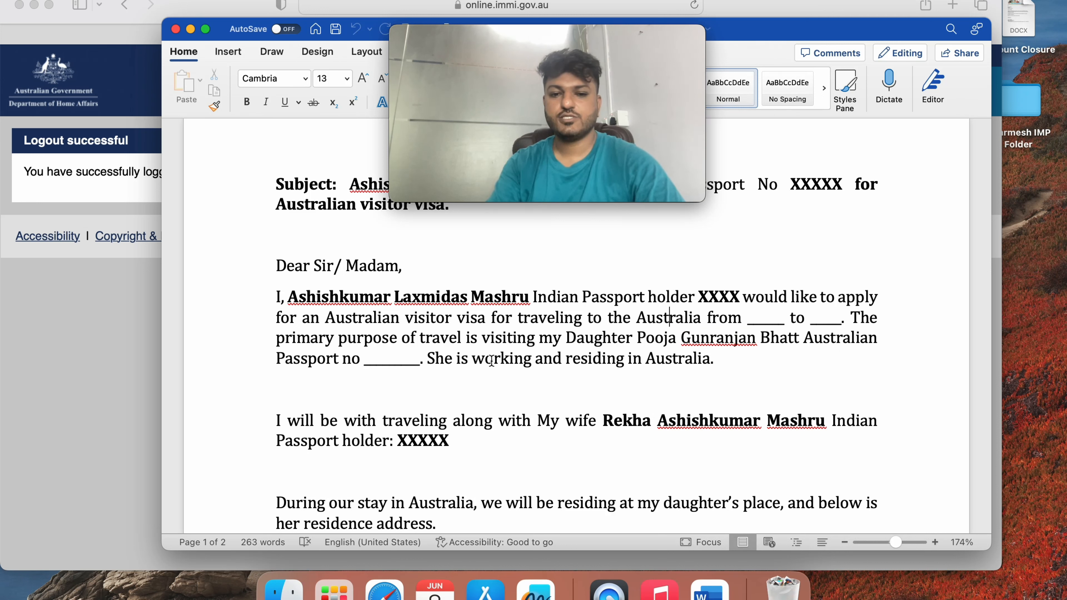
scroll(660, 347, "down", 3)
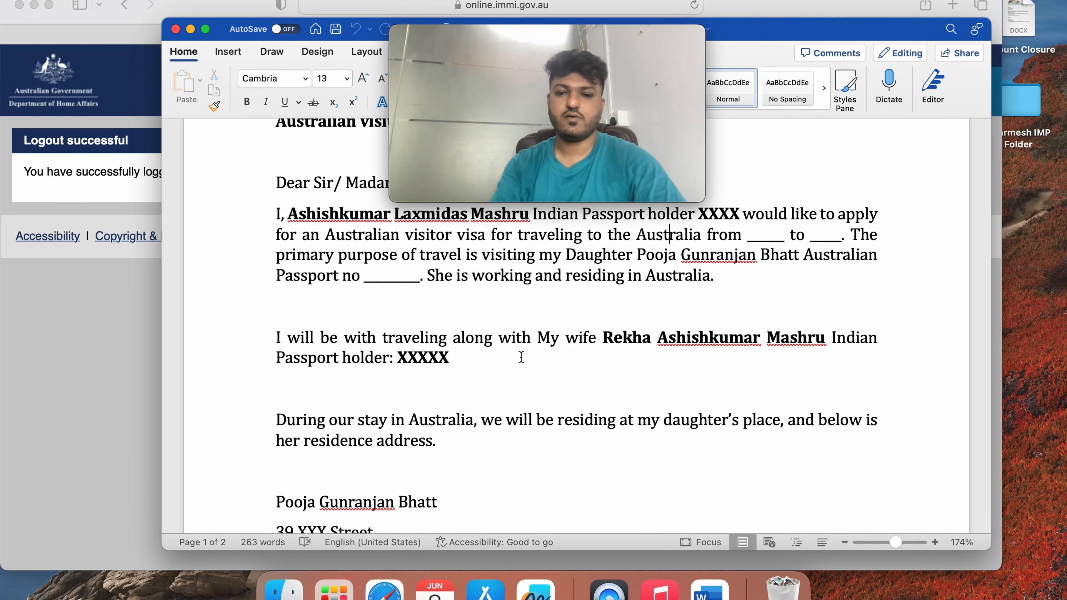
scroll(450, 372, "down", 3)
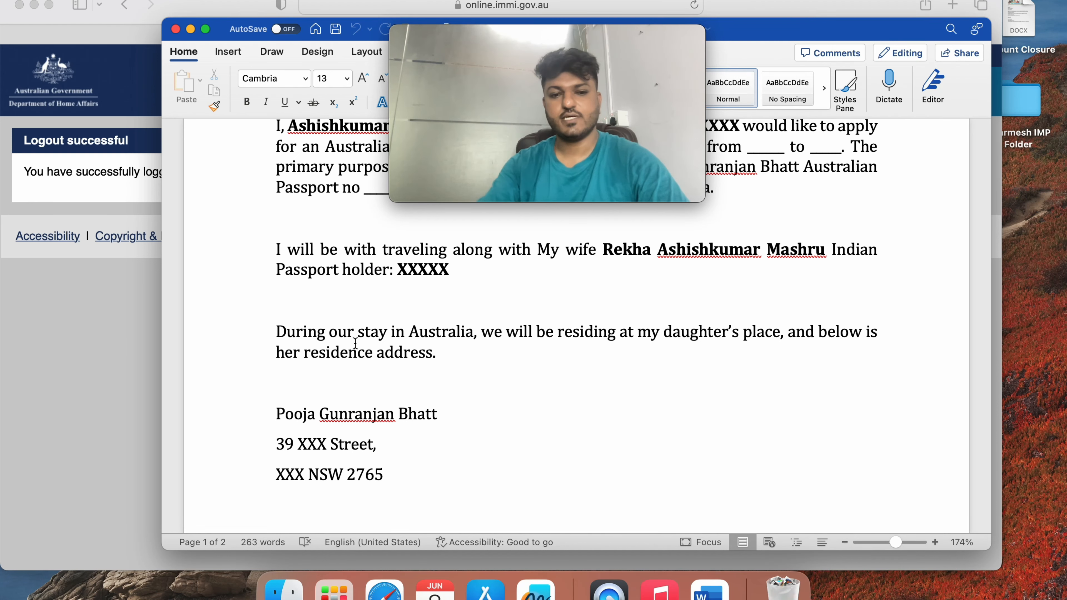
scroll(355, 343, "down", 10)
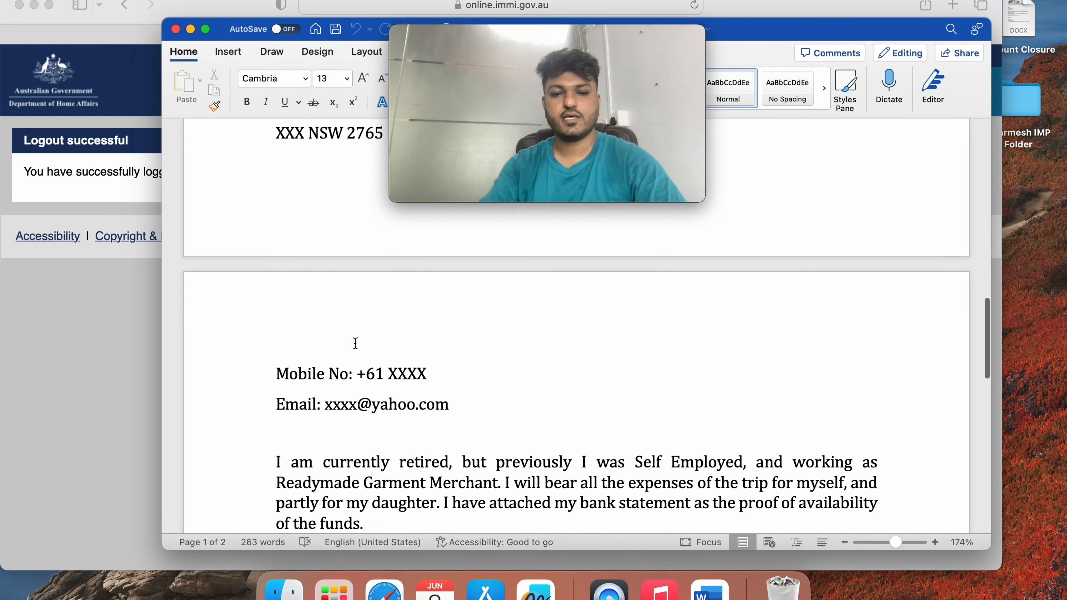
scroll(354, 342, "down", 1)
scroll(355, 343, "up", 4)
scroll(354, 343, "down", 4)
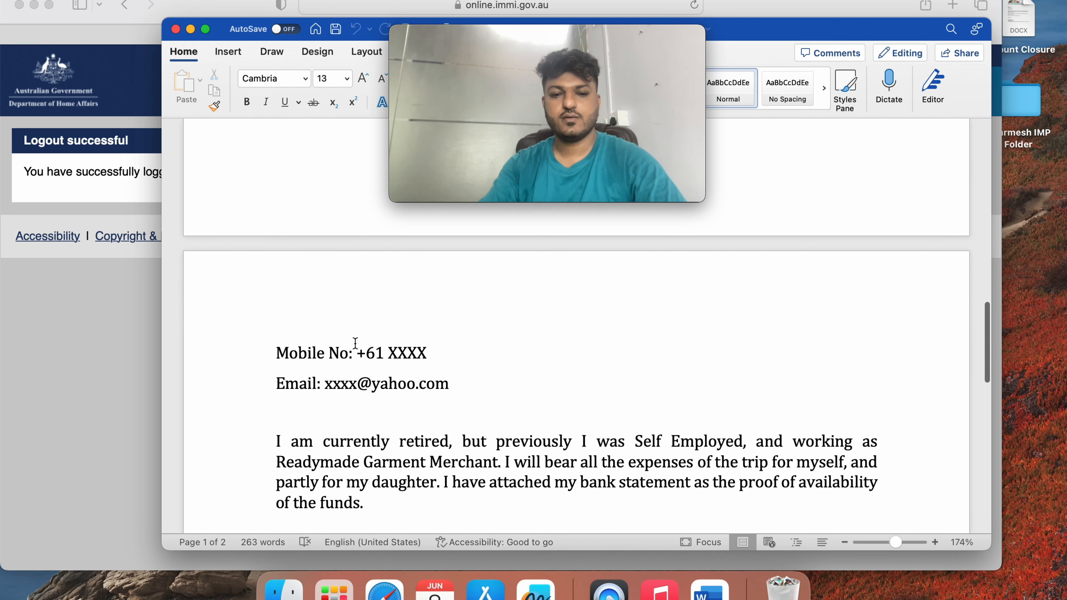
scroll(354, 343, "down", 4)
scroll(354, 342, "up", 2)
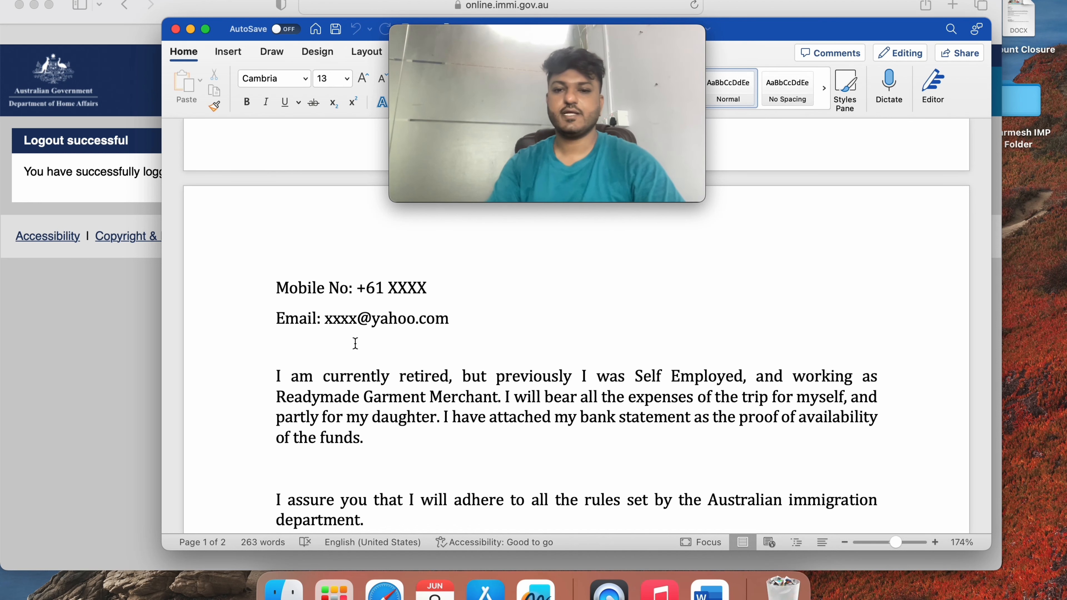
scroll(344, 362, "down", 3)
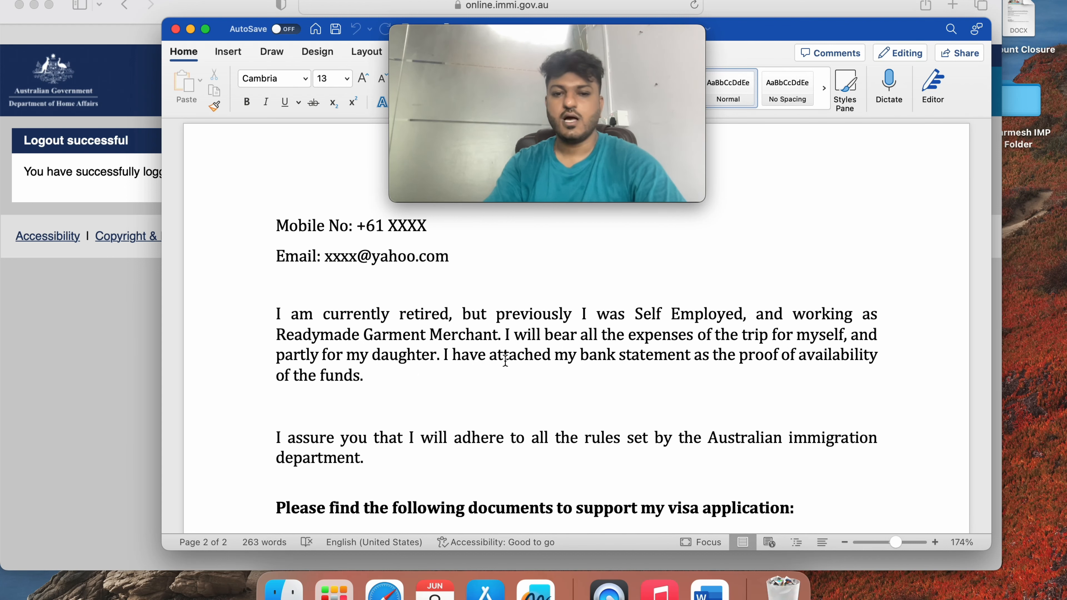
scroll(560, 359, "down", 3)
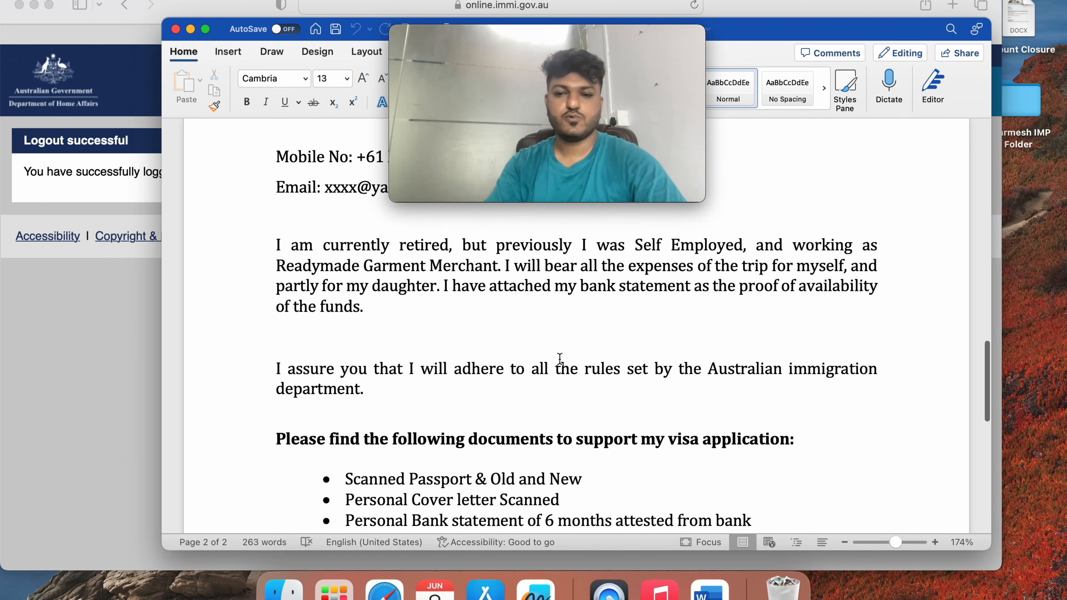
scroll(388, 317, "down", 3)
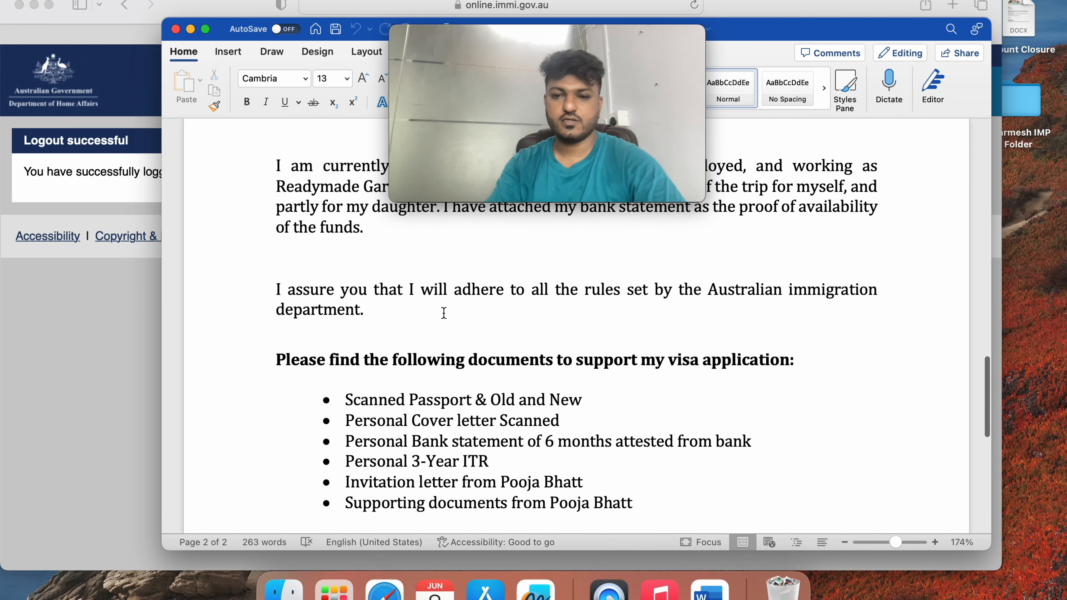
scroll(444, 312, "down", 2)
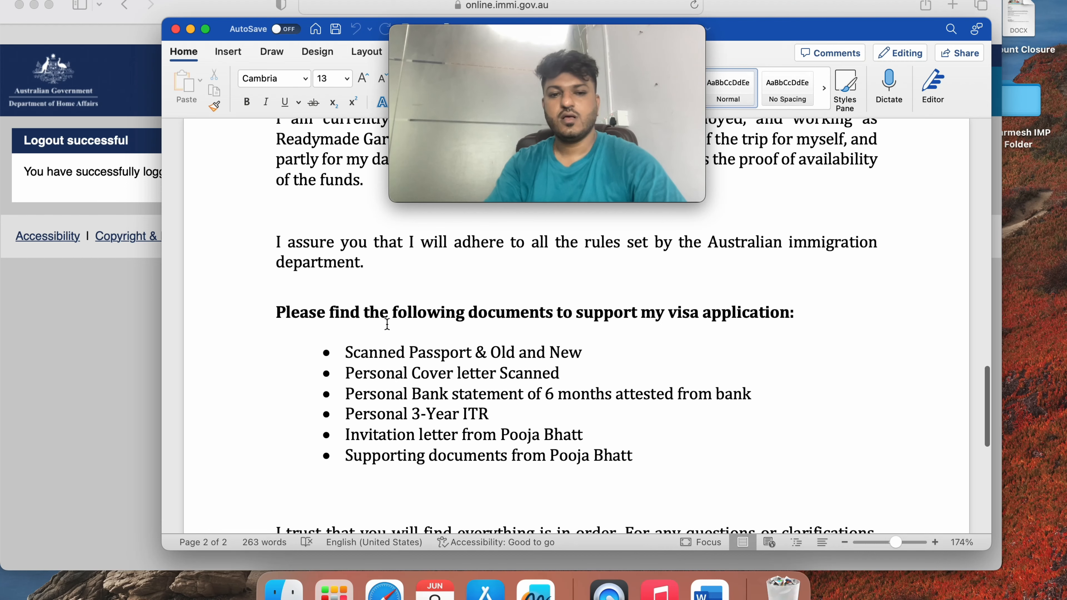
scroll(547, 312, "down", 2)
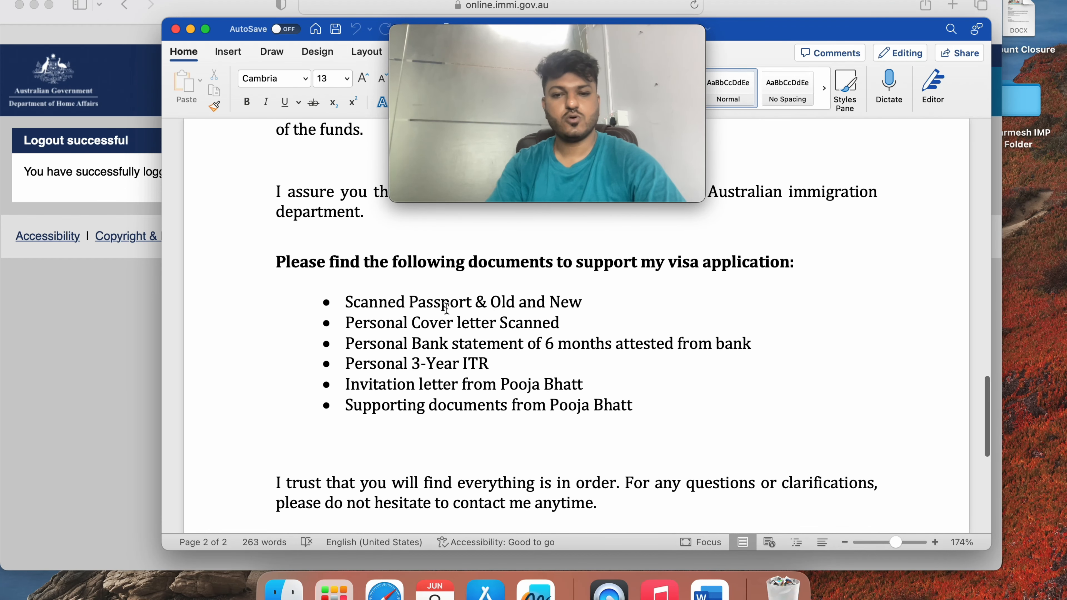
scroll(488, 325, "down", 1)
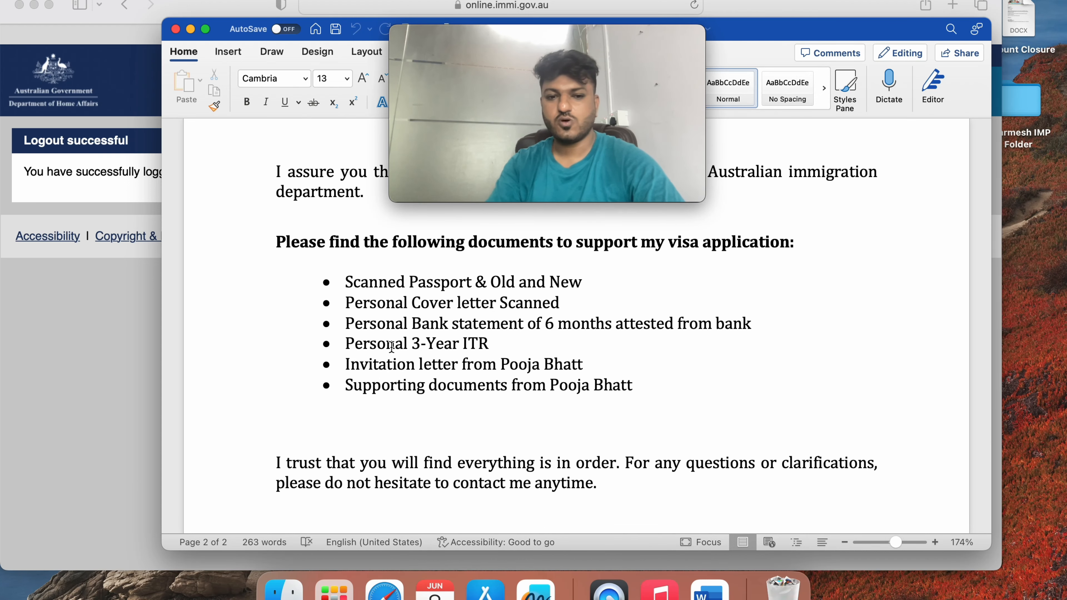
left_click_drag(346, 347, 497, 351)
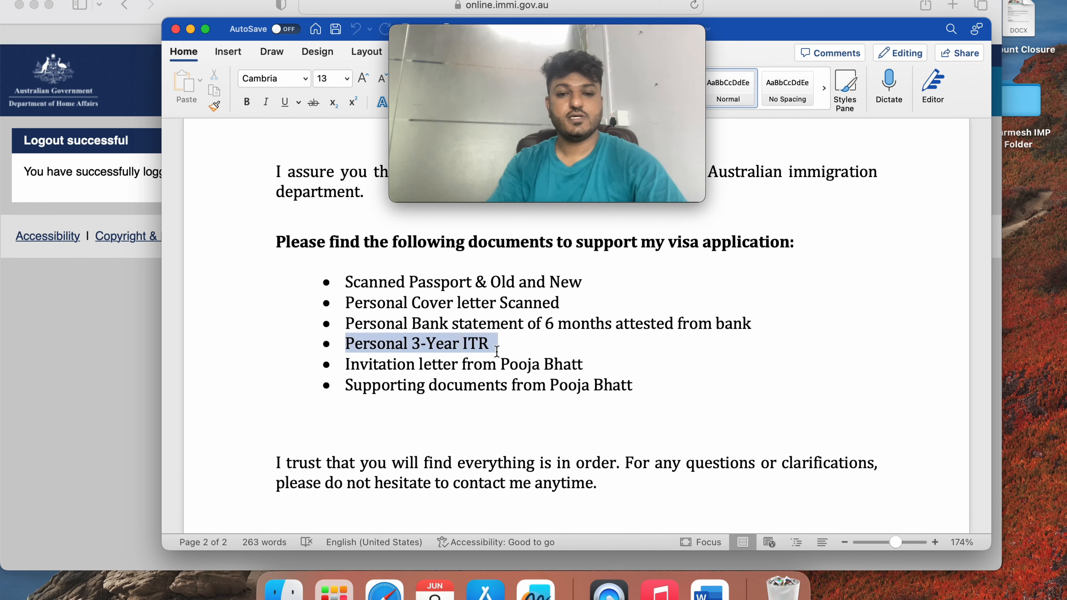
left_click(497, 350)
triple_click(425, 365)
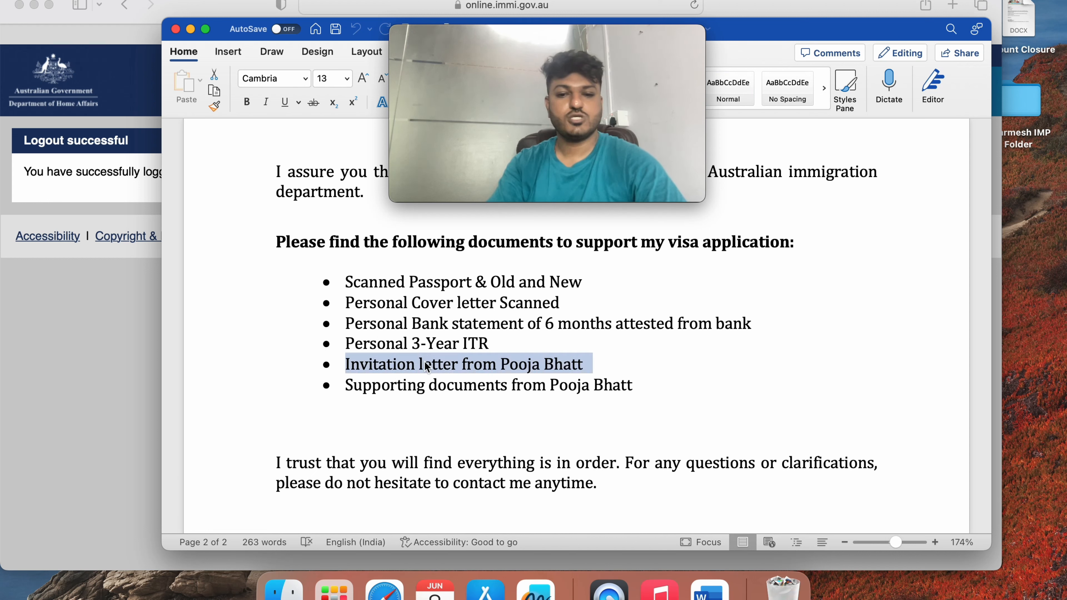
triple_click(425, 365)
double_click(413, 383)
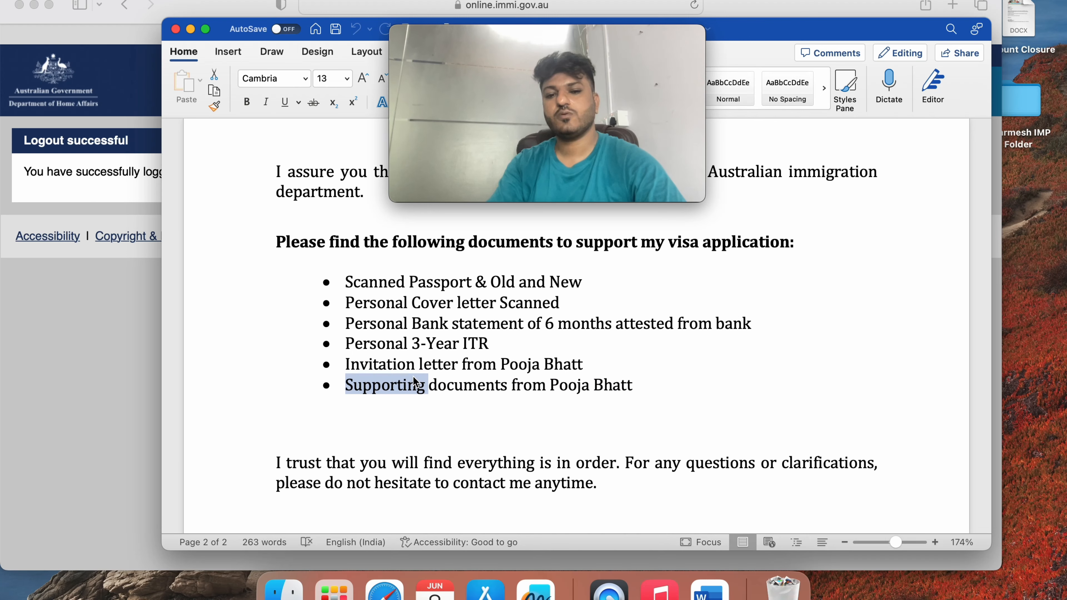
scroll(414, 378, "down", 3)
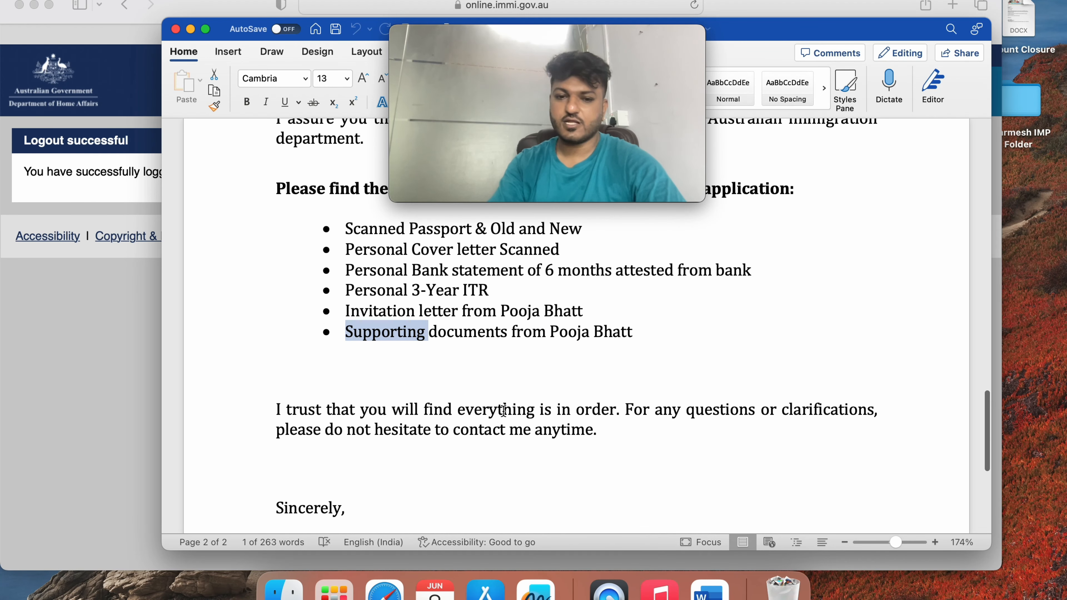
left_click(640, 337)
key("shift+Right")
scroll(638, 336, "down", 4)
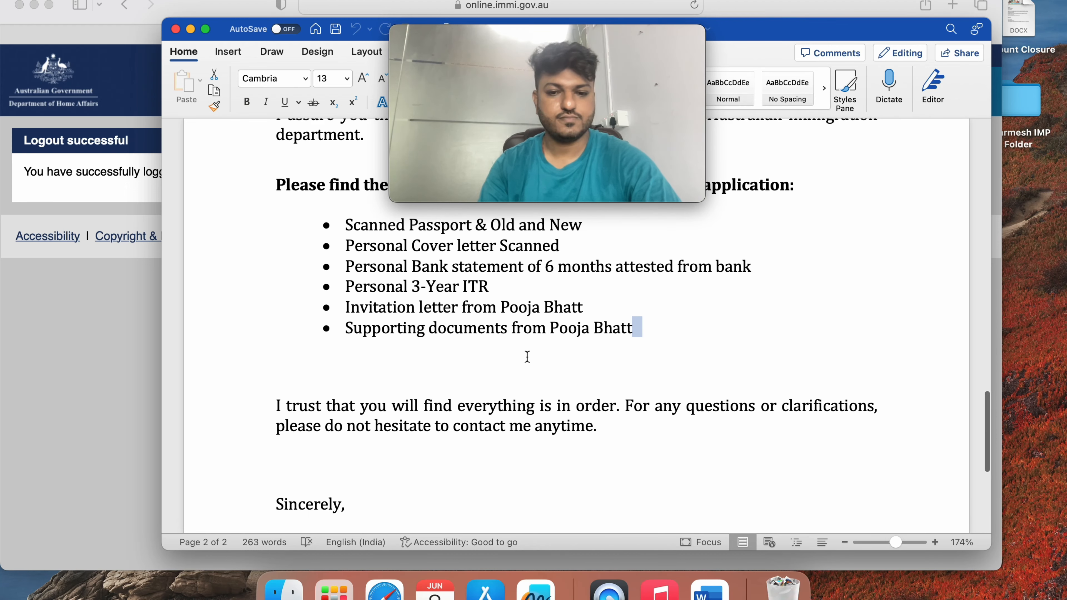
scroll(521, 362, "down", 2)
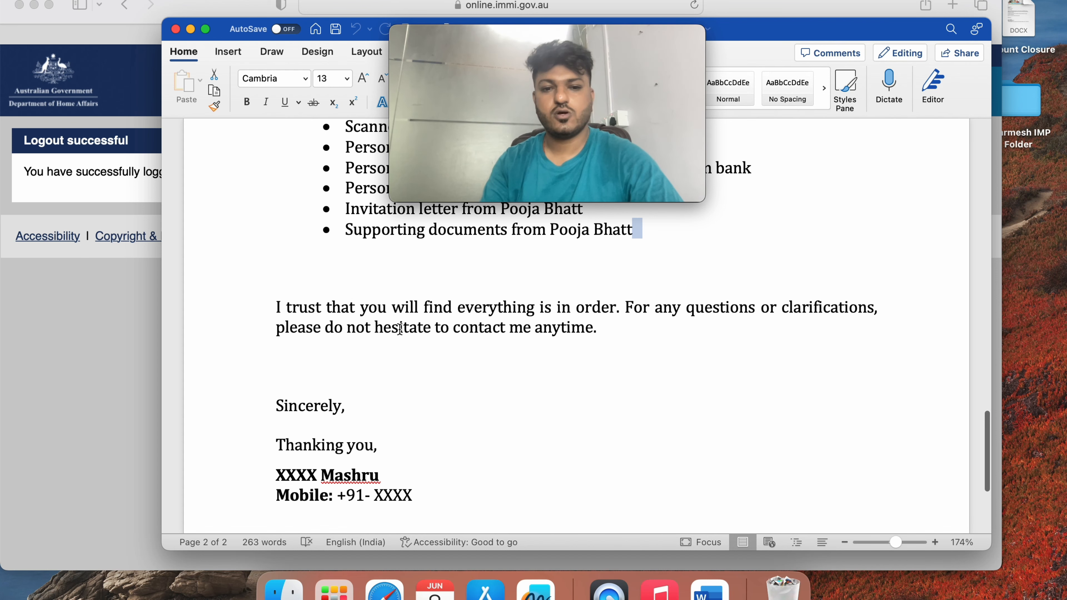
scroll(479, 352, "down", 3)
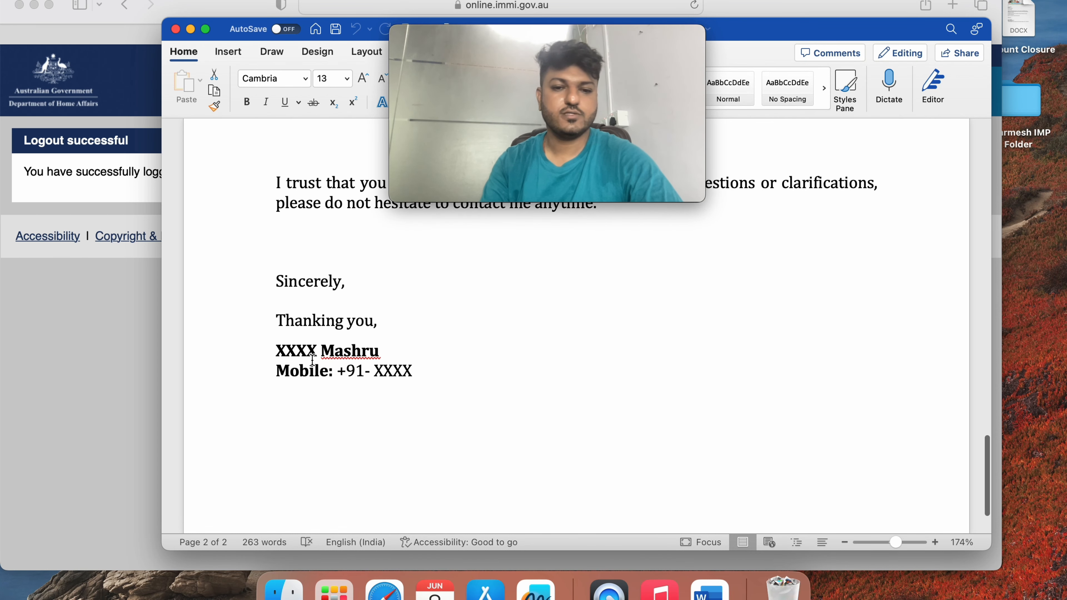
scroll(441, 391, "up", 1)
scroll(441, 392, "down", 1)
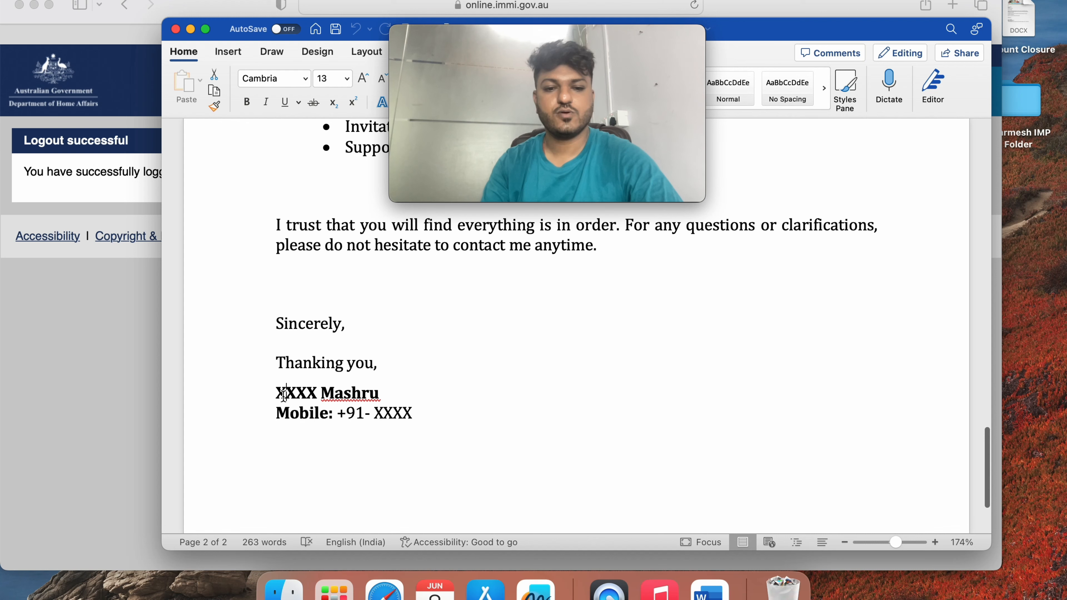
left_click_drag(284, 393, 385, 394)
left_click(339, 422)
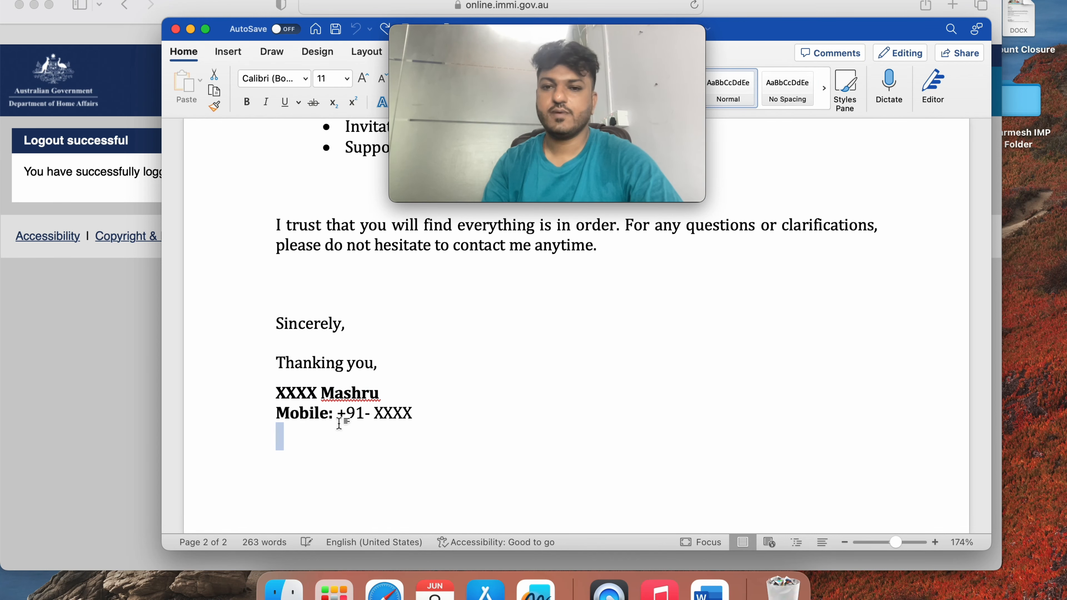
scroll(339, 422, "up", 20)
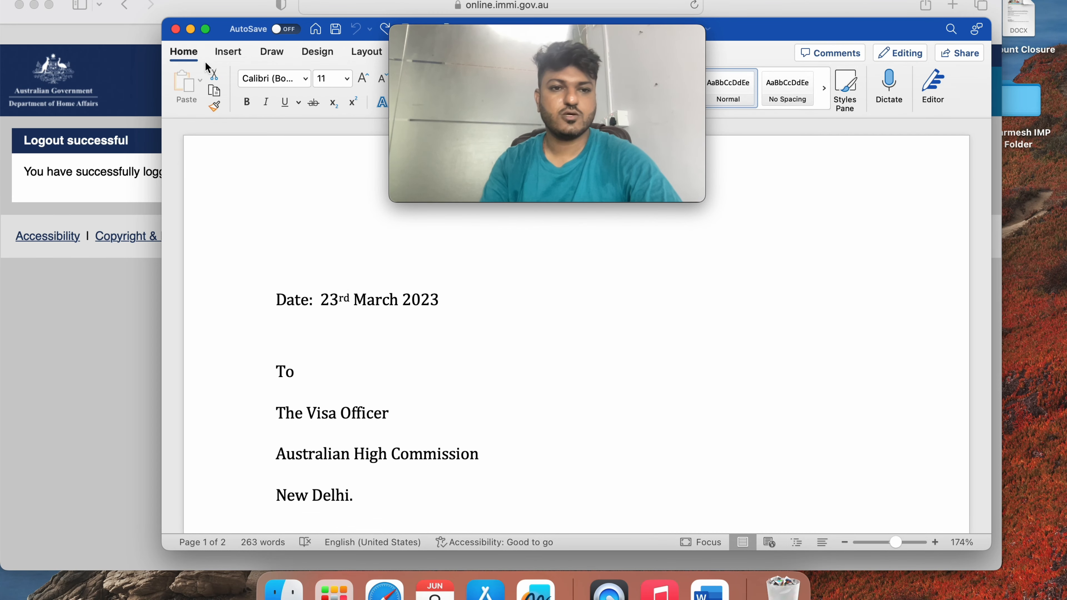
Close the current letter and open the Australia Invitation Letter DOCX from Downloads in Word
left_click(176, 29)
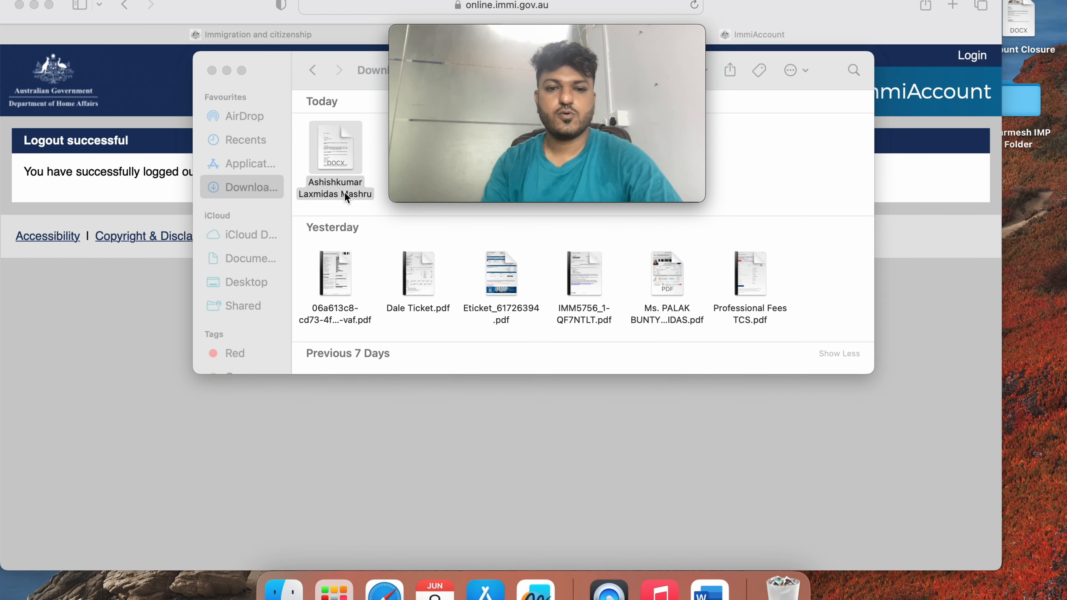
left_click(355, 172)
mouse_move(592, 70)
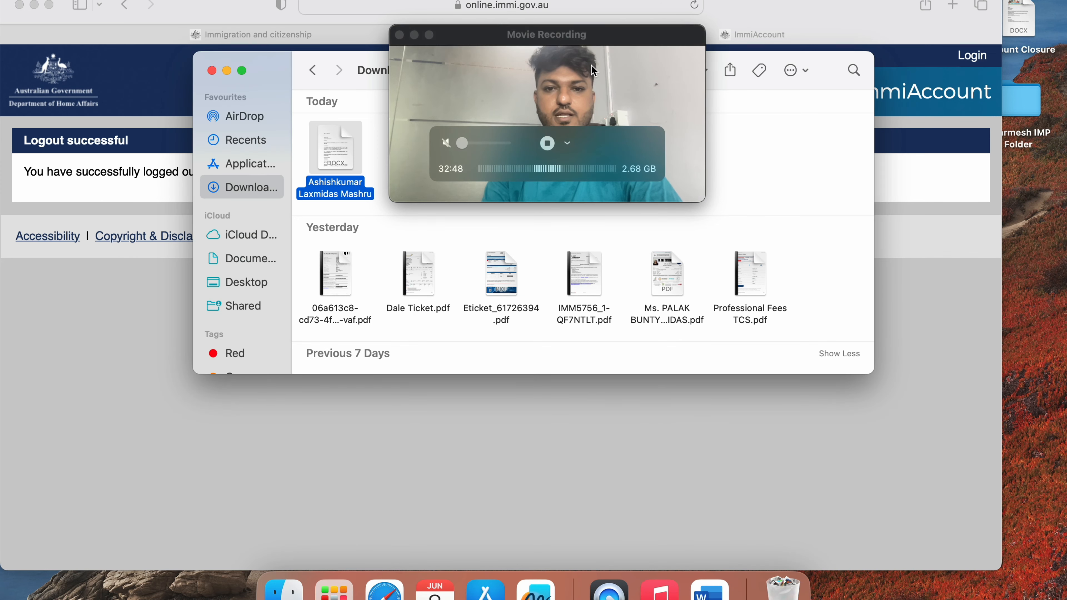
left_click_drag(622, 53, 861, 72)
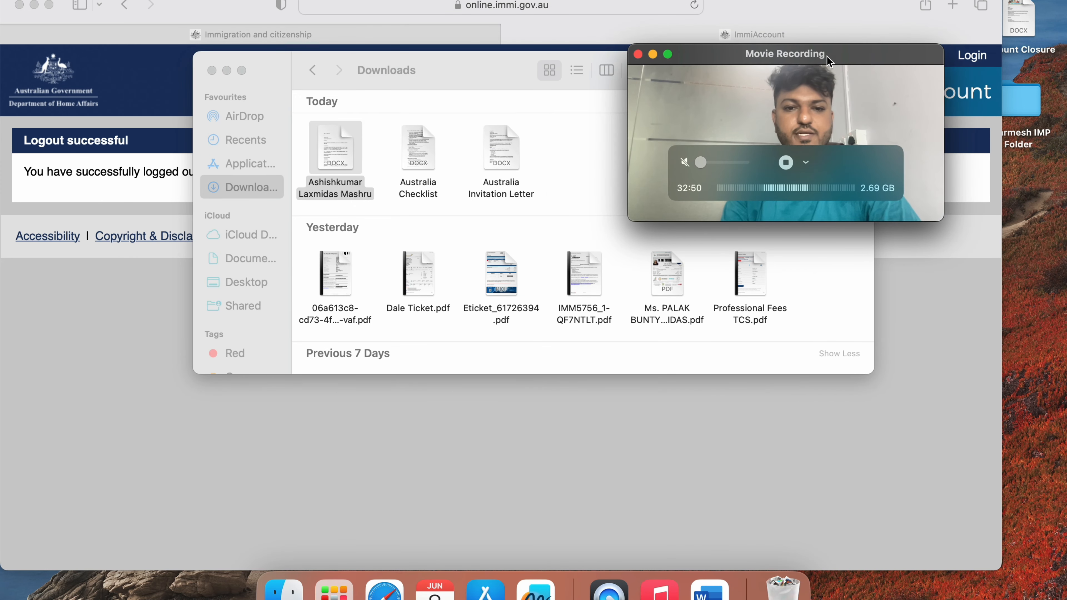
double_click(500, 156)
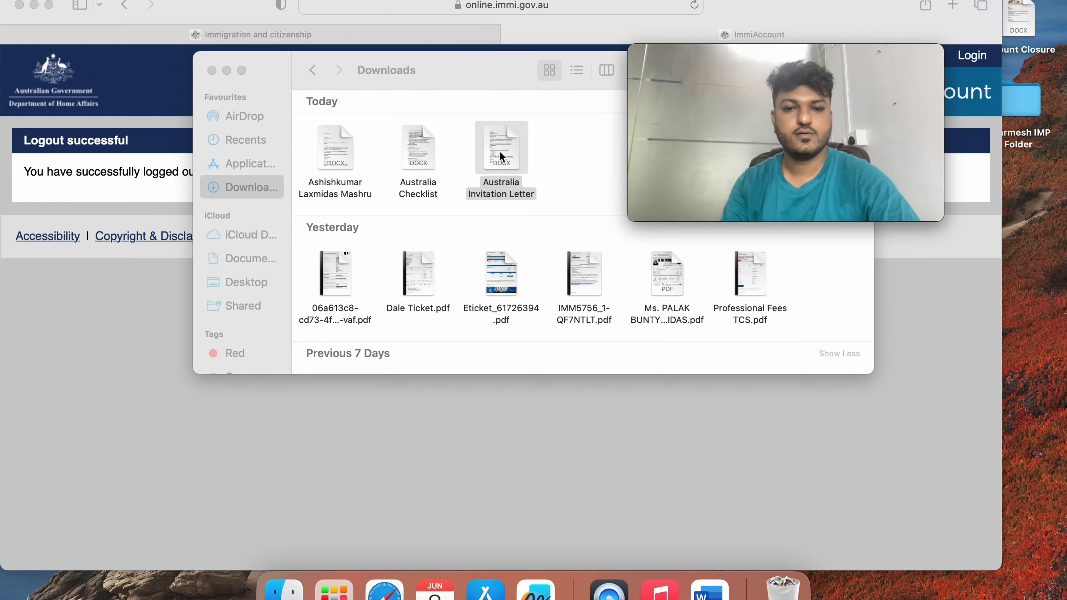
scroll(396, 310, "down", 2)
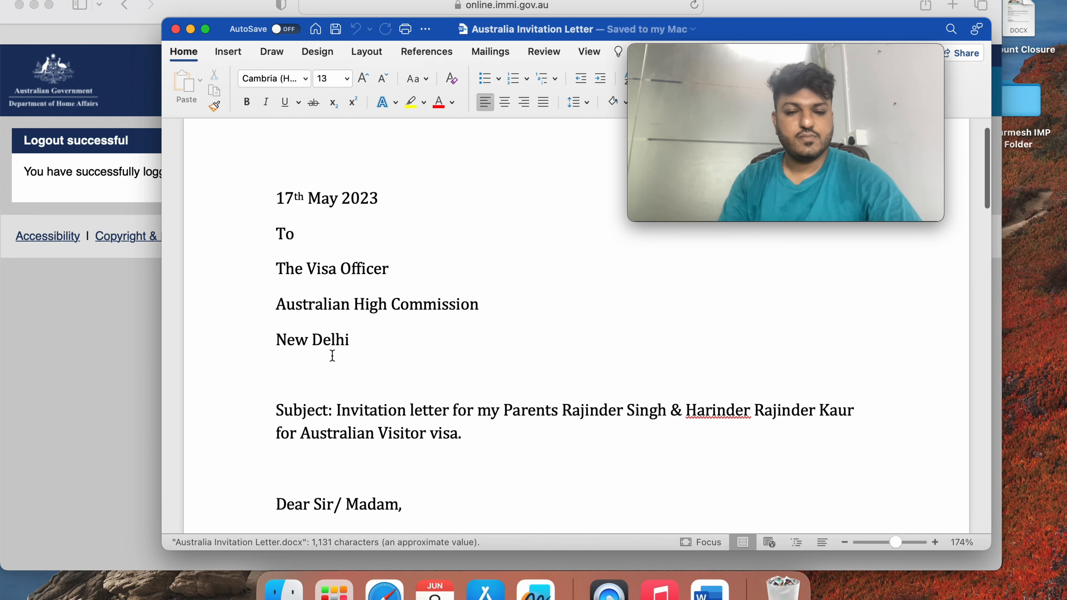
Read down through page 1 of the invitation letter
scroll(344, 444, "down", 3)
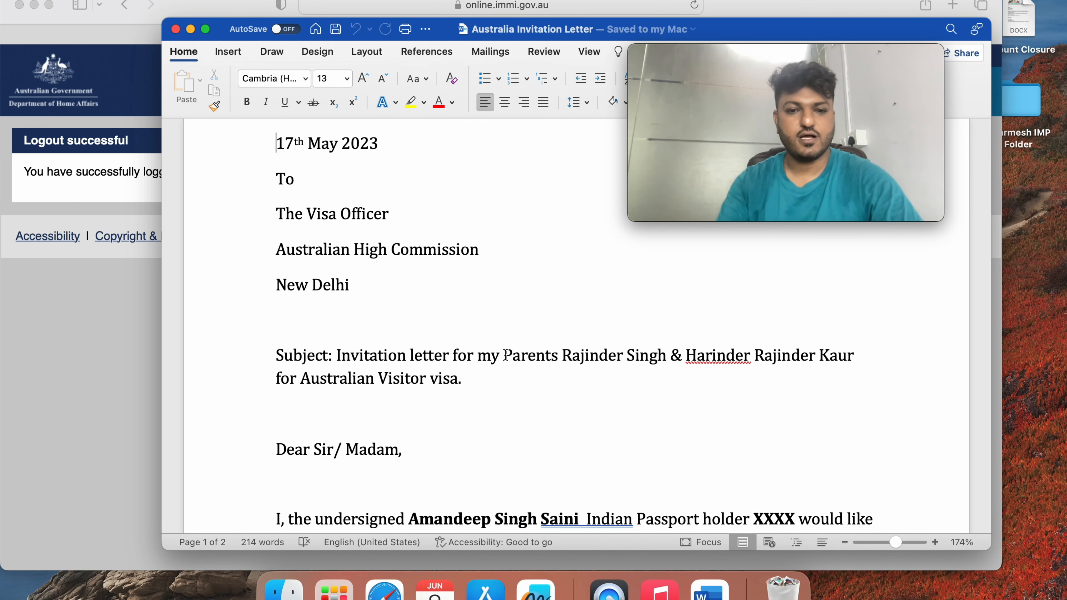
scroll(505, 354, "down", 3)
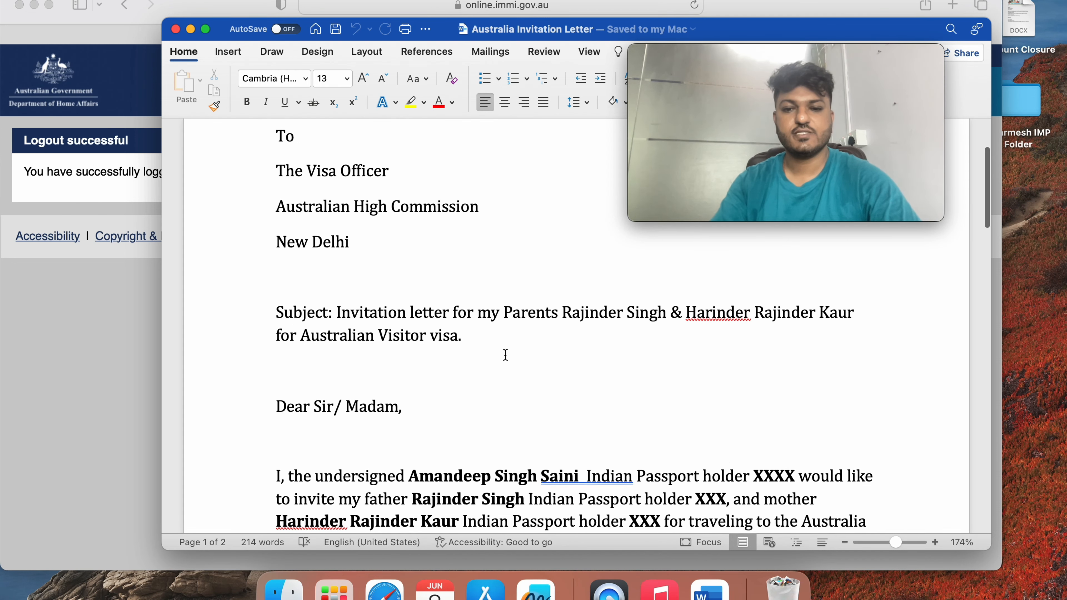
scroll(504, 354, "down", 3)
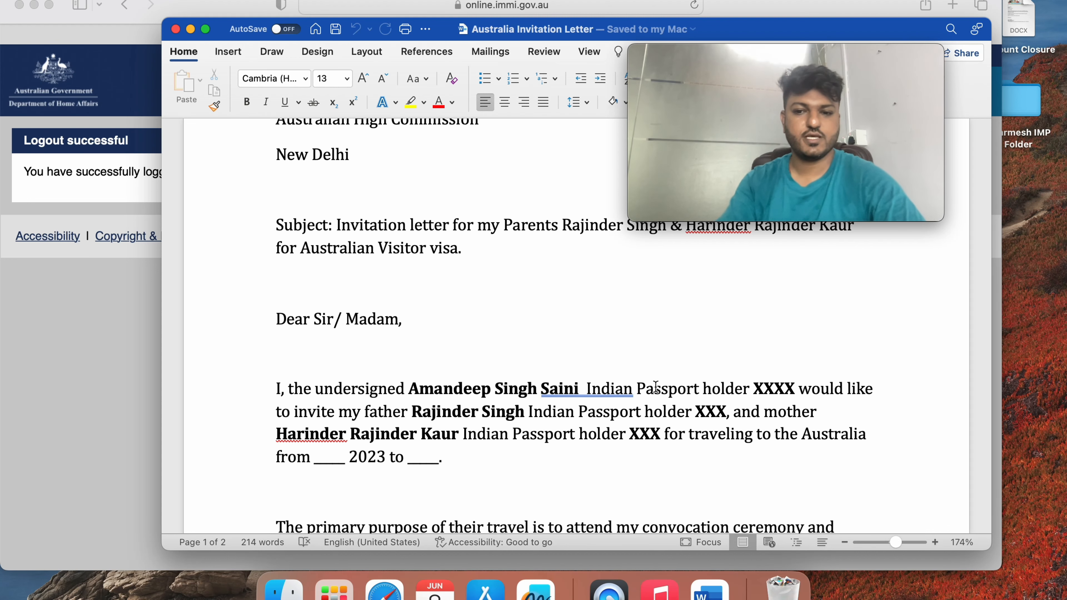
scroll(655, 386, "down", 1)
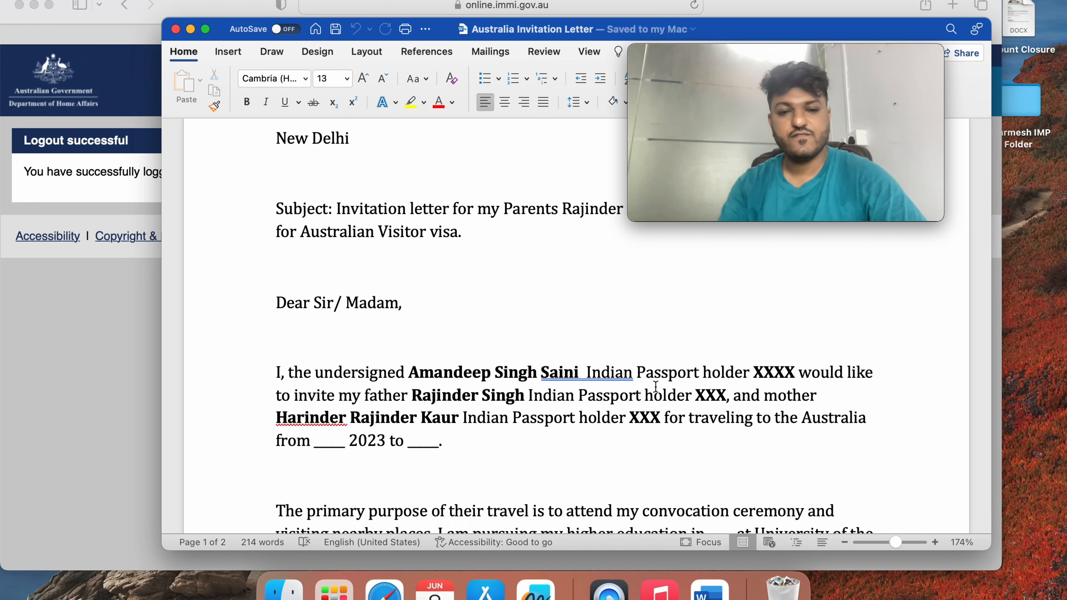
scroll(656, 386, "down", 2)
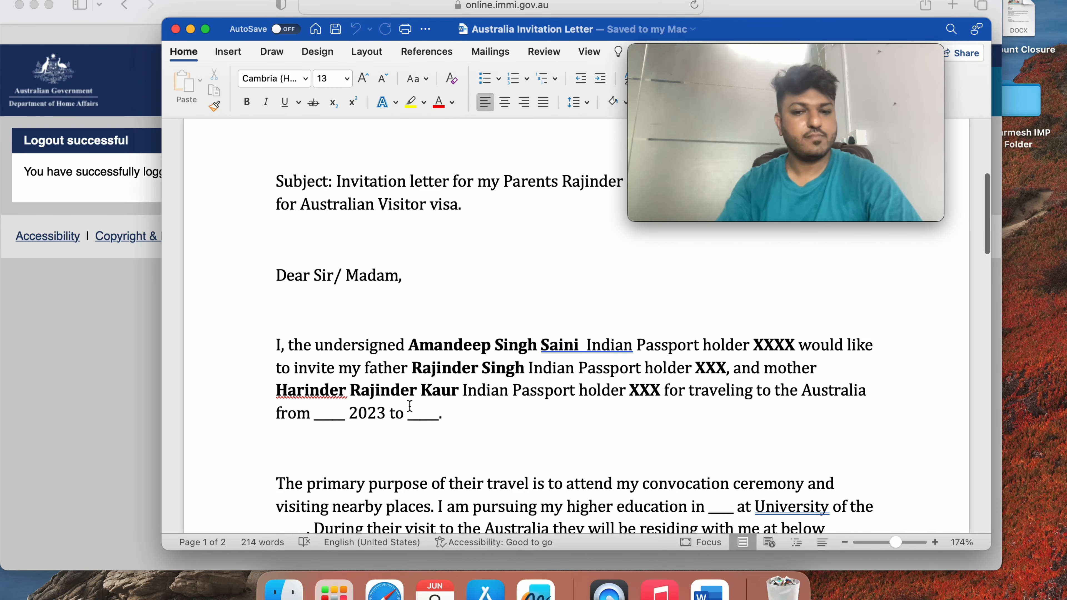
scroll(595, 393, "down", 2)
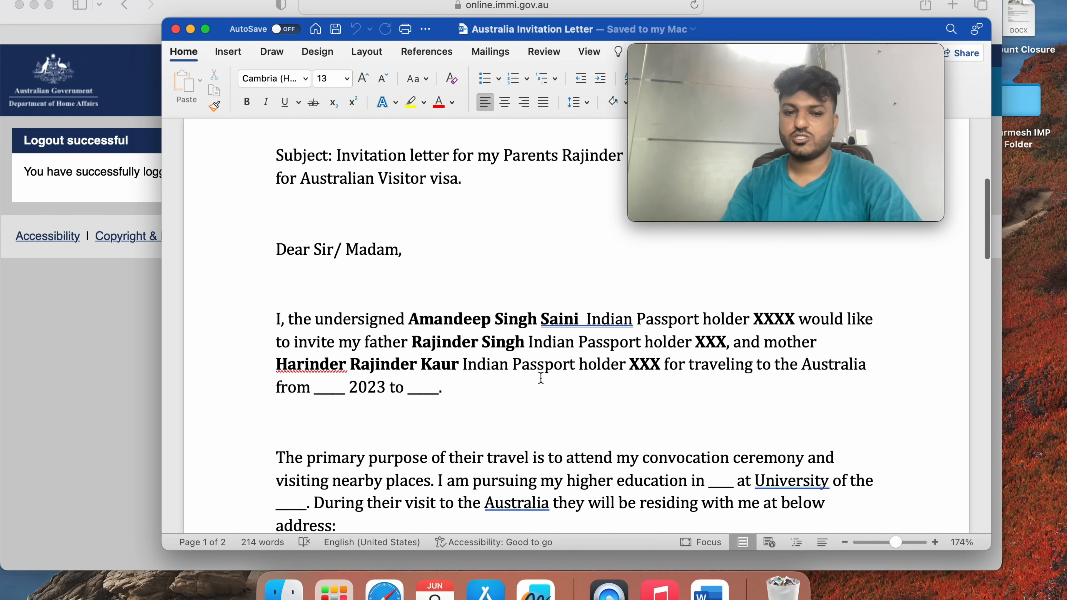
scroll(494, 358, "down", 4)
scroll(494, 359, "down", 3)
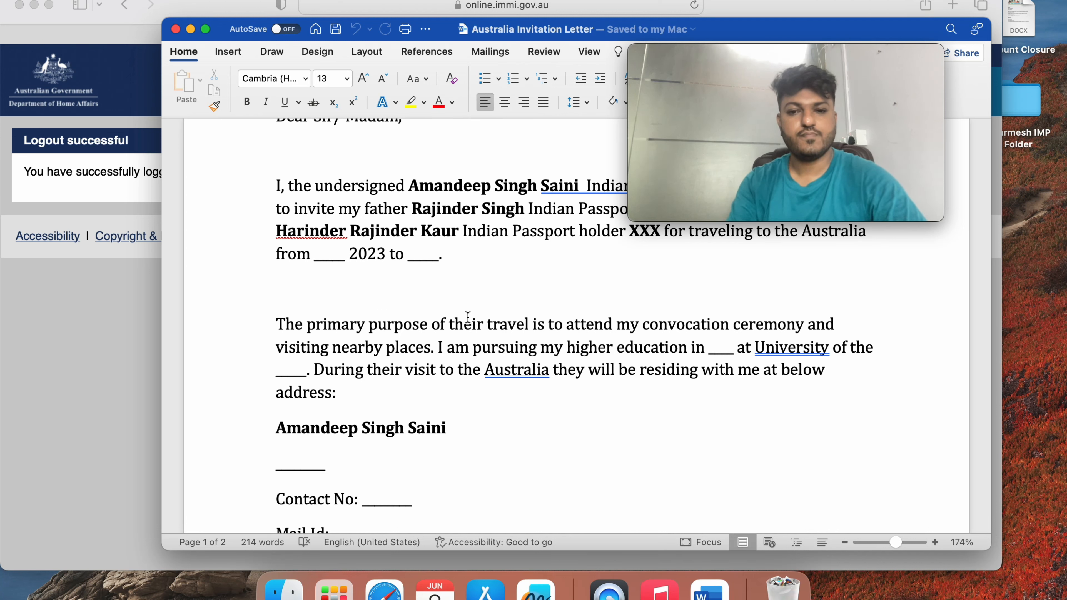
scroll(468, 318, "down", 2)
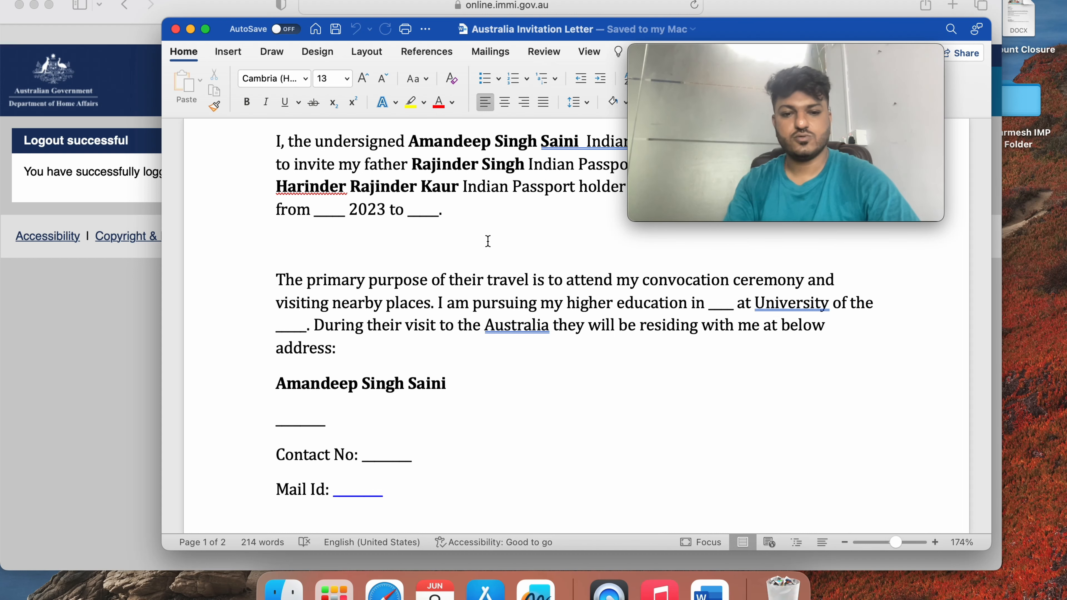
Justify the letter's text and review the expenses and supporting-documents paragraphs
left_click(543, 102)
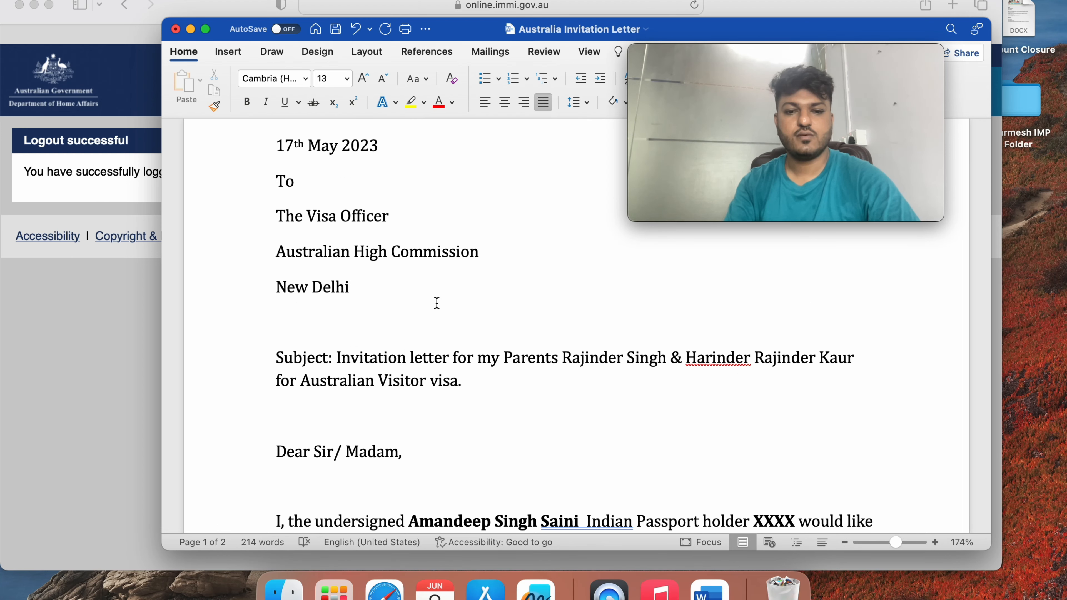
scroll(446, 287, "down", 4)
scroll(446, 287, "down", 3)
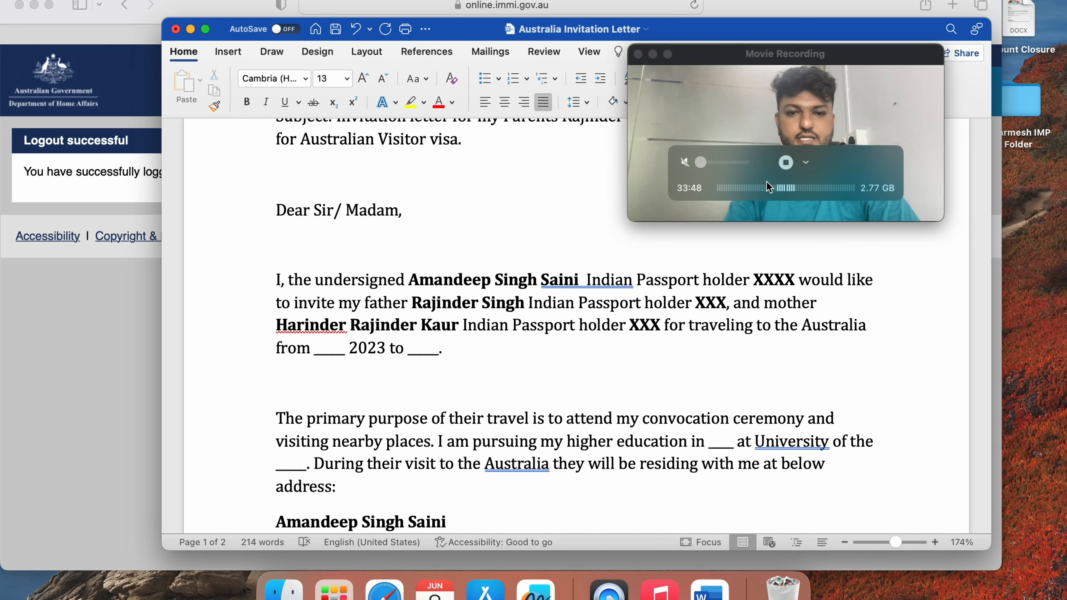
scroll(415, 345, "down", 4)
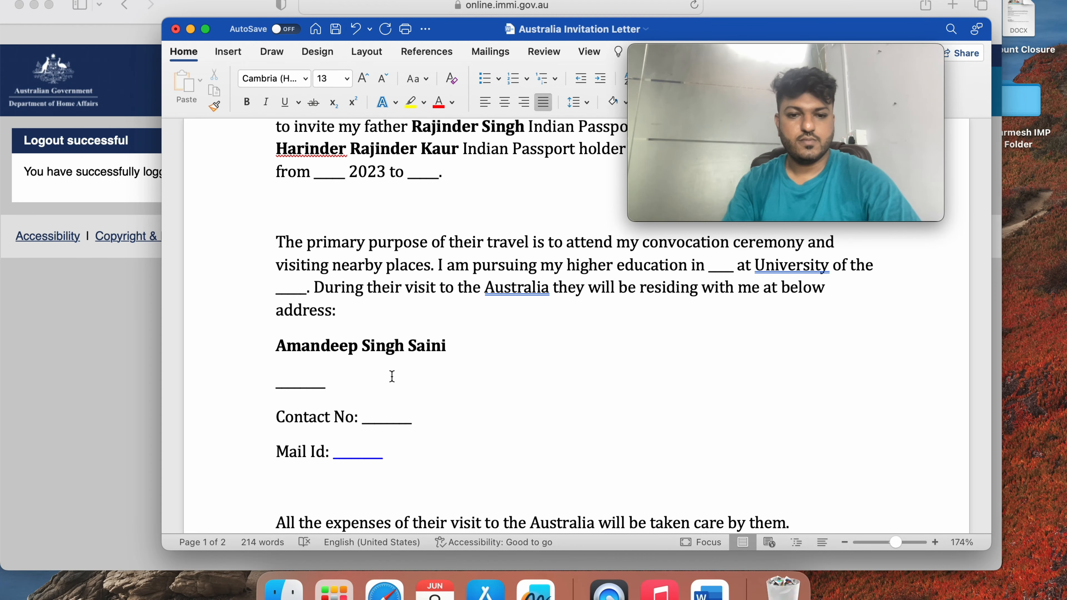
scroll(395, 372, "down", 3)
scroll(405, 351, "down", 3)
scroll(405, 350, "up", 1)
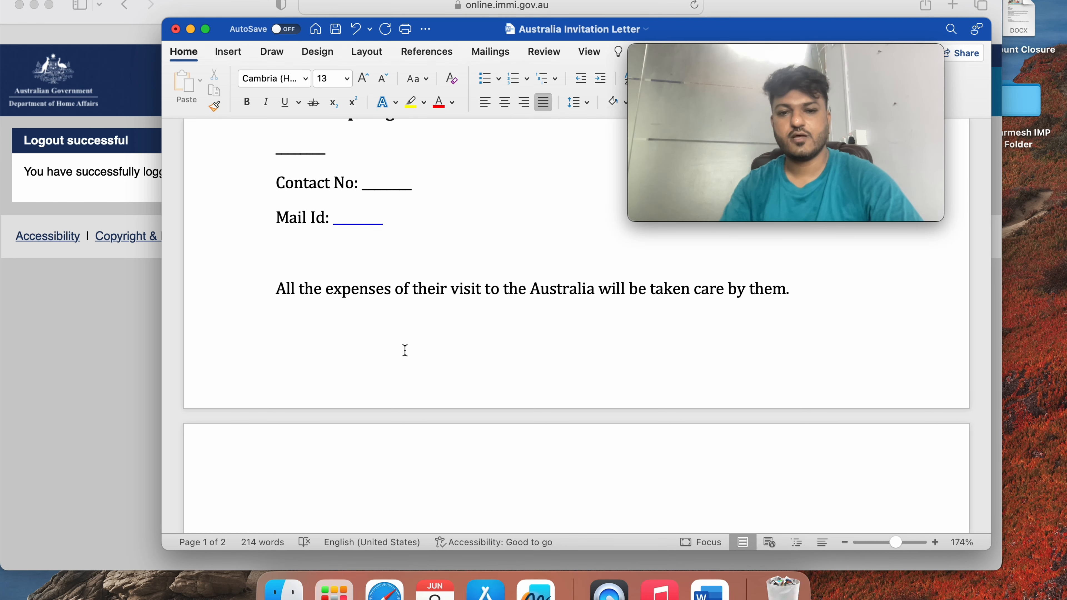
scroll(404, 350, "down", 1)
Review the attached-documents list on page 2 of the letter
scroll(404, 351, "down", 2)
scroll(404, 351, "down", 2)
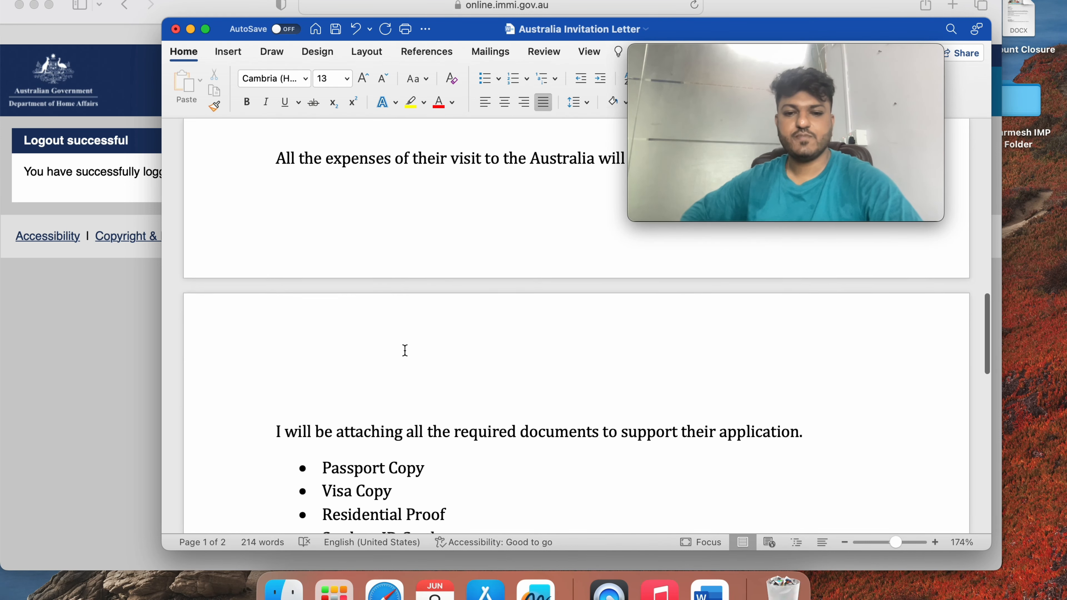
scroll(405, 351, "up", 2)
scroll(404, 350, "up", 2)
scroll(405, 350, "down", 4)
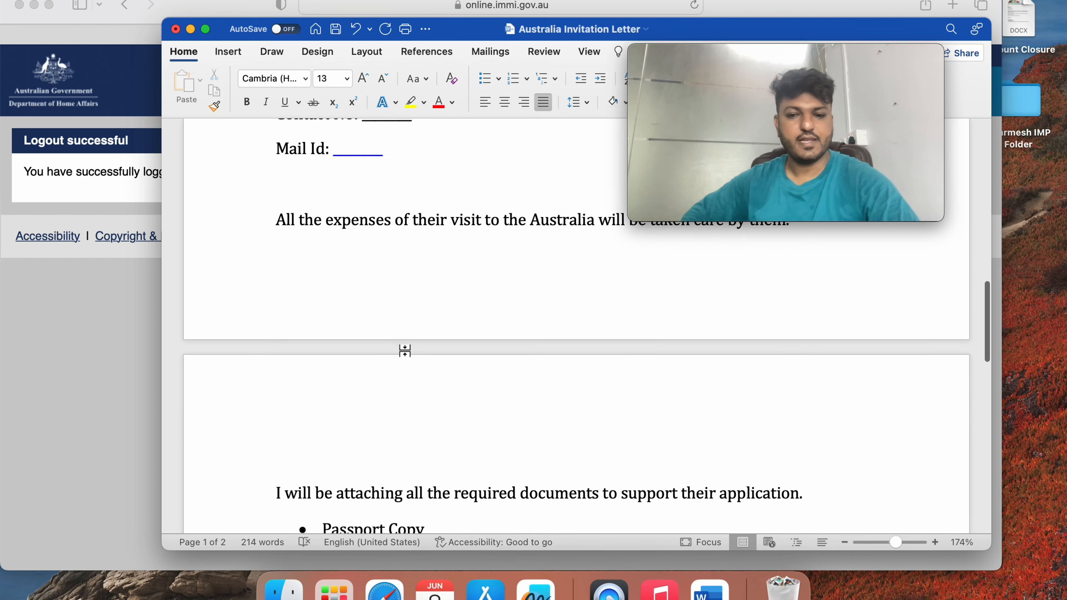
scroll(404, 351, "down", 4)
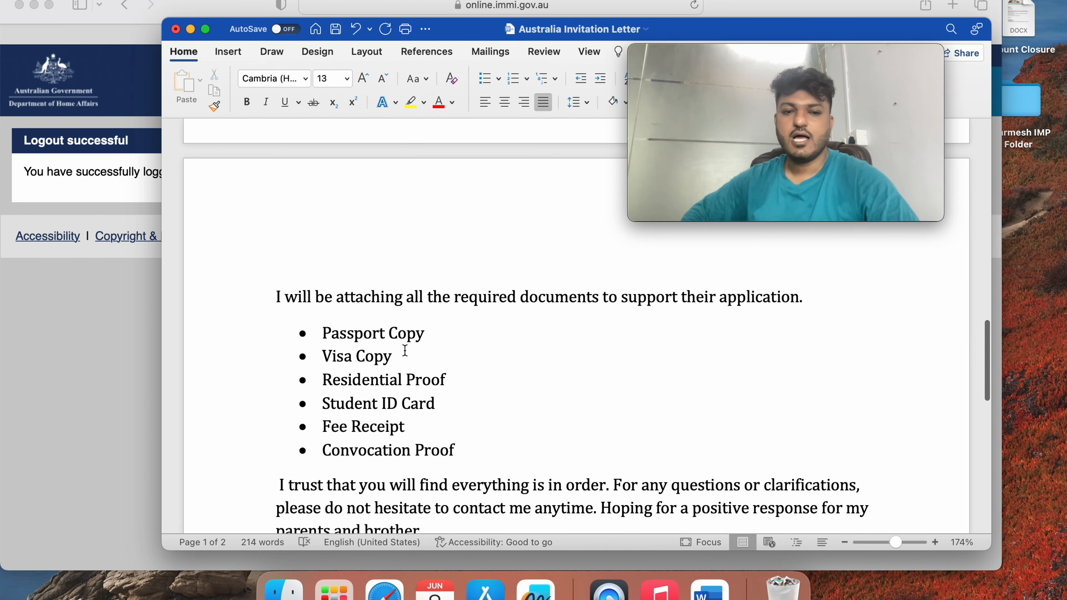
scroll(405, 351, "down", 2)
scroll(405, 350, "up", 2)
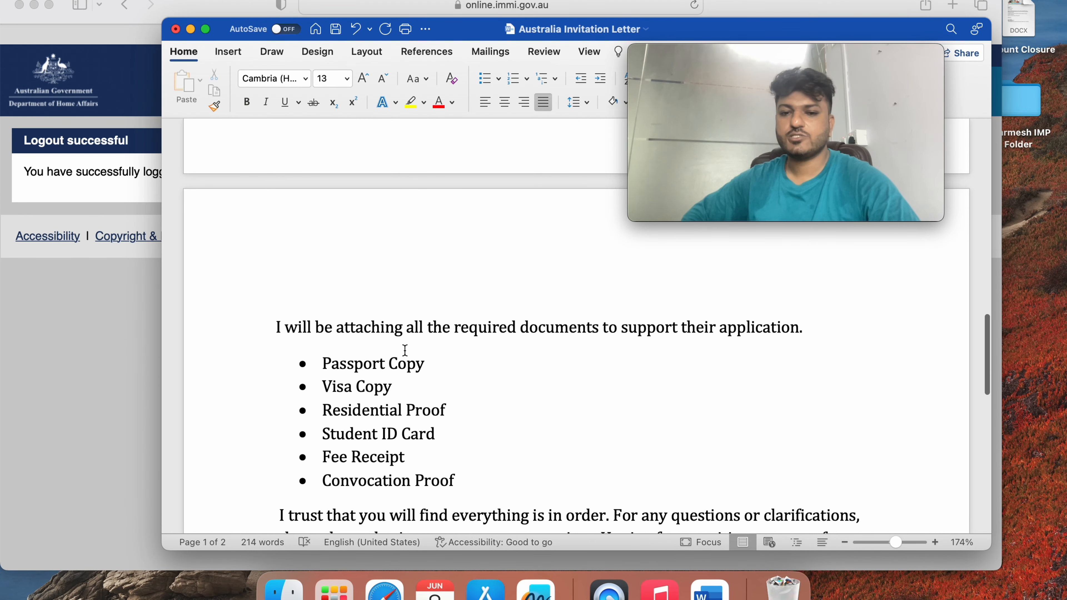
scroll(404, 351, "down", 1)
scroll(405, 351, "down", 1)
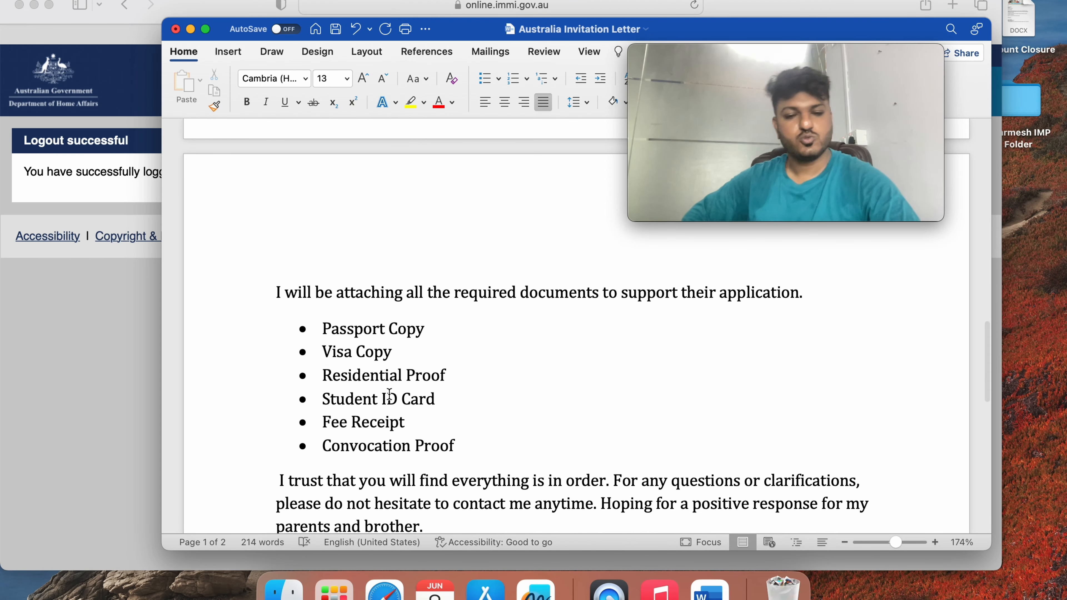
Scroll to the closing signature block and select the signer's name line, then its middle word
scroll(389, 395, "down", 1)
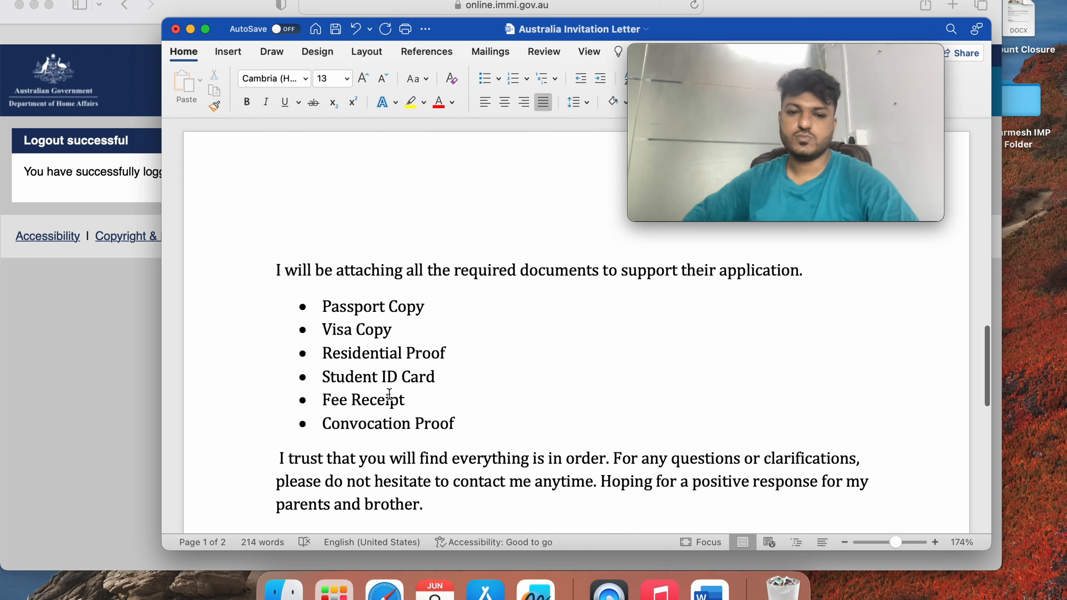
scroll(389, 395, "down", 5)
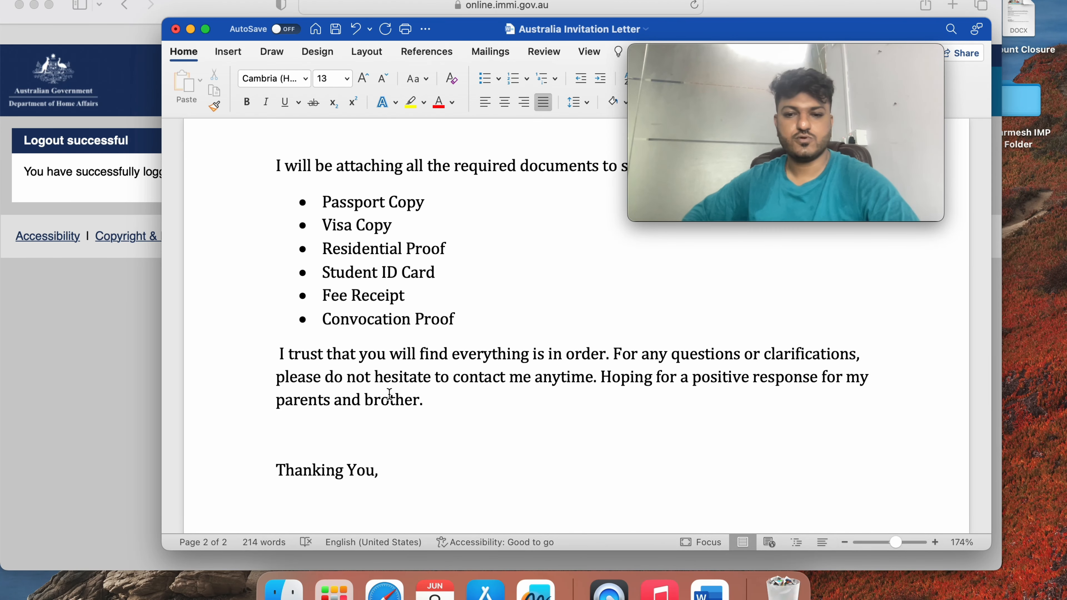
scroll(389, 395, "down", 2)
scroll(389, 394, "down", 3)
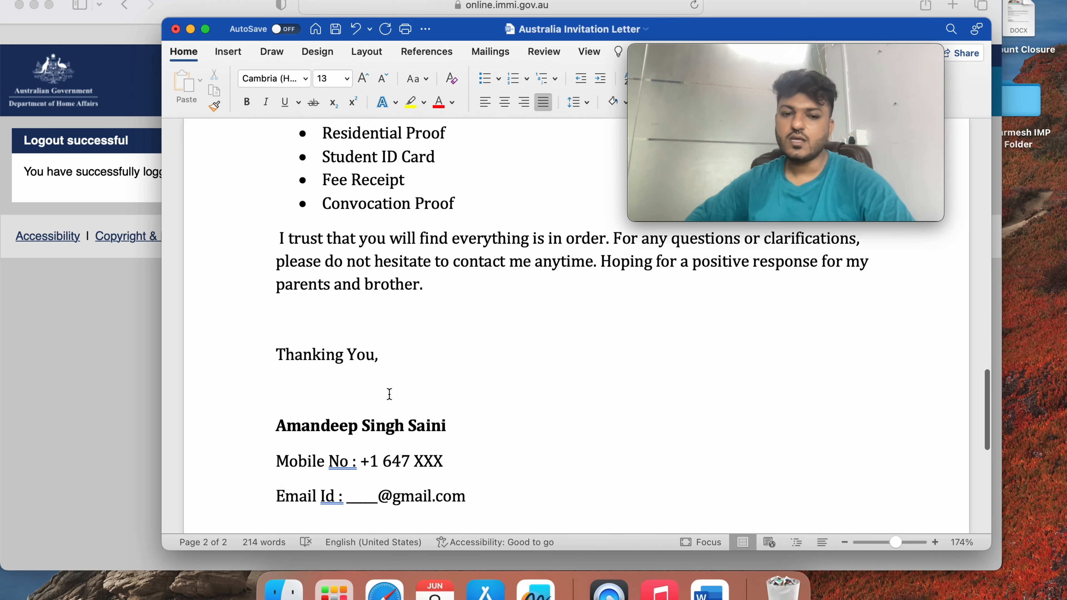
scroll(436, 319, "up", 3)
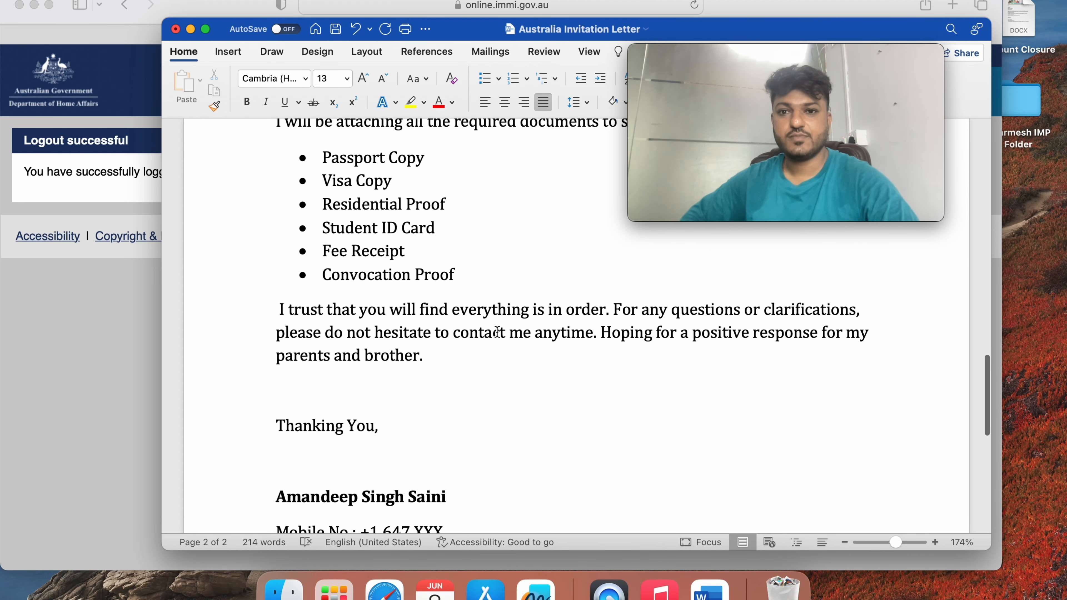
scroll(497, 332, "down", 10)
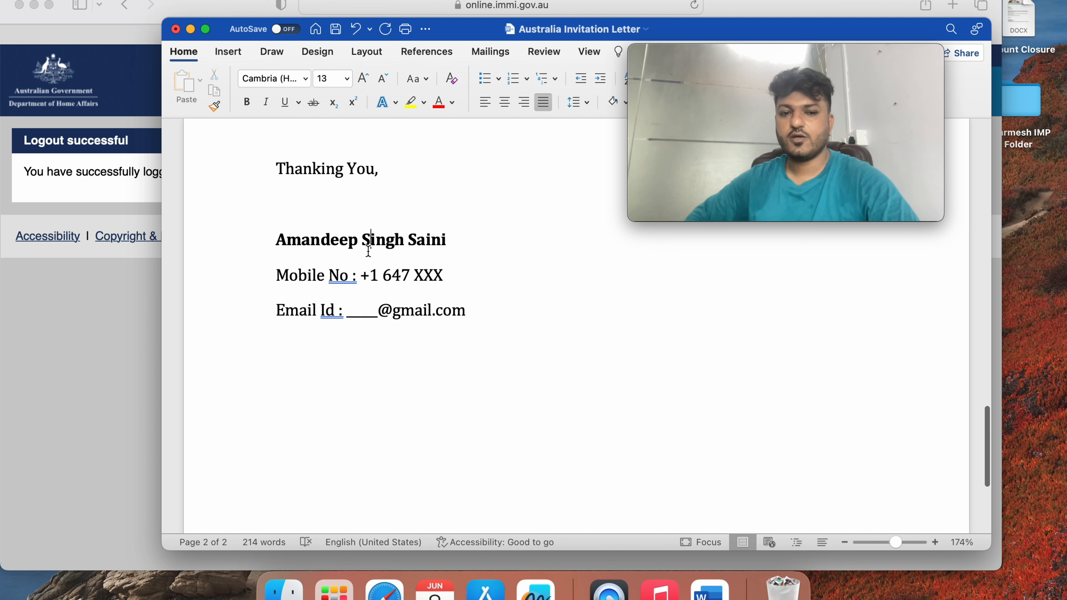
triple_click(369, 251)
double_click(402, 262)
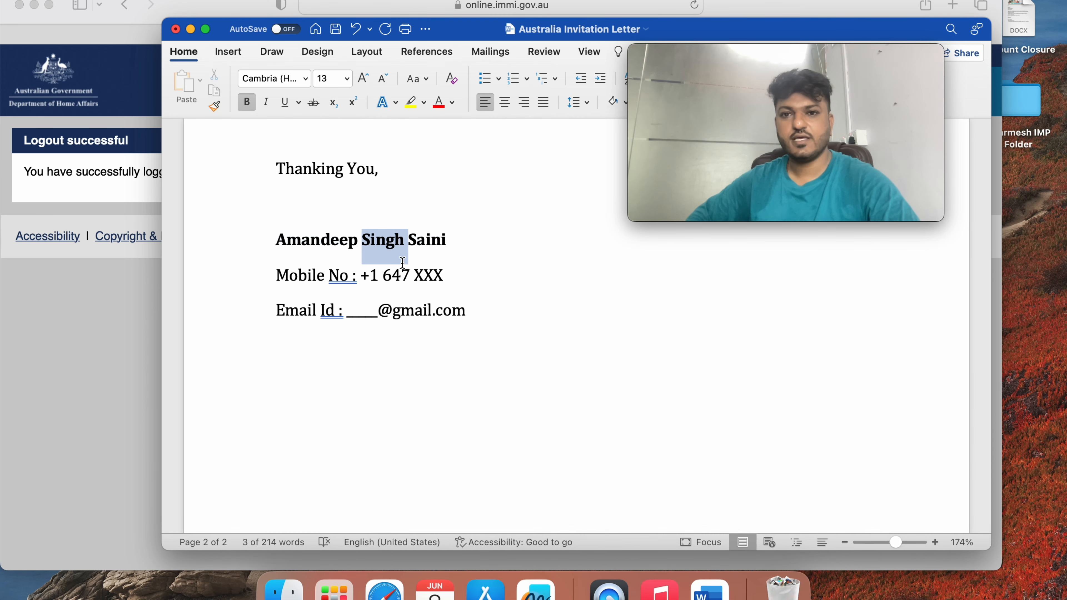